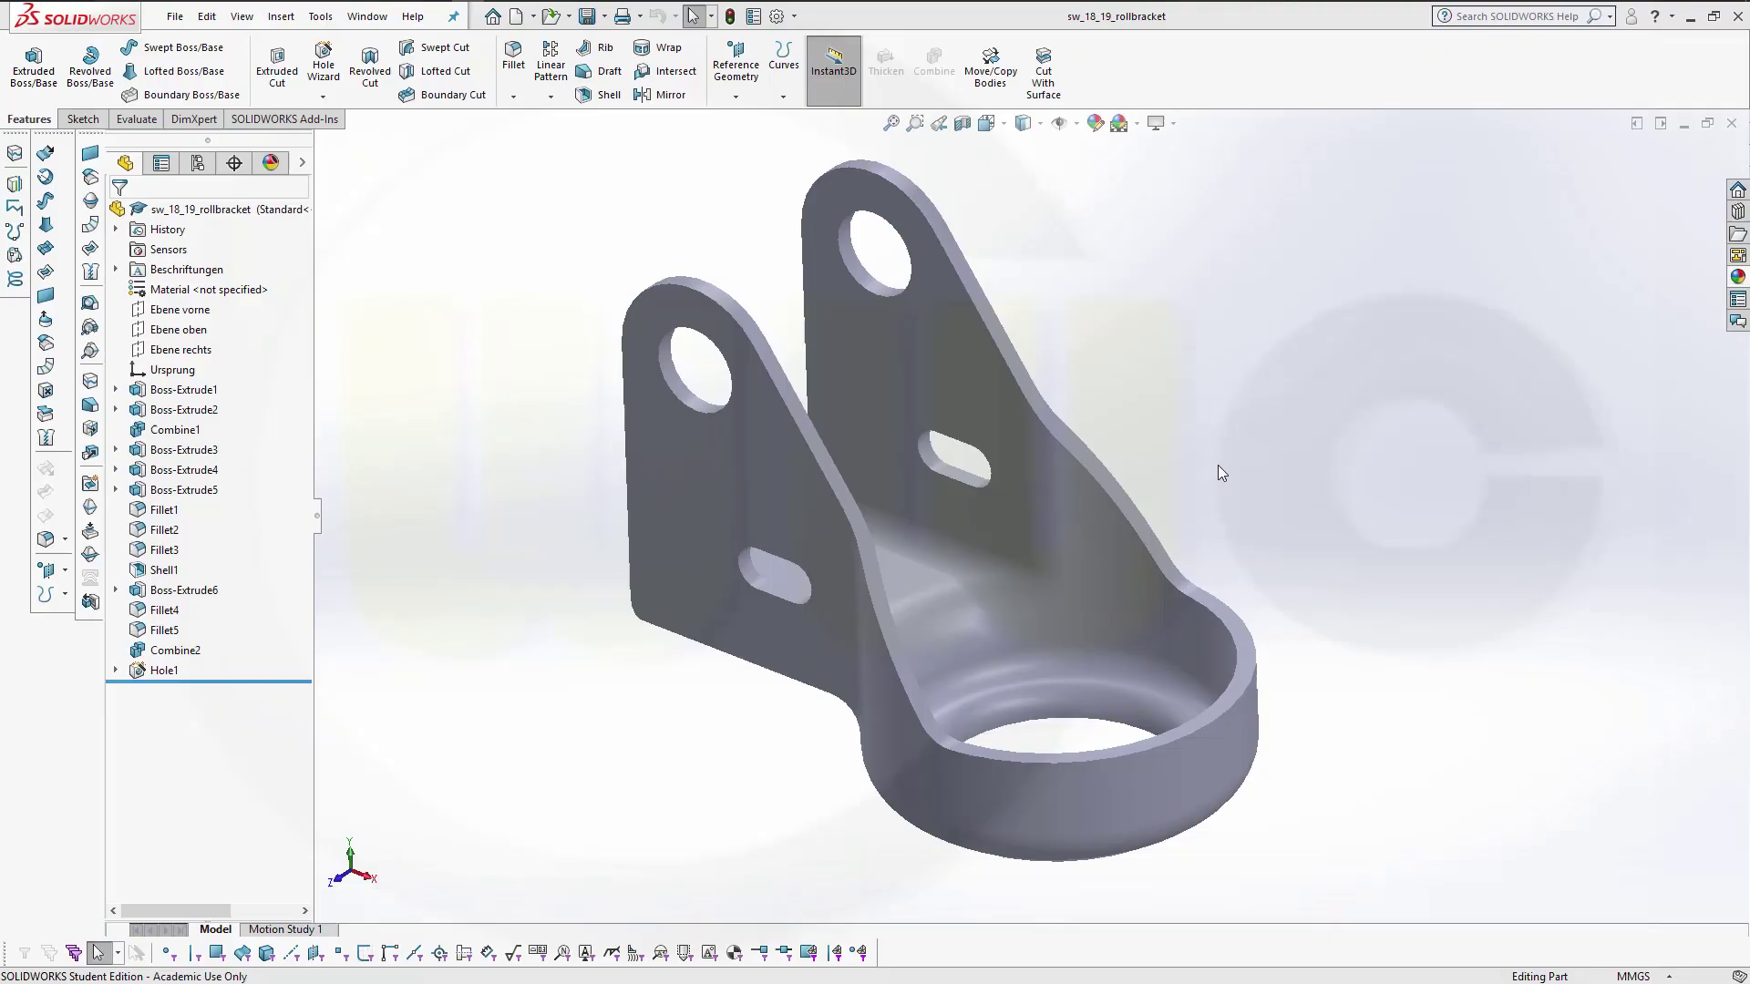
# Step: Orbit the finished roll bracket to inspect its inner ring, then switch to the empty Part2
pyautogui.moveTo(1259, 468)
pyautogui.mouseDown(button='middle')
pyautogui.moveTo(1234, 535)
pyautogui.moveTo(1269, 398)
pyautogui.moveTo(1115, 495)
pyautogui.moveTo(1117, 527)
pyautogui.moveTo(1299, 346)
pyautogui.moveTo(1339, 394)
pyautogui.moveTo(1382, 523)
pyautogui.moveTo(1367, 585)
pyautogui.moveTo(1302, 450)
pyautogui.moveTo(1211, 402)
pyautogui.moveTo(1215, 551)
pyautogui.moveTo(1070, 606)
pyautogui.moveTo(1265, 500)
pyautogui.moveTo(1230, 374)
pyautogui.moveTo(1162, 544)
pyautogui.mouseUp(button='middle')
pyautogui.press('Escape')
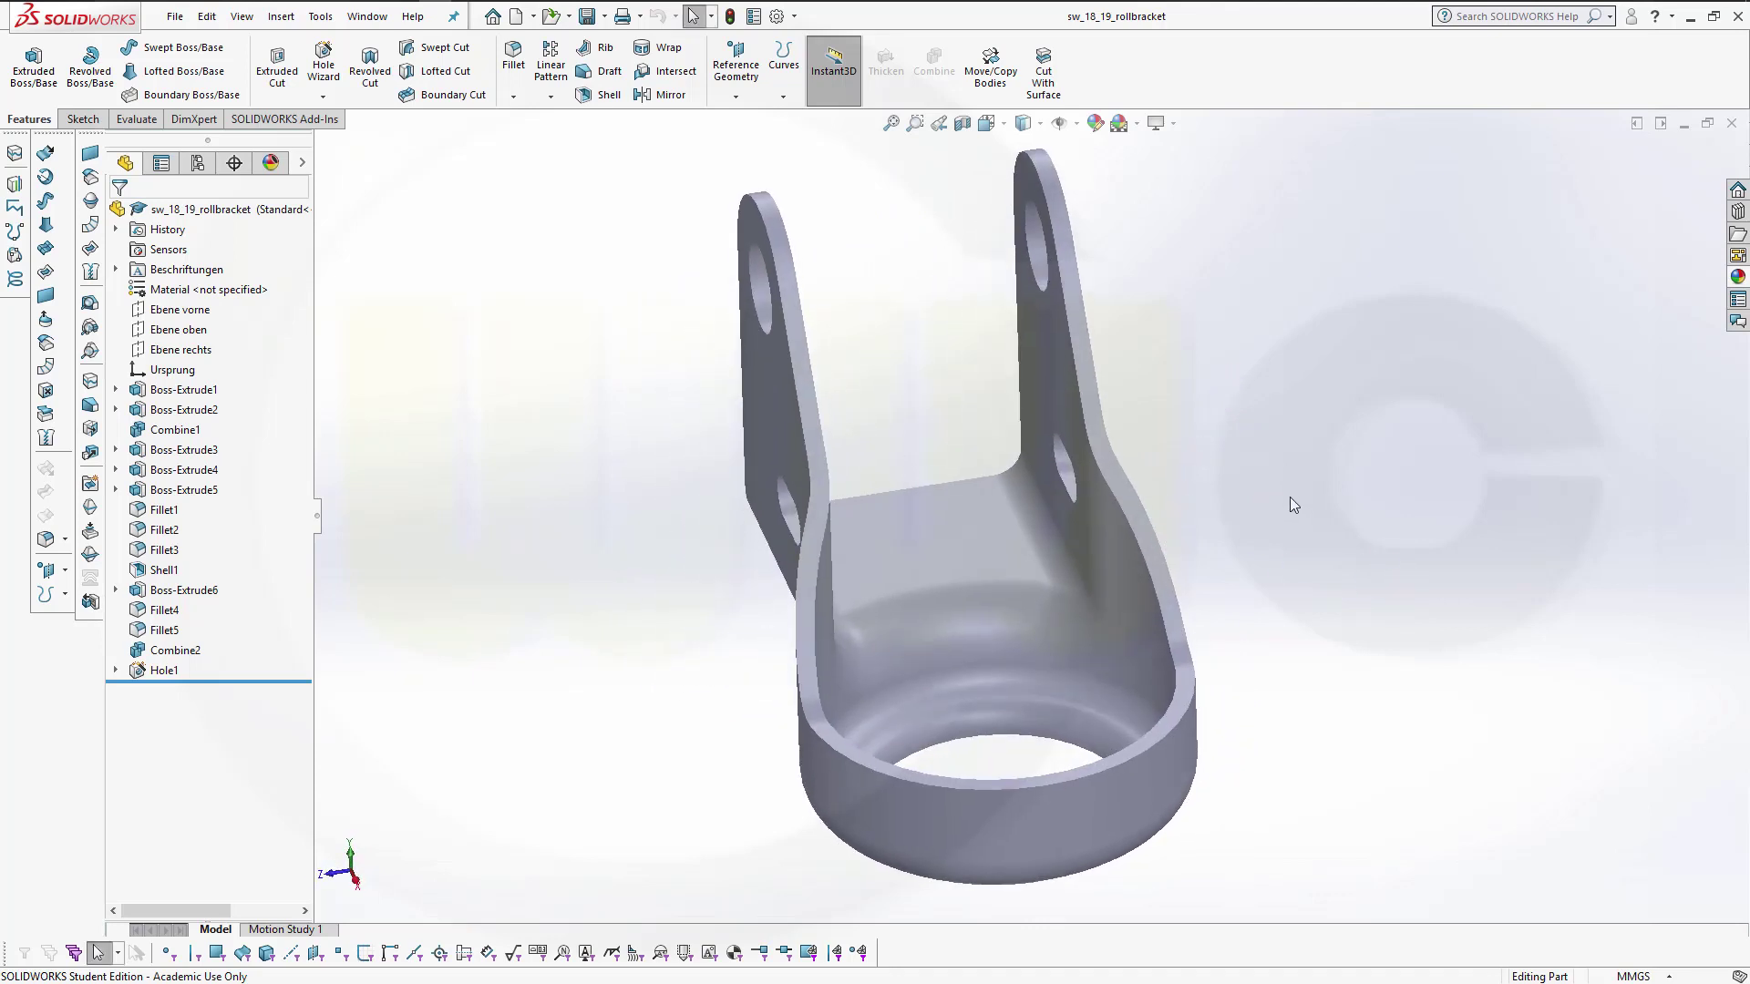
pyautogui.hotkey('ctrl', 'Tab')
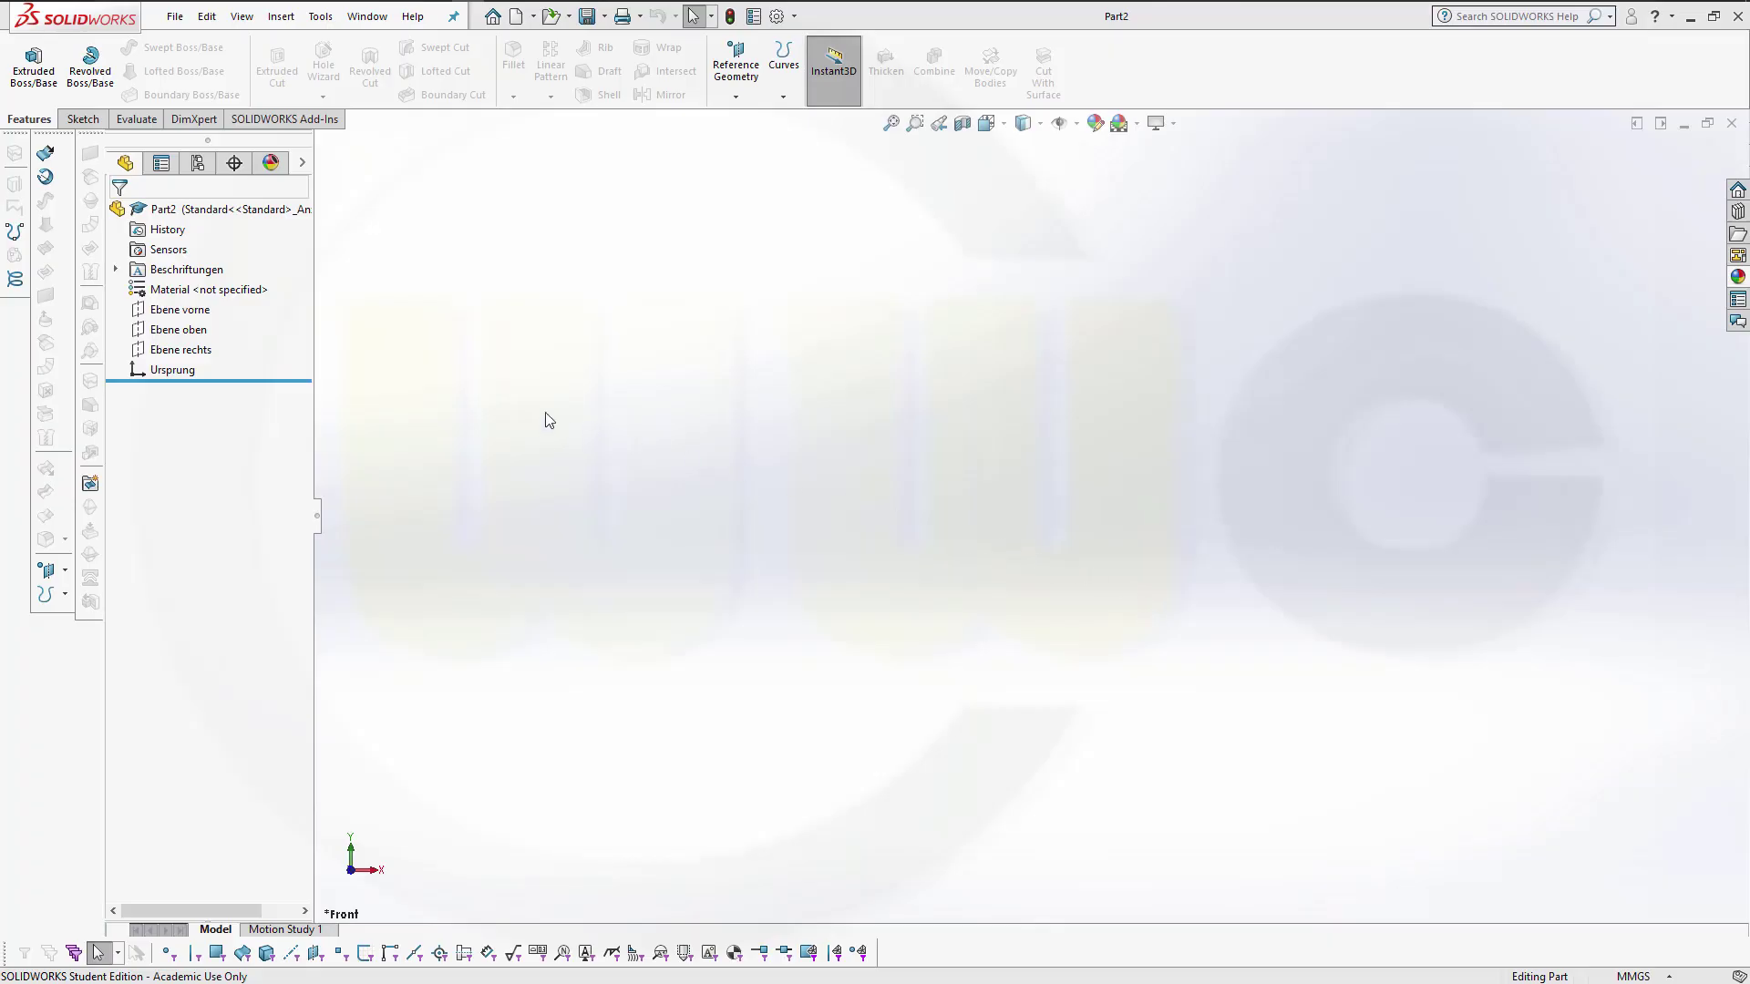
# Step: Start a sketch on Ebene oben and draw a circle centred on the origin
pyautogui.click(178, 331)
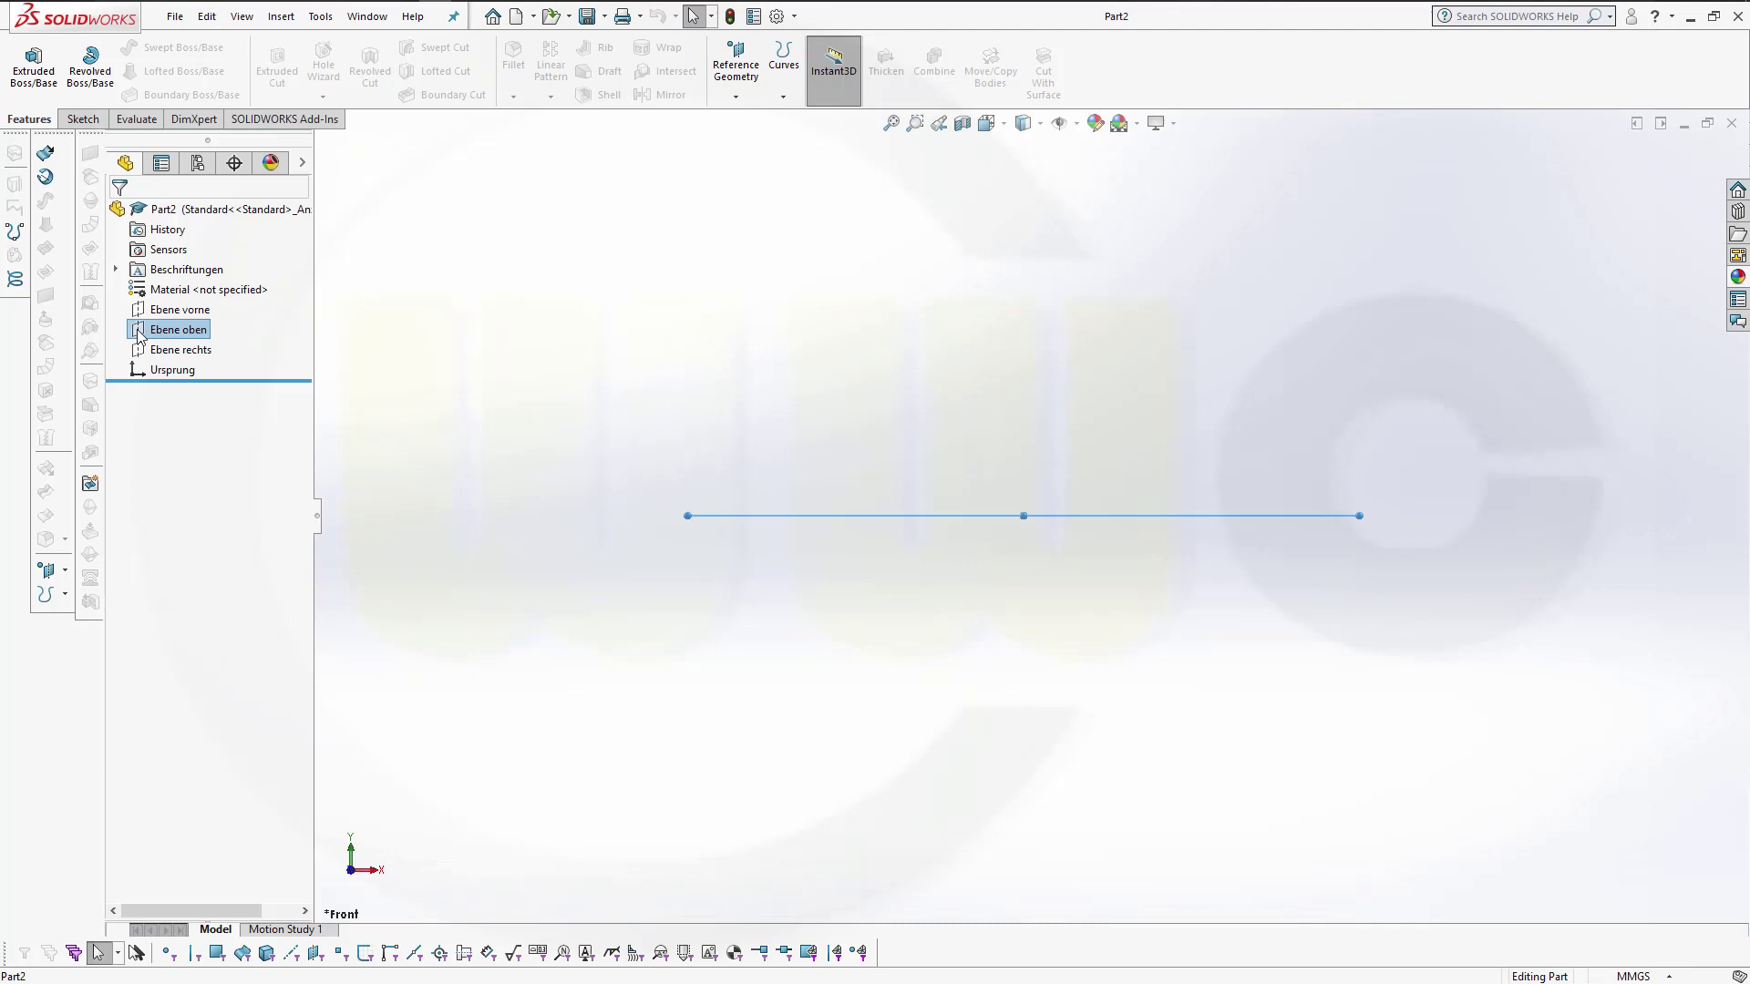
pyautogui.click(138, 334)
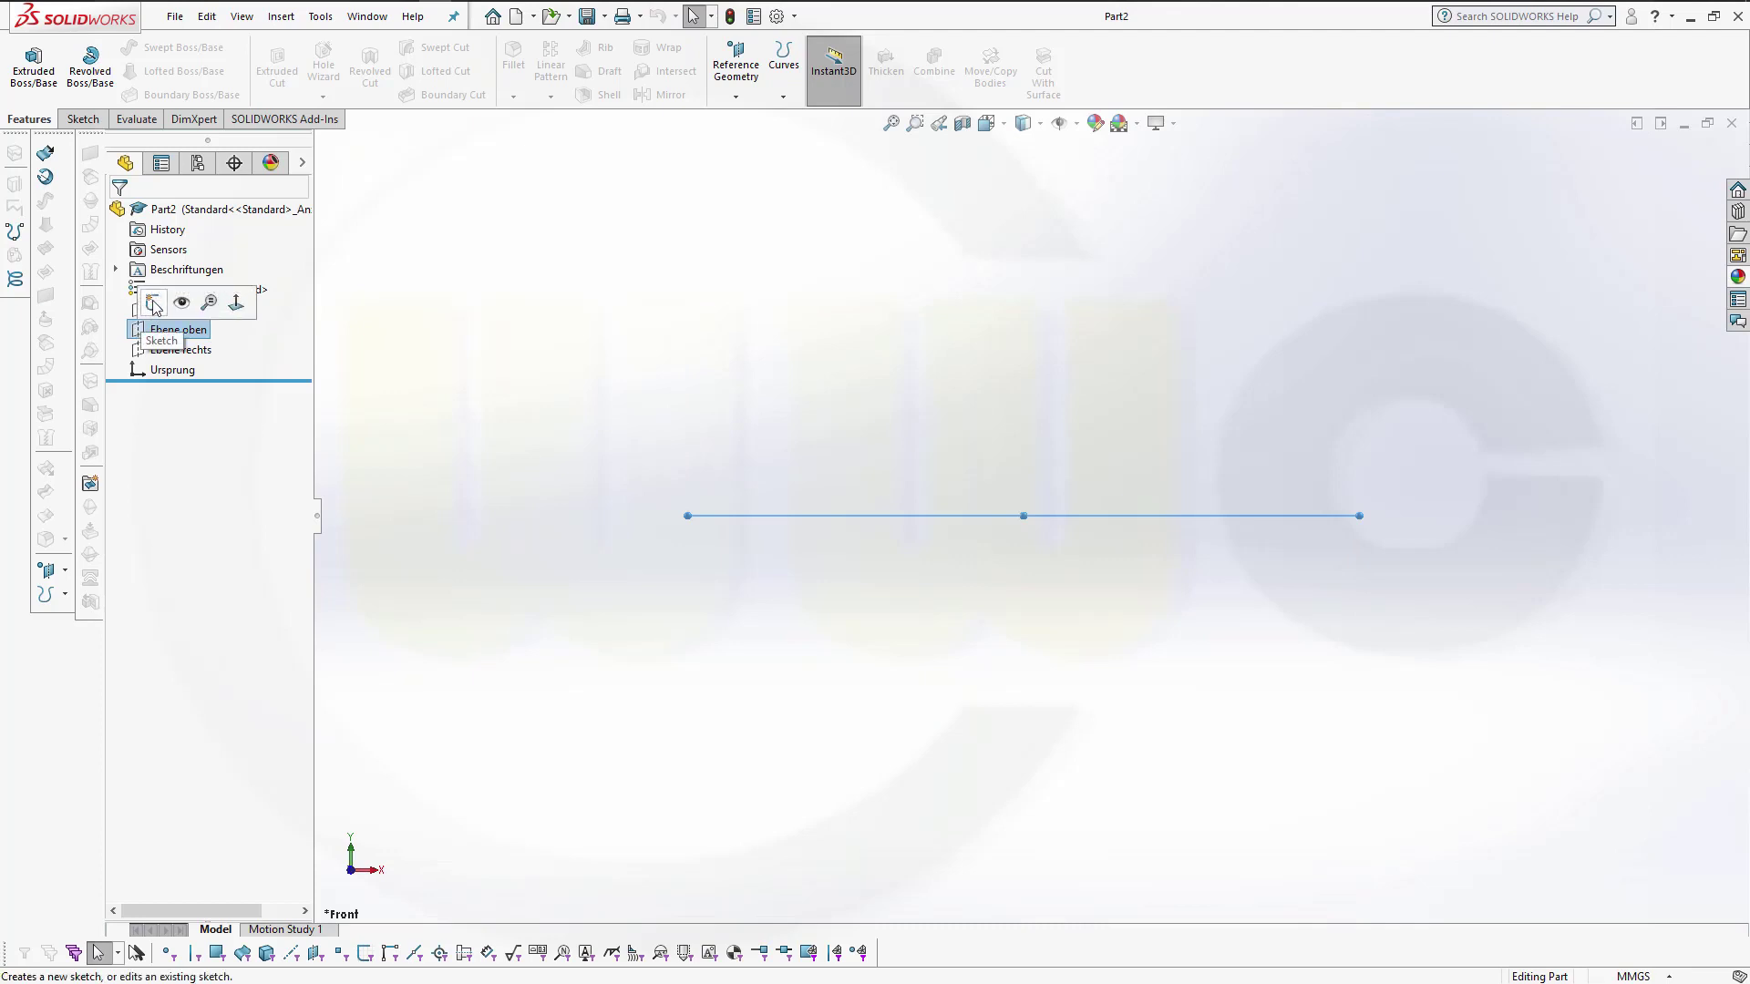
pyautogui.click(153, 306)
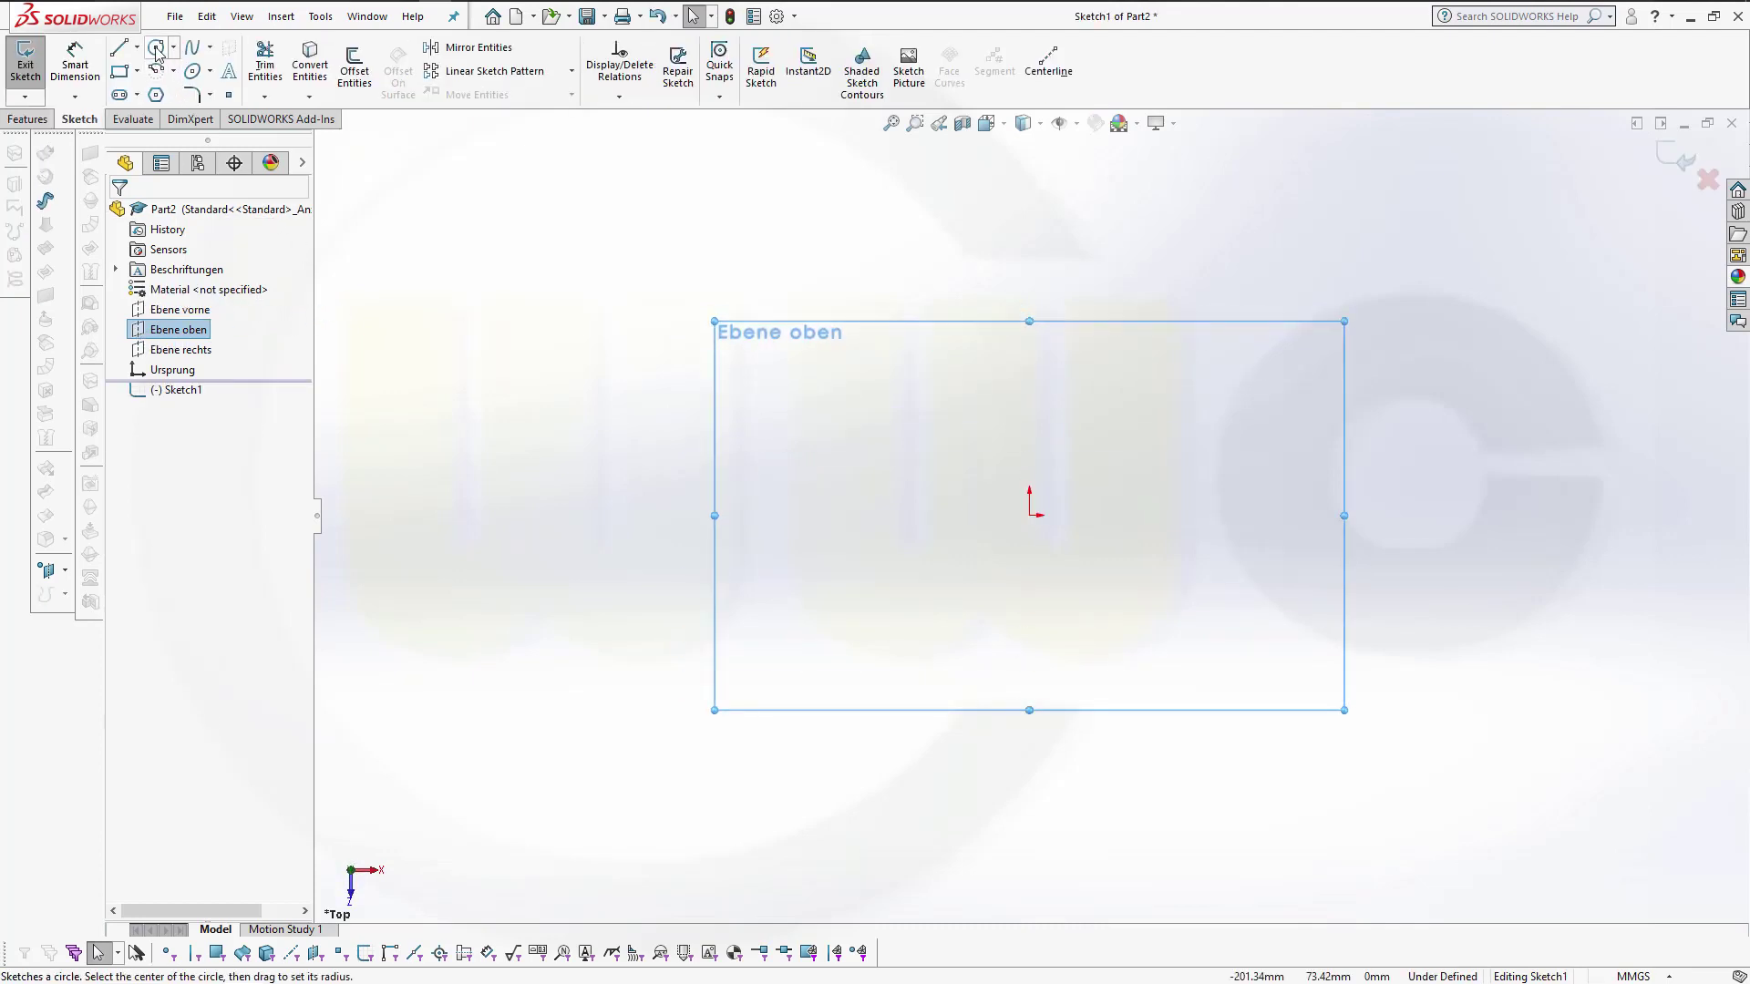
pyautogui.click(157, 50)
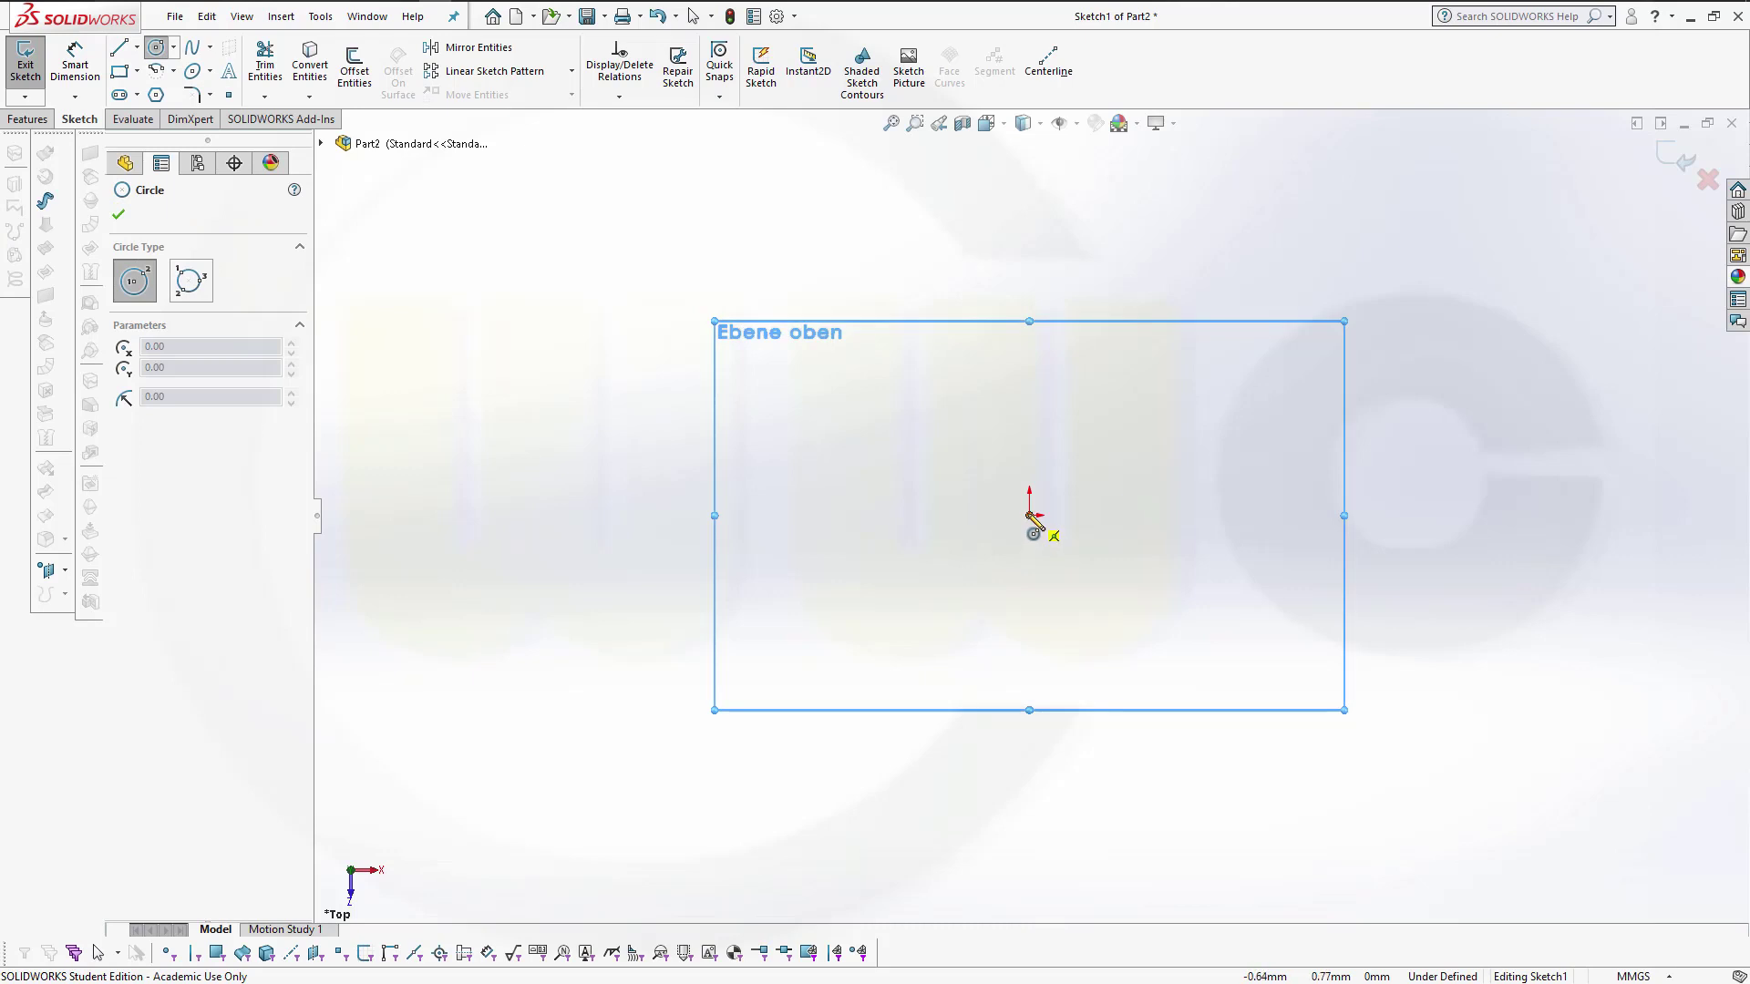
pyautogui.click(1030, 516)
pyautogui.click(1204, 582)
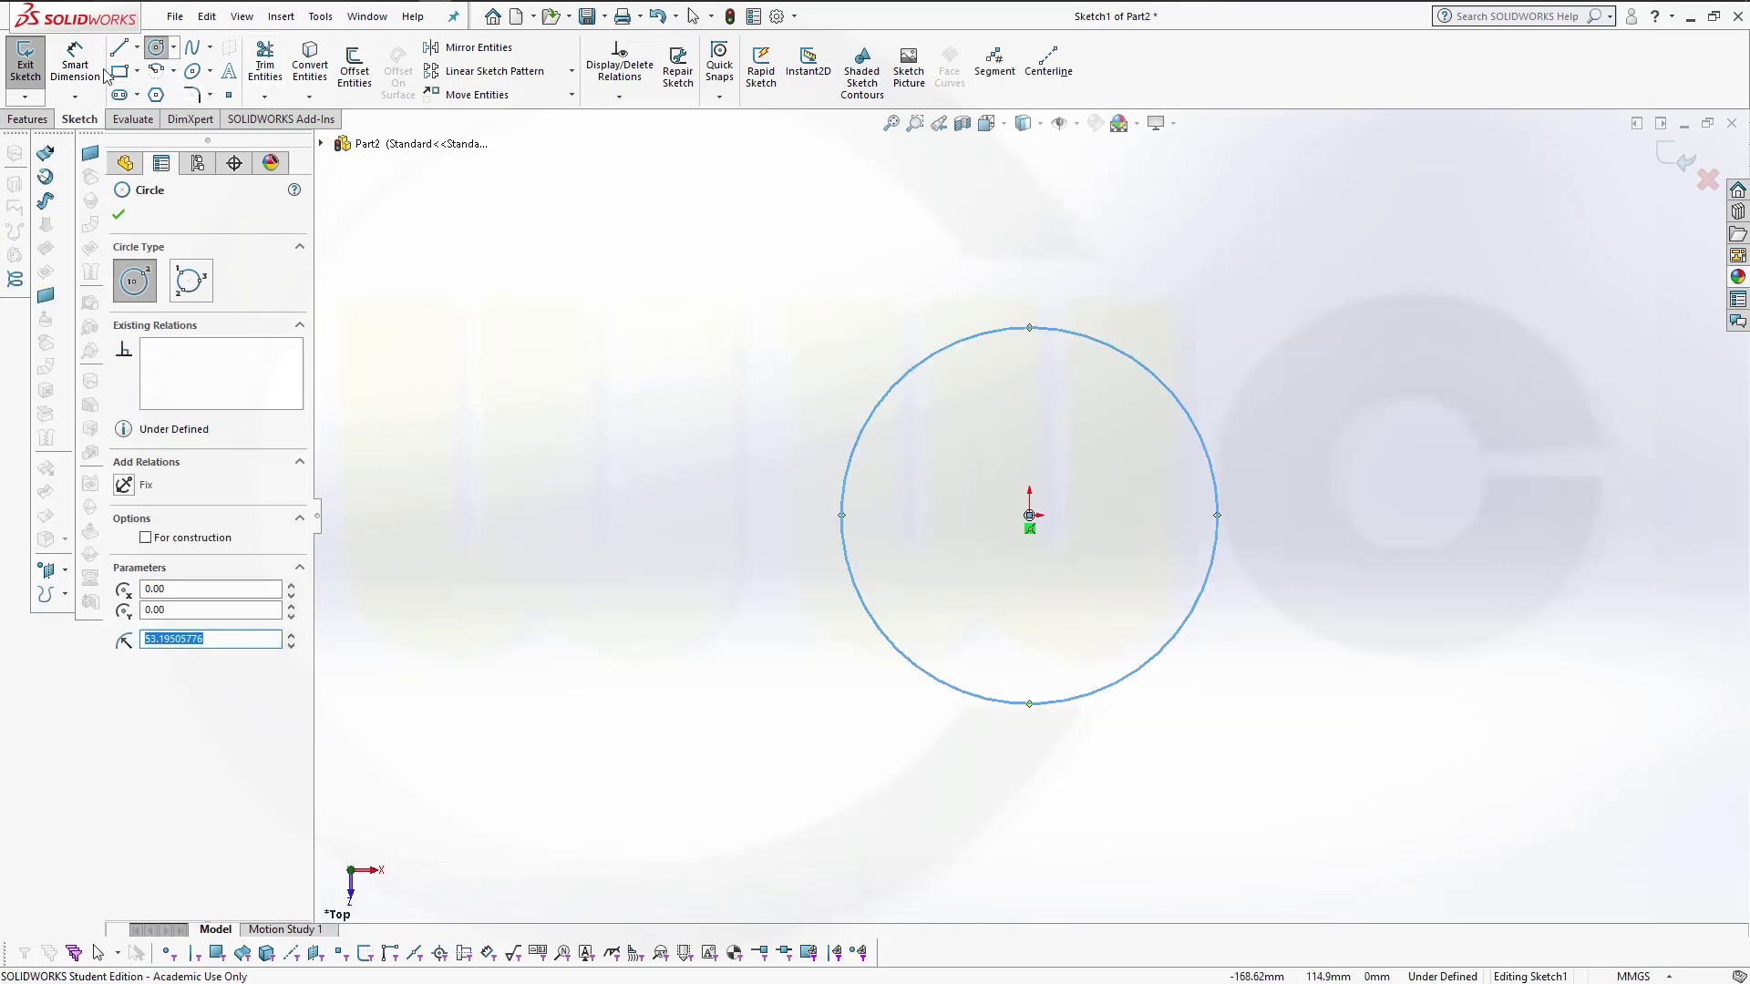
# Step: Dimension the circle's diameter to 42 mm
pyautogui.click(75, 64)
pyautogui.click(877, 408)
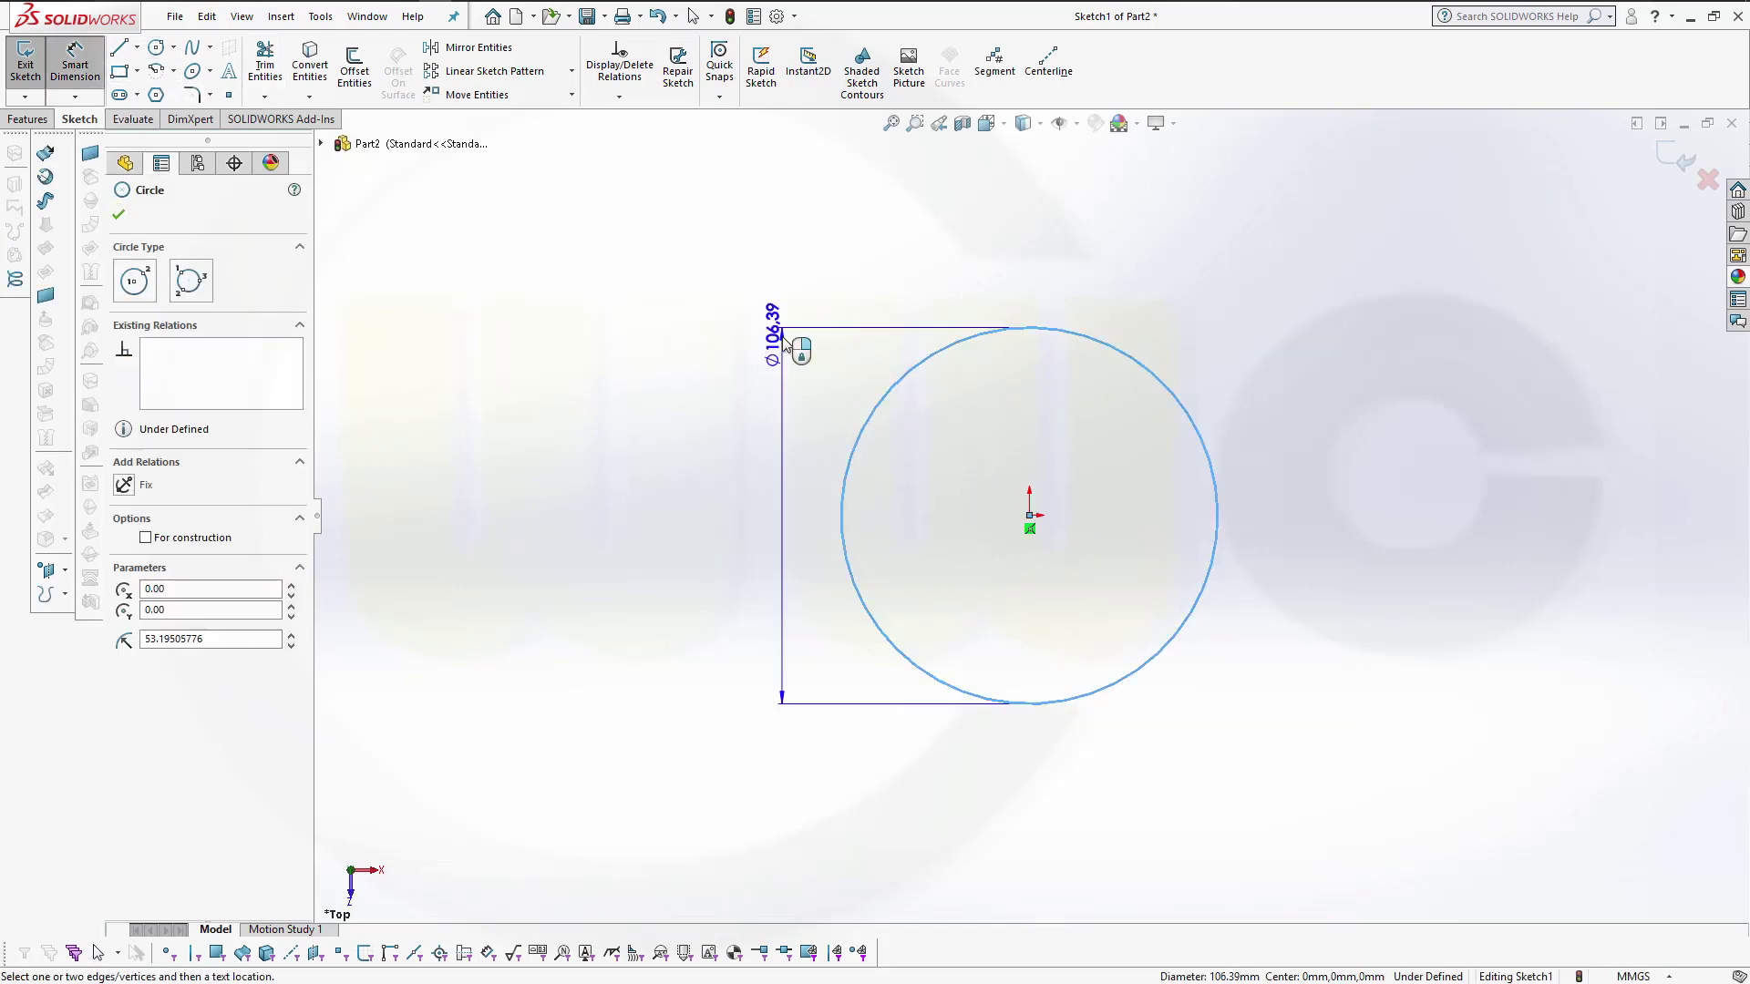
pyautogui.click(782, 339)
pyautogui.write('42')
pyautogui.press('Return')
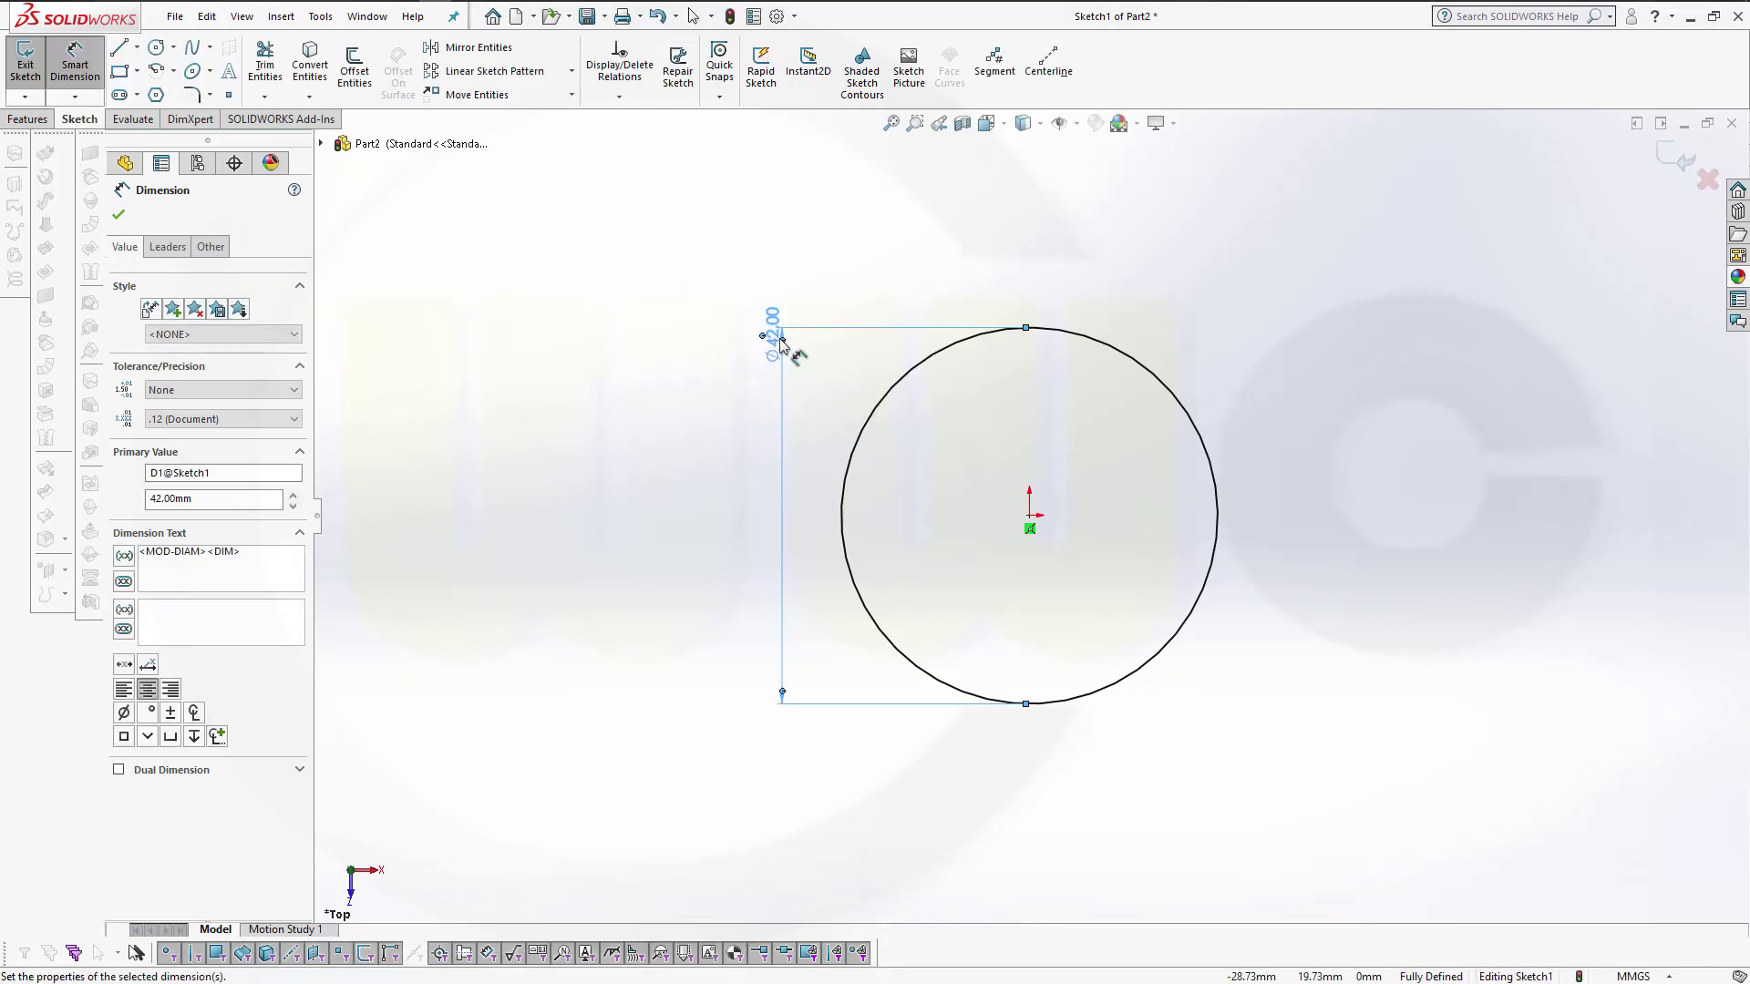
pyautogui.click(118, 217)
pyautogui.press('Escape')
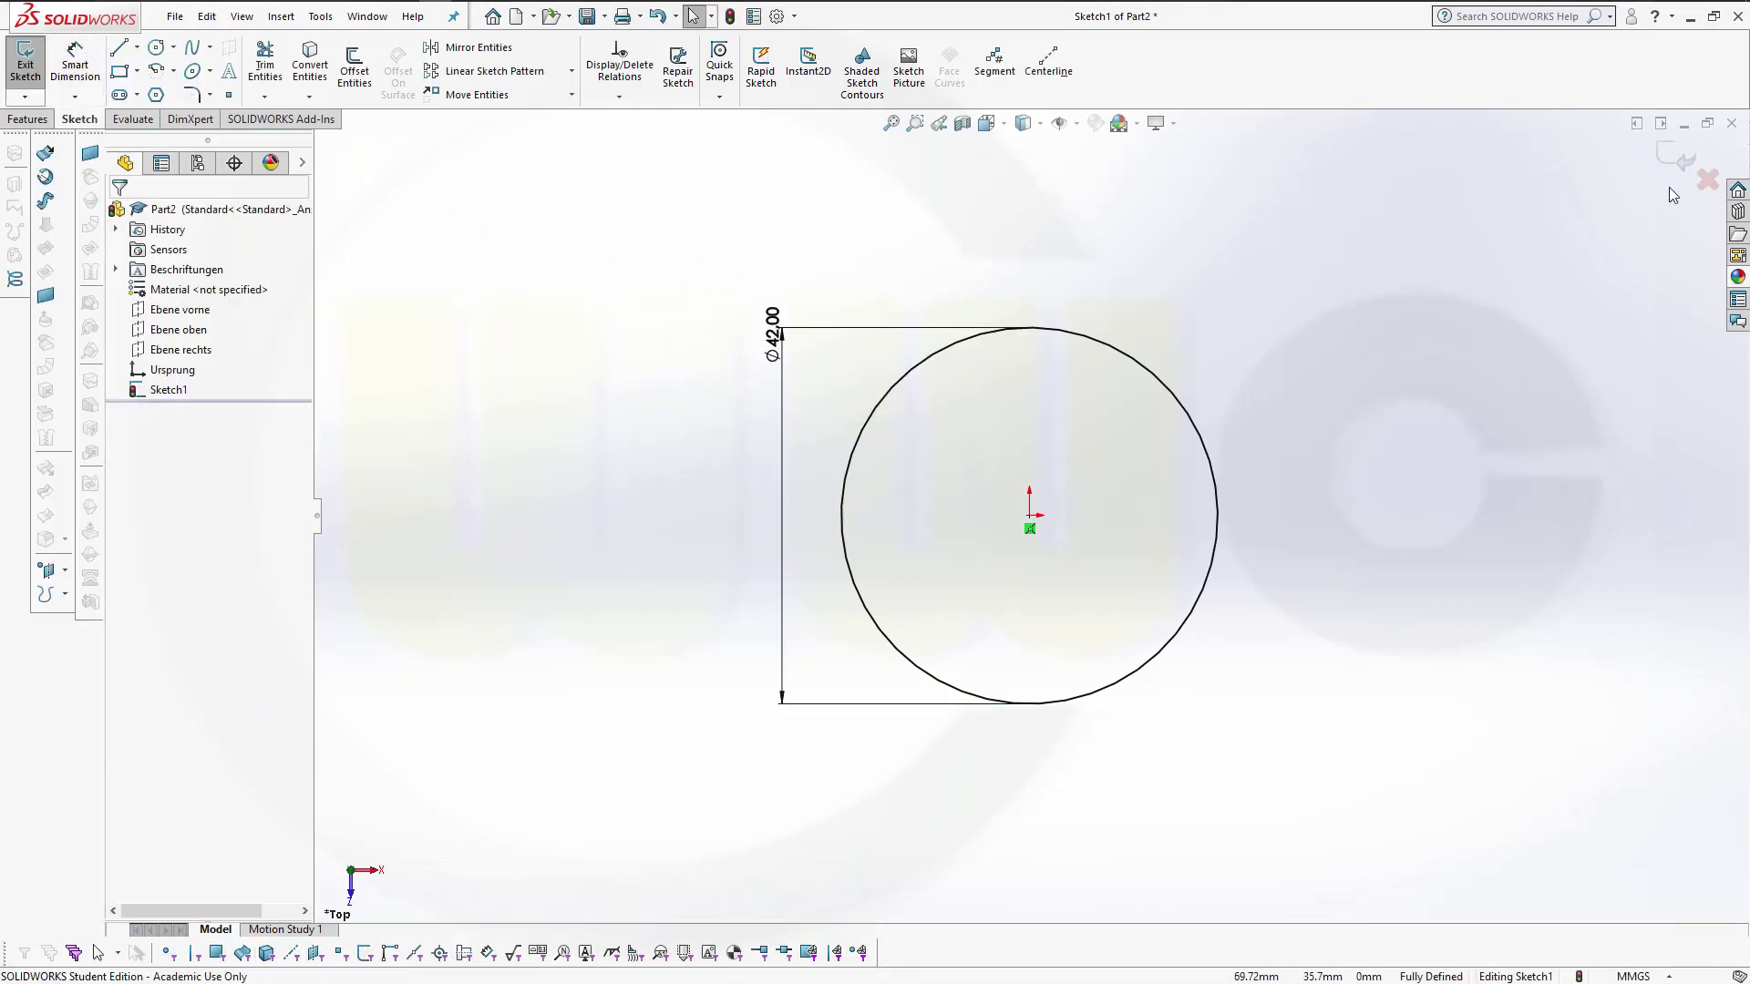
# Step: Start a second Ebene oben sketch with a smaller circle centred on the origin
pyautogui.hotkey('ctrl', 'b')
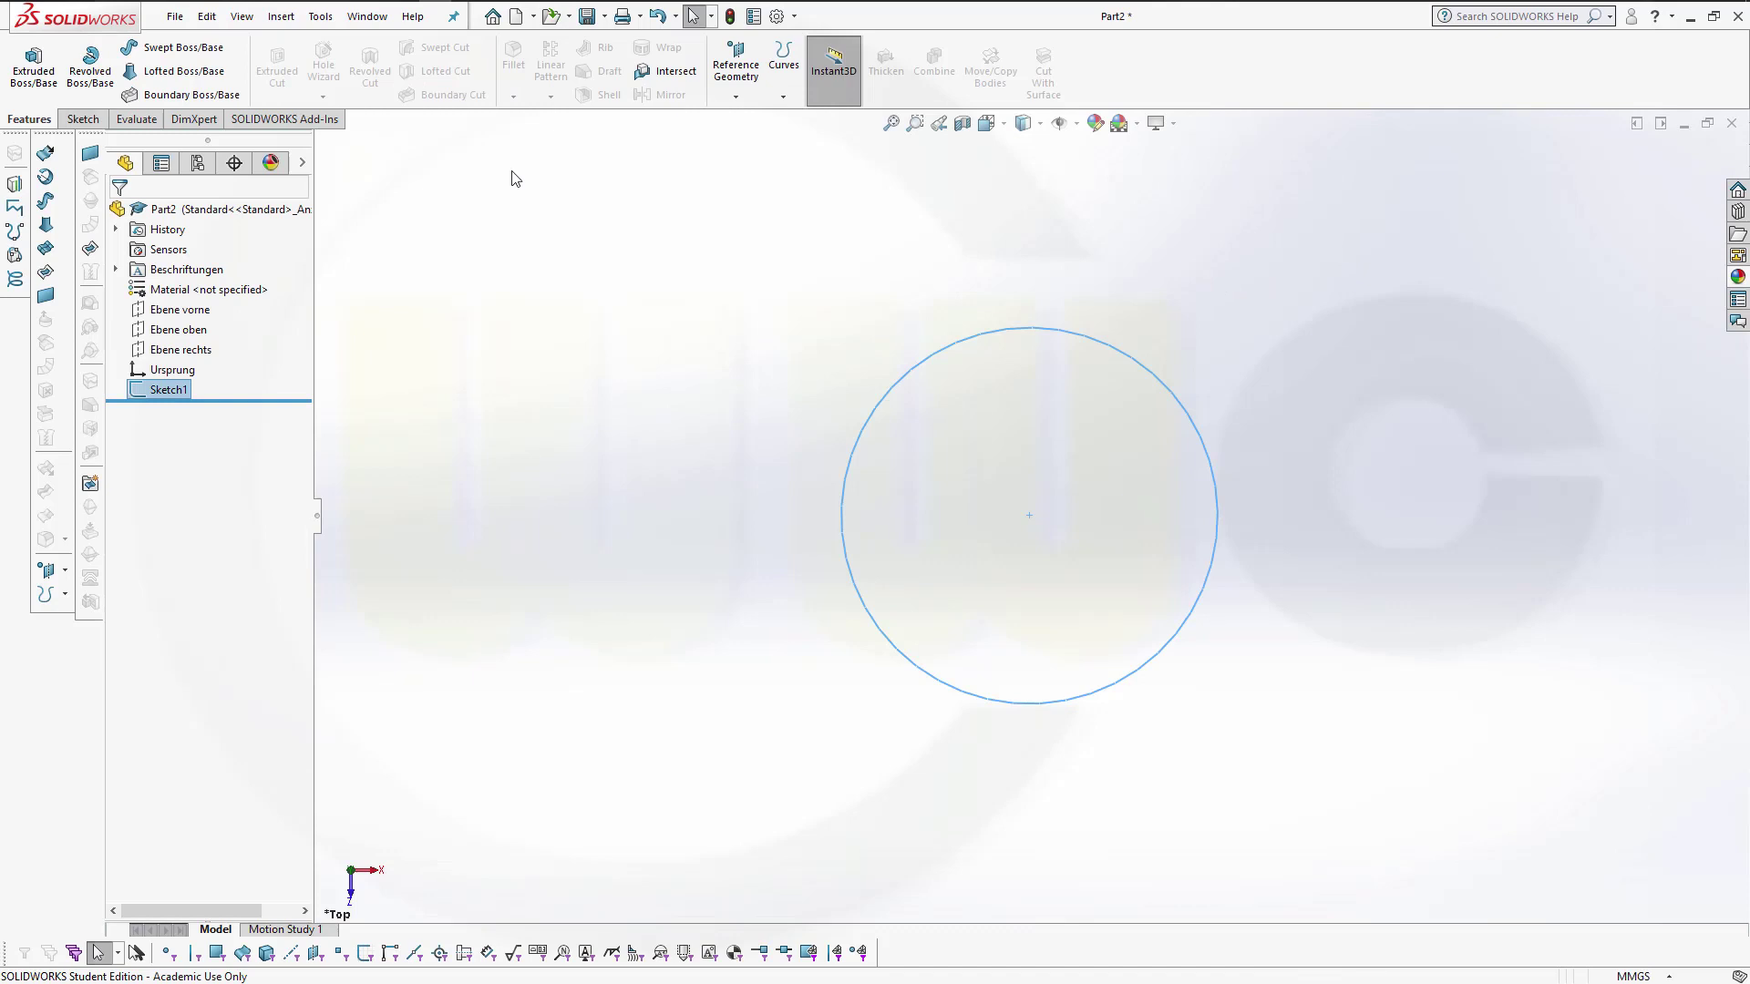
pyautogui.click(161, 330)
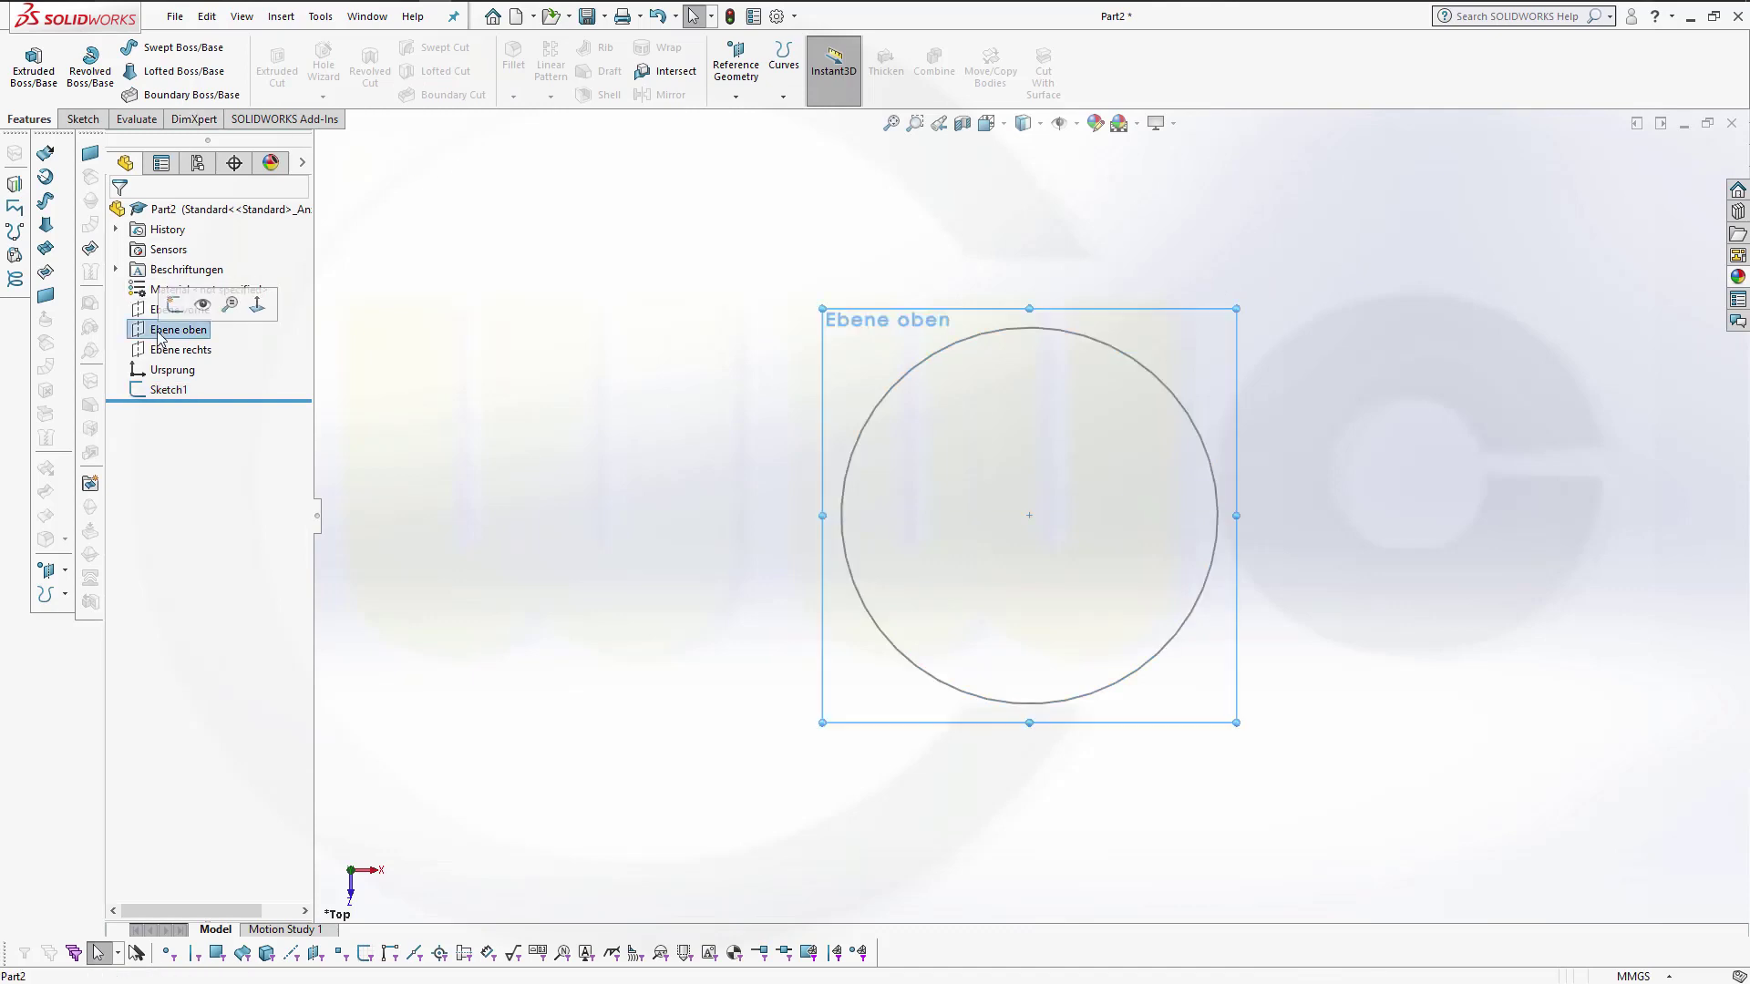
pyautogui.click(174, 304)
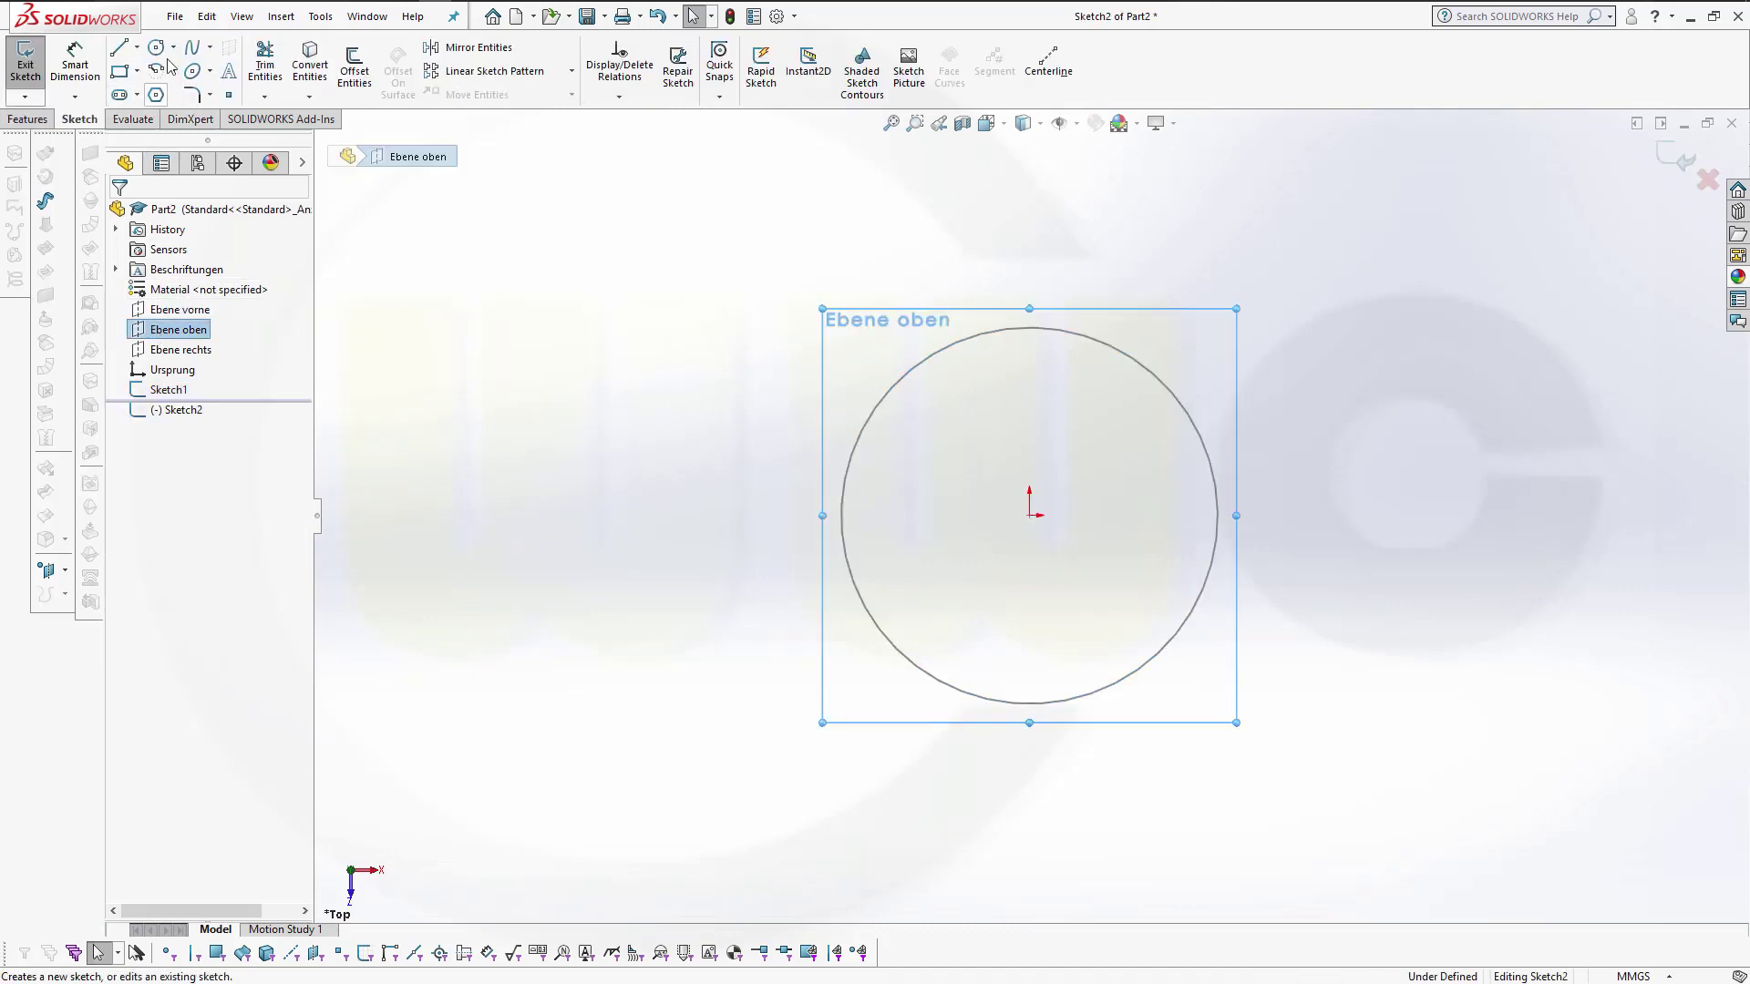
pyautogui.click(156, 48)
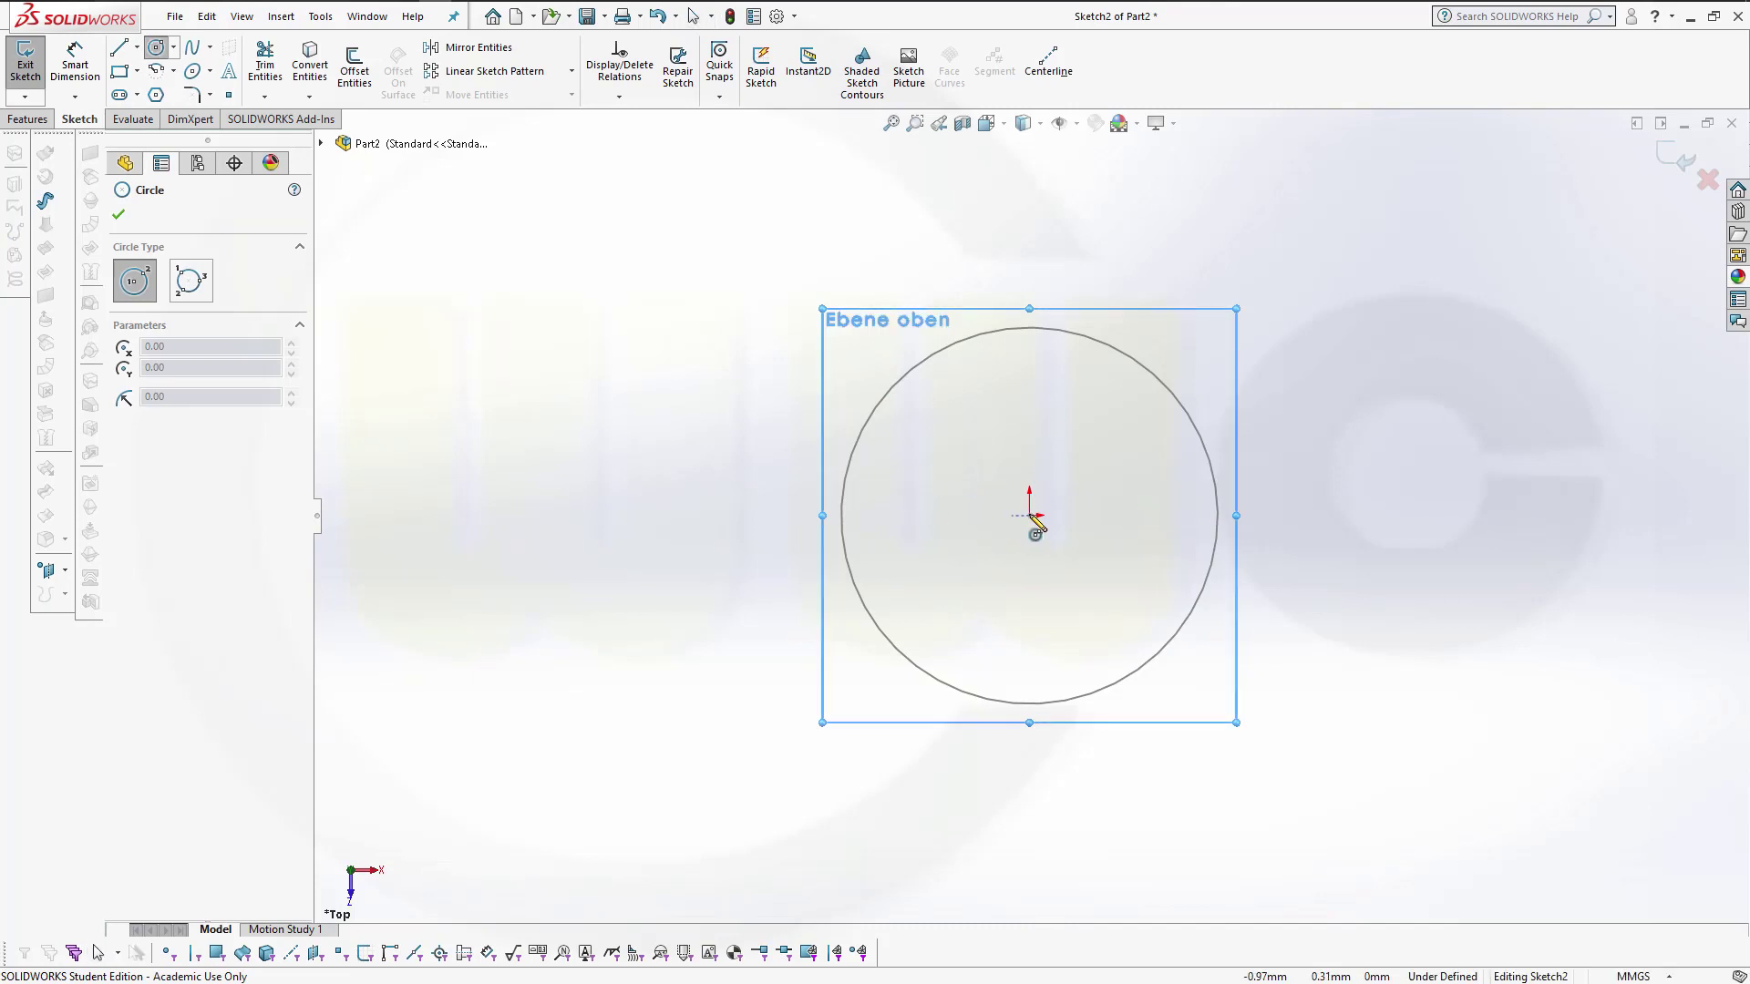
pyautogui.click(1029, 516)
pyautogui.click(1136, 518)
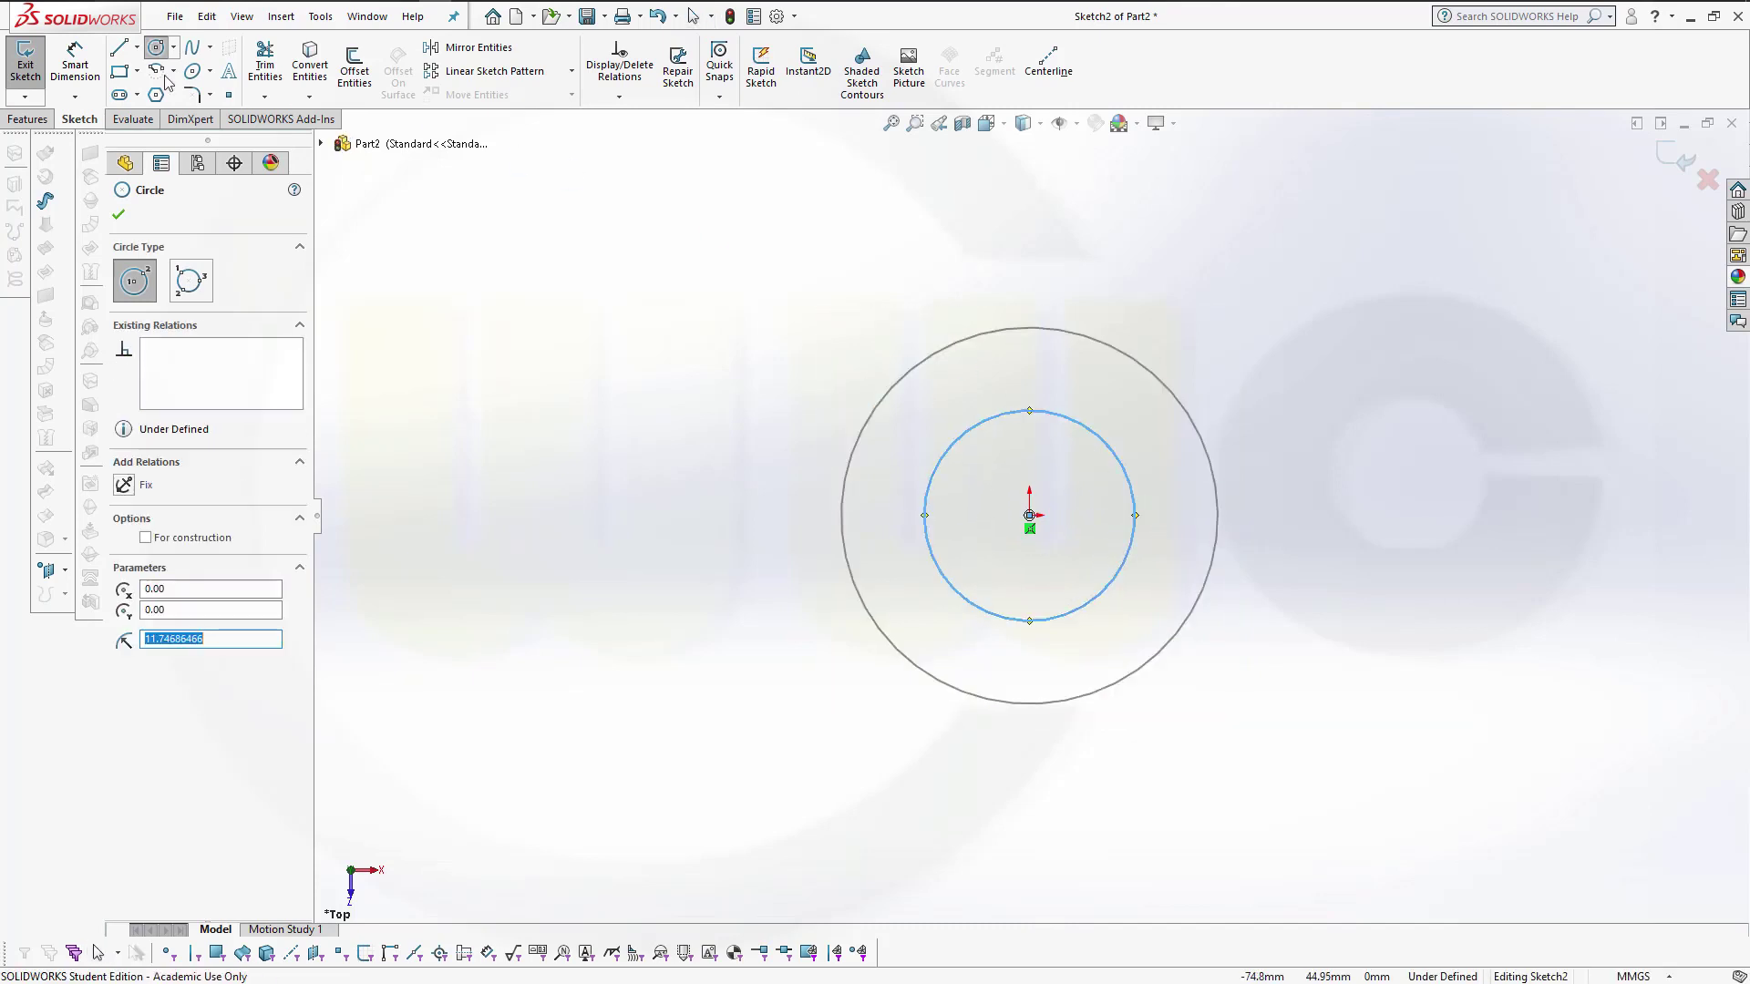
# Step: Dimension the inner circle to 32 mm diameter and exit the sketch
pyautogui.click(82, 64)
pyautogui.click(993, 417)
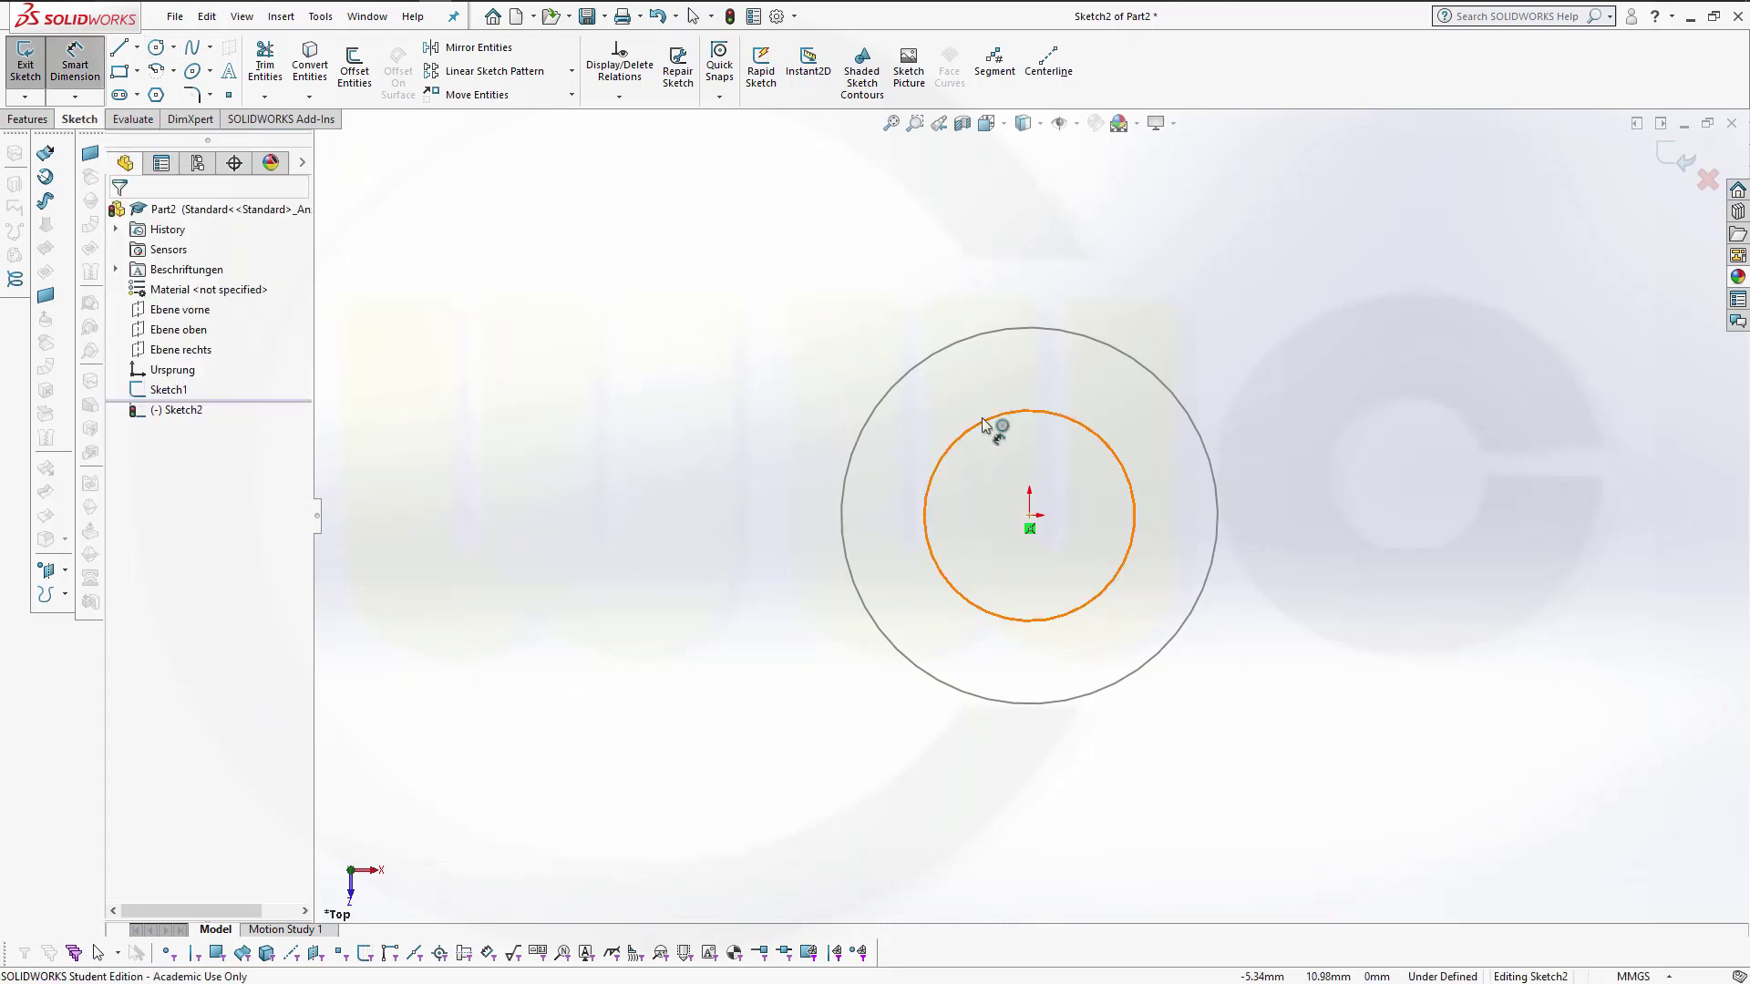
pyautogui.click(935, 244)
pyautogui.write('32')
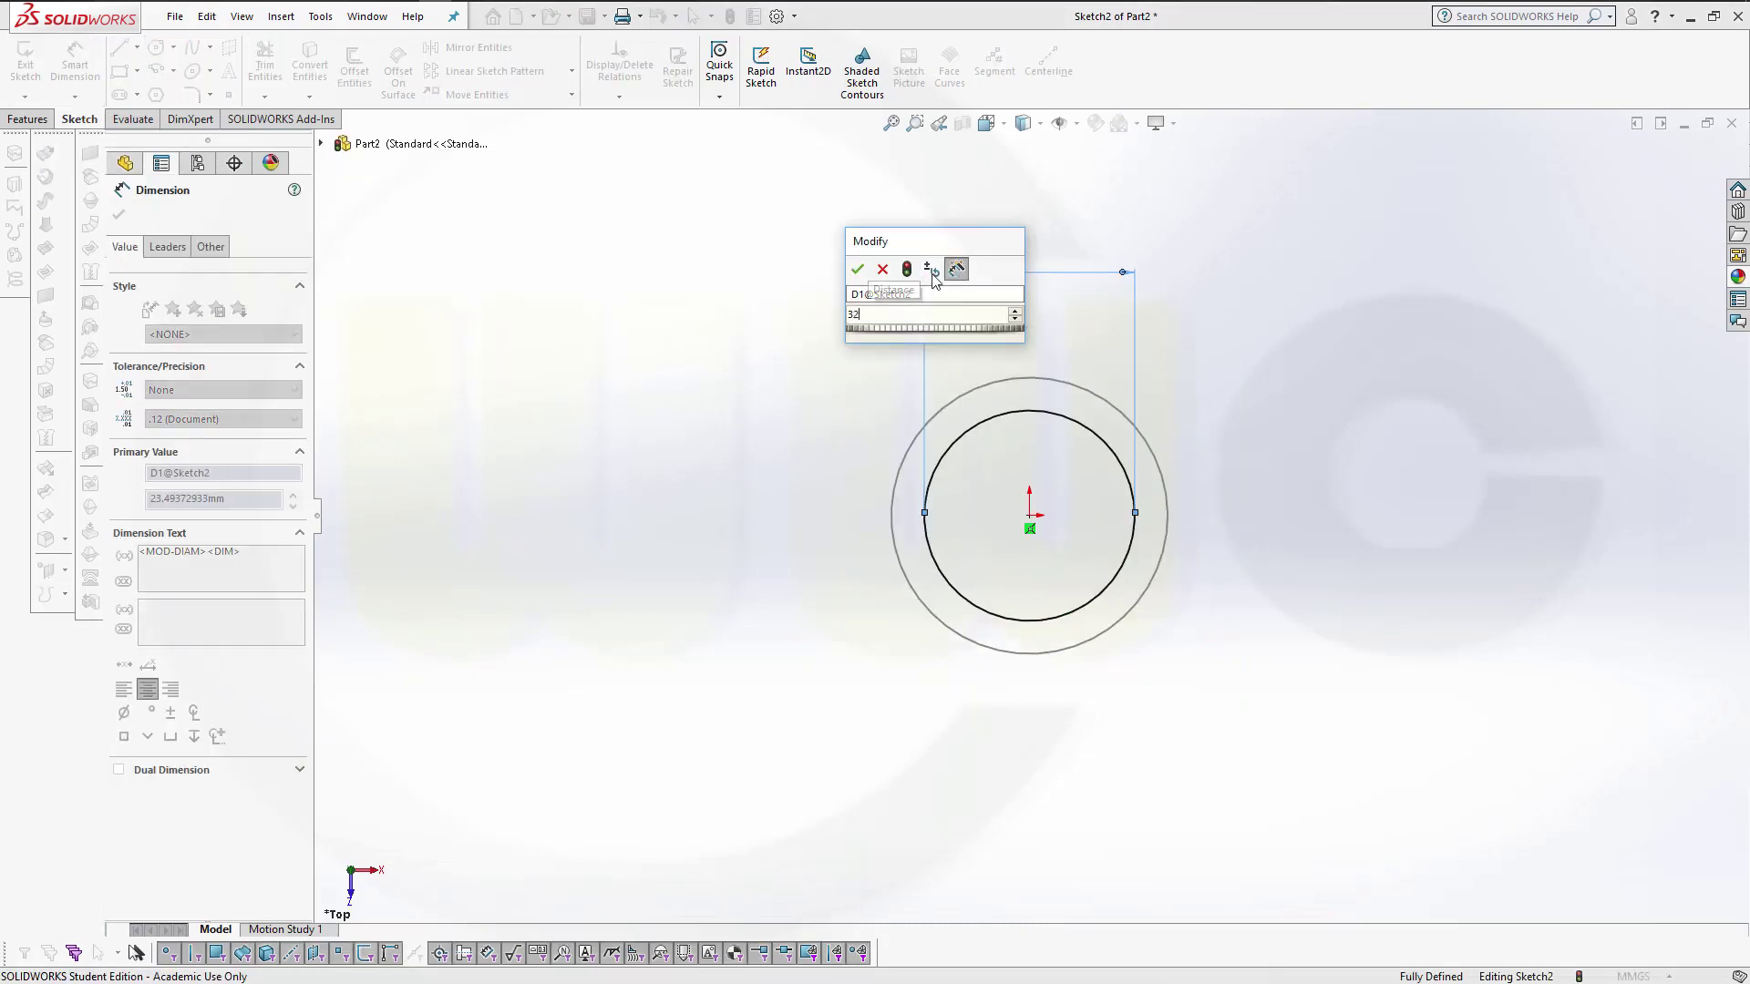
pyautogui.press('Return')
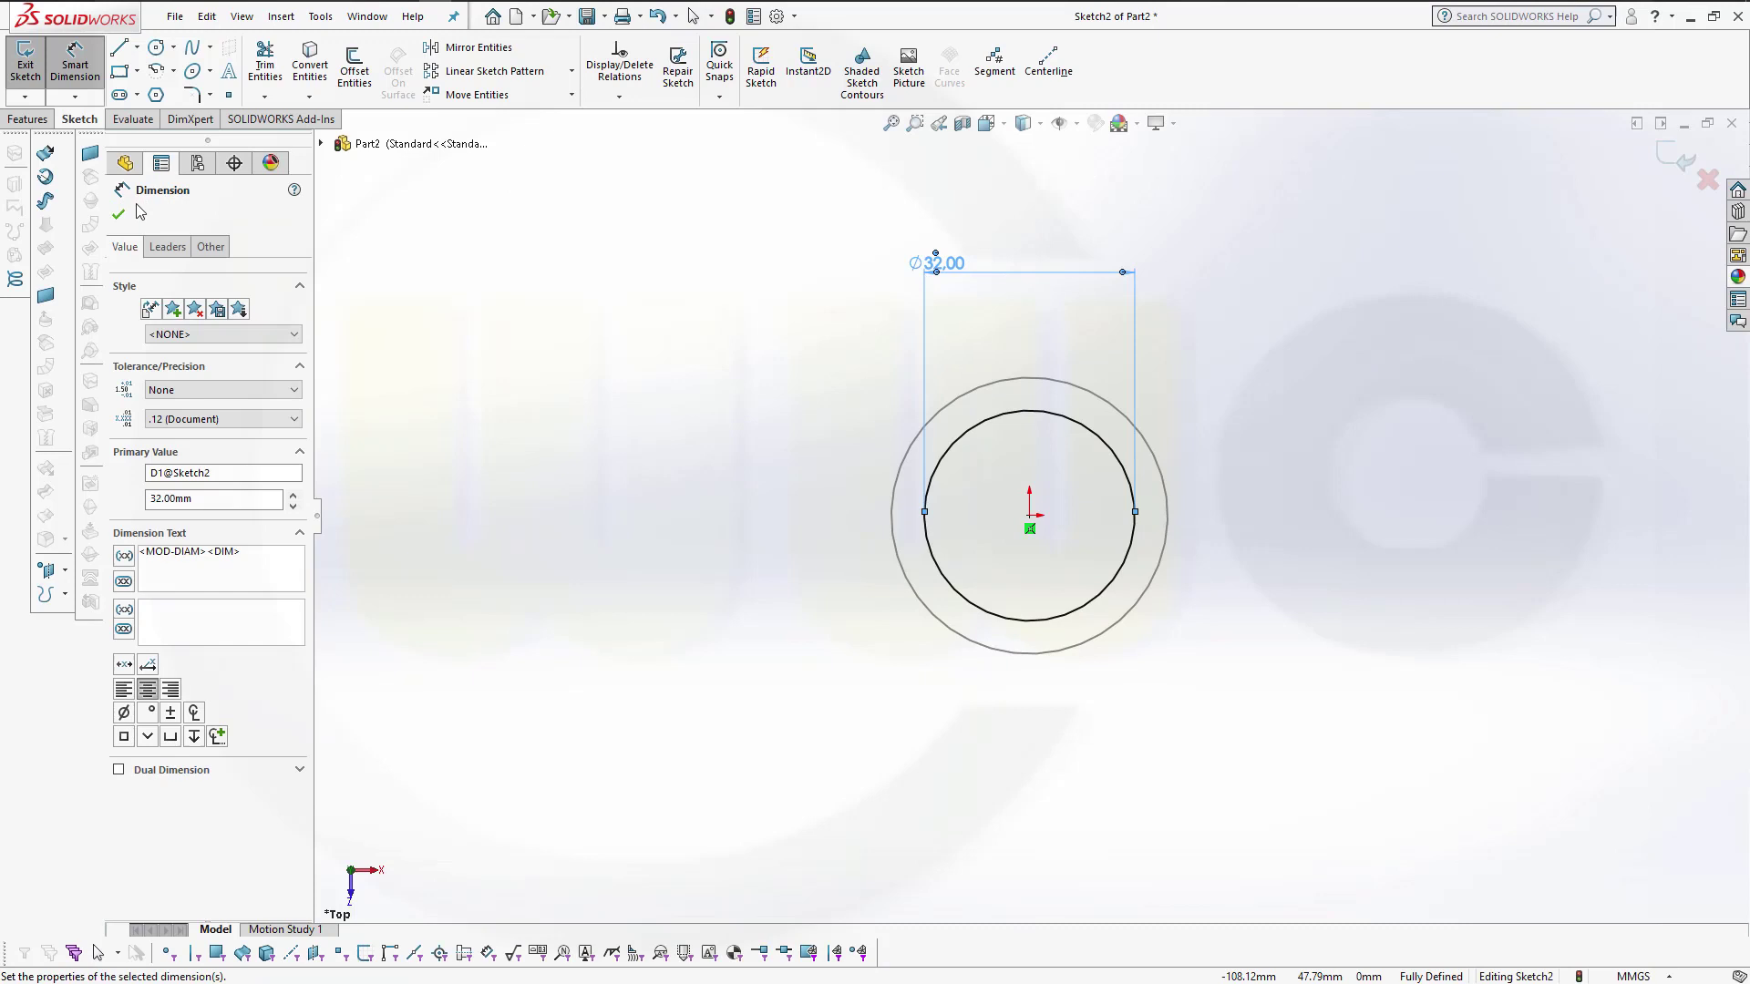
pyautogui.click(118, 216)
pyautogui.click(1678, 160)
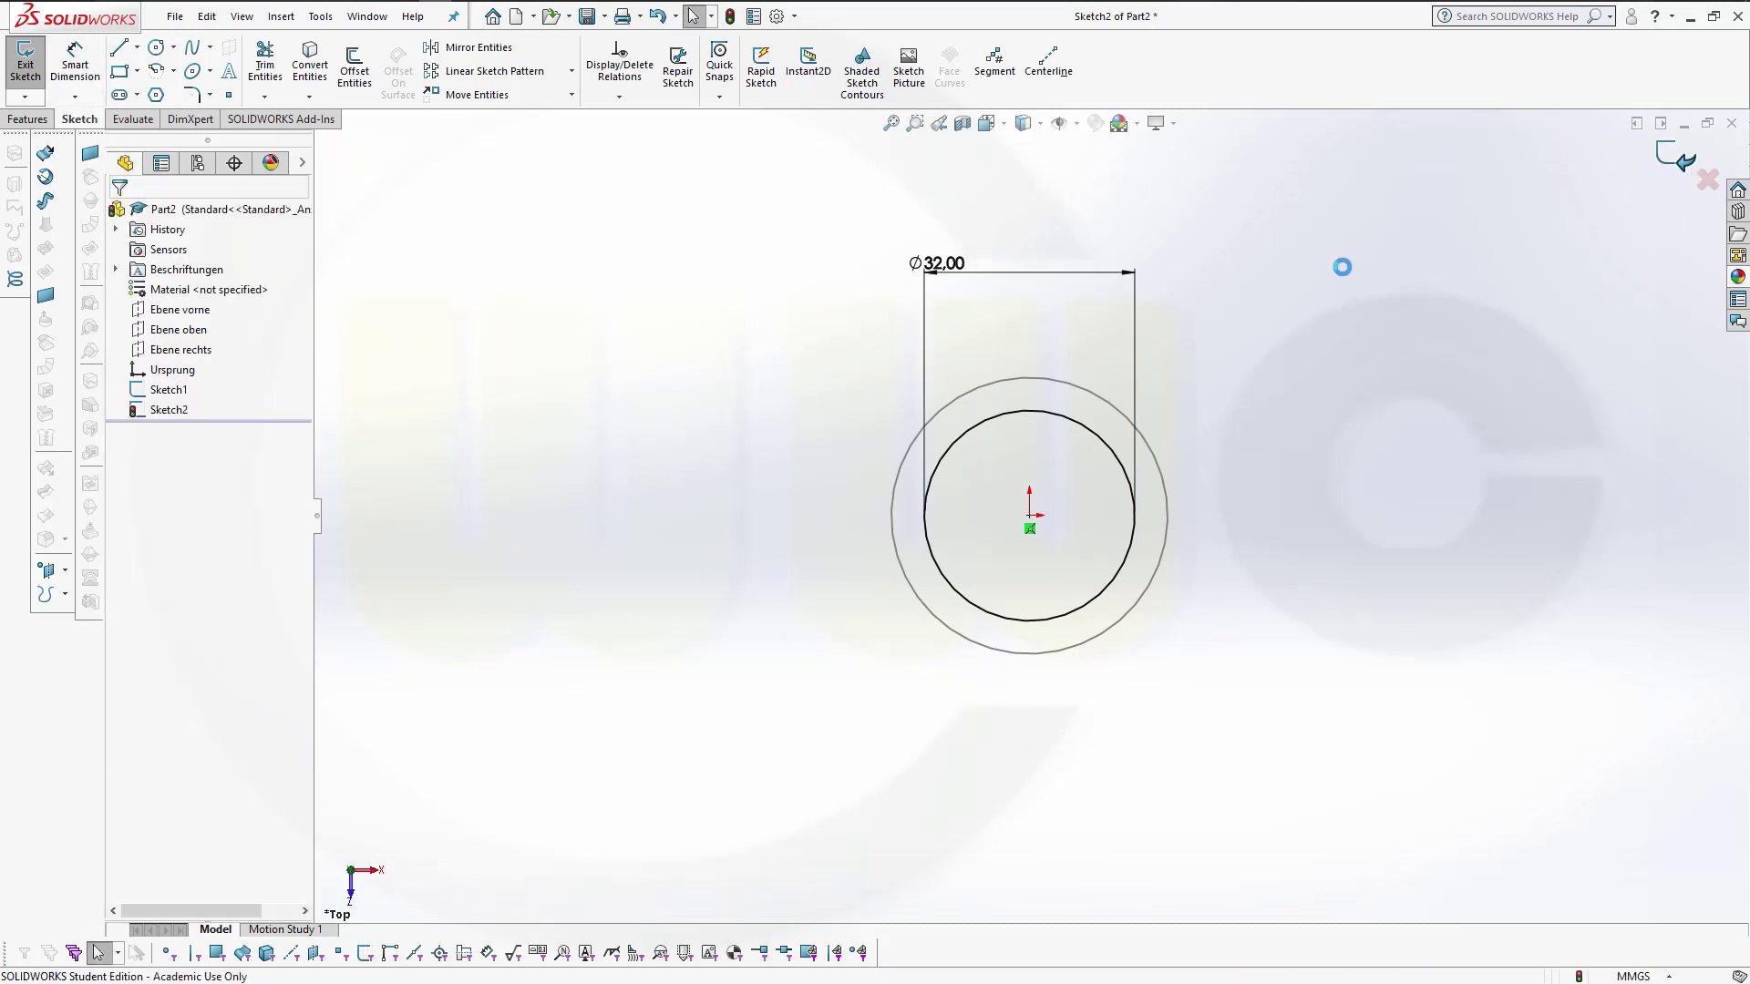
# Step: On Ebene vorne, draw a closed five-line profile: bottom, right vertical, short step, slanted edge, left vertical
pyautogui.moveTo(762, 381); pyautogui.dragTo(754, 222, button='middle')
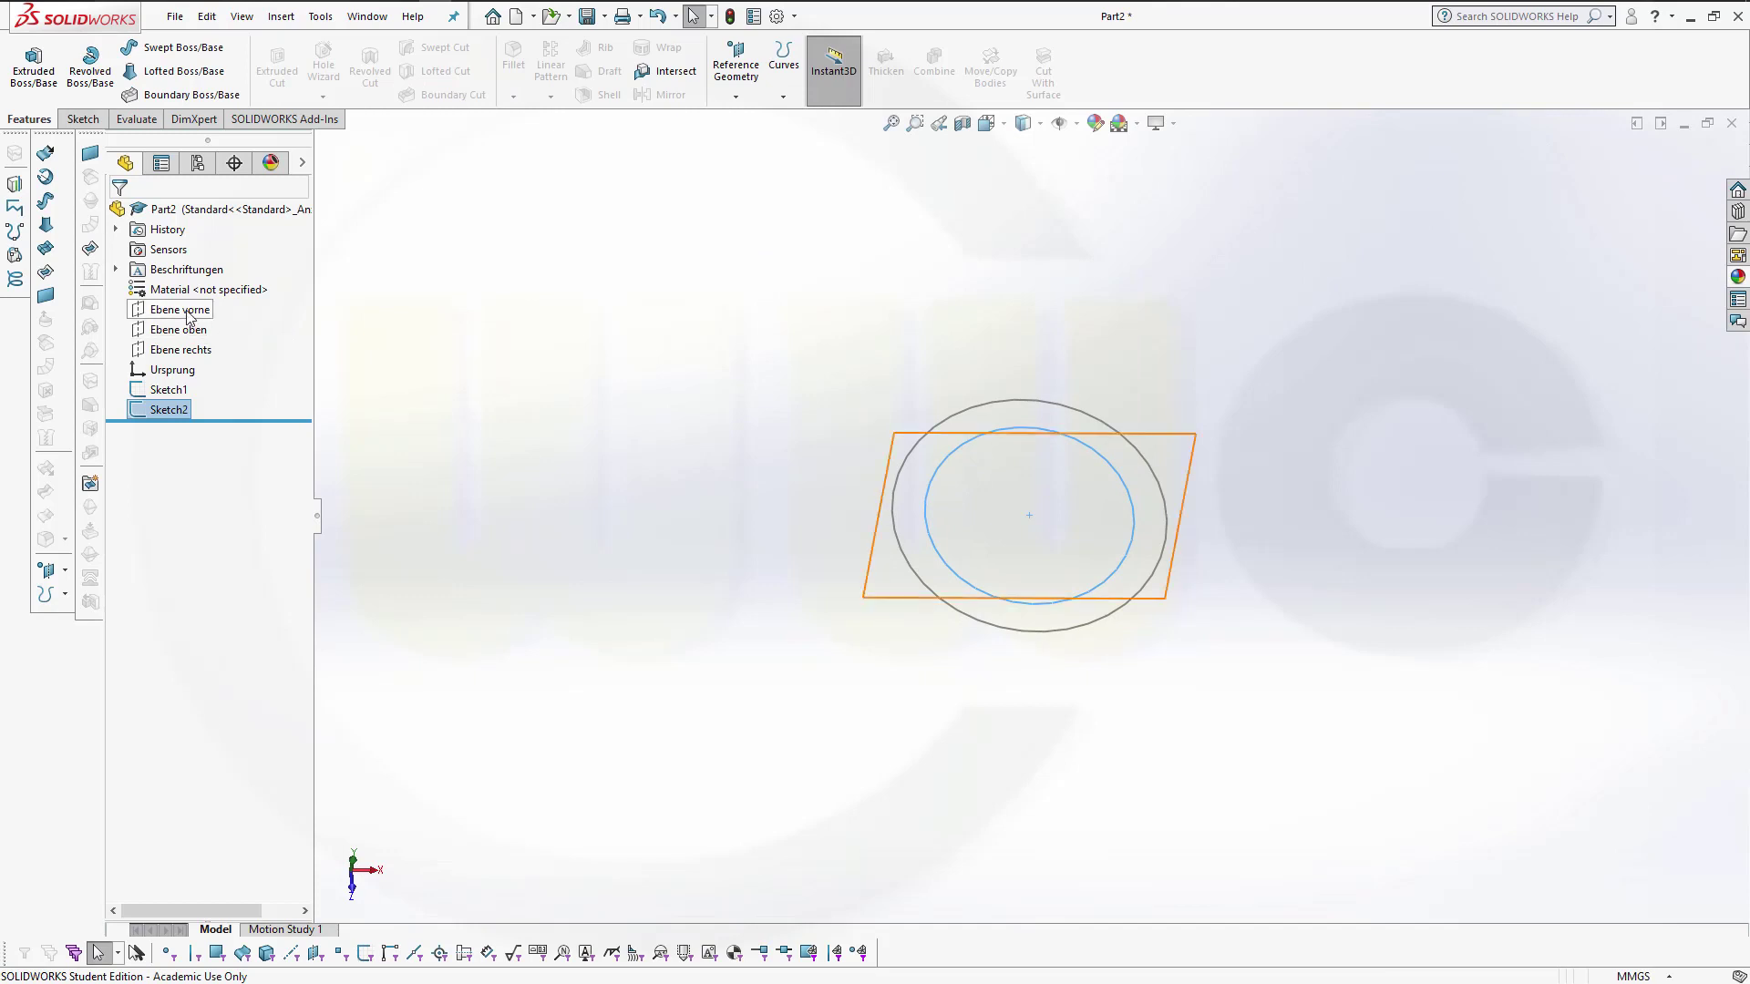
pyautogui.click(169, 311)
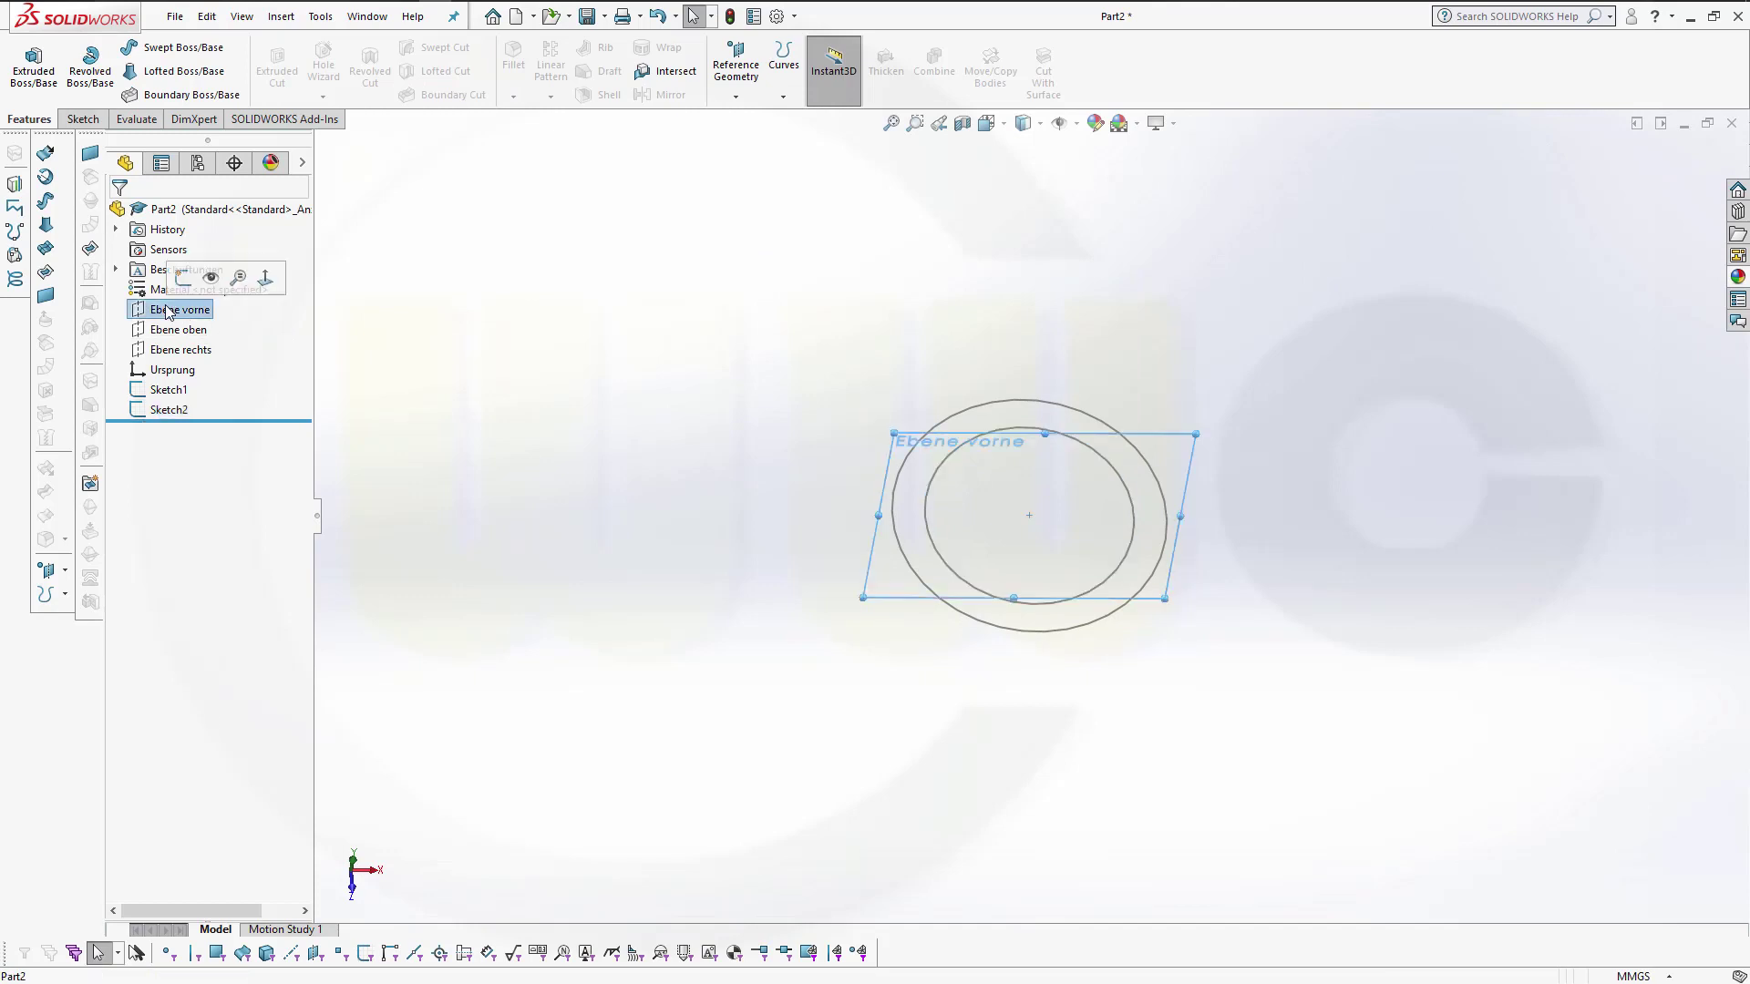
pyautogui.click(183, 279)
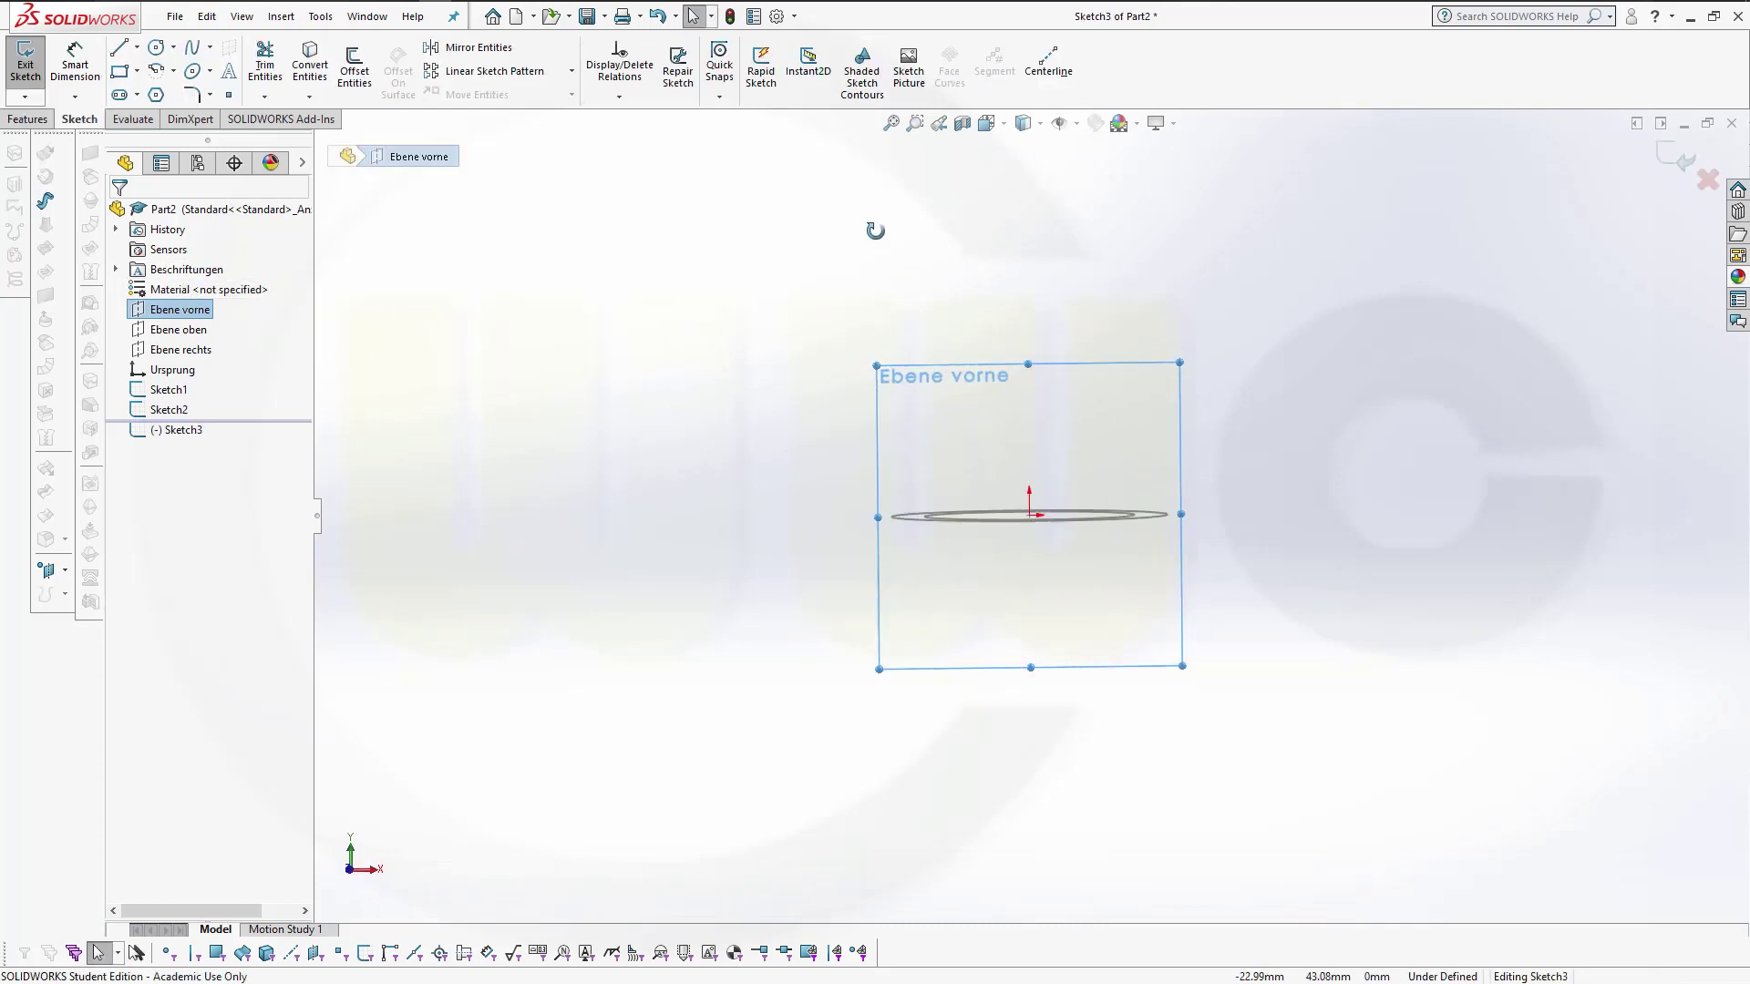
pyautogui.click(119, 47)
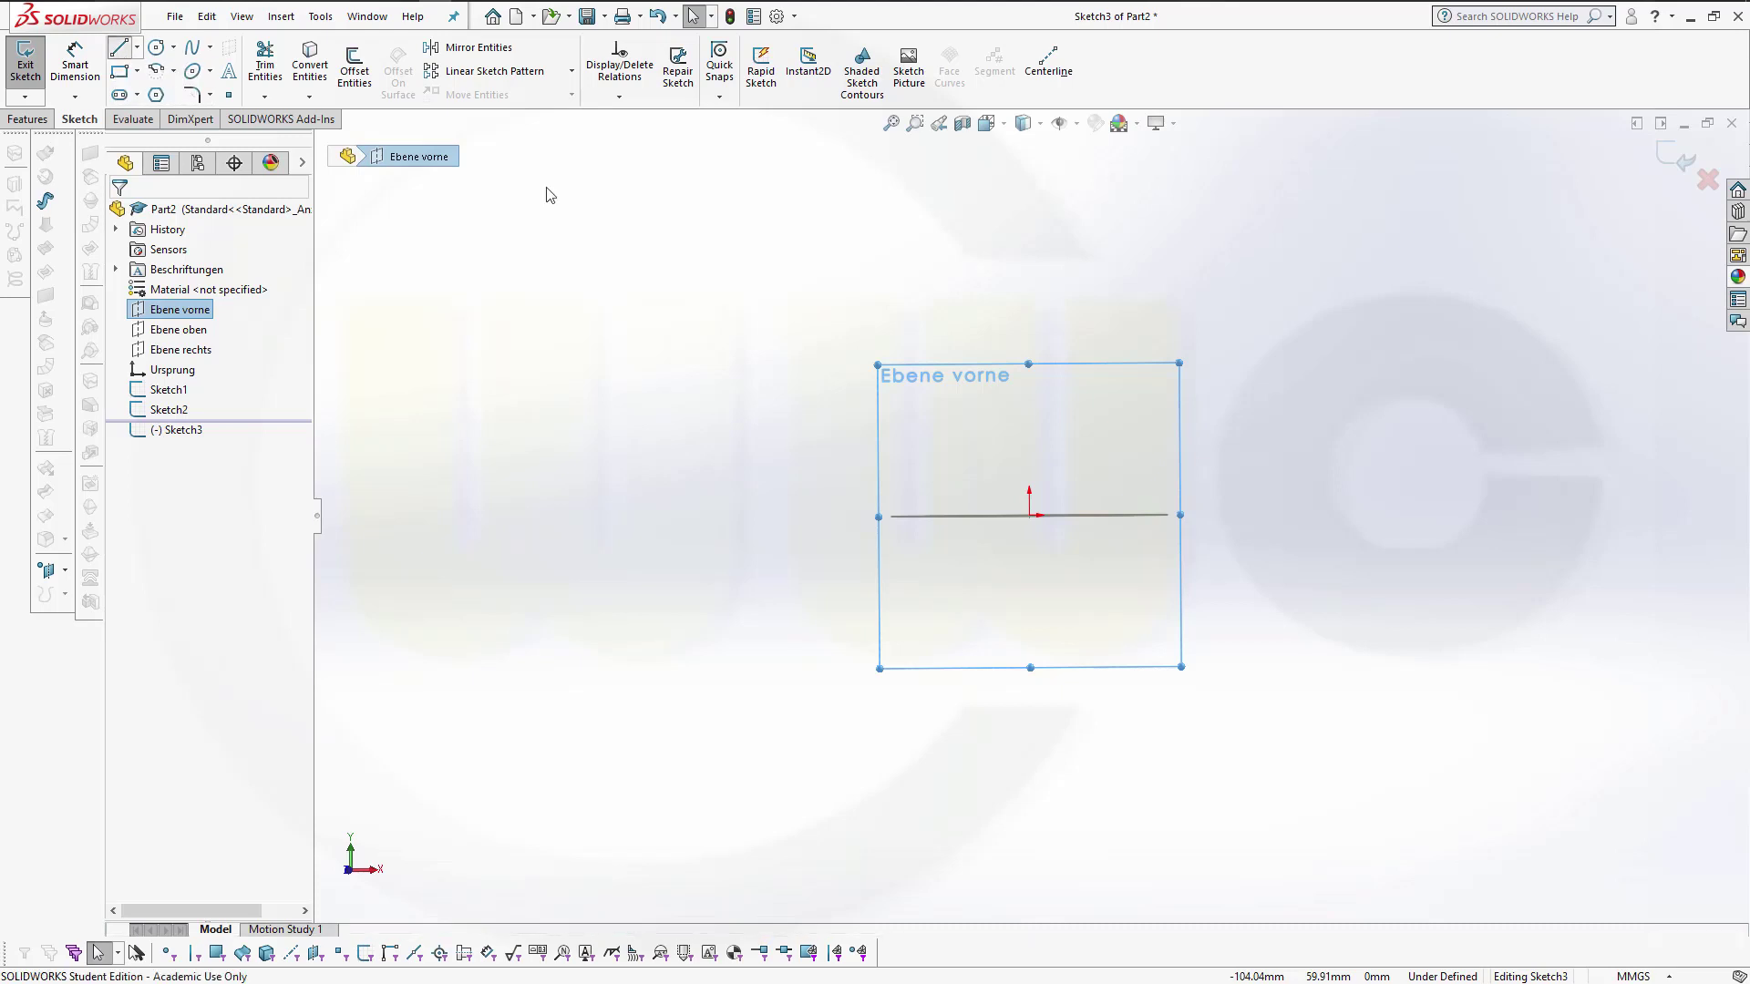
pyautogui.click(969, 472)
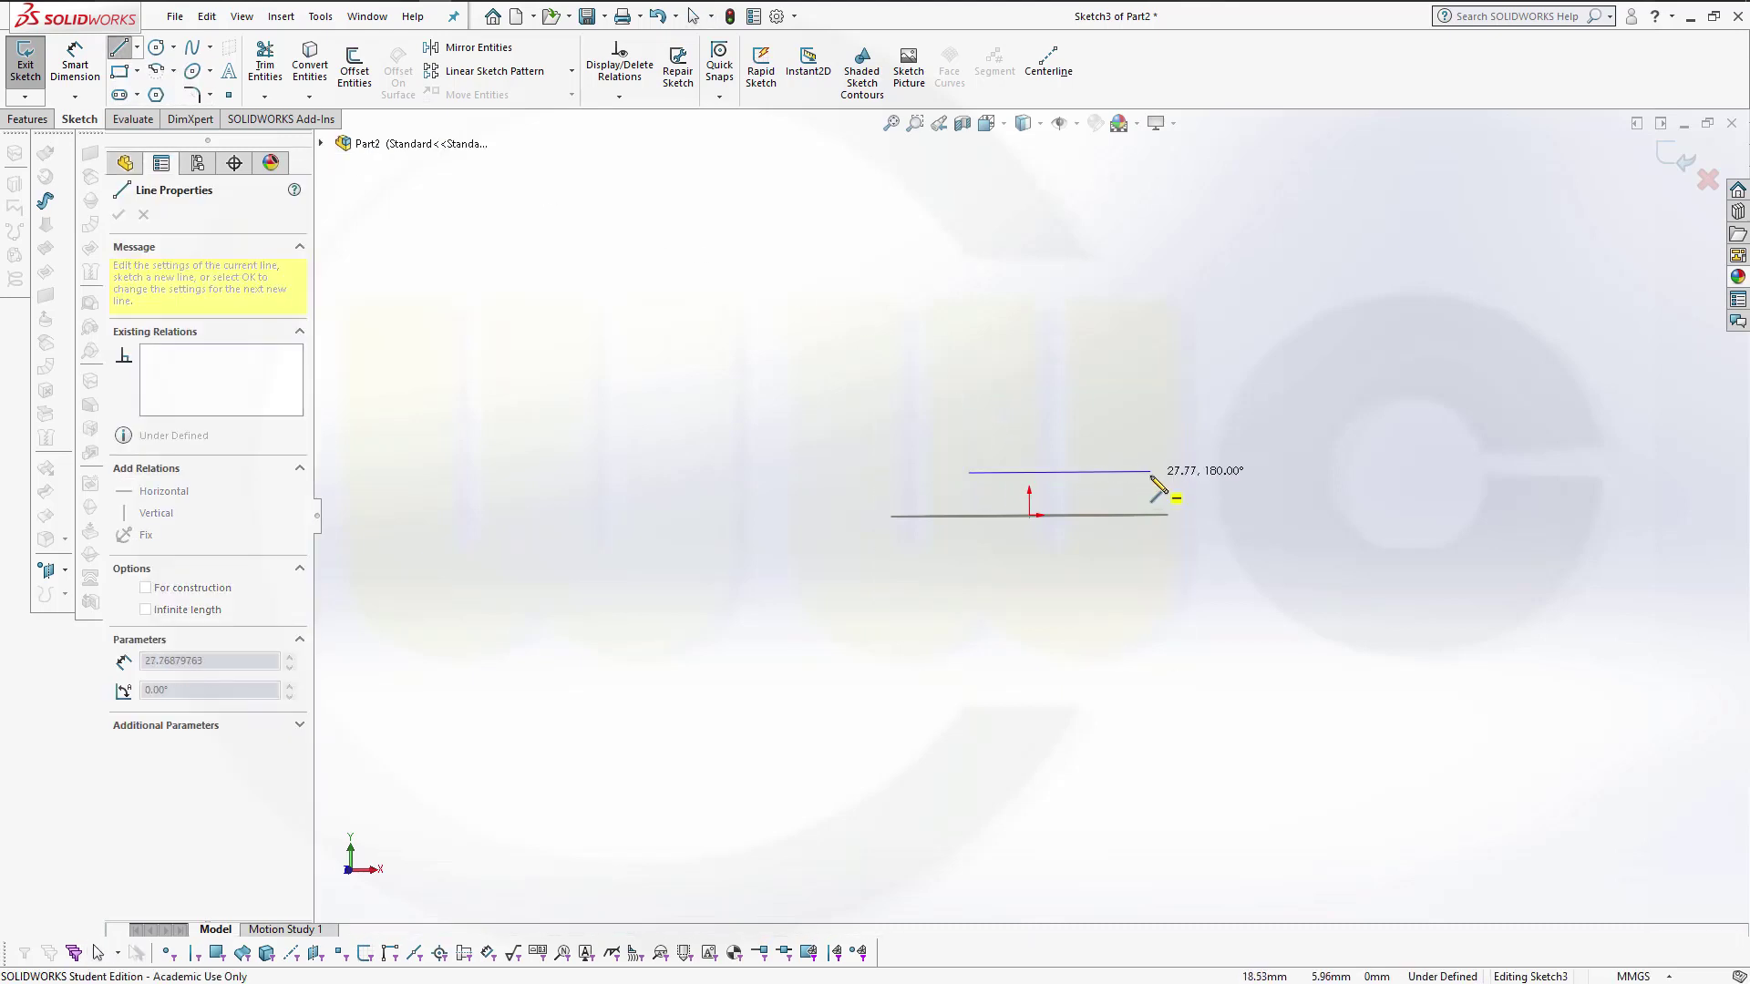
pyautogui.click(1149, 472)
pyautogui.click(1148, 428)
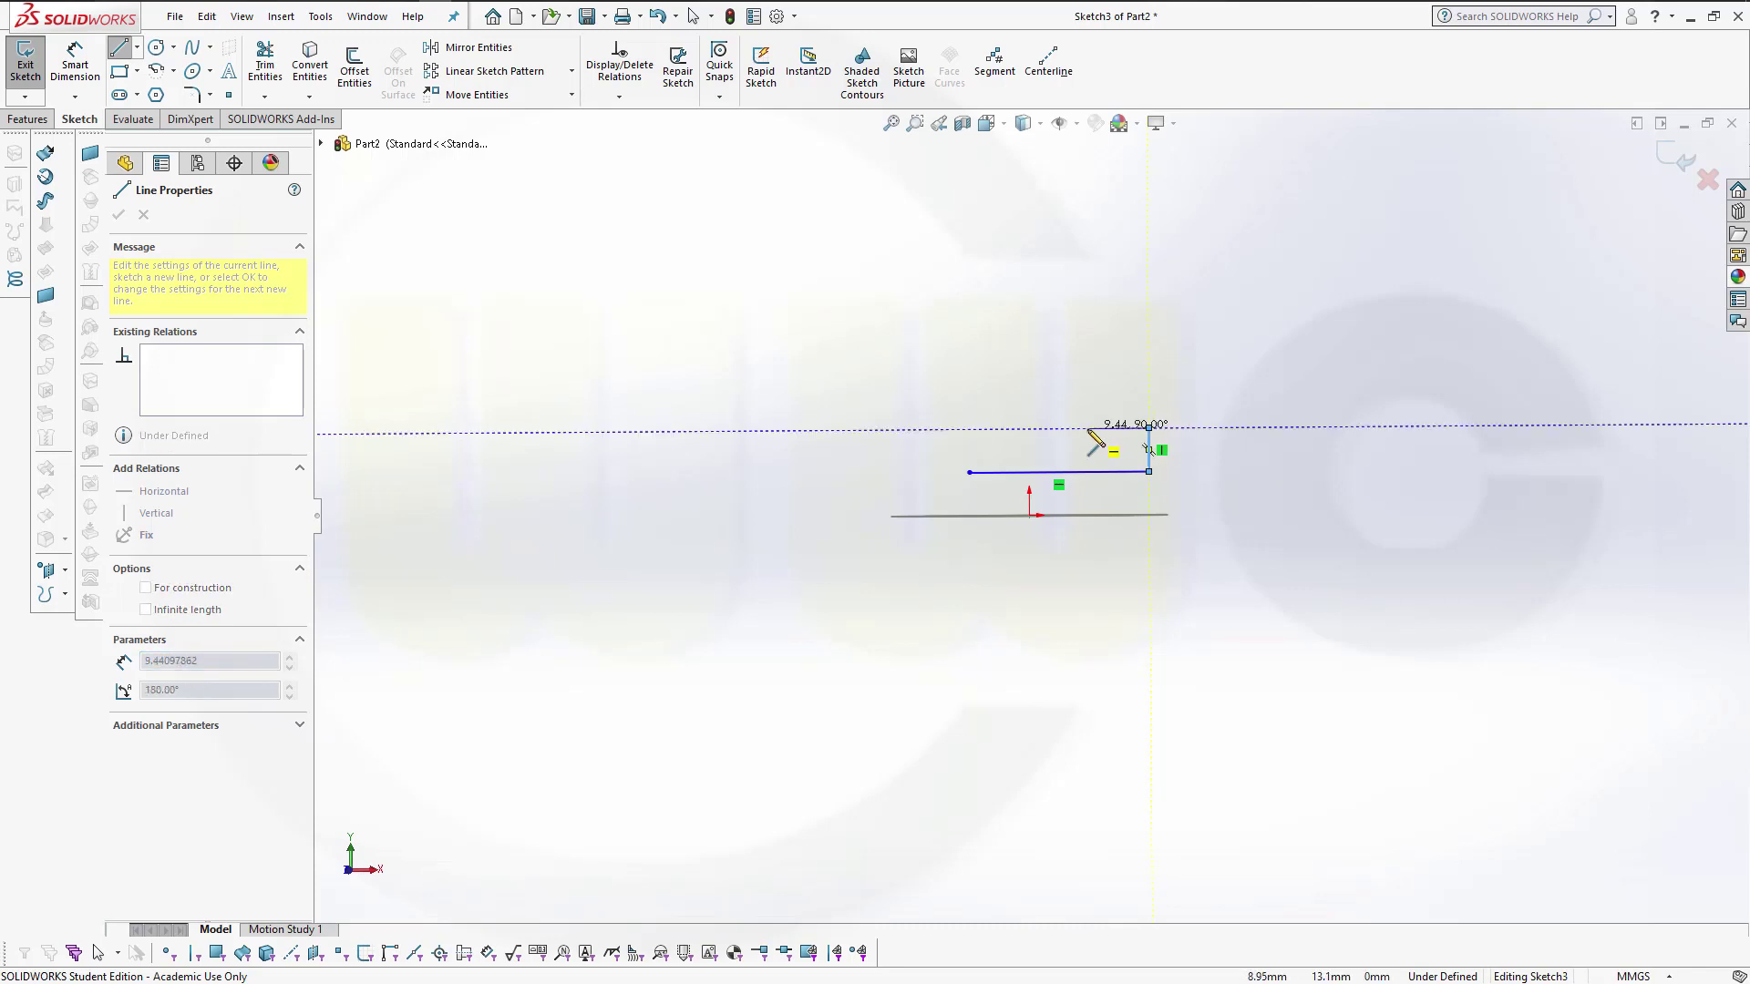
pyautogui.click(1086, 427)
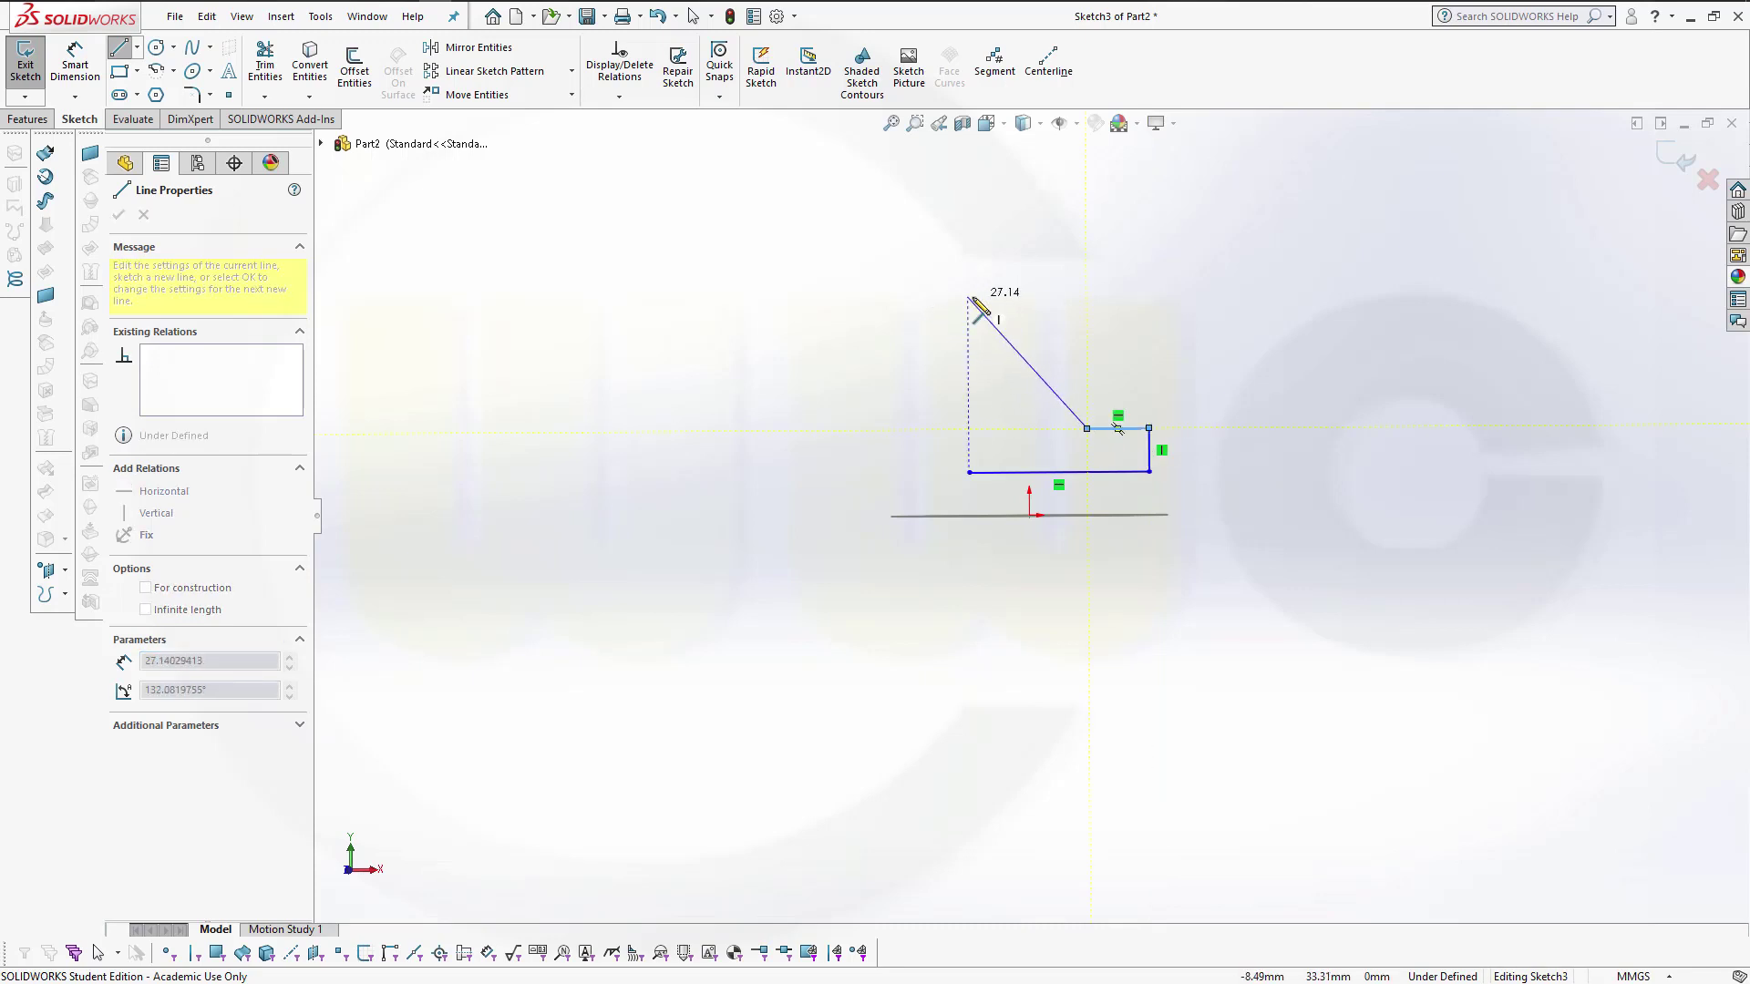
pyautogui.click(966, 297)
pyautogui.click(969, 472)
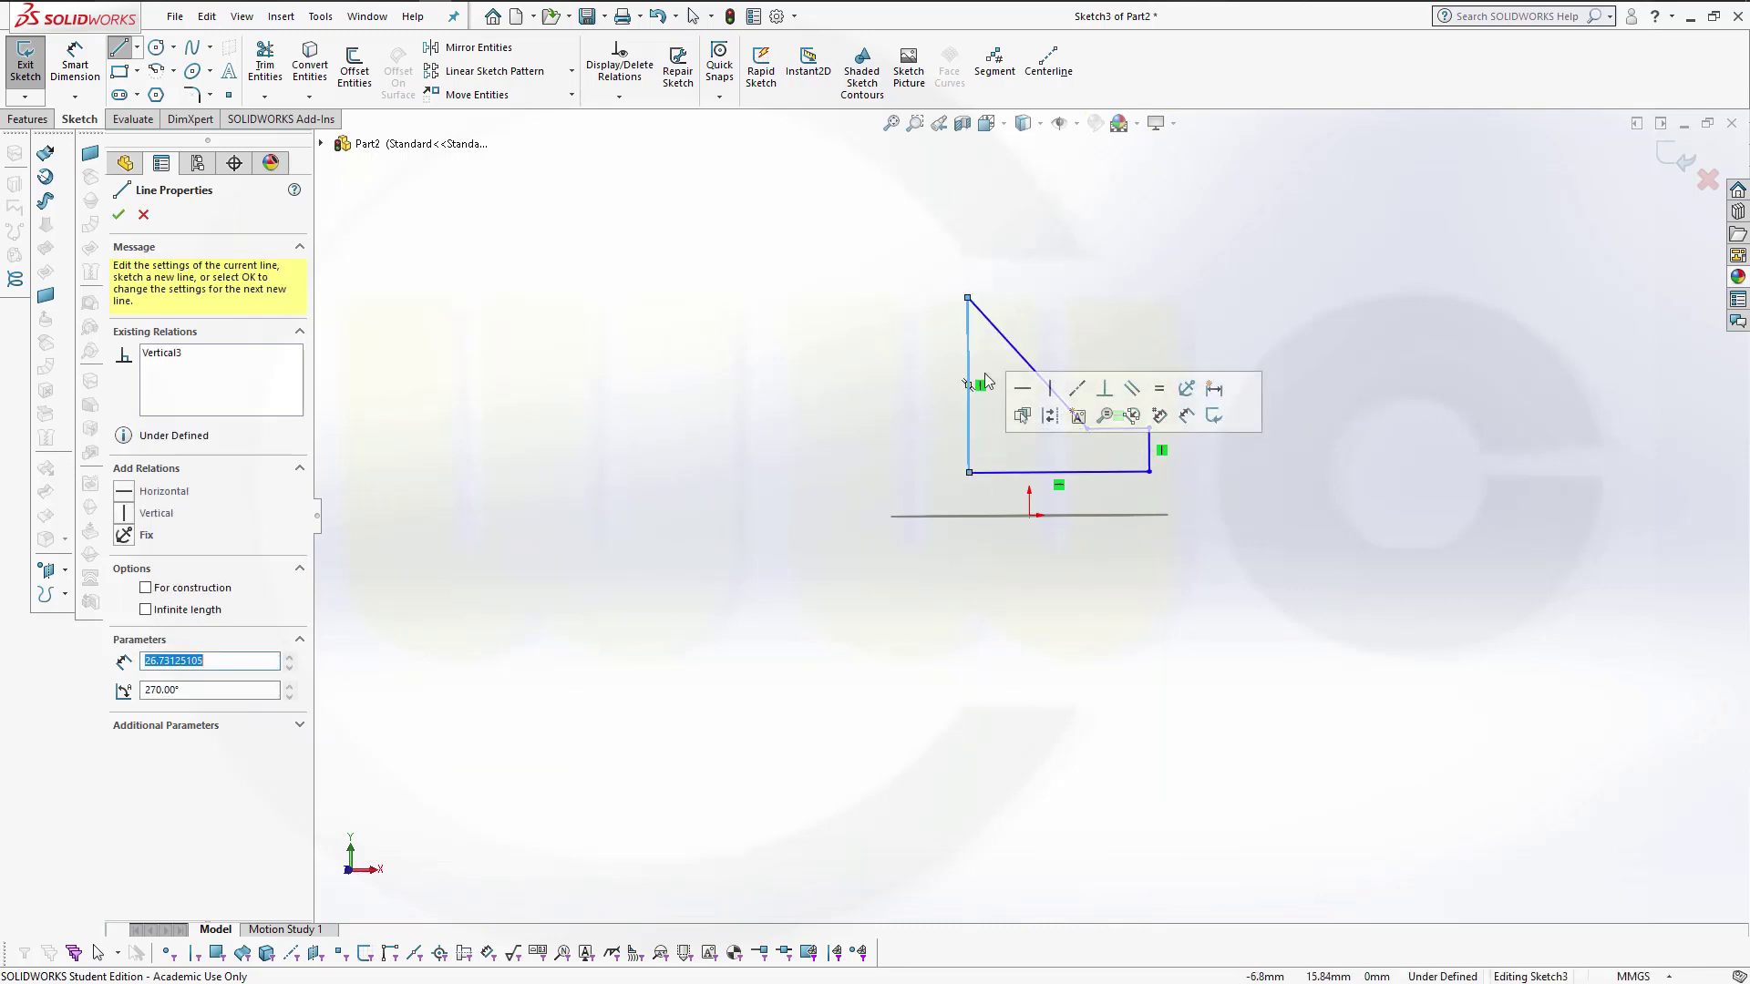
pyautogui.press('Escape')
# Step: Dimension the bottom edge to 55 mm and the right vertical gap to 5 mm
pyautogui.press('d')
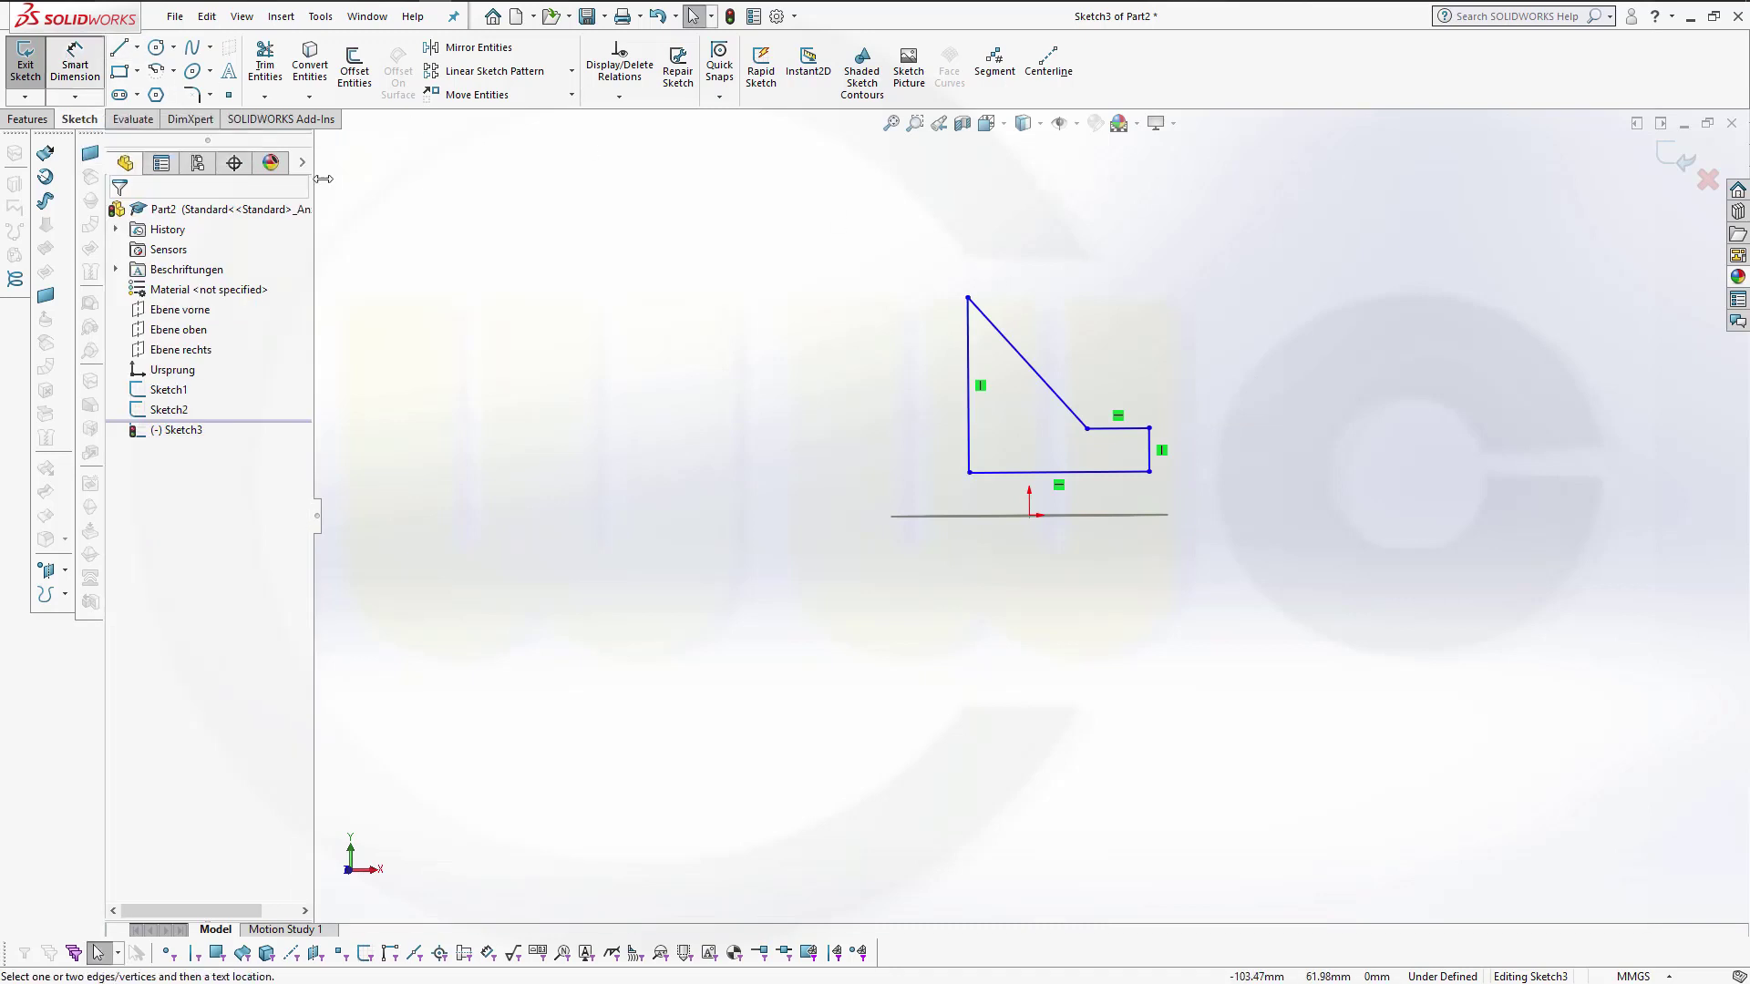
pyautogui.click(969, 451)
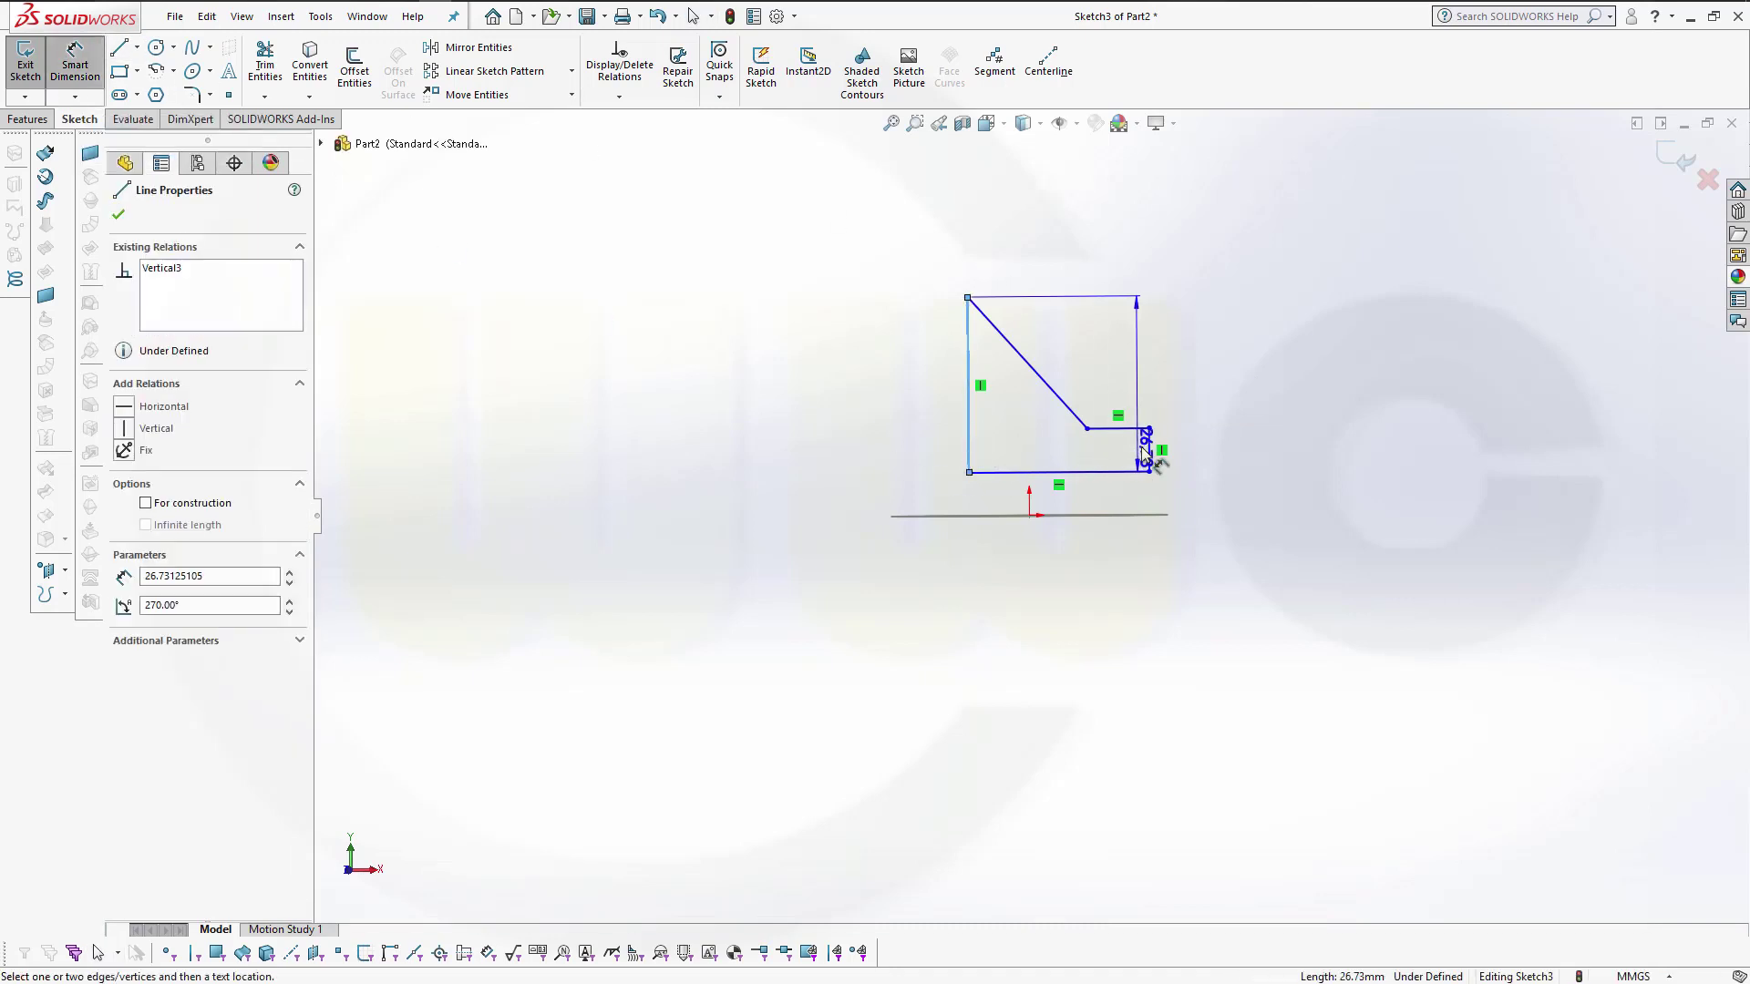
pyautogui.click(1130, 472)
pyautogui.click(1103, 578)
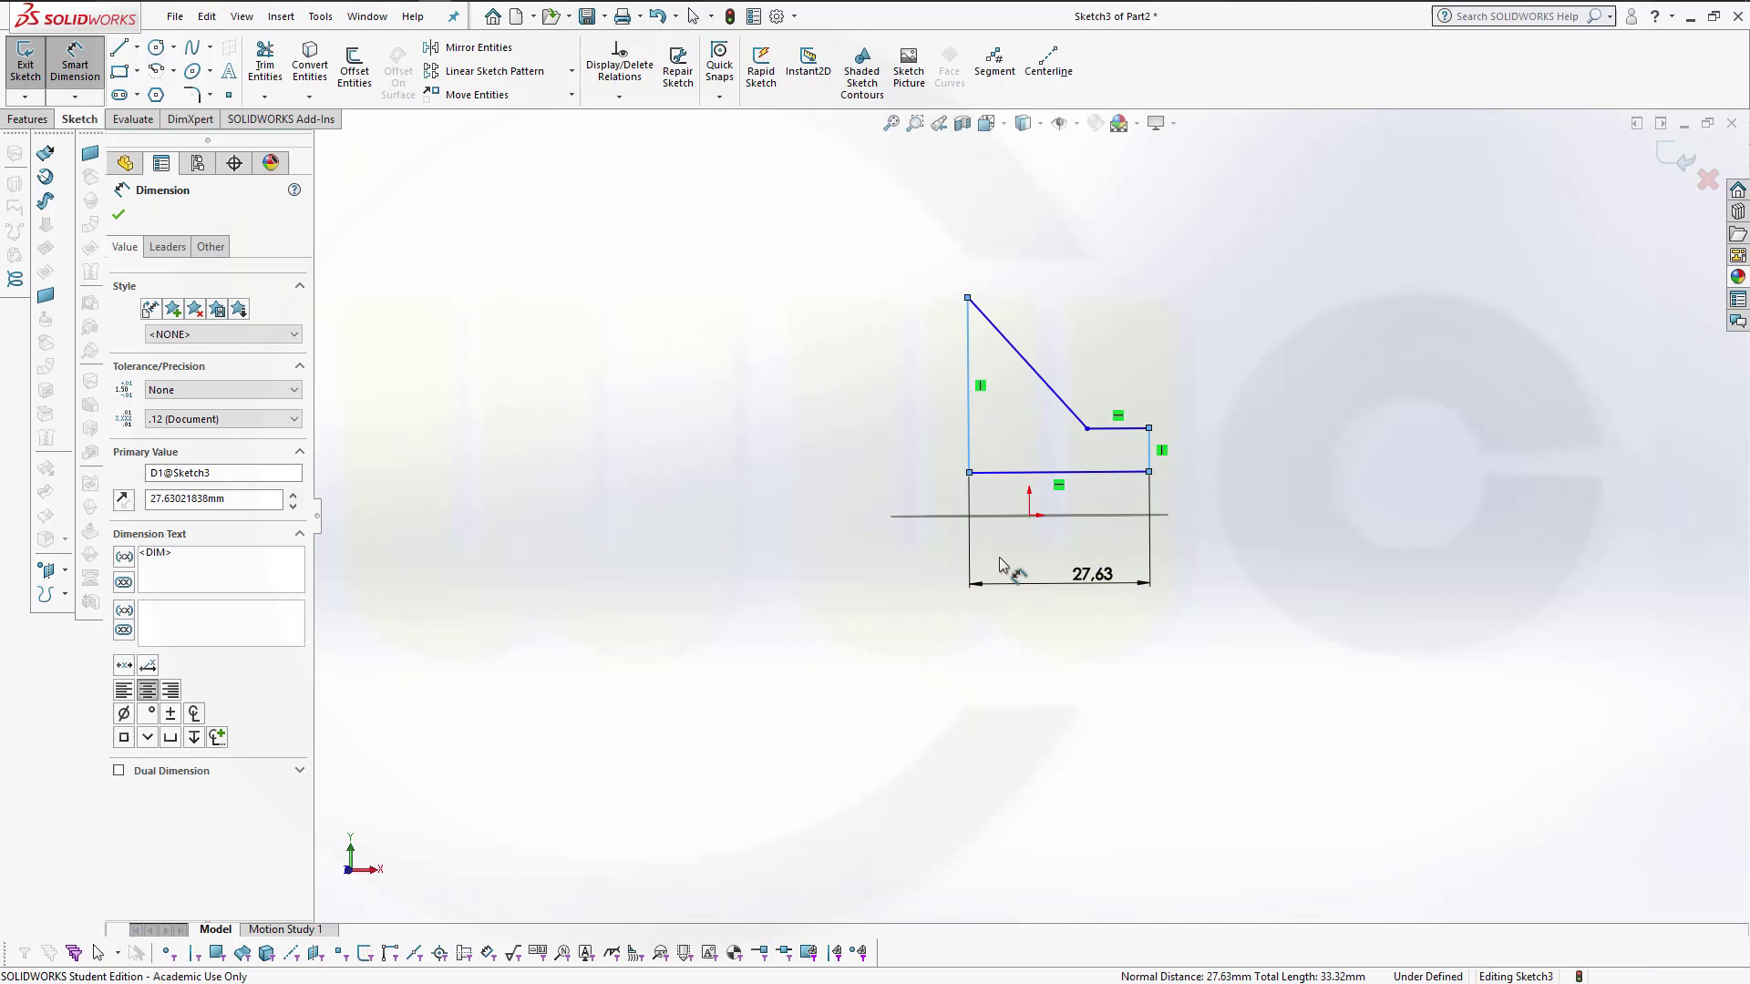
pyautogui.write('55')
pyautogui.press('Return')
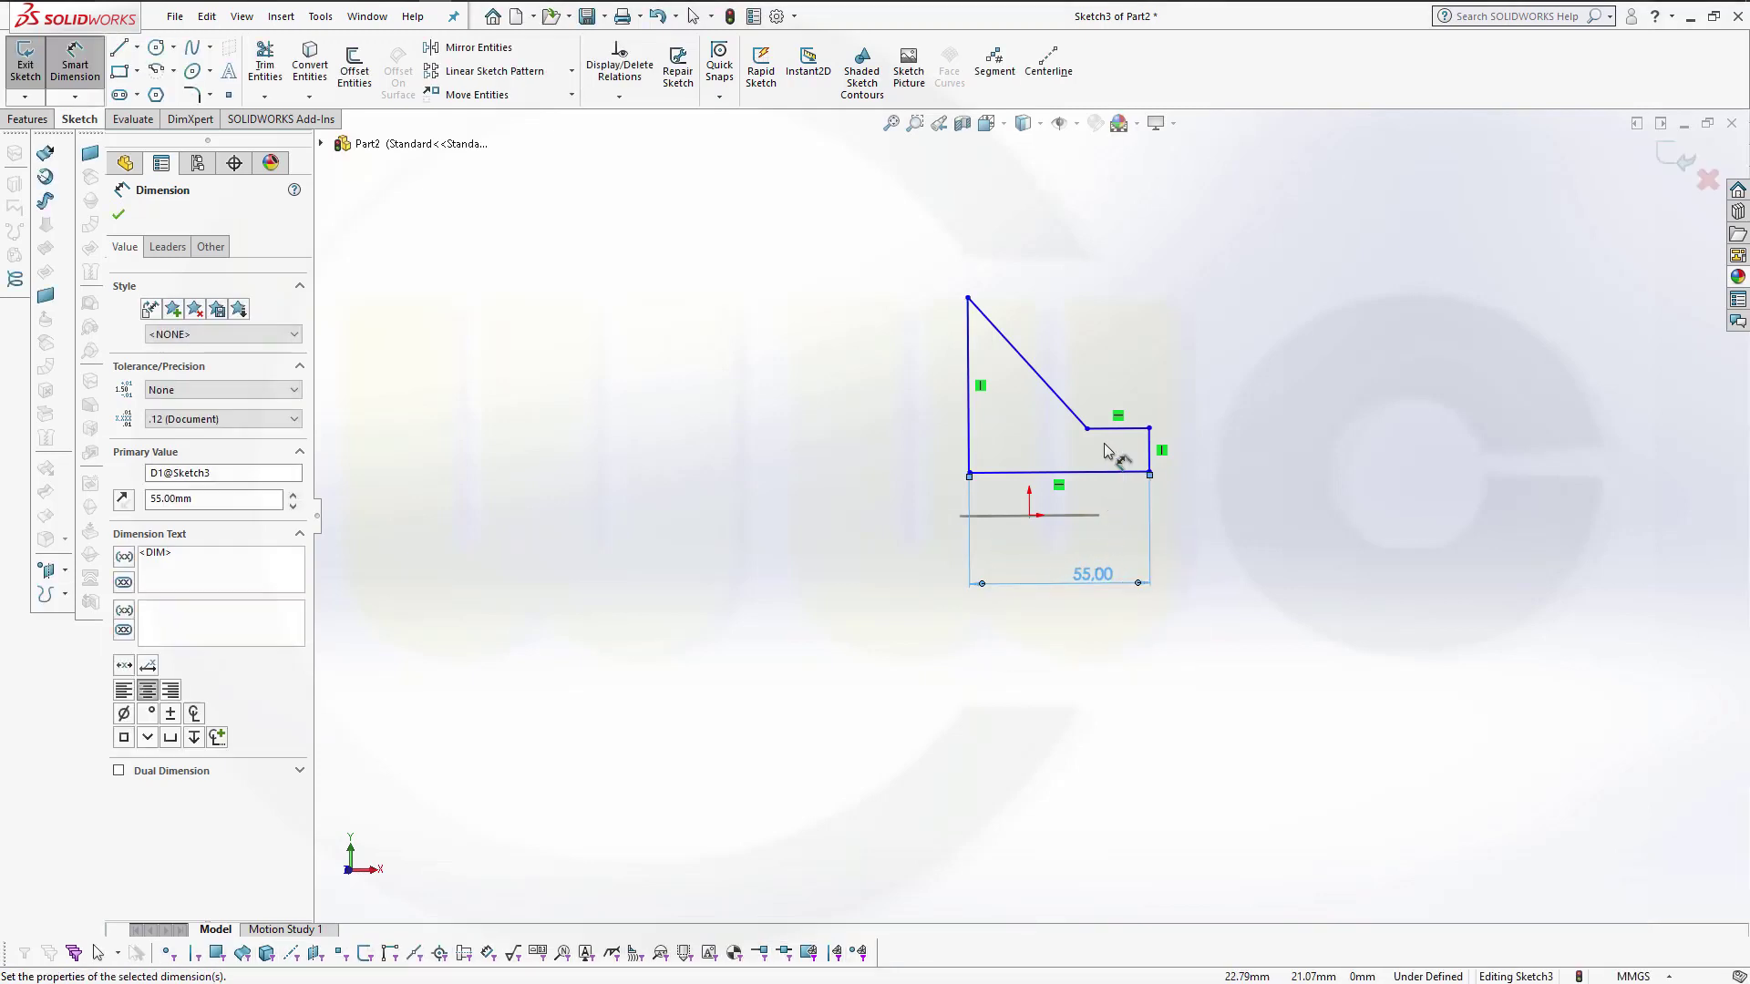
pyautogui.click(1109, 440)
pyautogui.click(1128, 472)
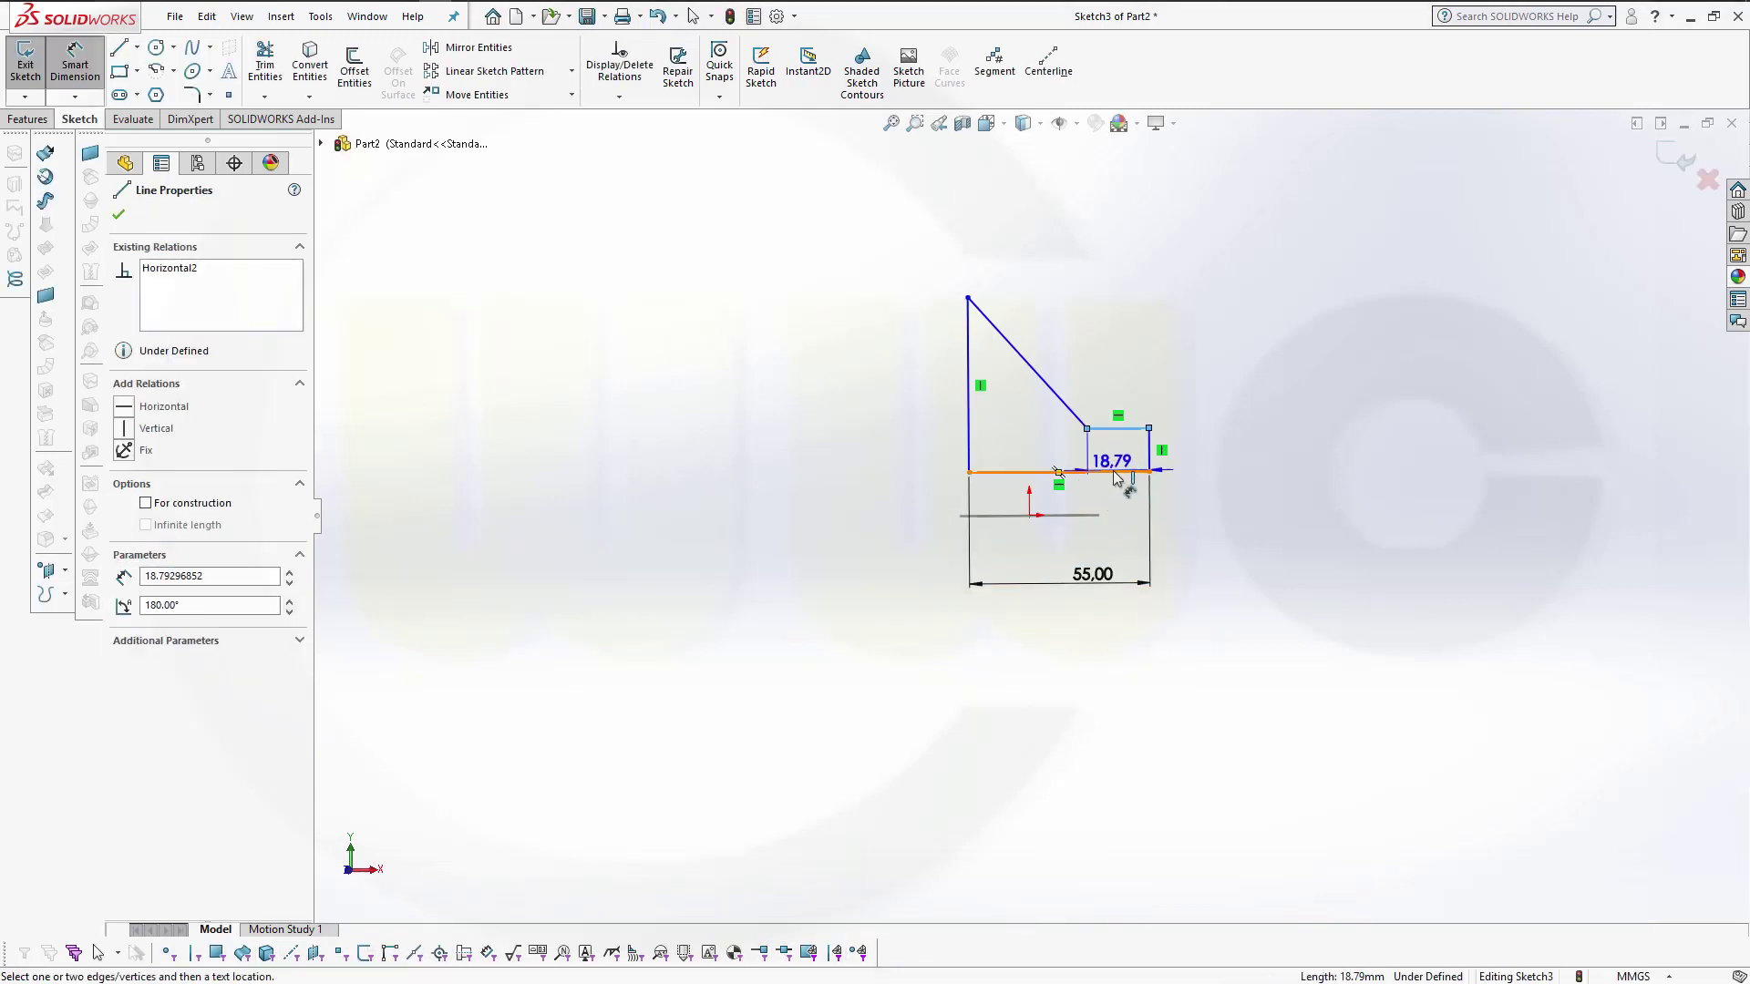
pyautogui.click(1254, 468)
pyautogui.write('5')
pyautogui.press('Return')
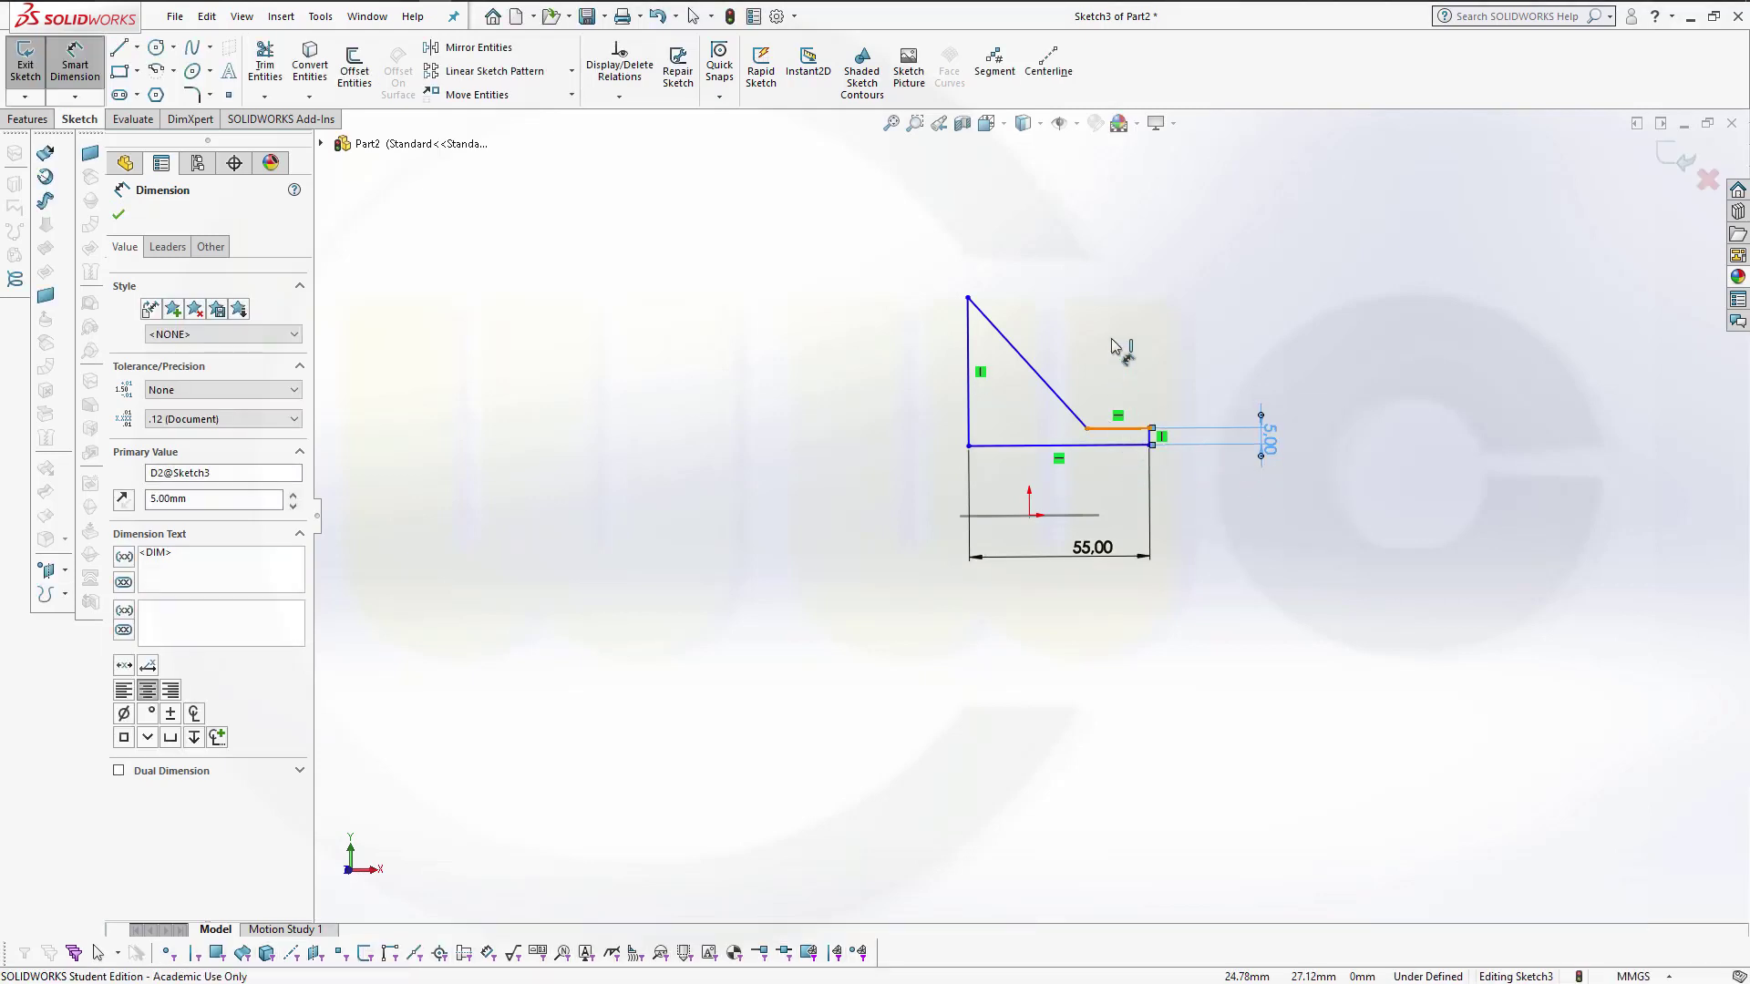
# Step: Set the short horizontal step to 10 mm and the slanted edge angle to 126°
pyautogui.click(1112, 433)
pyautogui.click(1098, 328)
pyautogui.write('10')
pyautogui.press('Return')
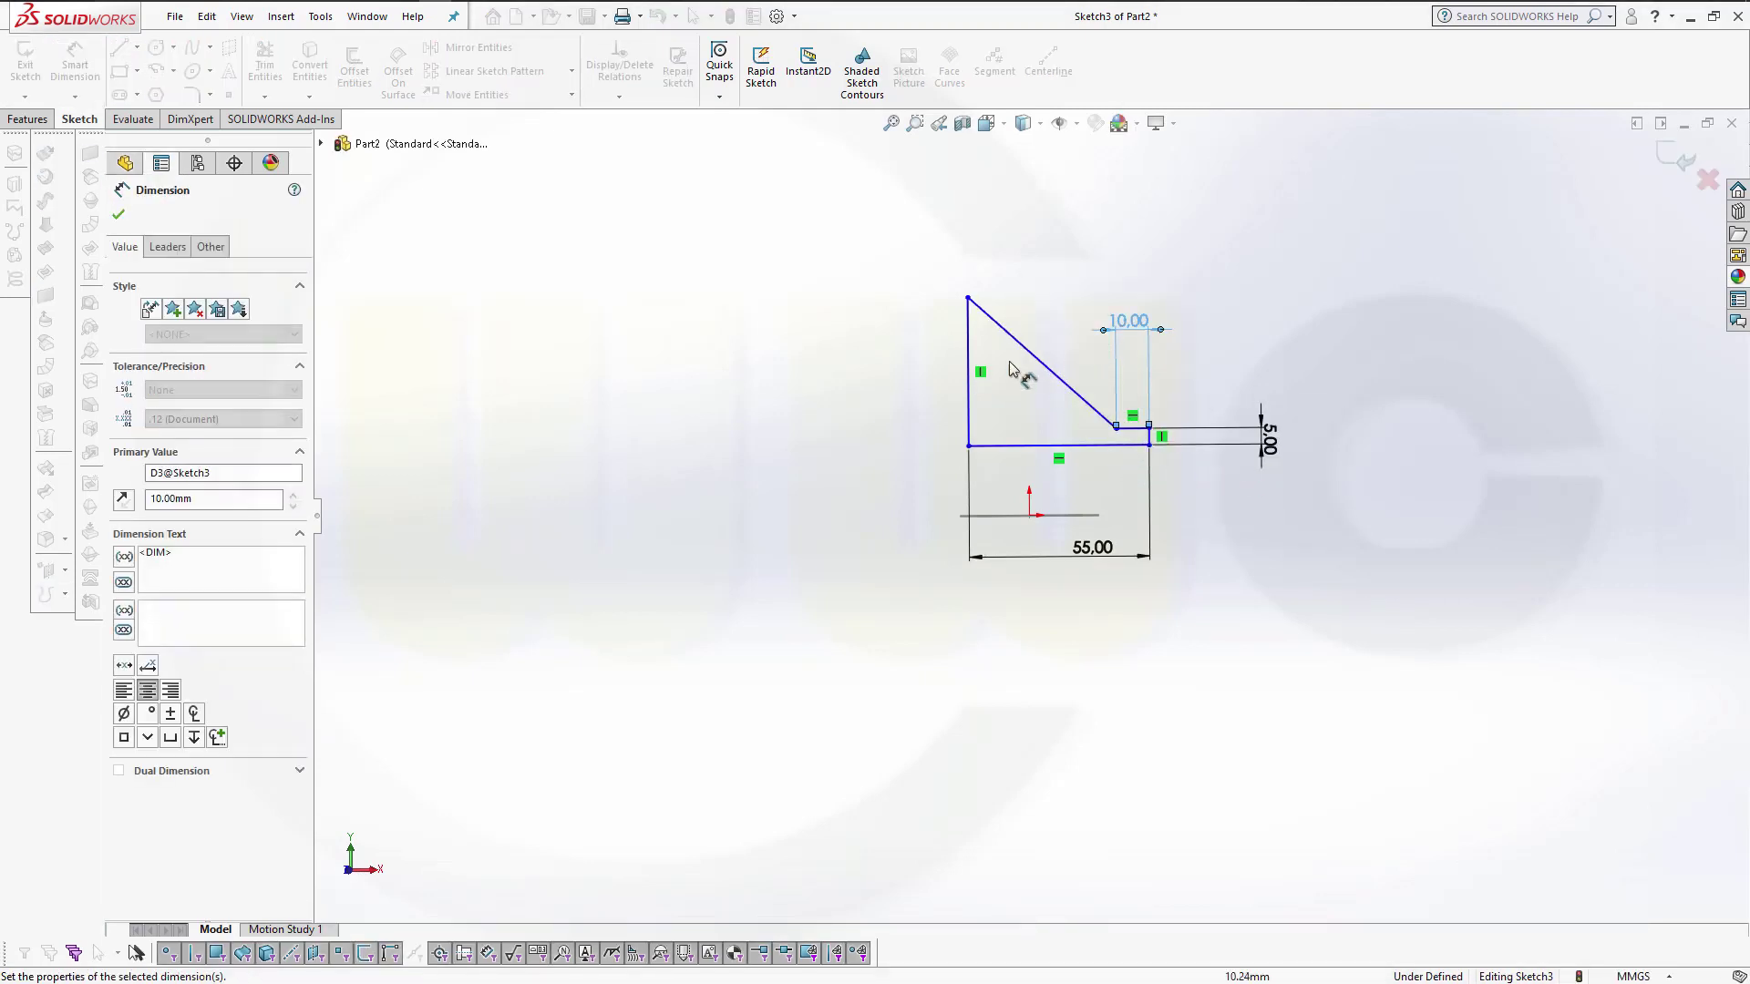
pyautogui.click(1061, 381)
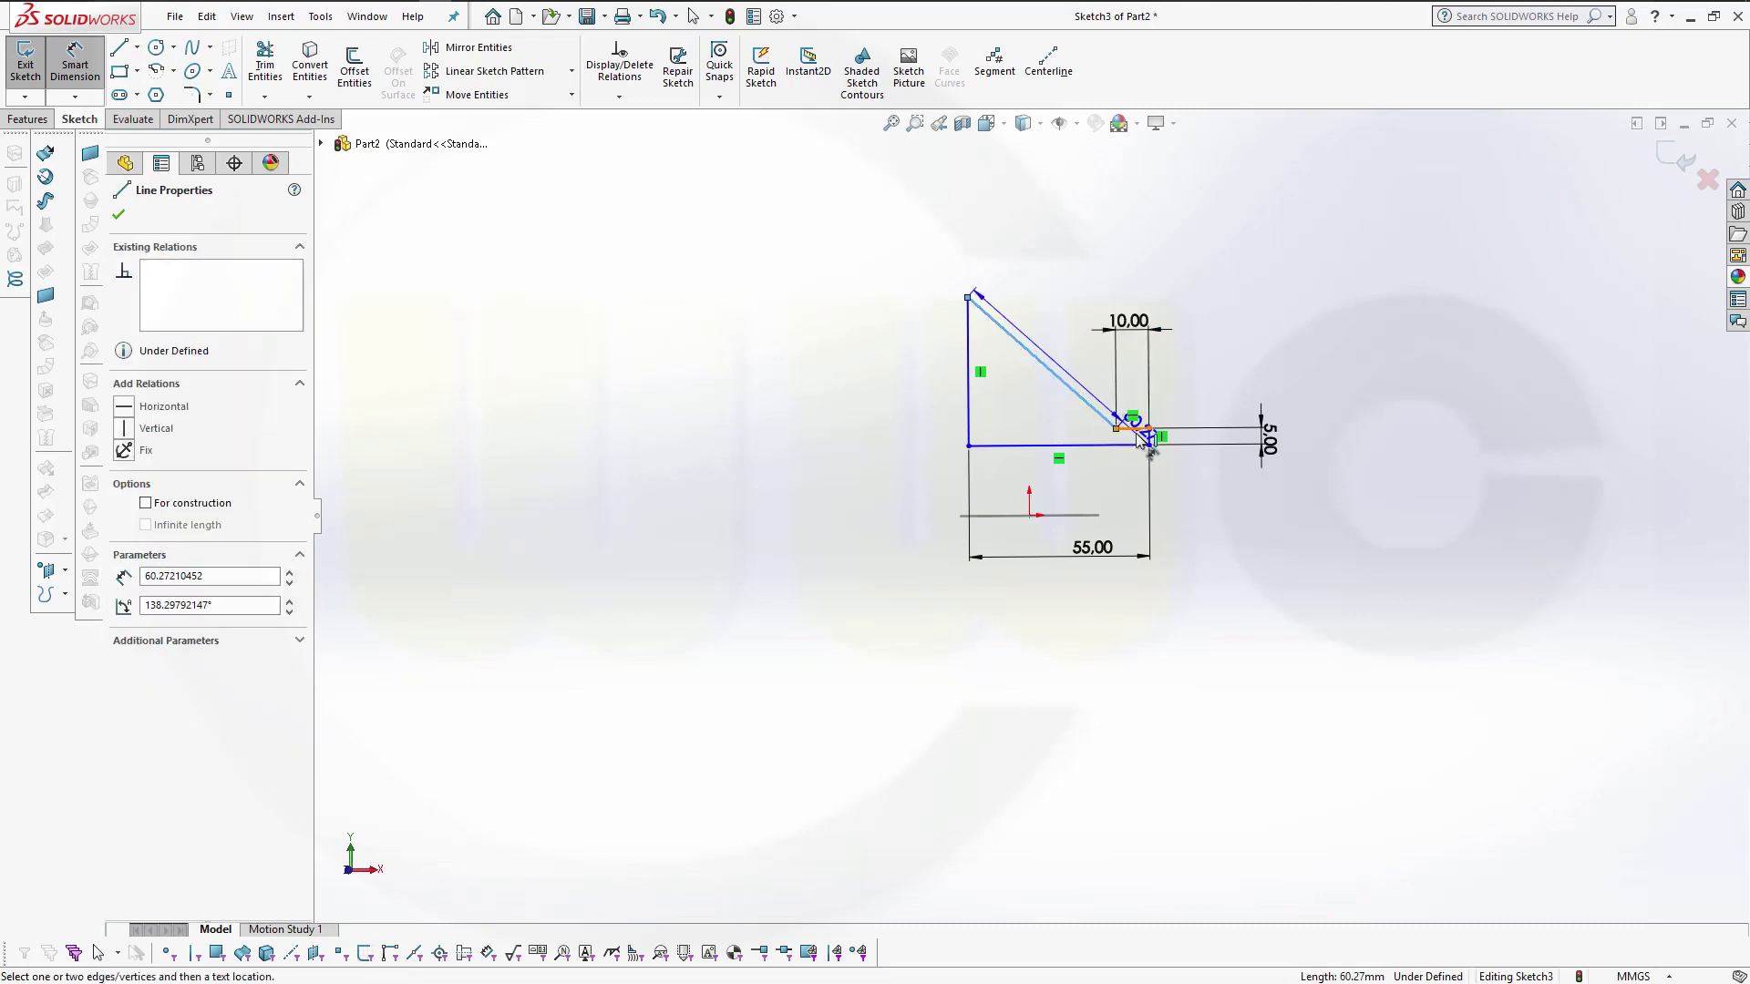
pyautogui.click(1148, 442)
pyautogui.click(1130, 375)
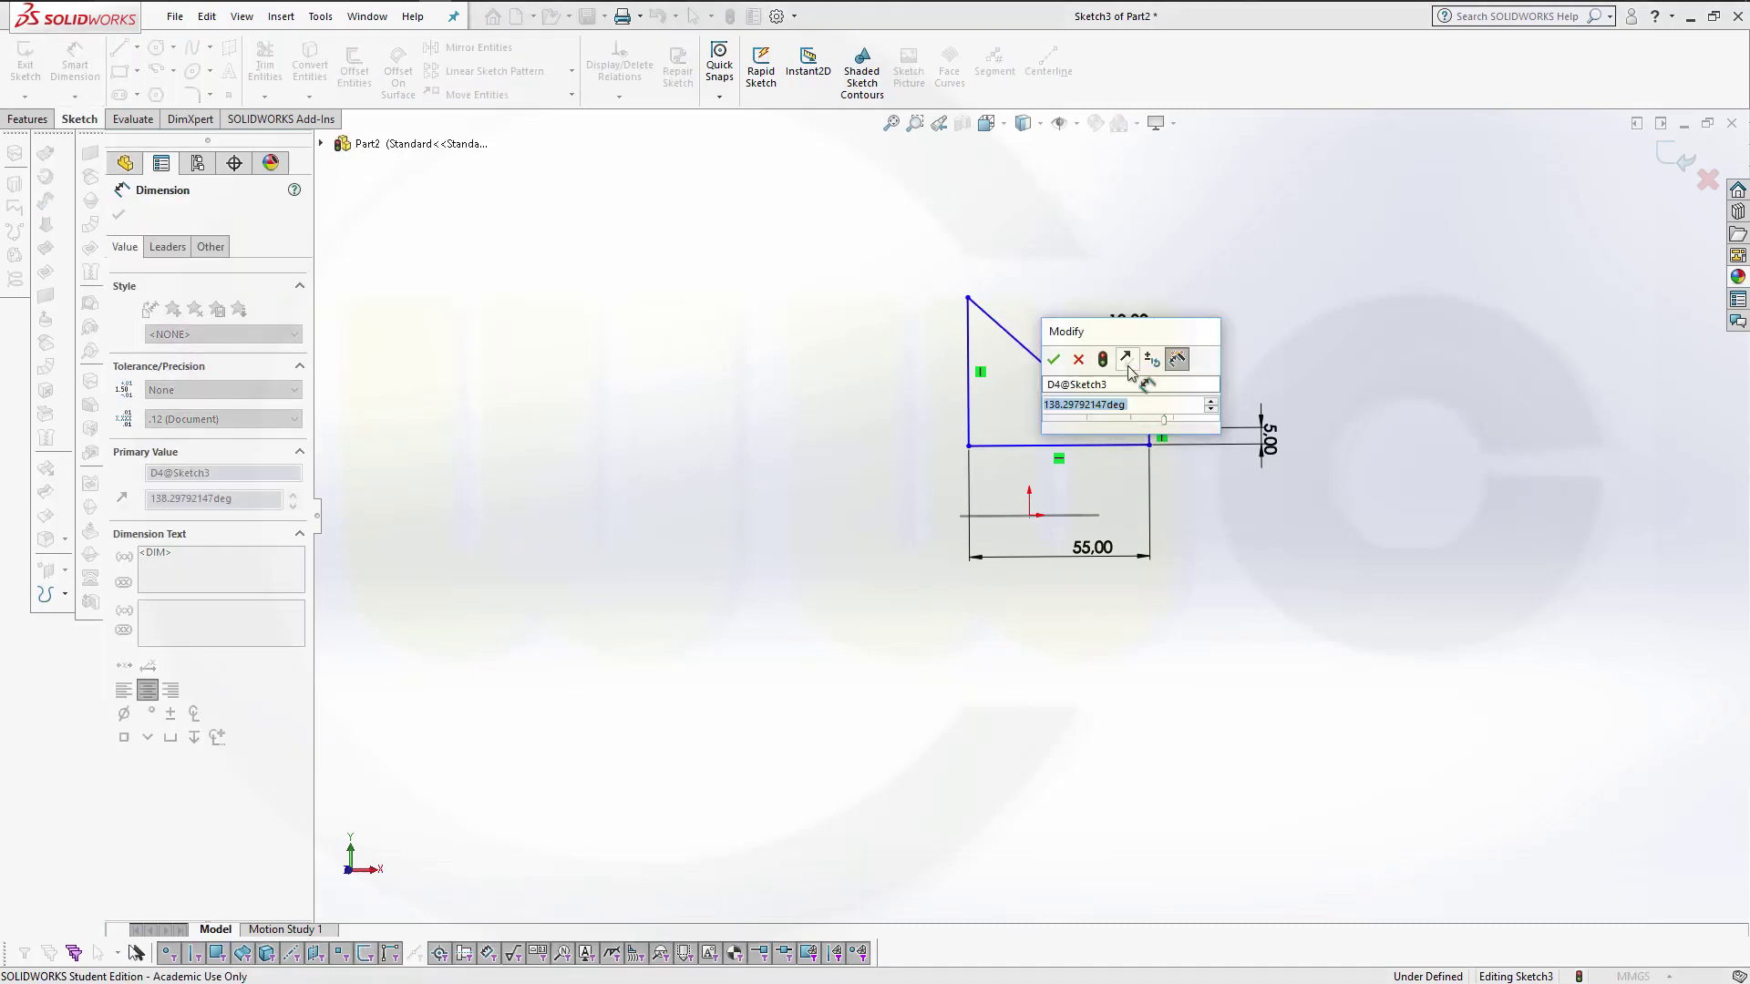
pyautogui.write('126')
pyautogui.press('Return')
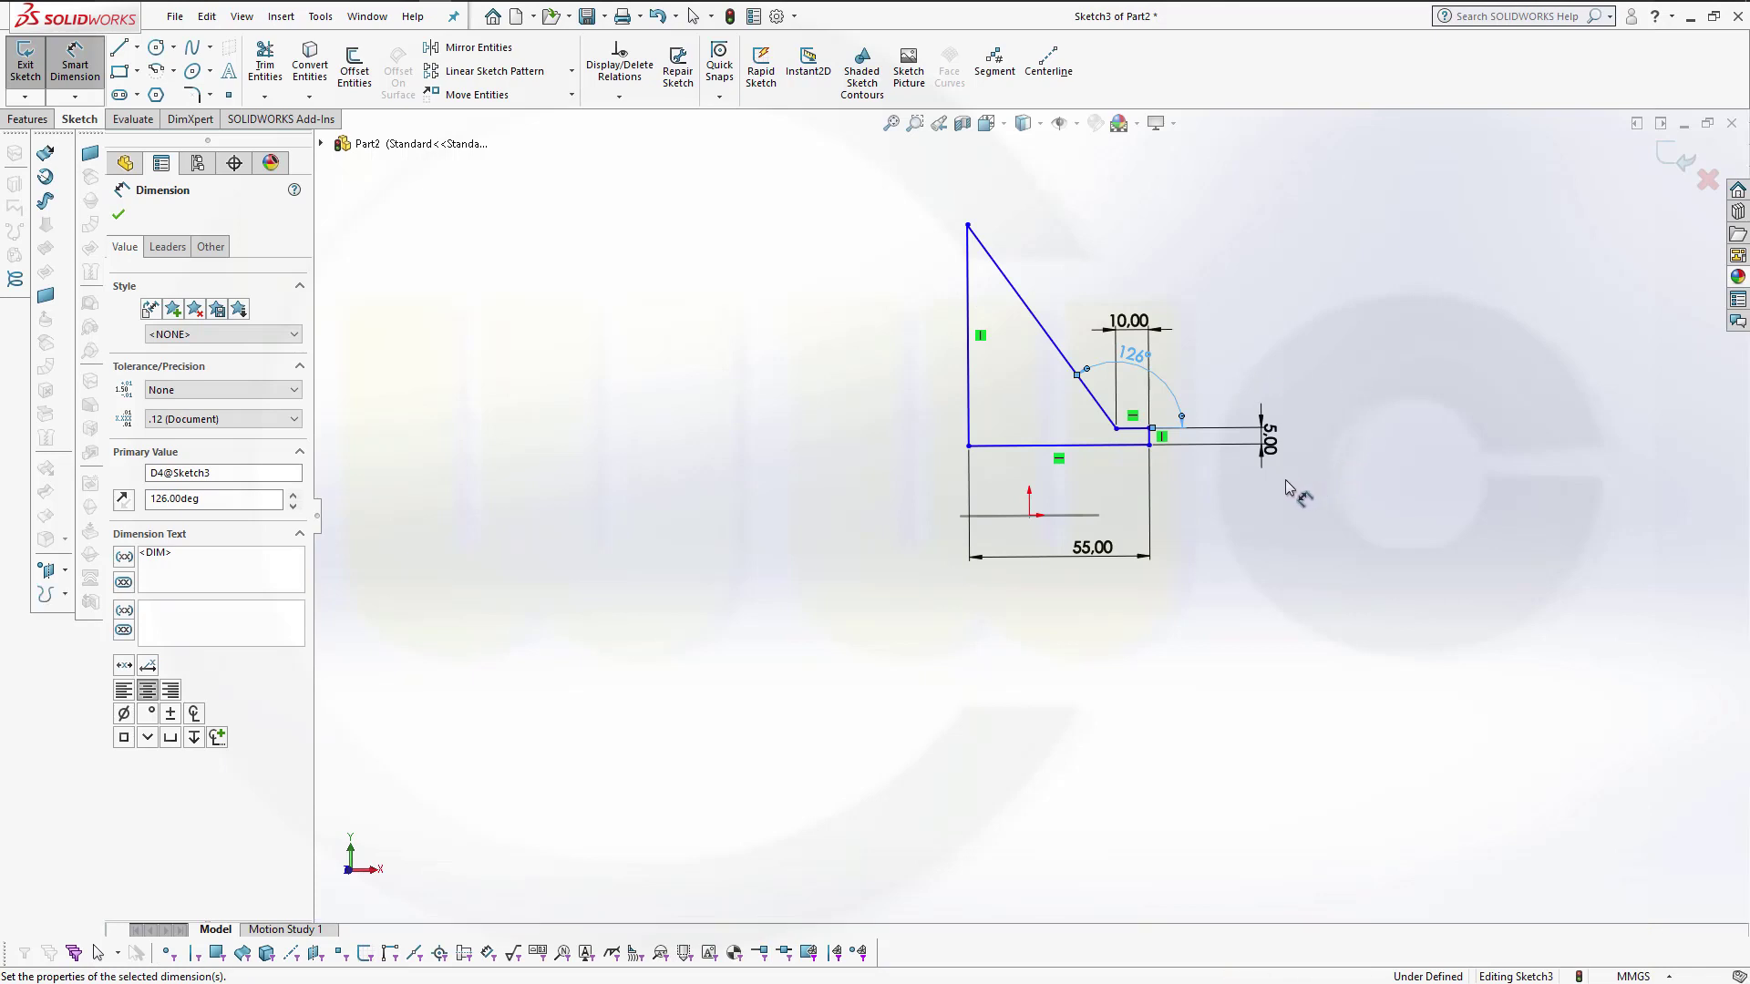
pyautogui.click(1029, 516)
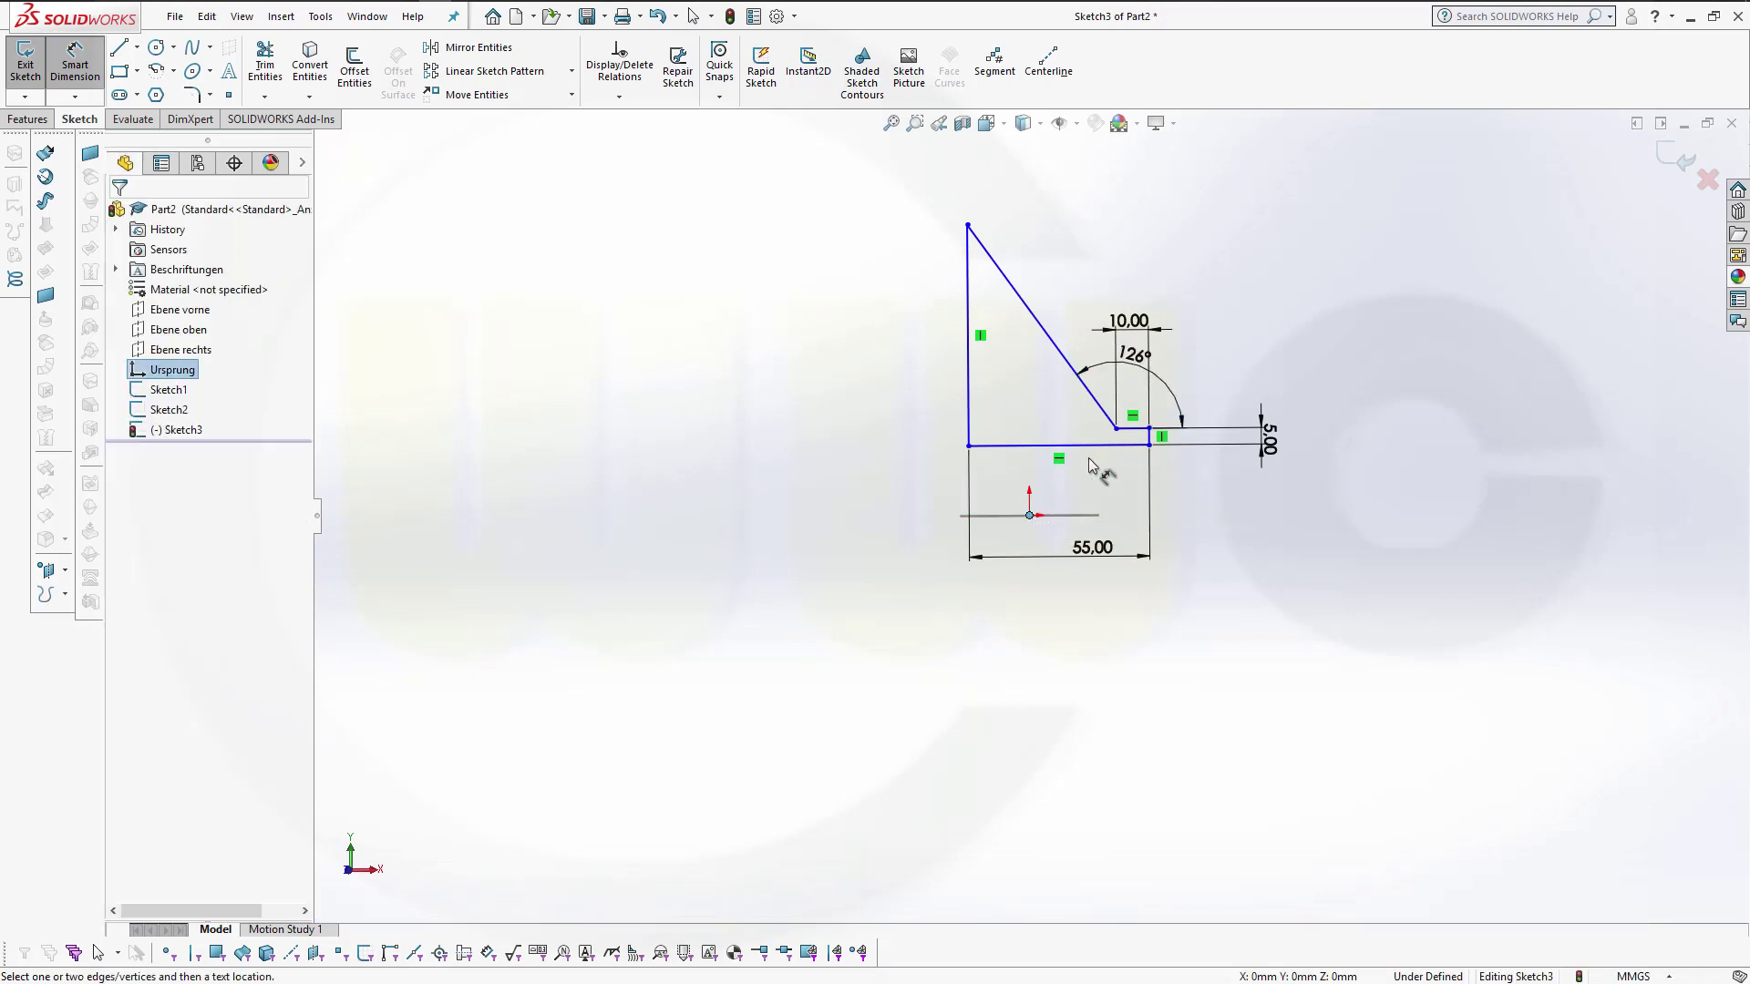
# Step: Dimension the profile's 9 mm offset from the origin
pyautogui.click(1096, 456)
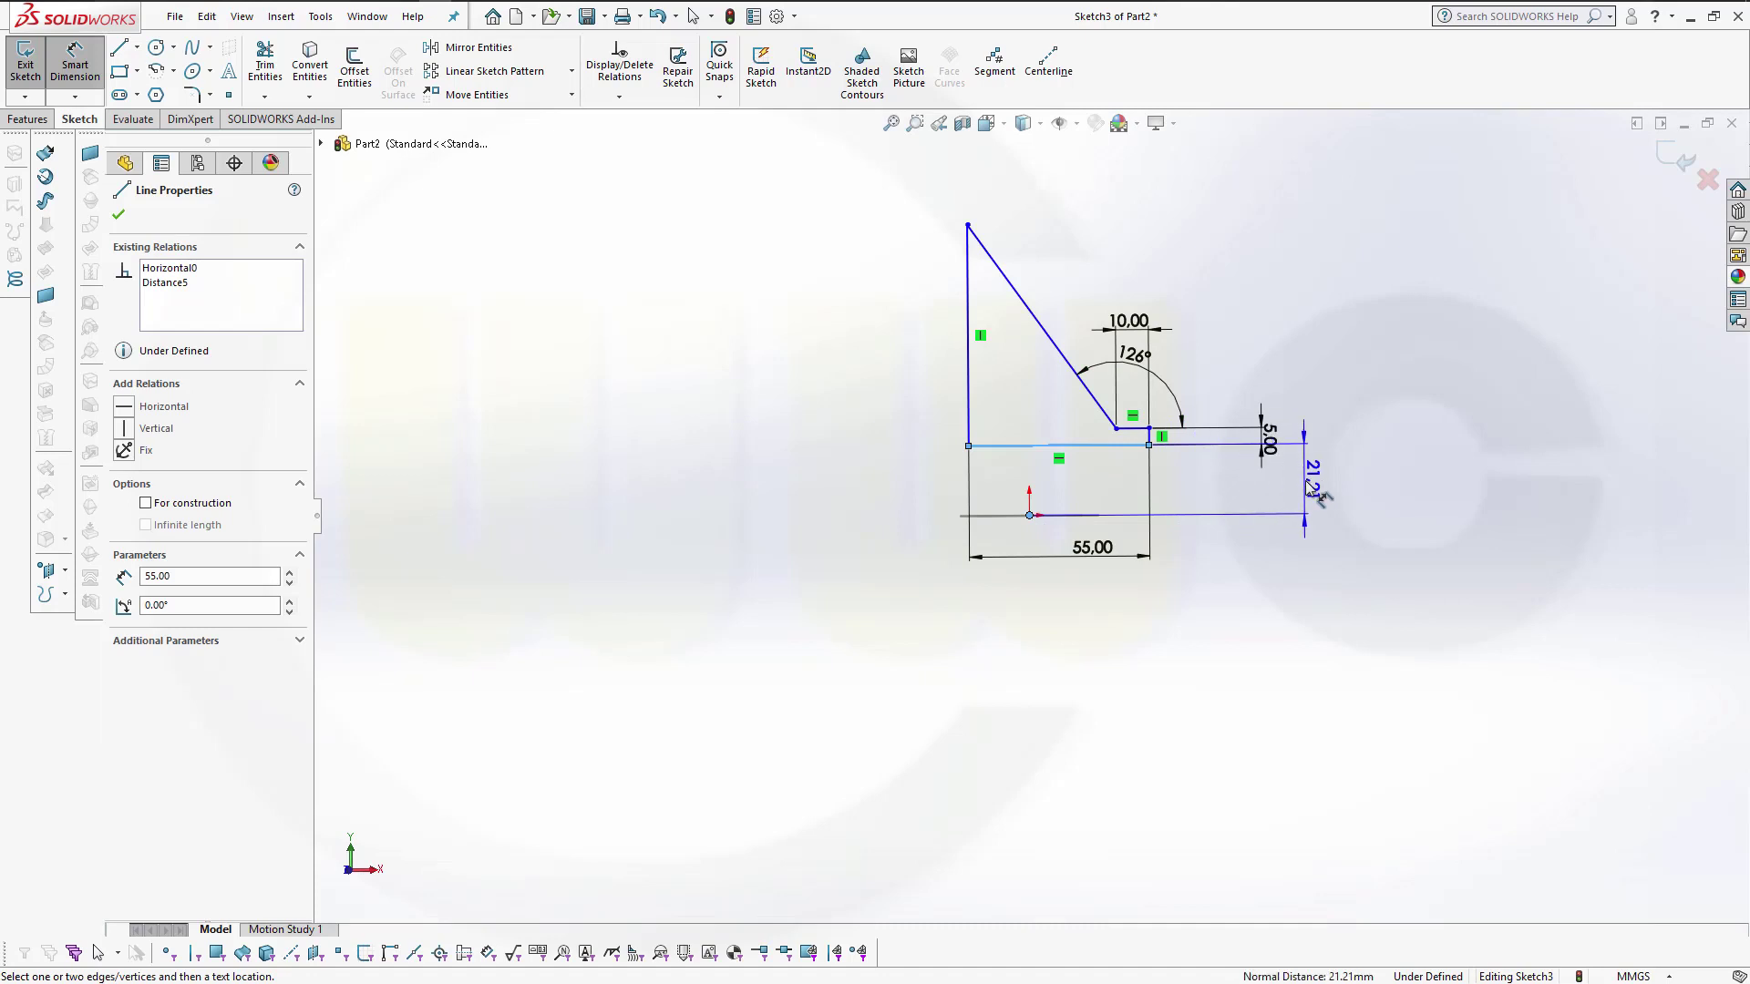
pyautogui.click(1462, 521)
pyautogui.write('9')
pyautogui.press('Return')
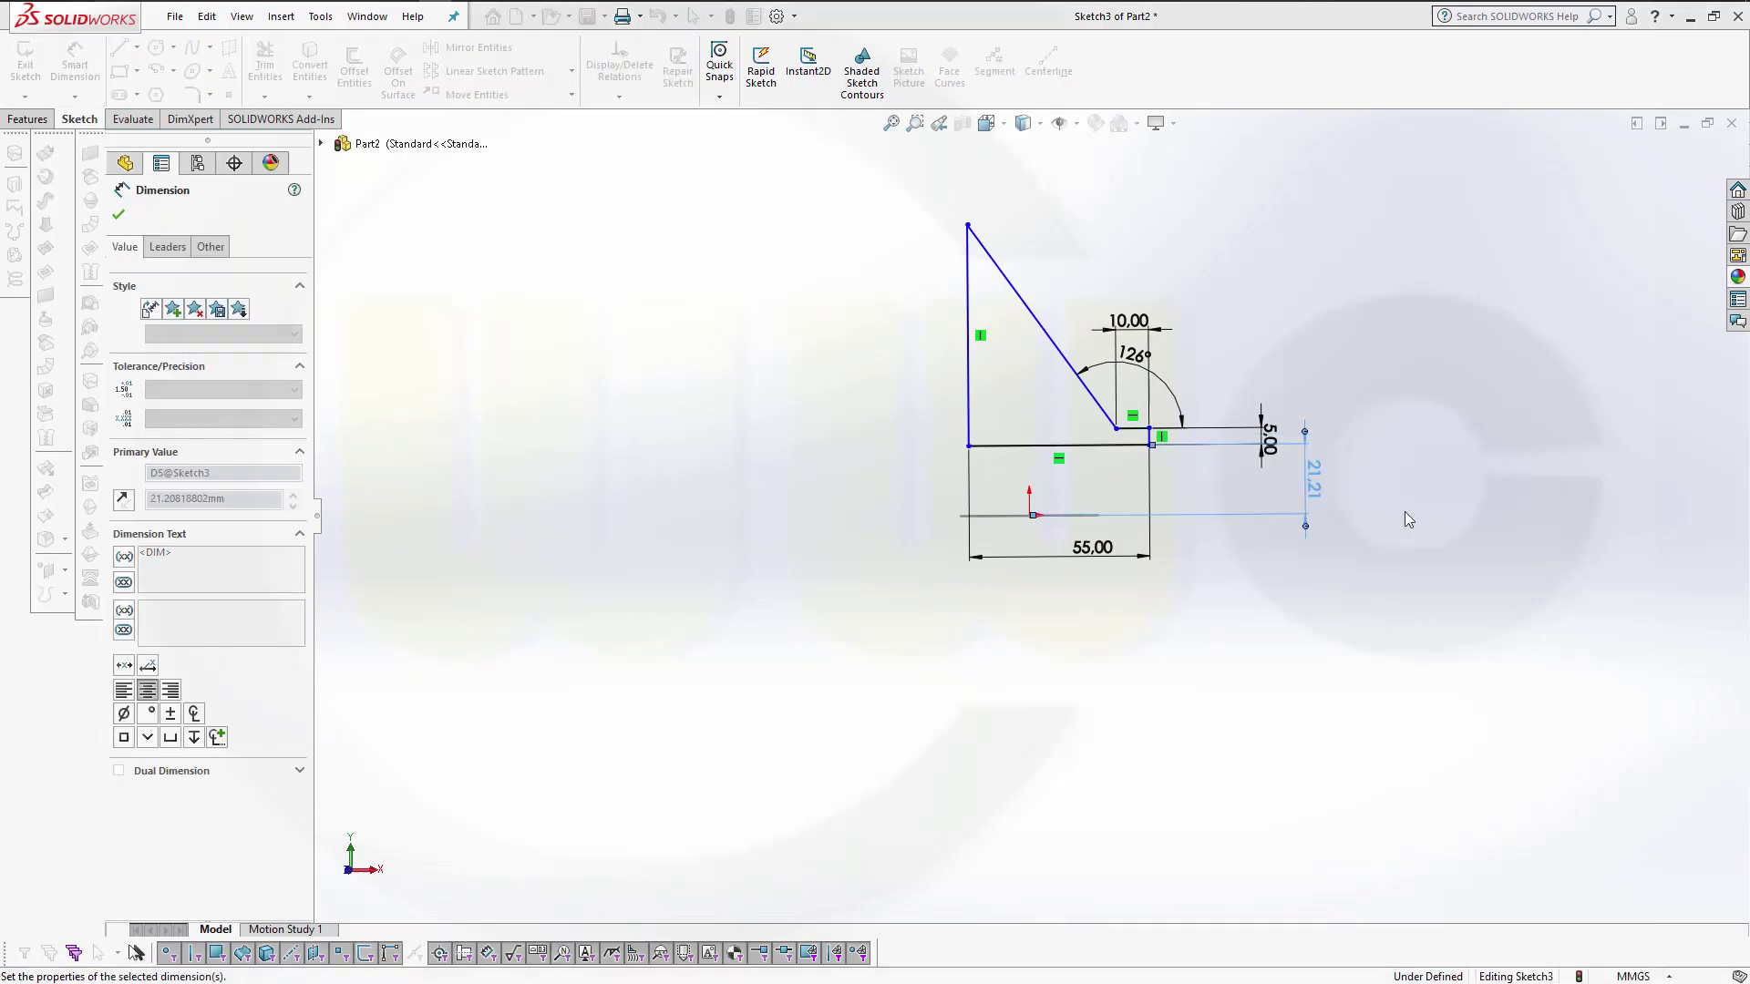
pyautogui.press('Escape')
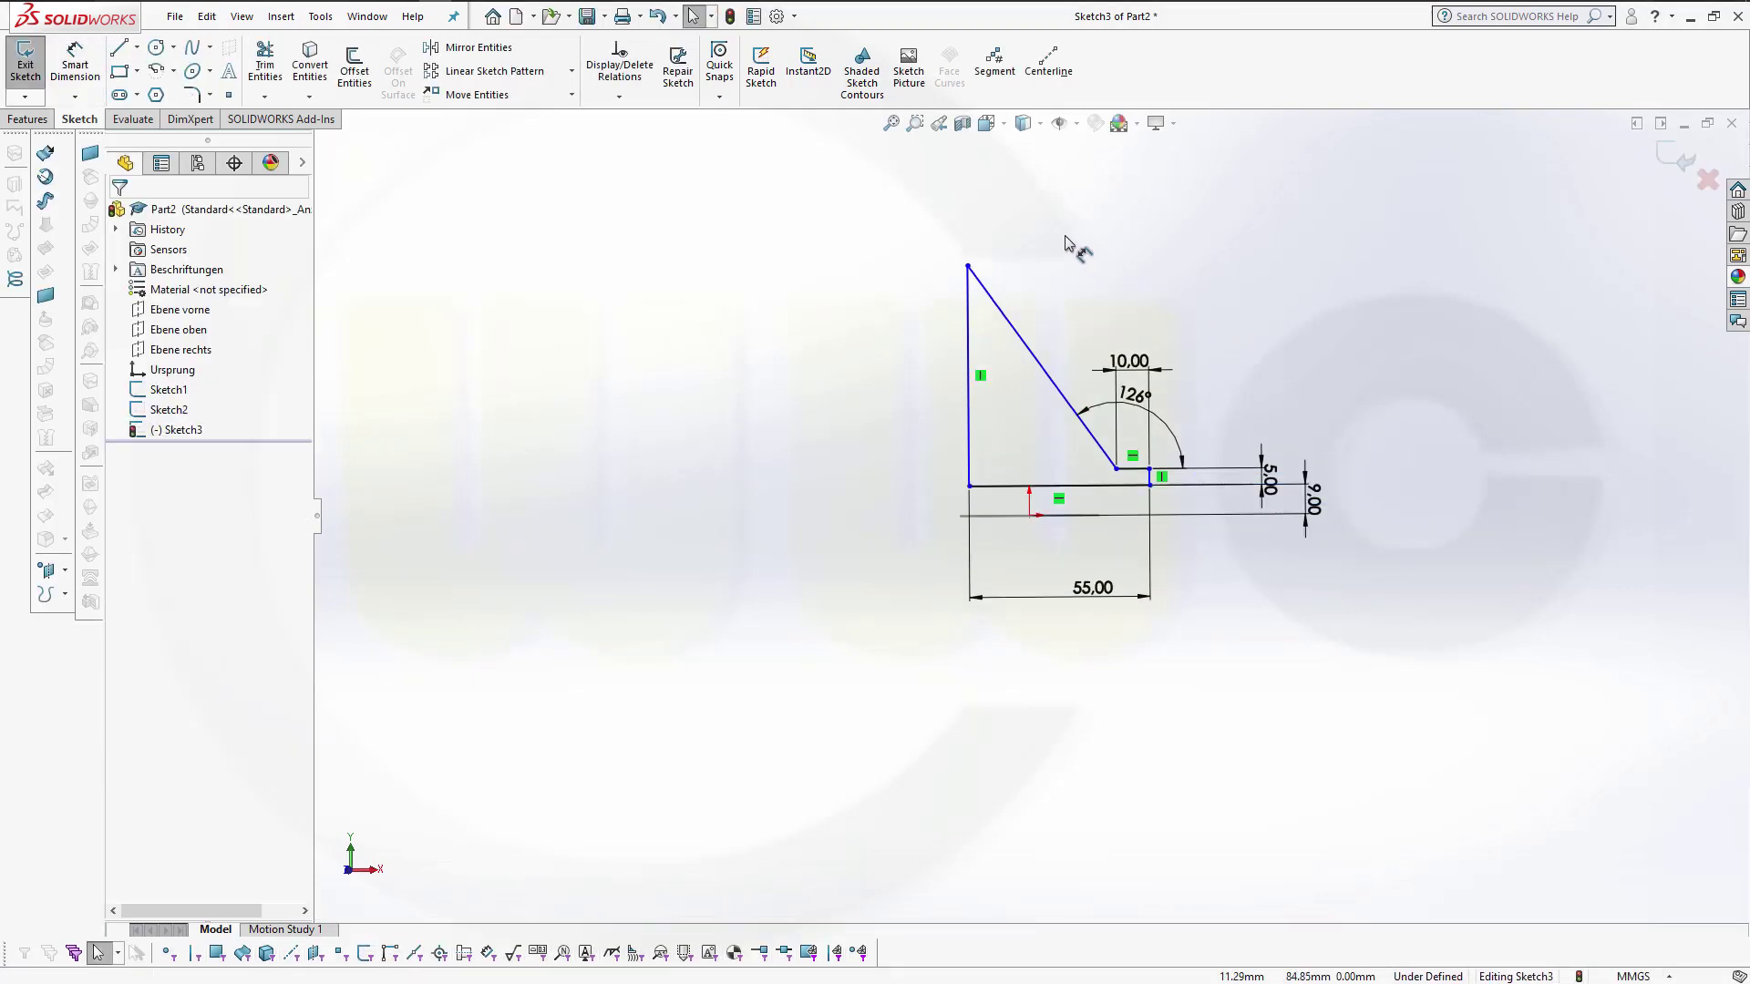
# Step: Add a Vertical relation between the origin and the slanted edge's lower end point
pyautogui.click(1032, 520)
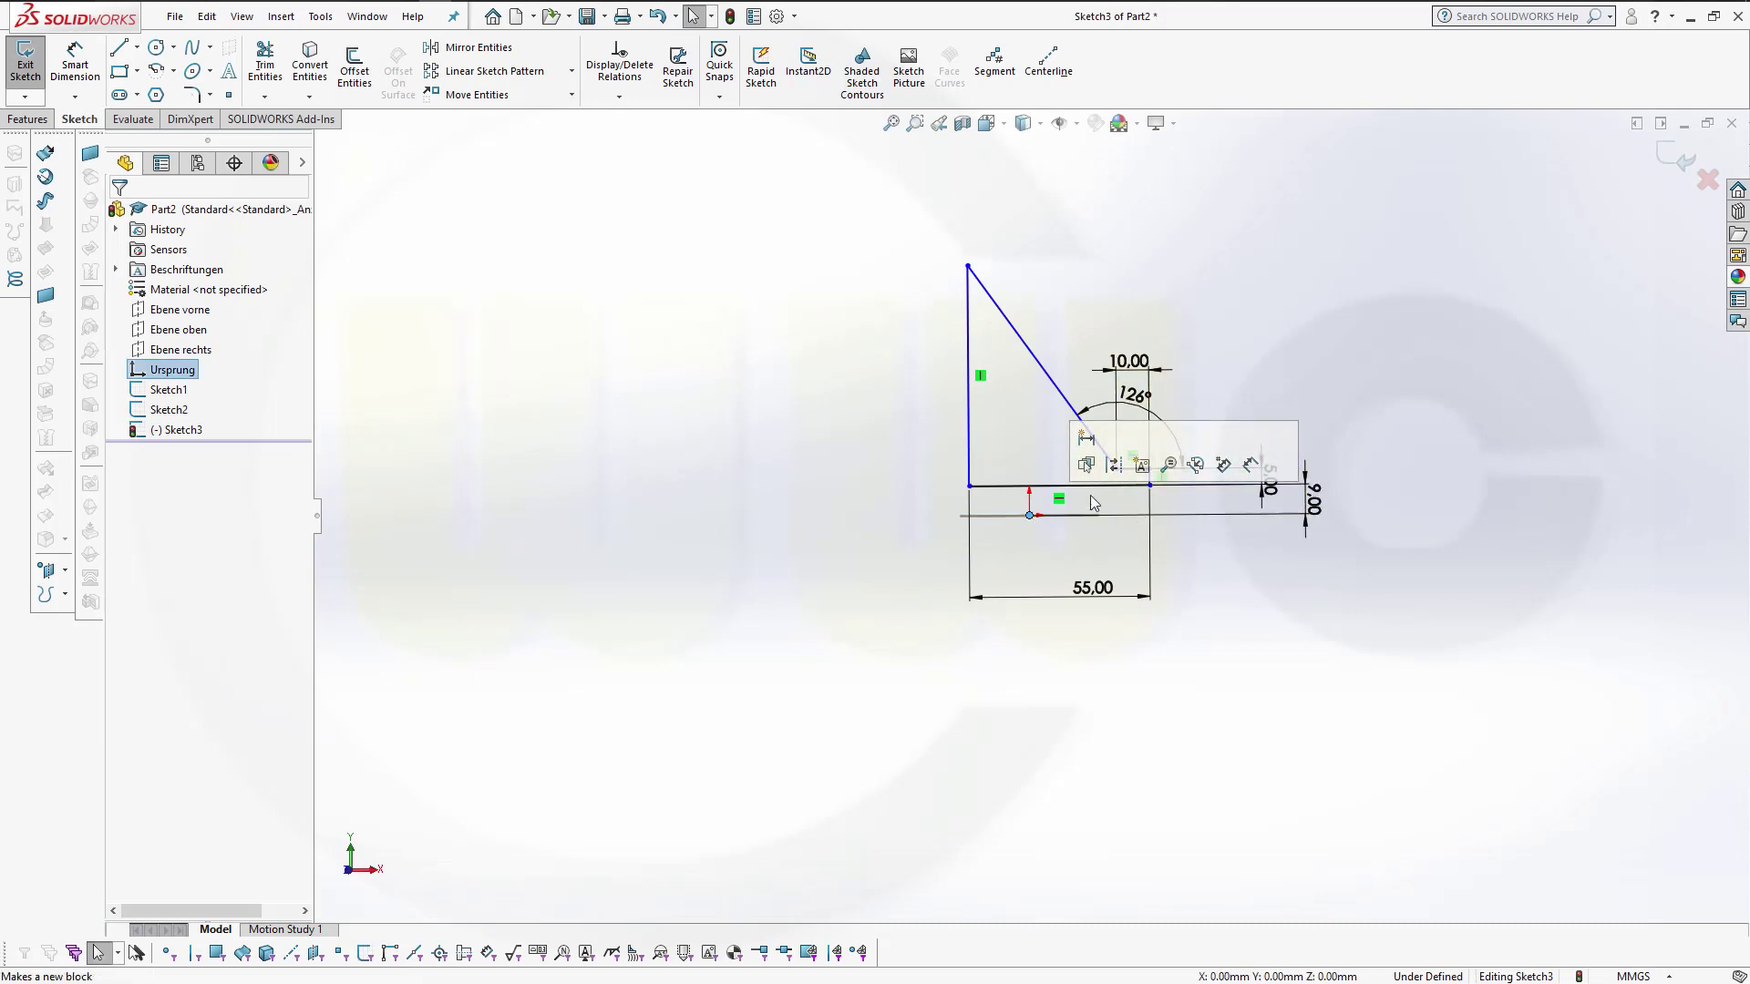
pyautogui.keyDown('ctrl'); pyautogui.click(1116, 470); pyautogui.keyUp('ctrl')
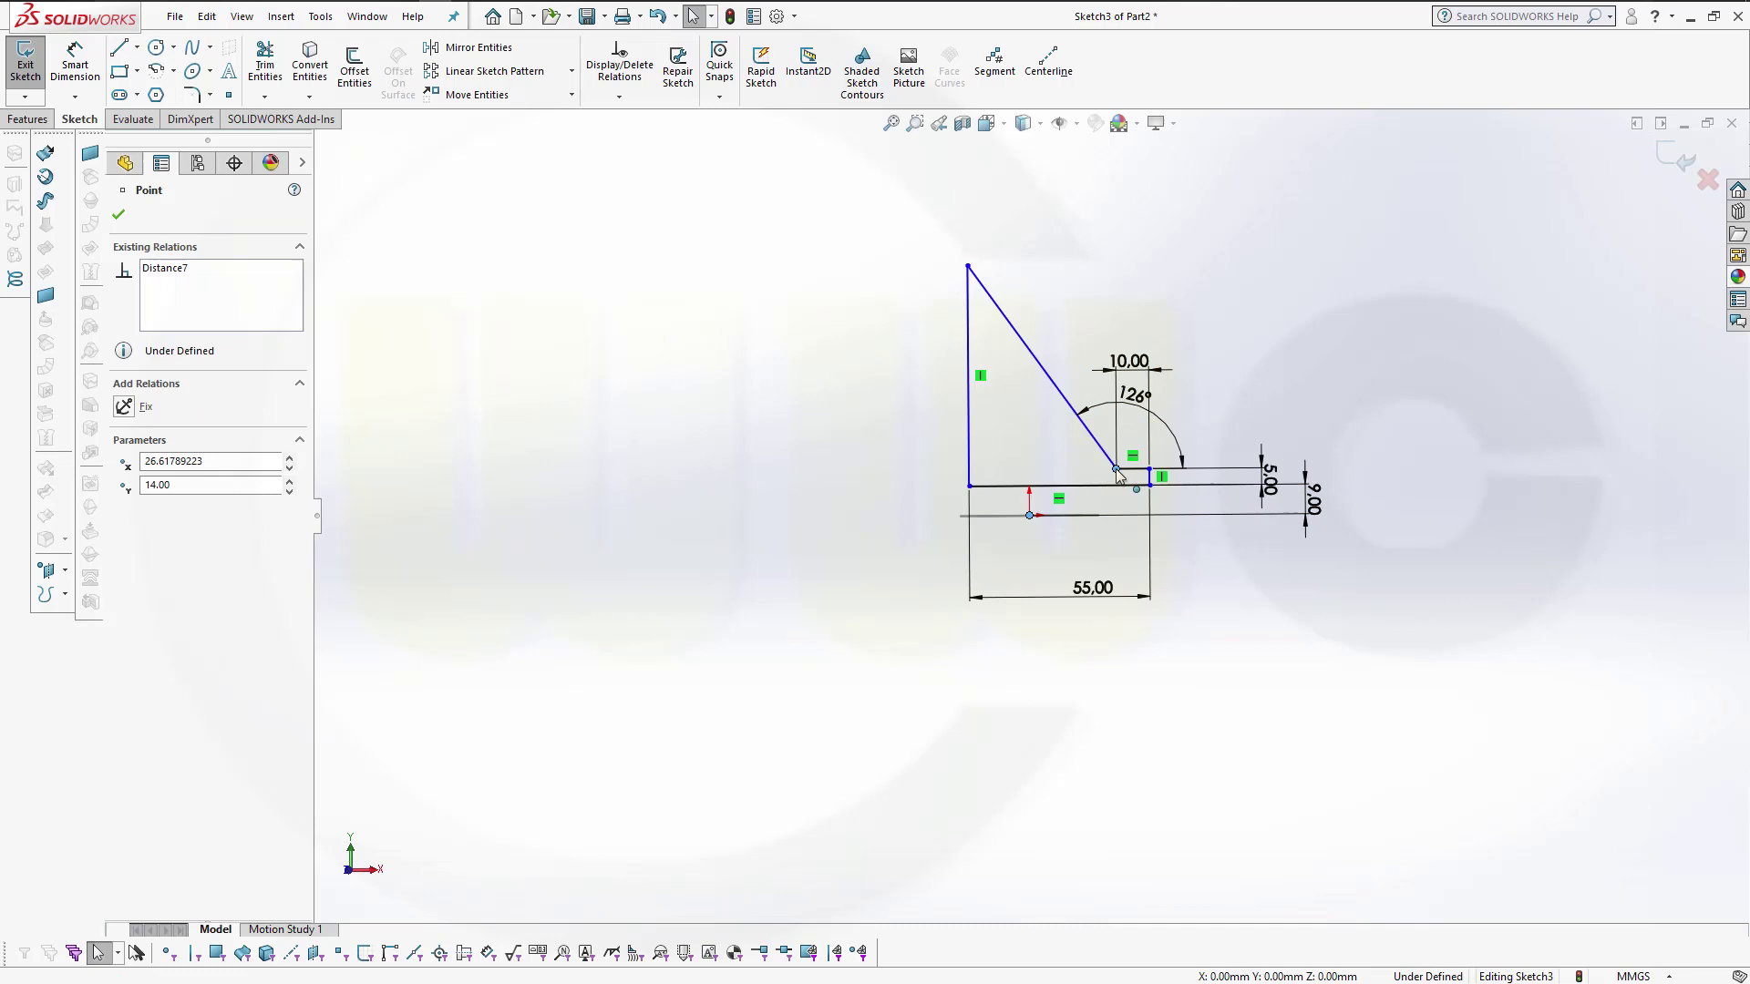
pyautogui.click(1197, 390)
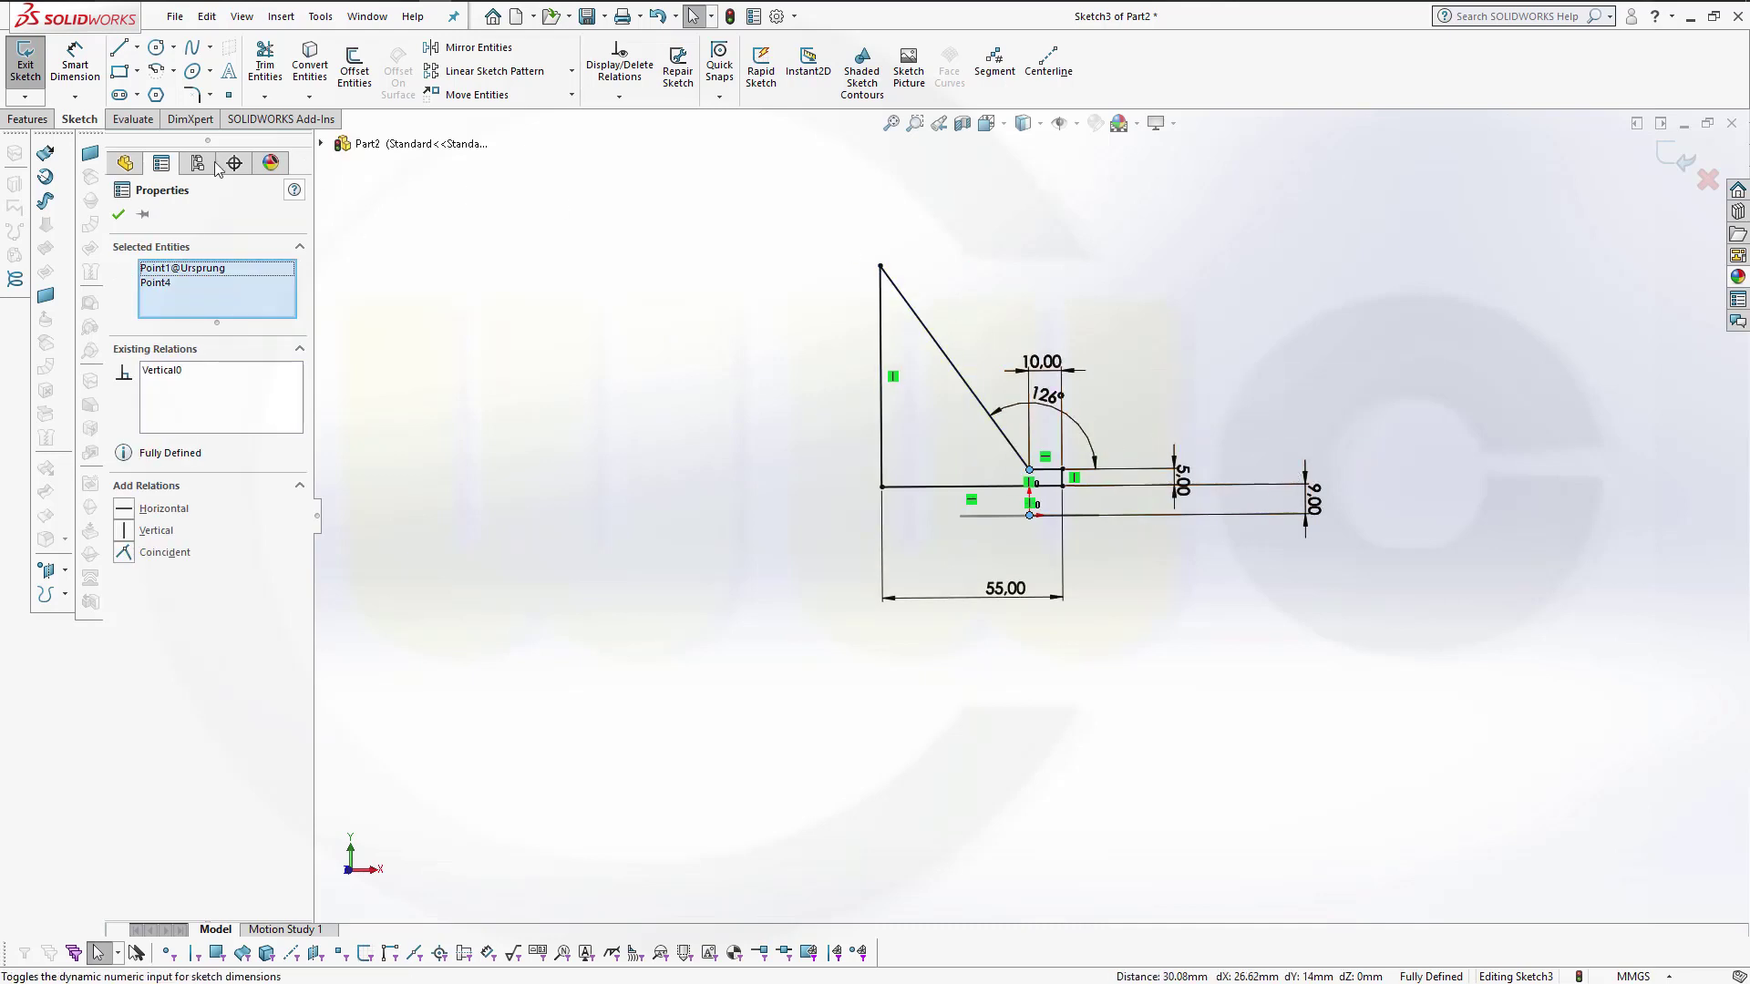
pyautogui.click(127, 220)
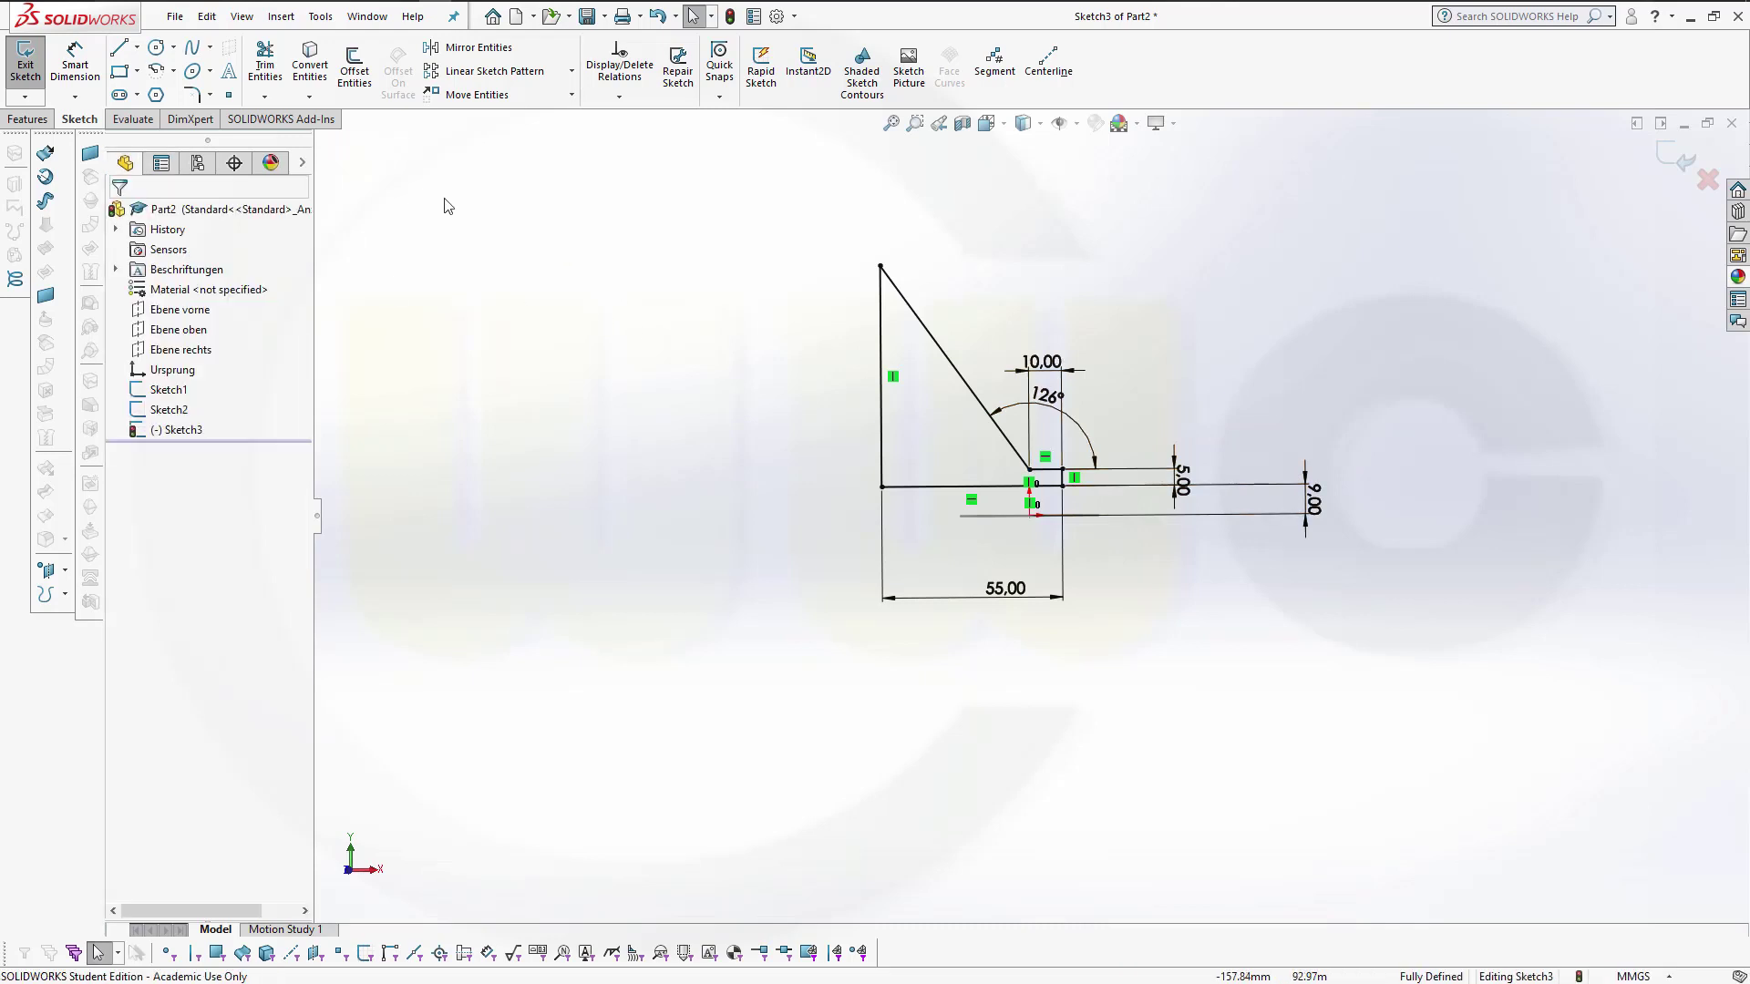
# Step: Fillet the corner between the left vertical and slanted edges with a 10 mm radius
pyautogui.click(191, 95)
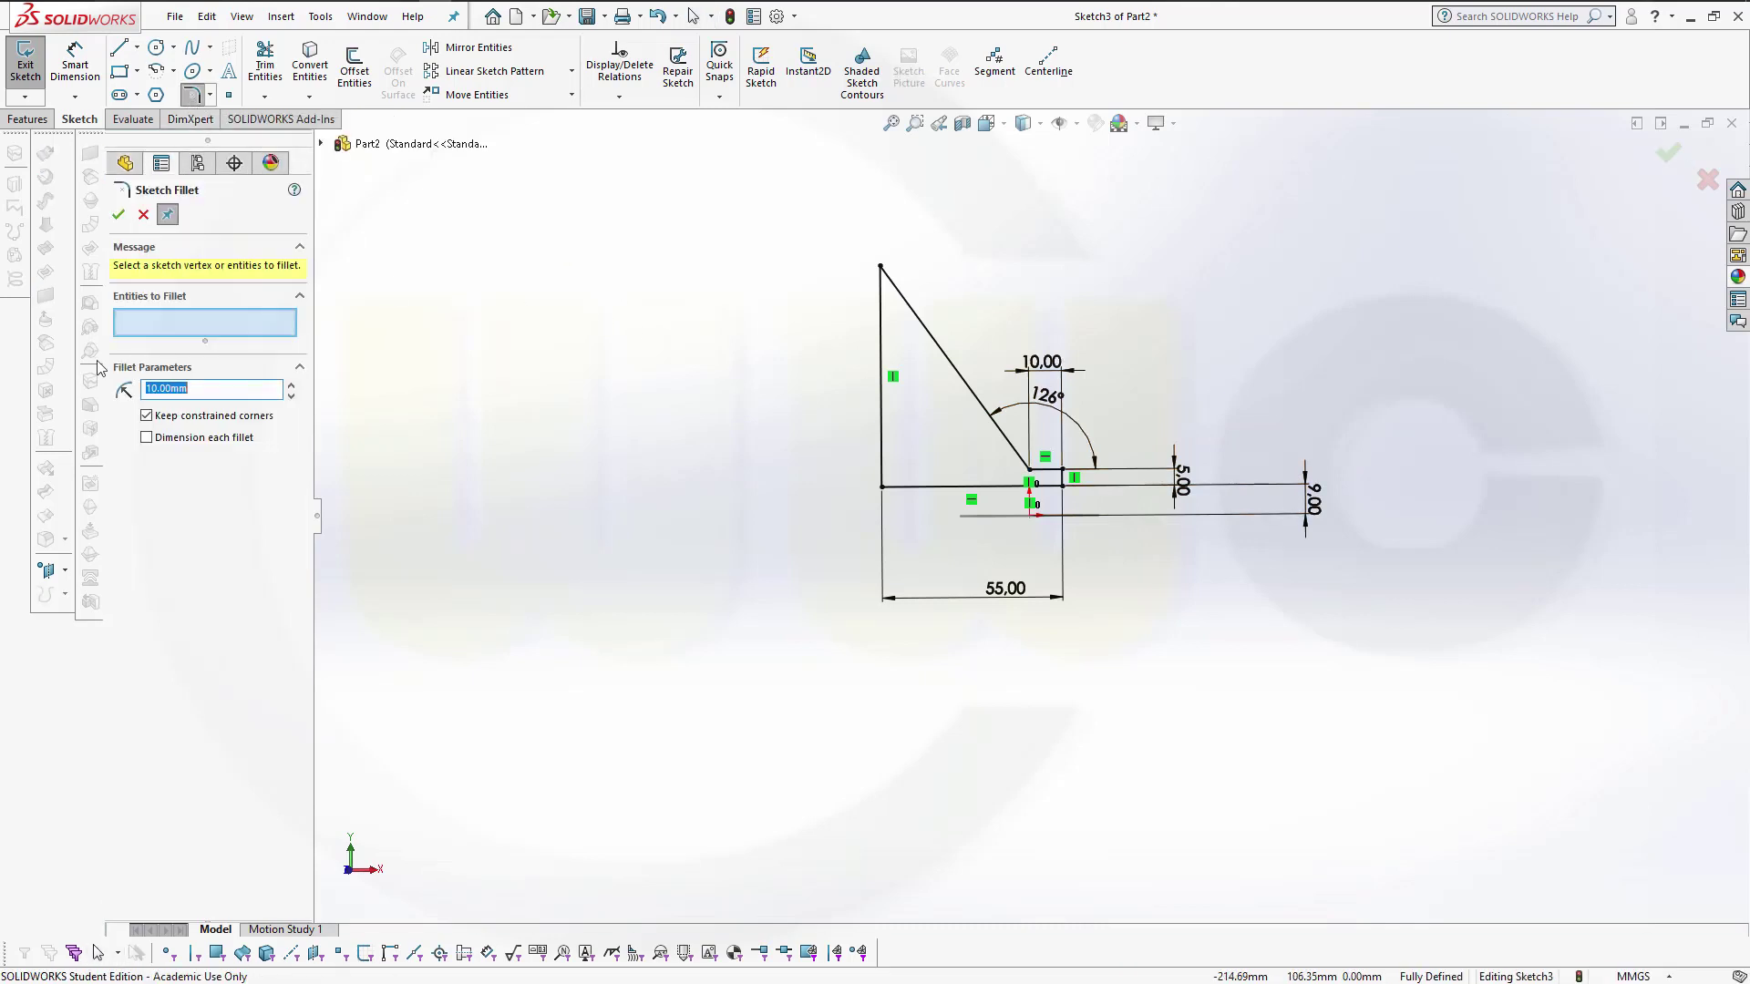
pyautogui.click(882, 339)
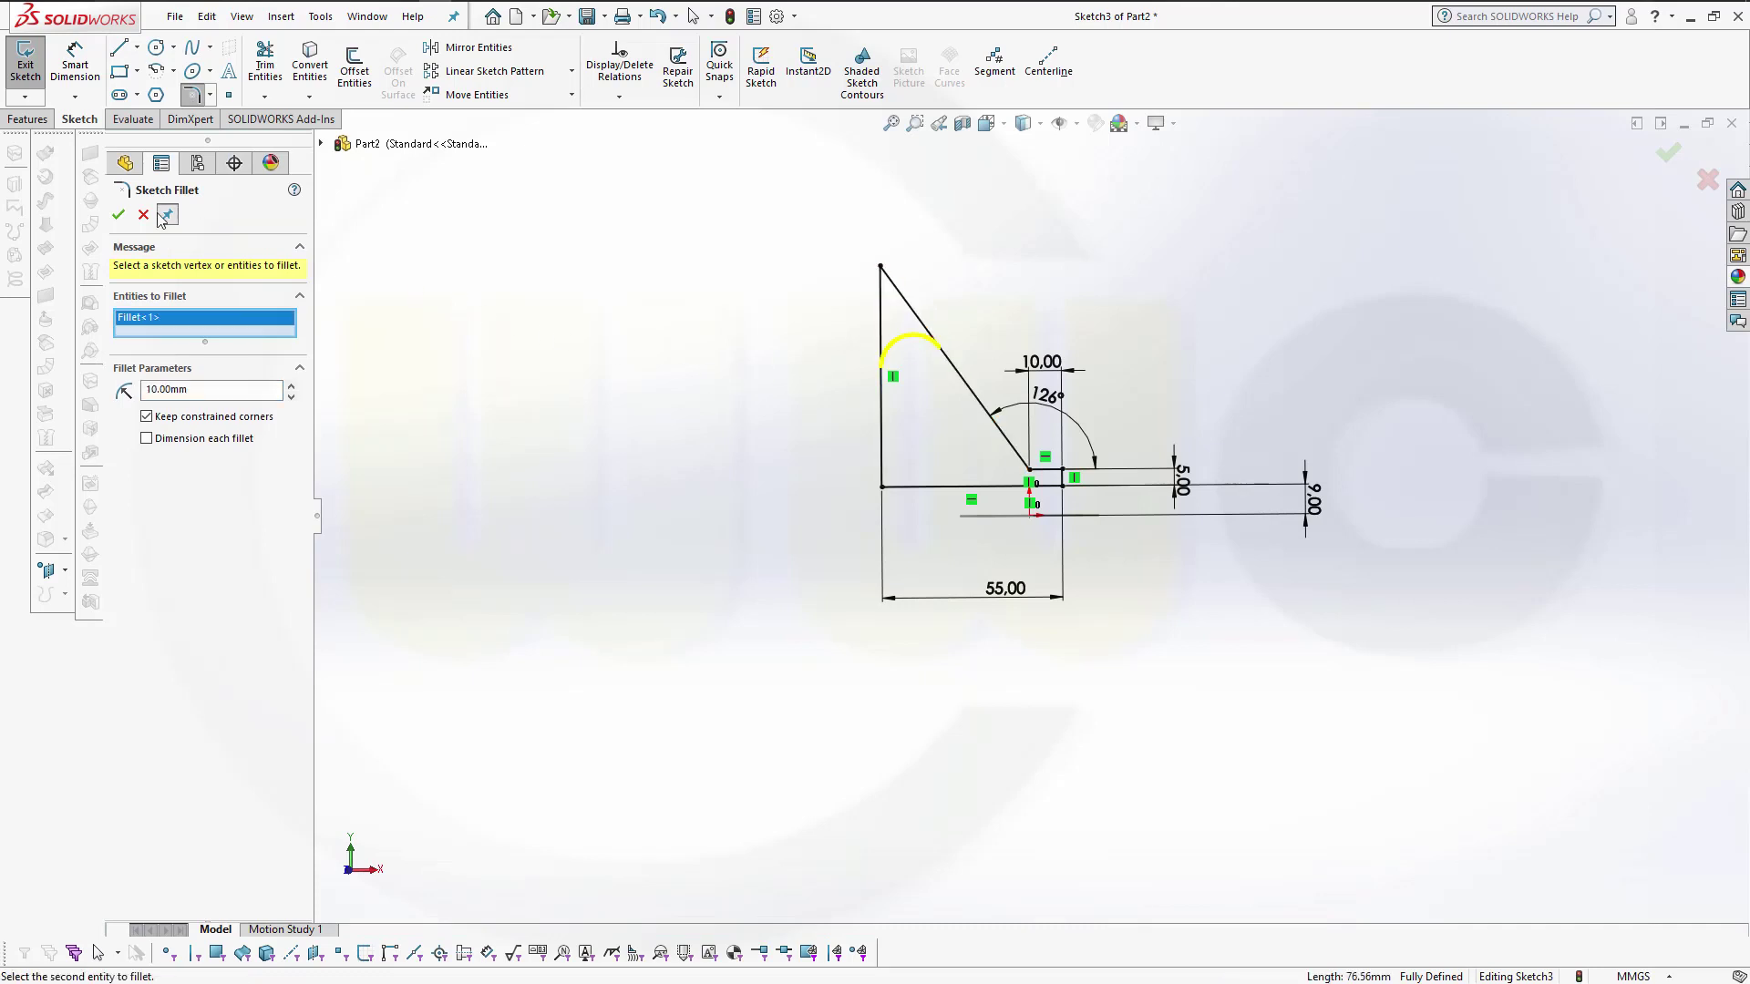
pyautogui.click(119, 214)
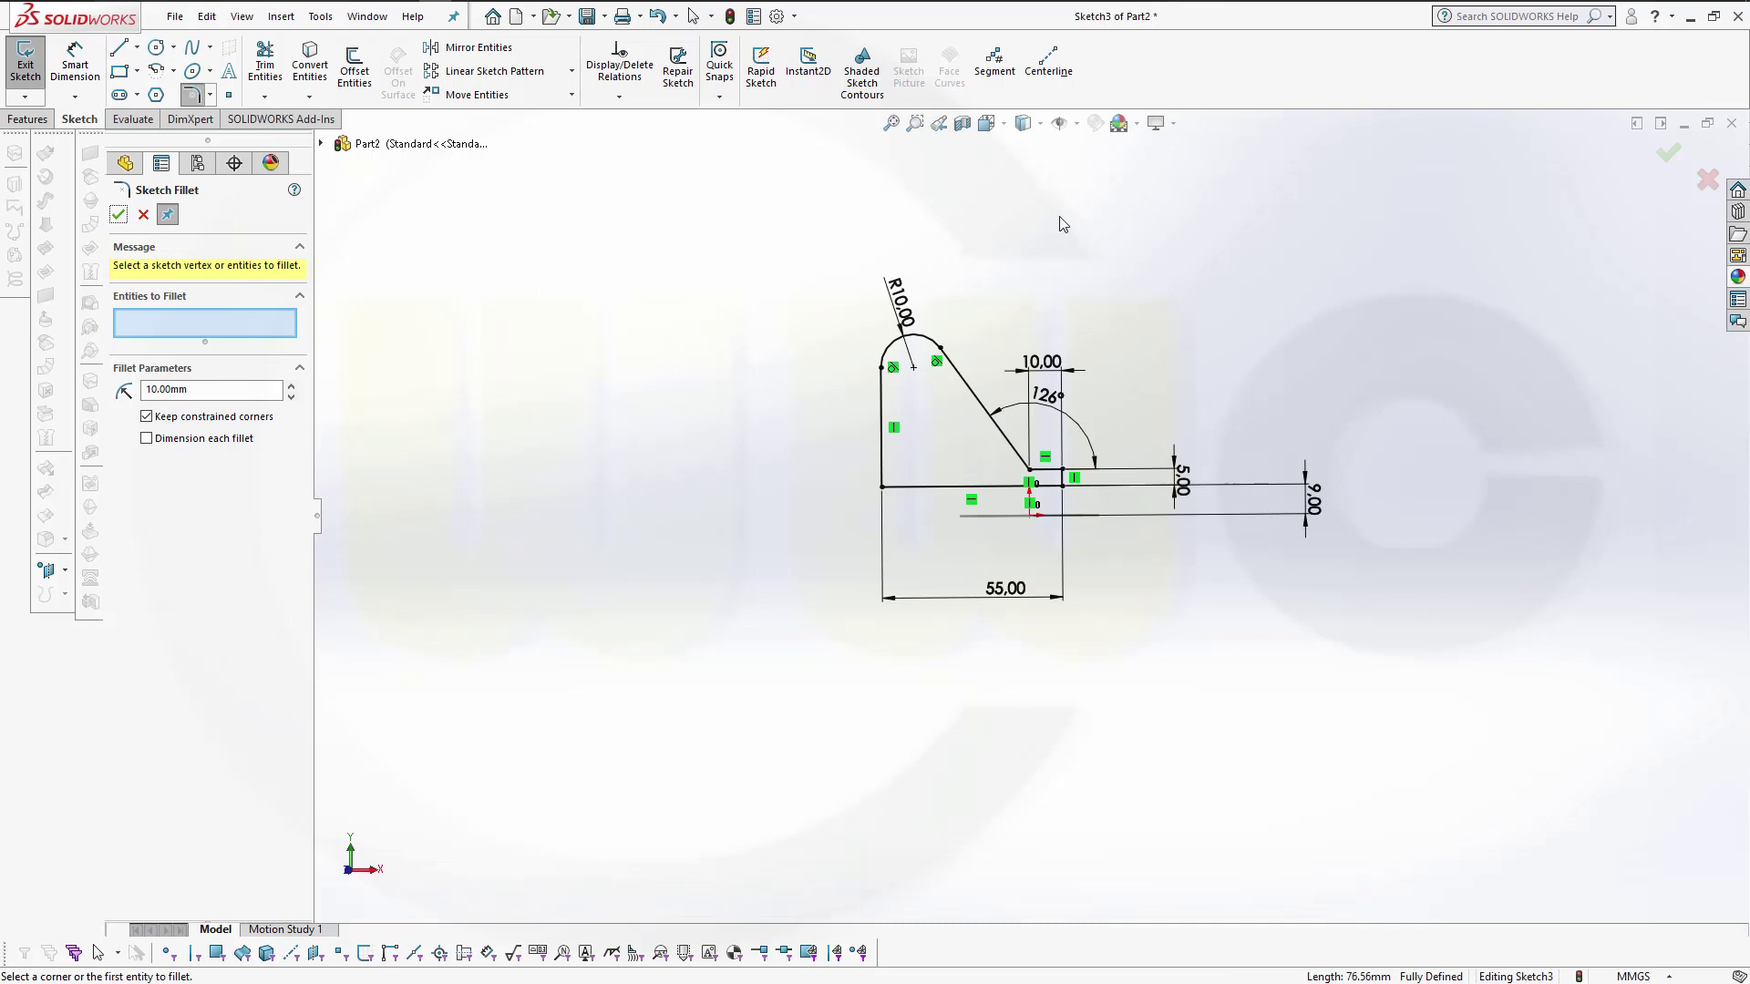
pyautogui.click(126, 219)
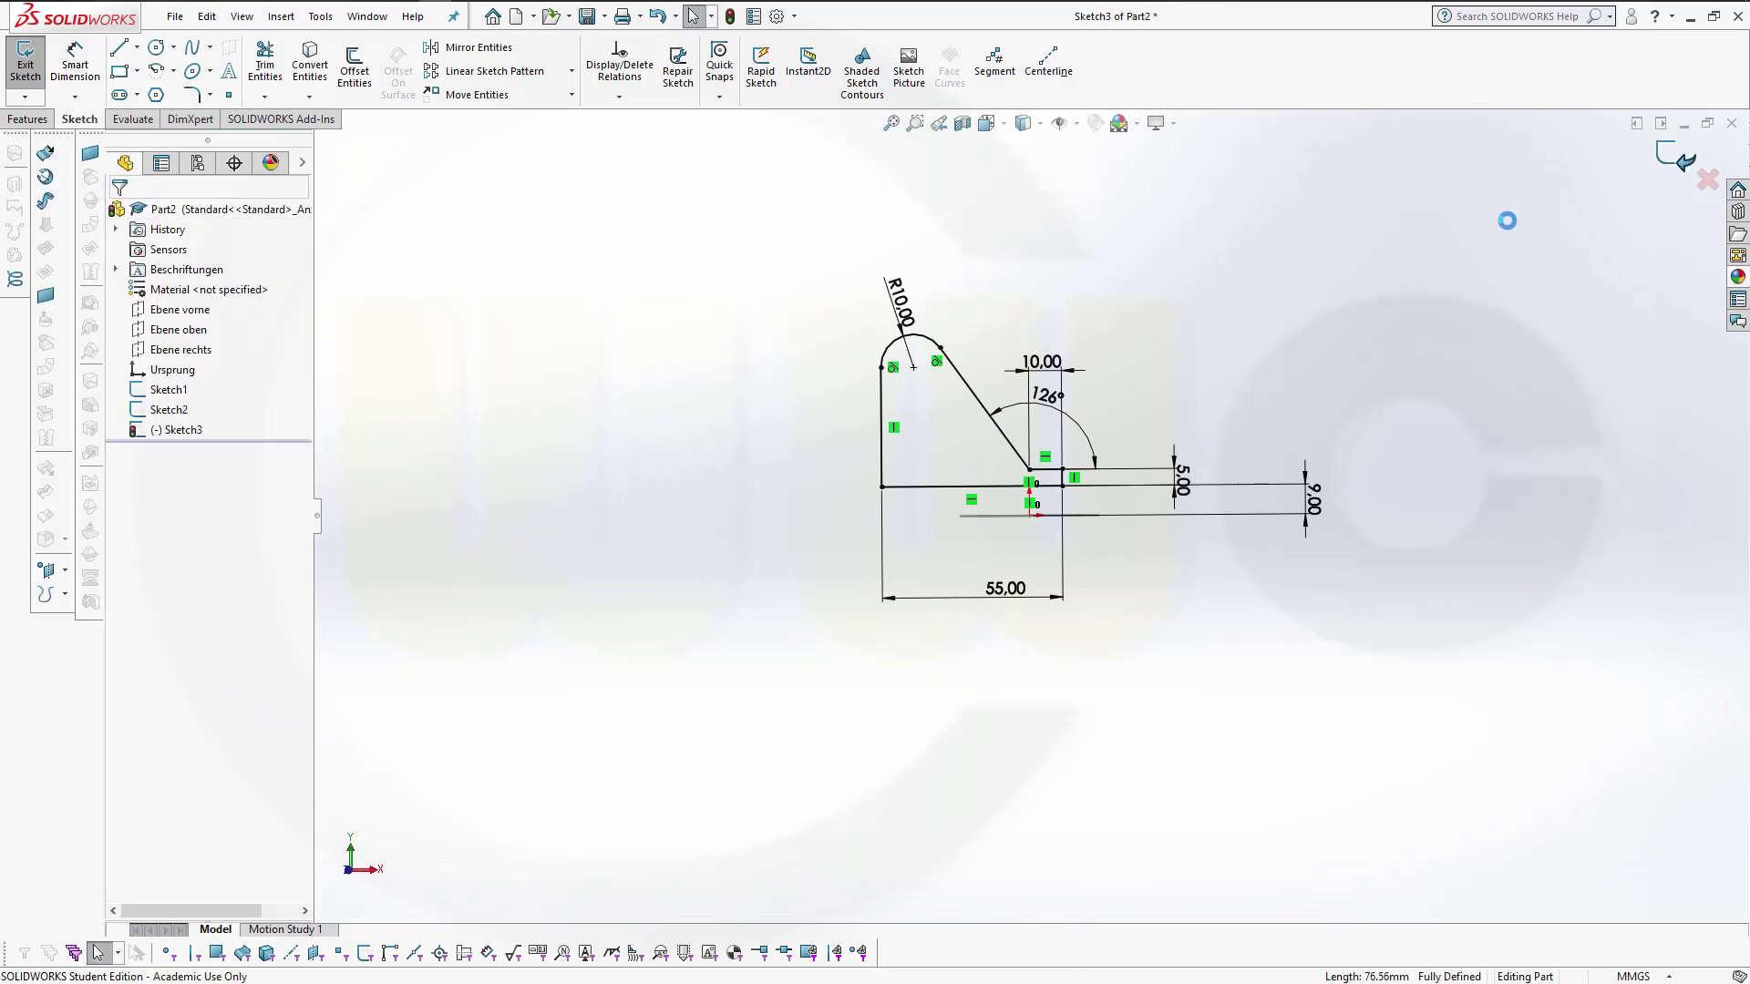
# Step: Exit the profile sketch and extrude the 42 mm circle sketch 100 mm into a cylinder
pyautogui.click(1675, 164)
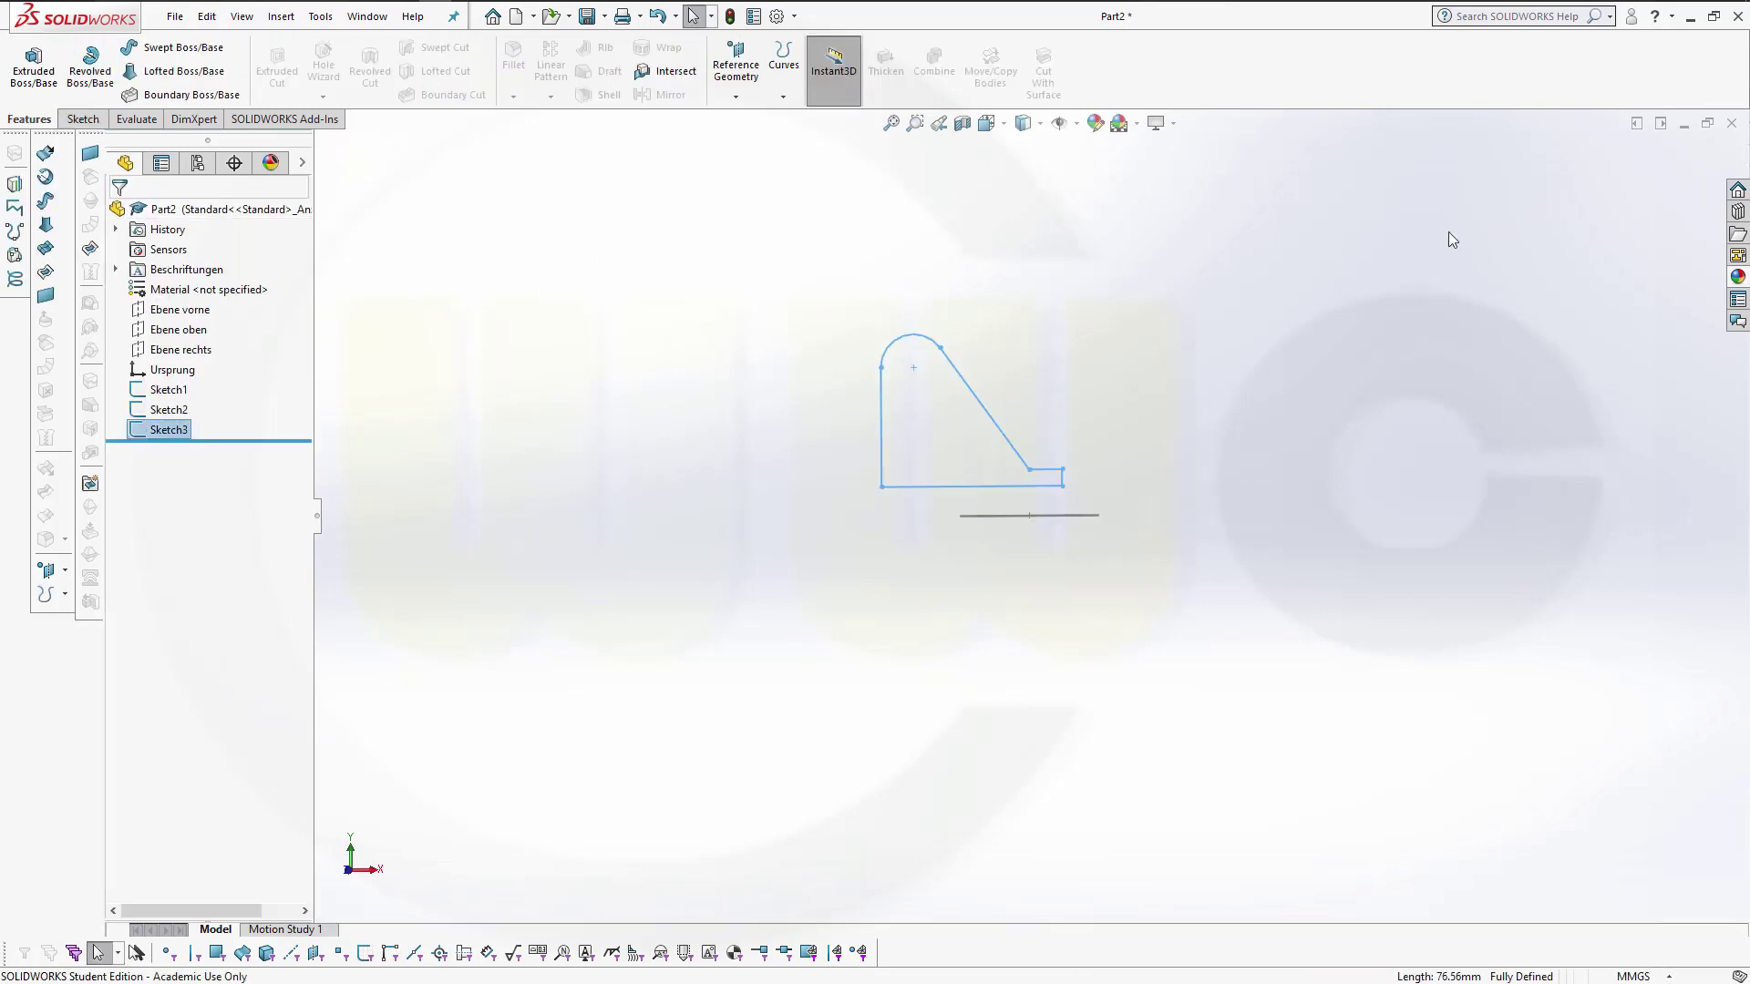
pyautogui.click(738, 418)
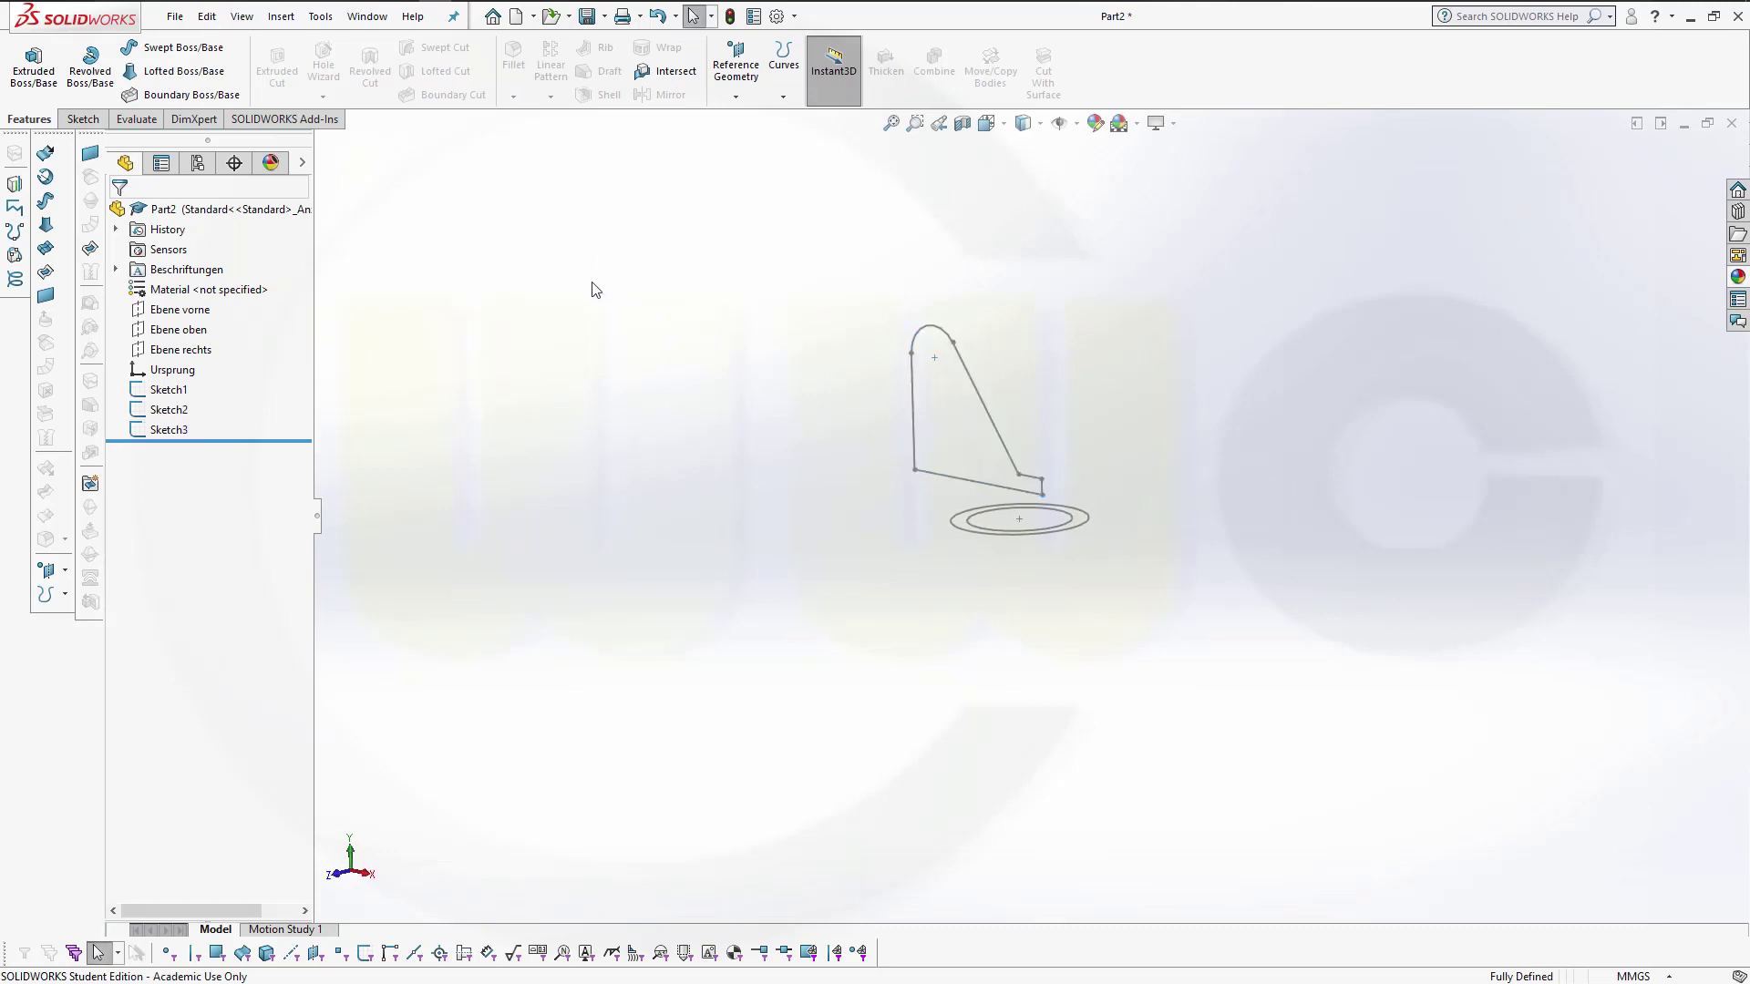
pyautogui.click(62, 67)
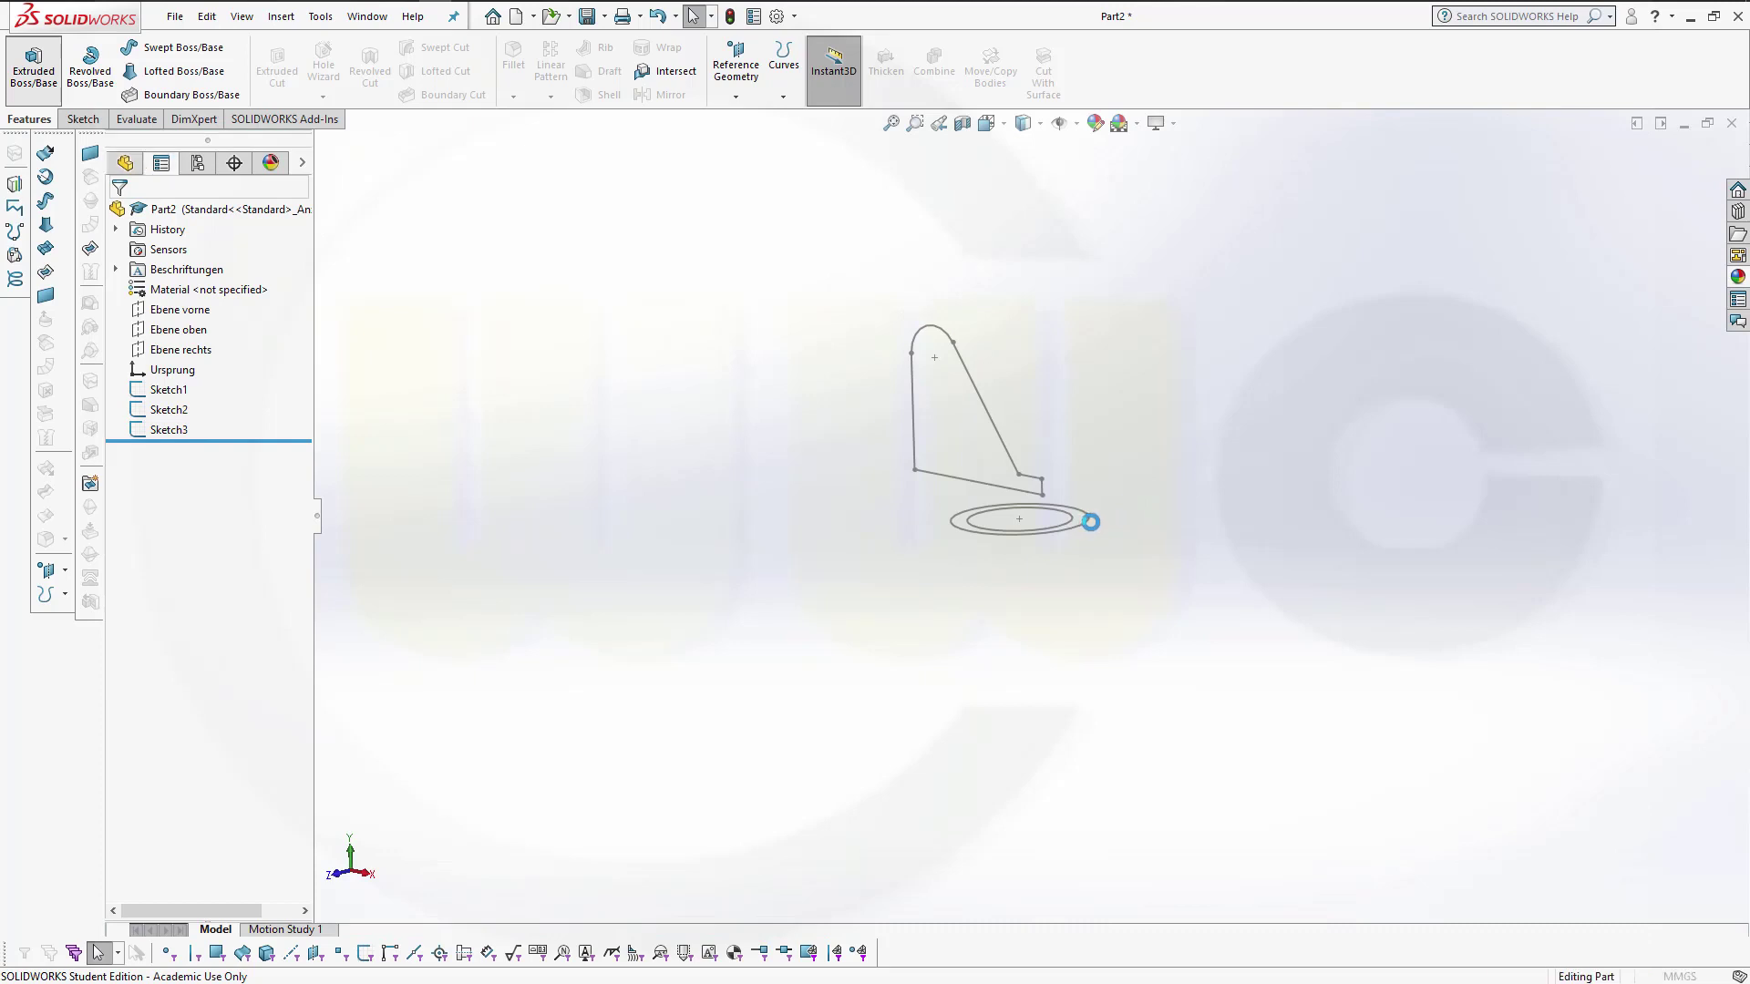
pyautogui.click(1089, 522)
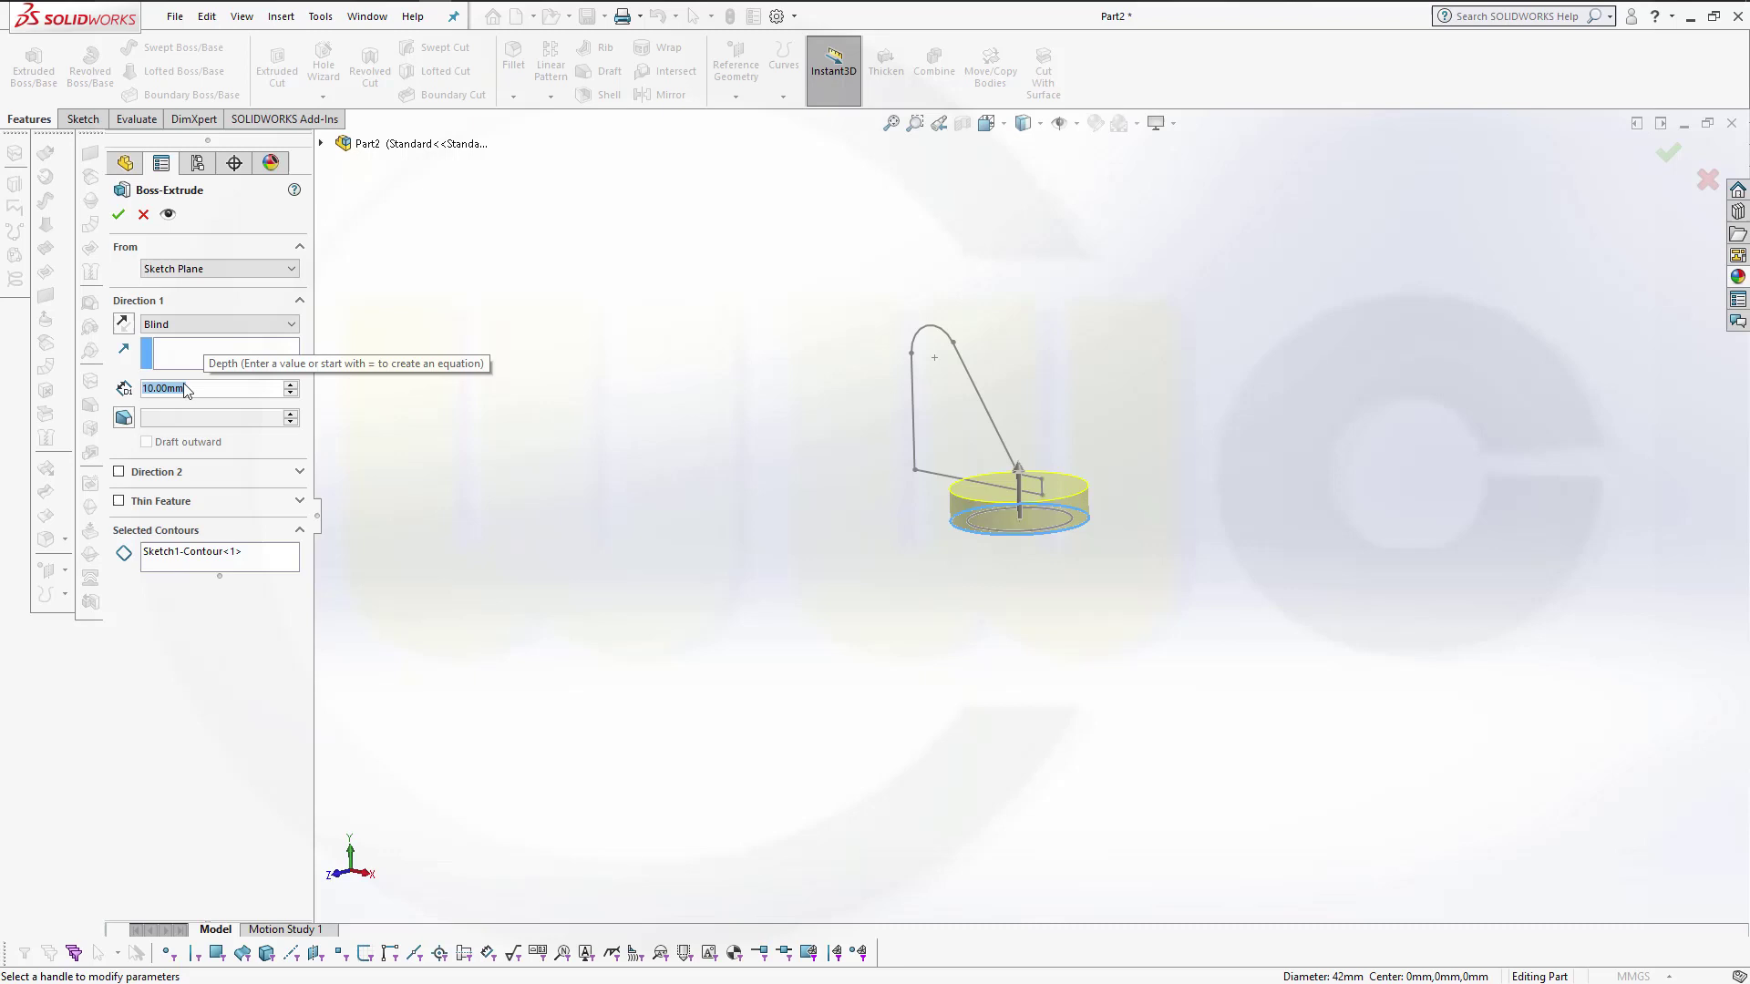
pyautogui.write('100')
pyautogui.press('Return')
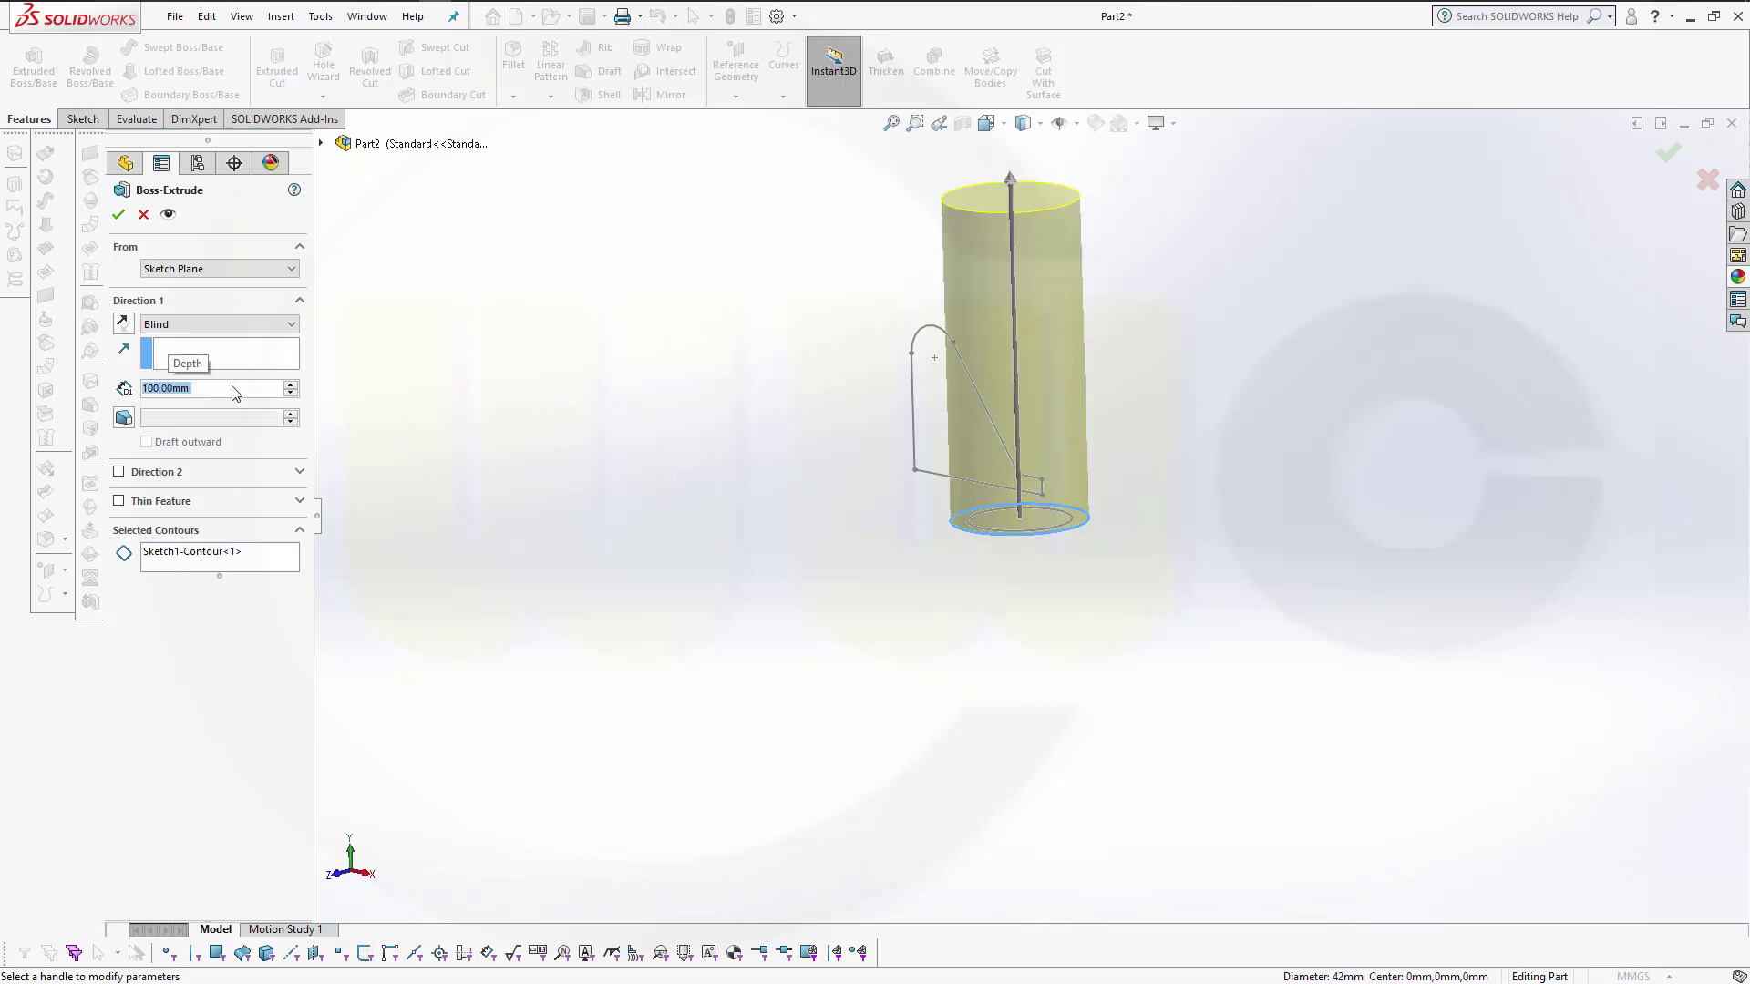
pyautogui.click(118, 216)
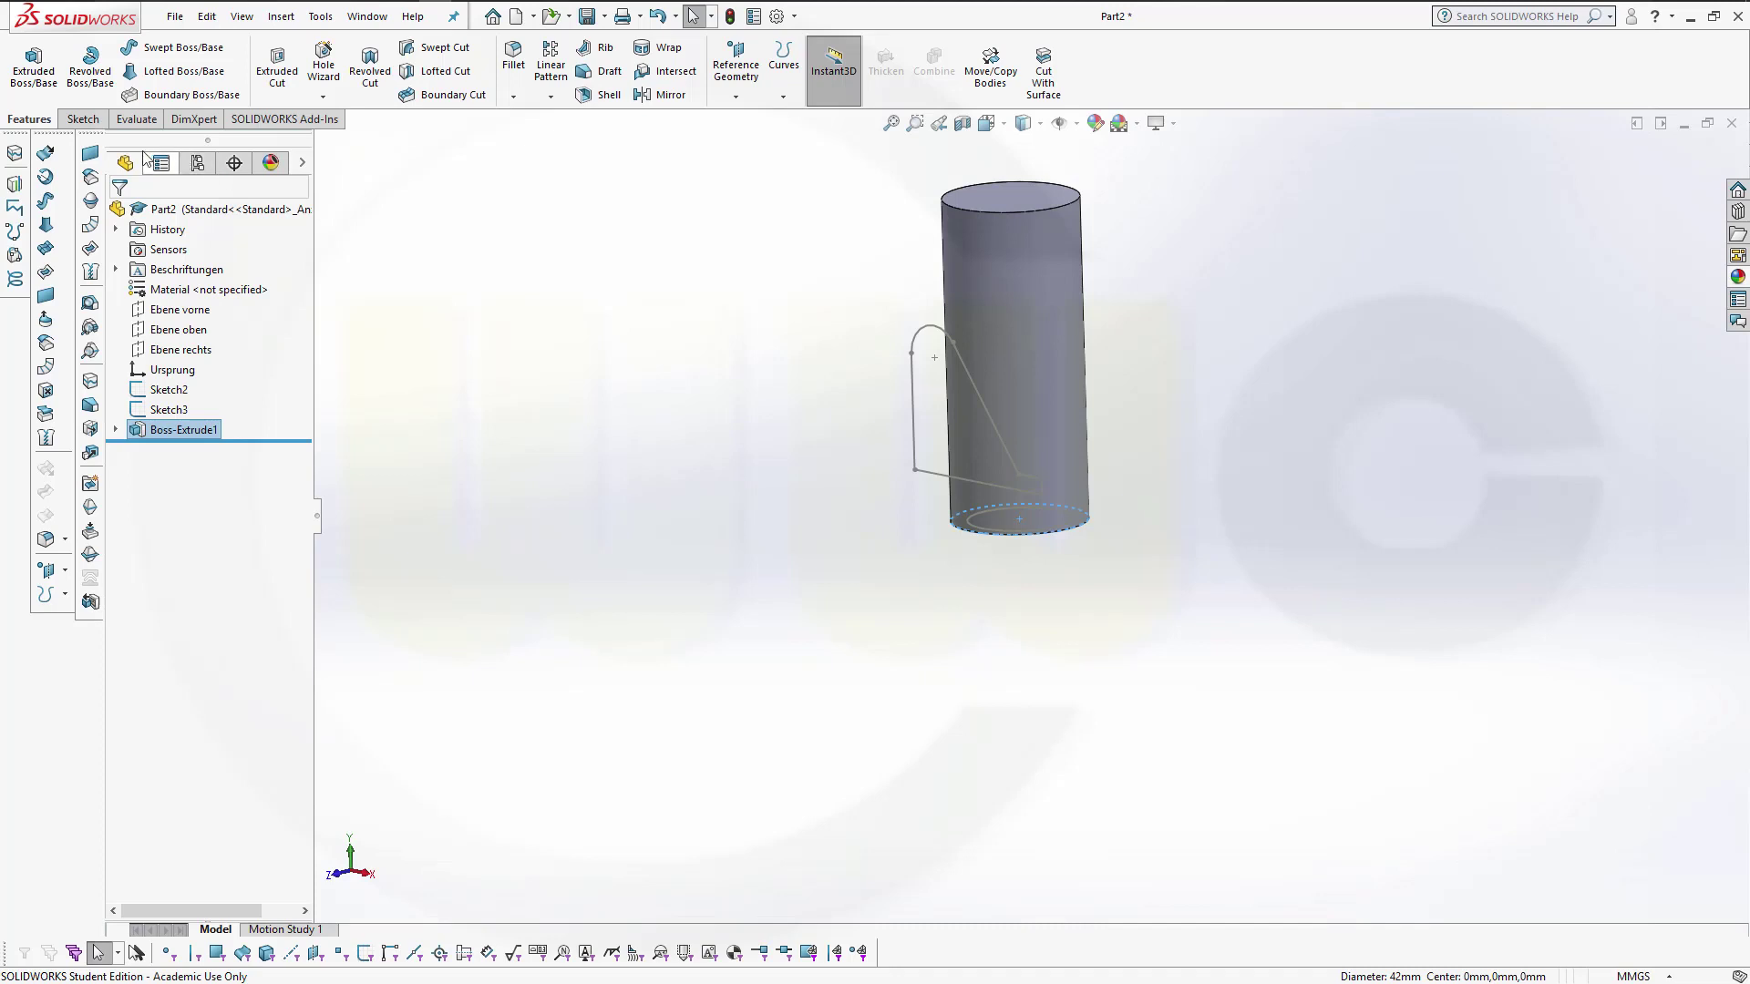
# Step: Extrude Sketch3 50 mm Mid Plane as a separate, unmerged body
pyautogui.click(33, 64)
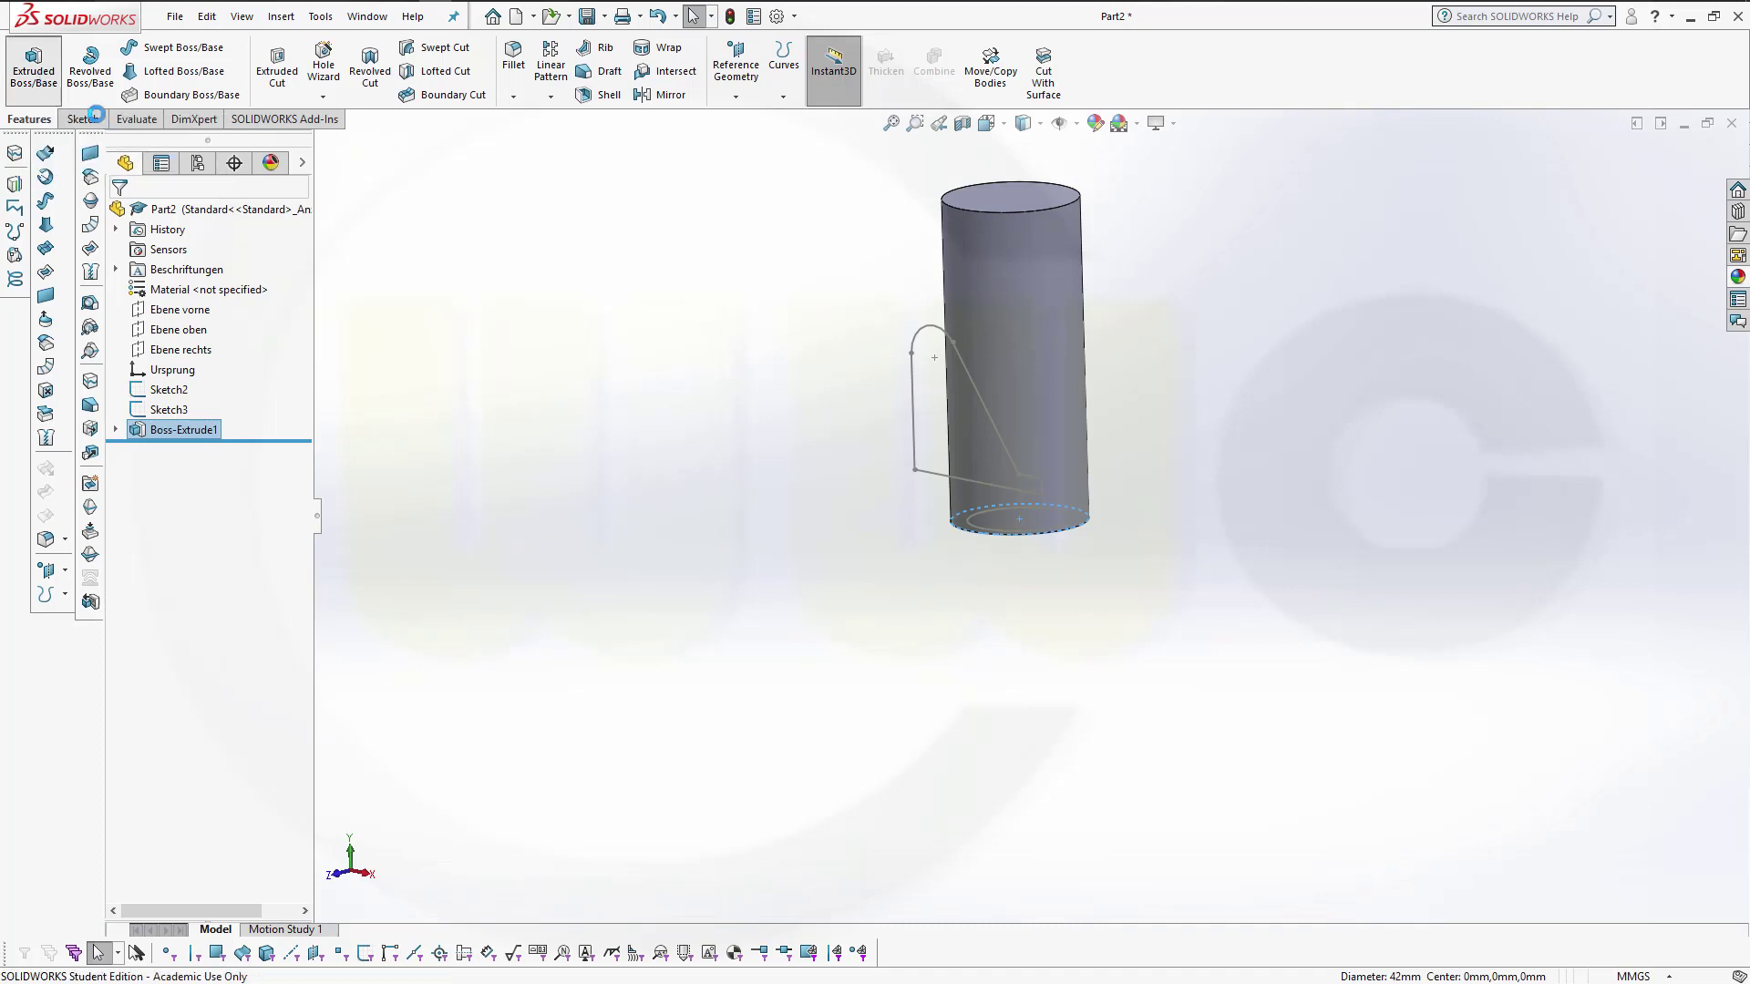
pyautogui.click(911, 415)
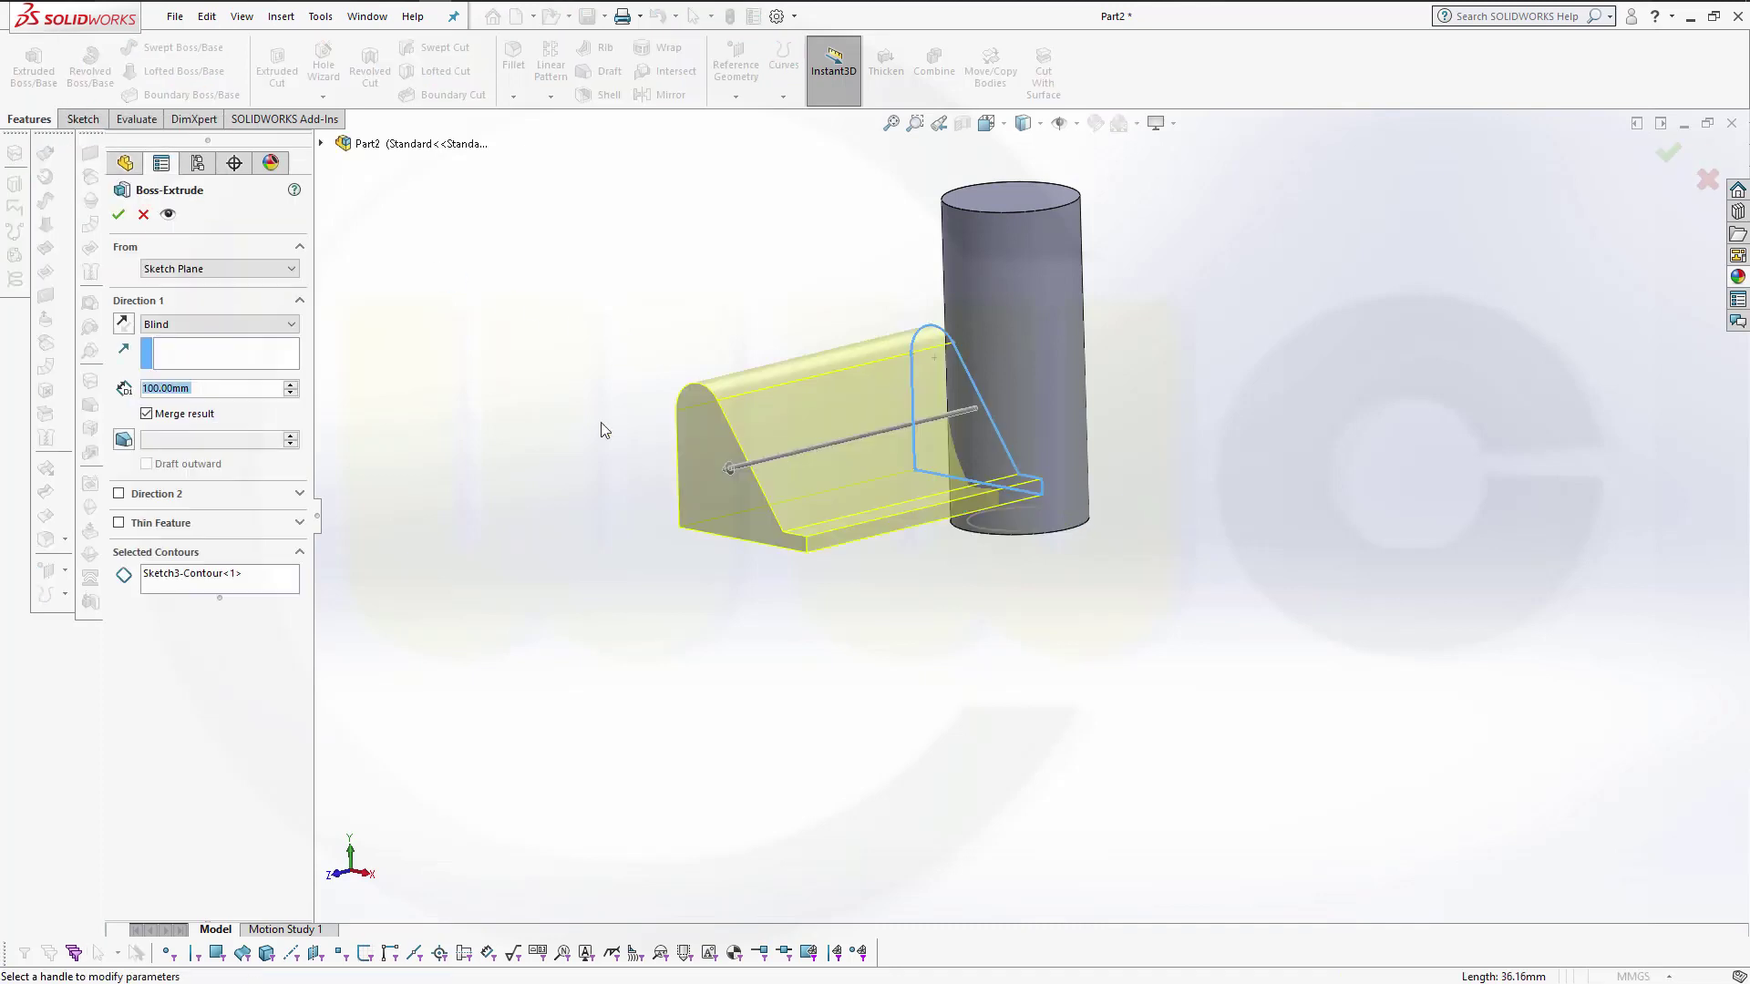
pyautogui.click(291, 323)
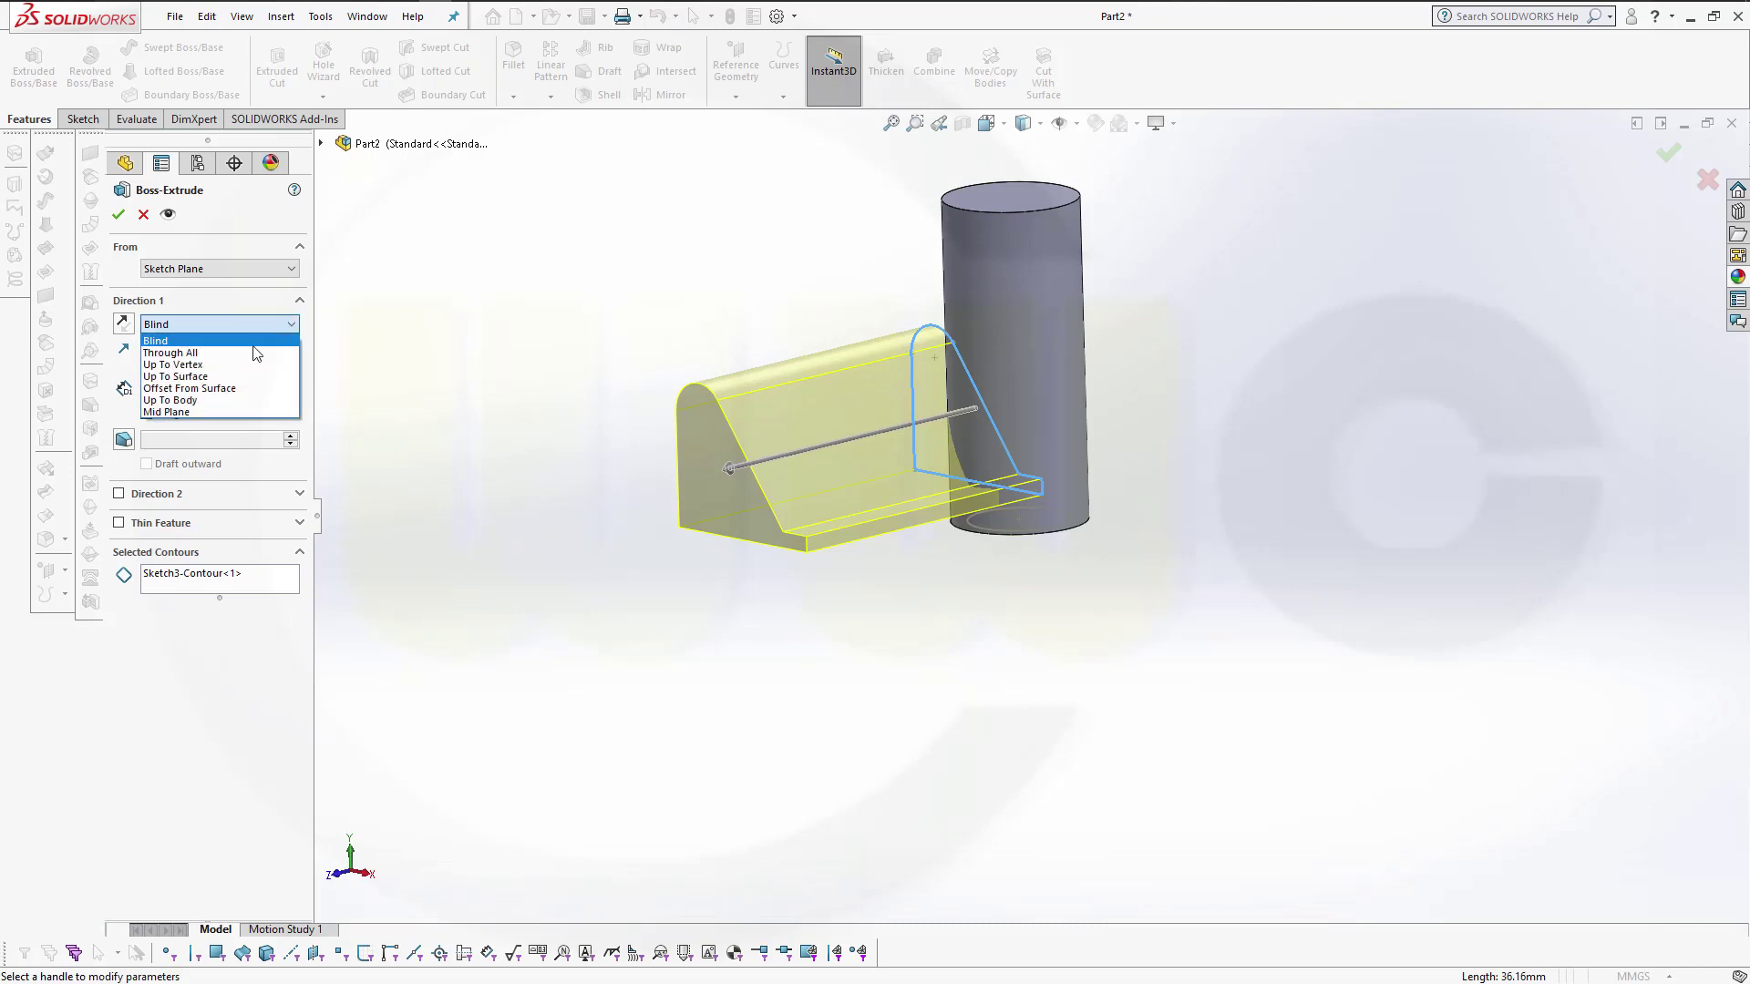
pyautogui.click(216, 408)
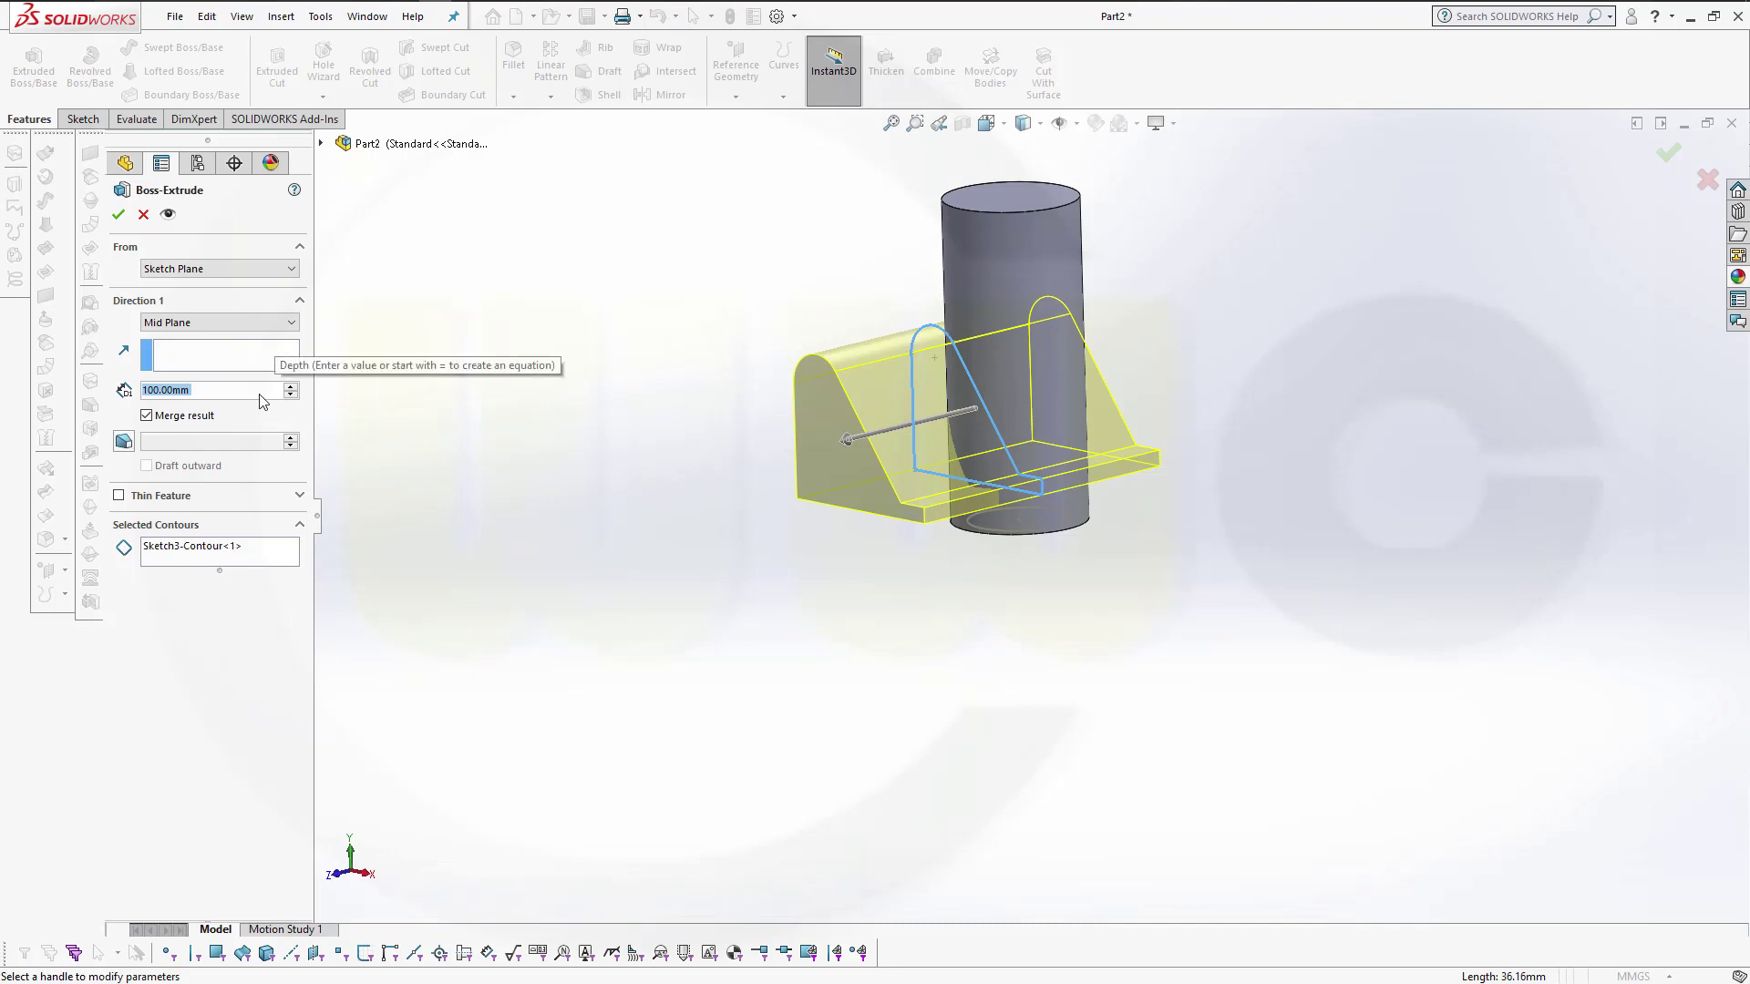
pyautogui.write('50')
pyautogui.press('Return')
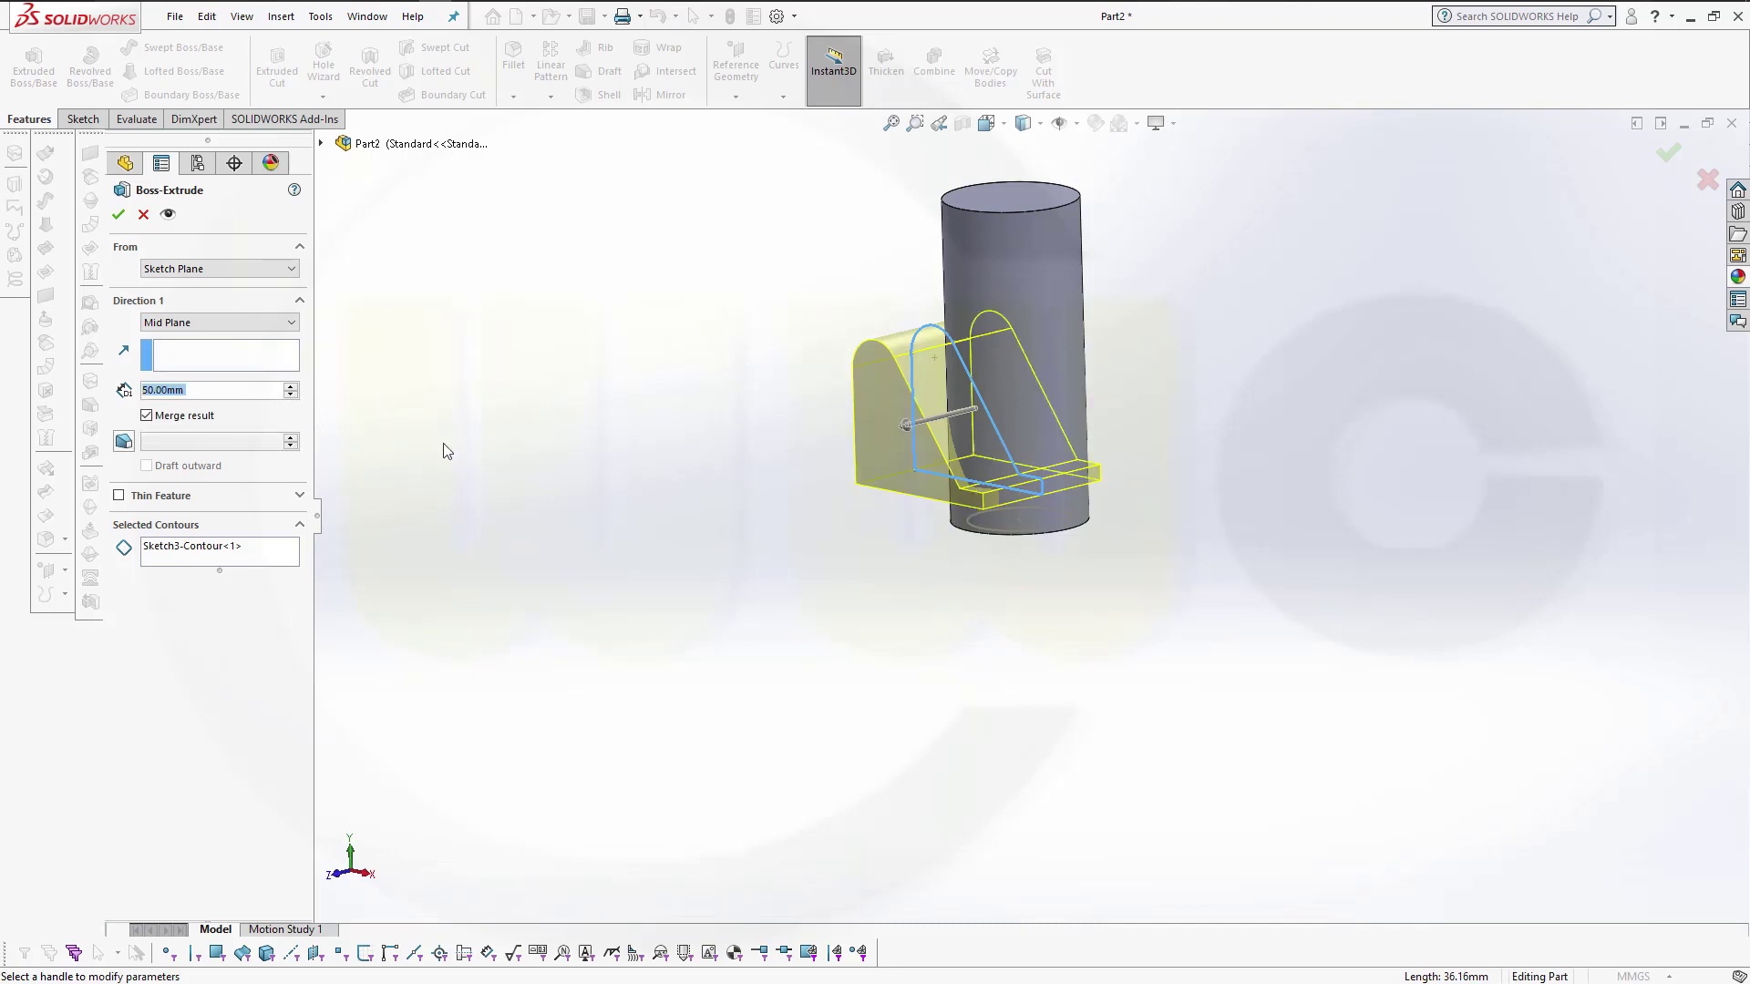
pyautogui.moveTo(446, 451)
pyautogui.mouseDown(button='middle')
pyautogui.moveTo(683, 475)
pyautogui.moveTo(659, 533)
pyautogui.mouseUp(button='middle')
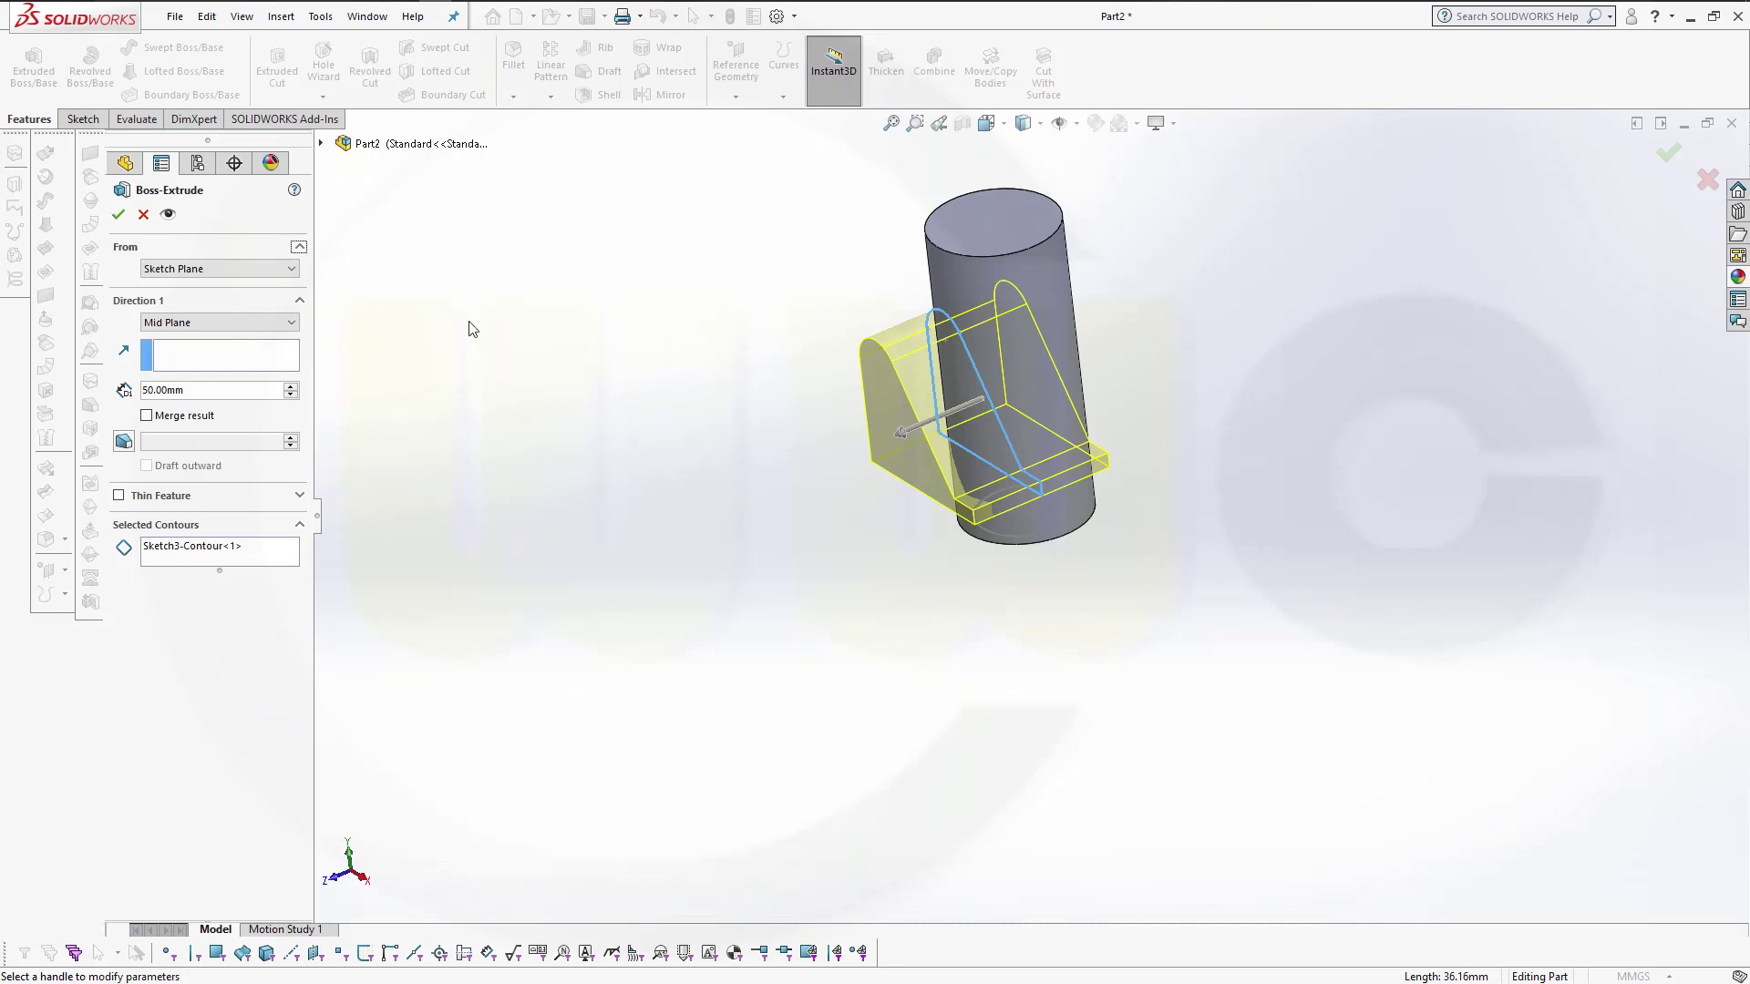
pyautogui.click(117, 215)
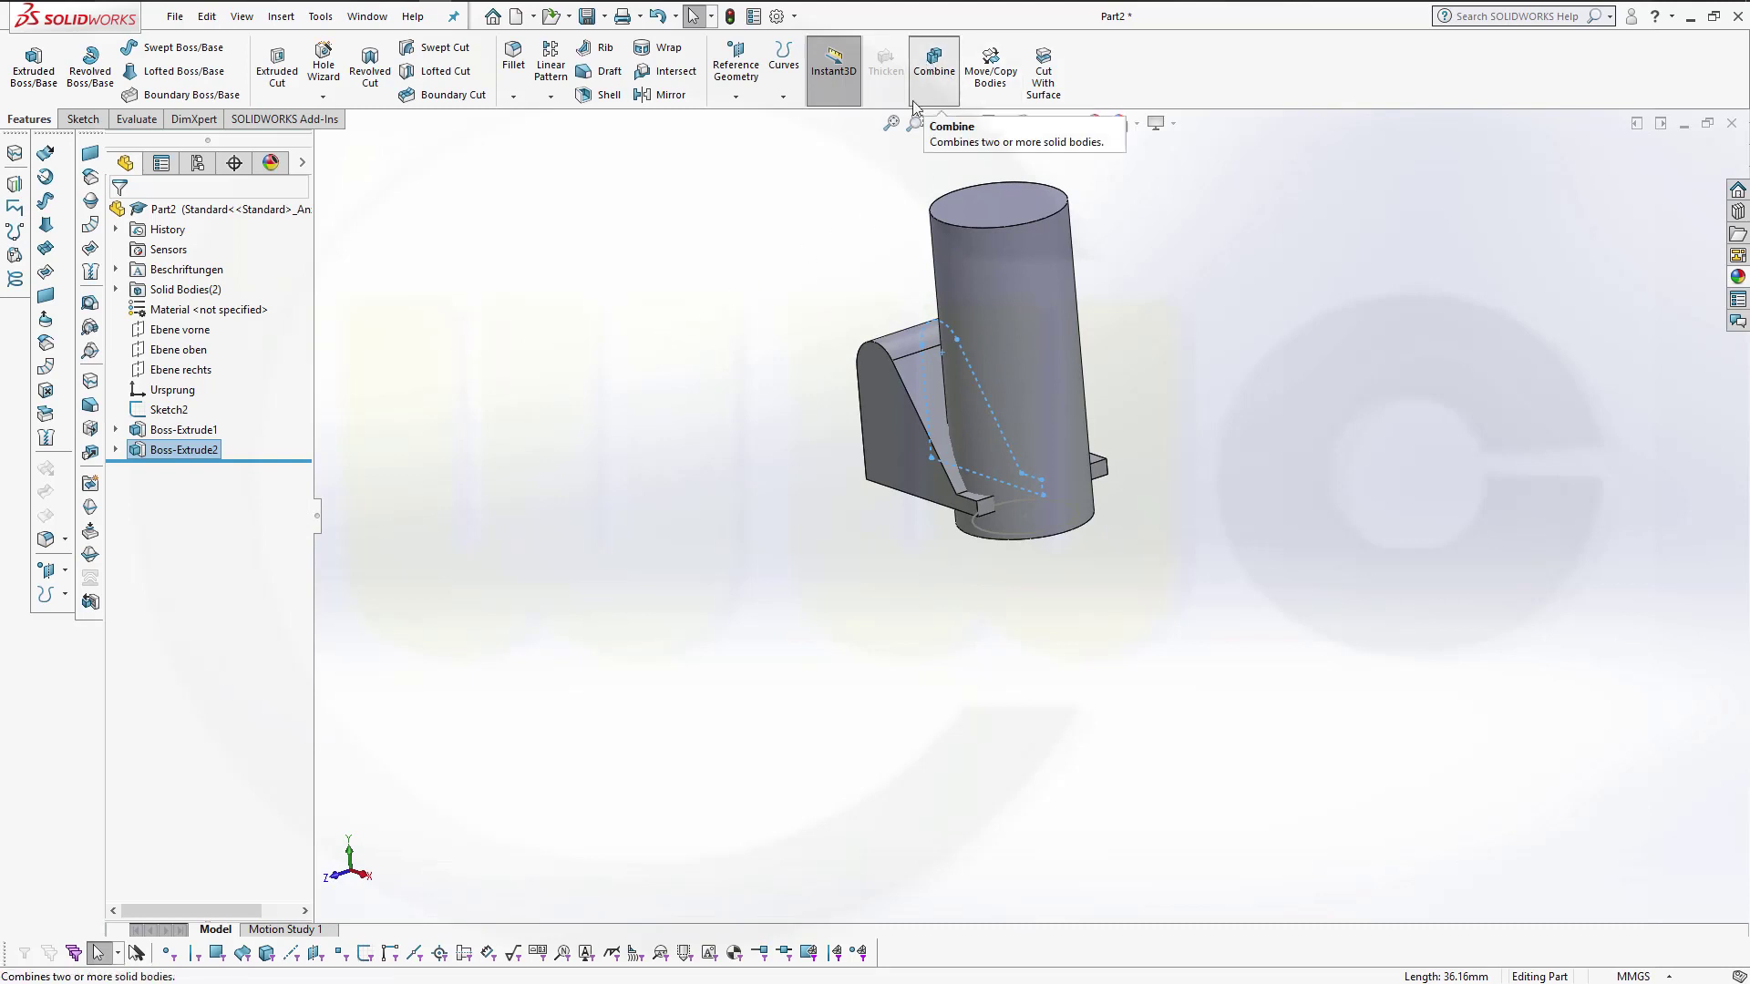
# Step: Combine Boss-Extrude2 and Boss-Extrude1 with the Common option into one body
pyautogui.click(933, 62)
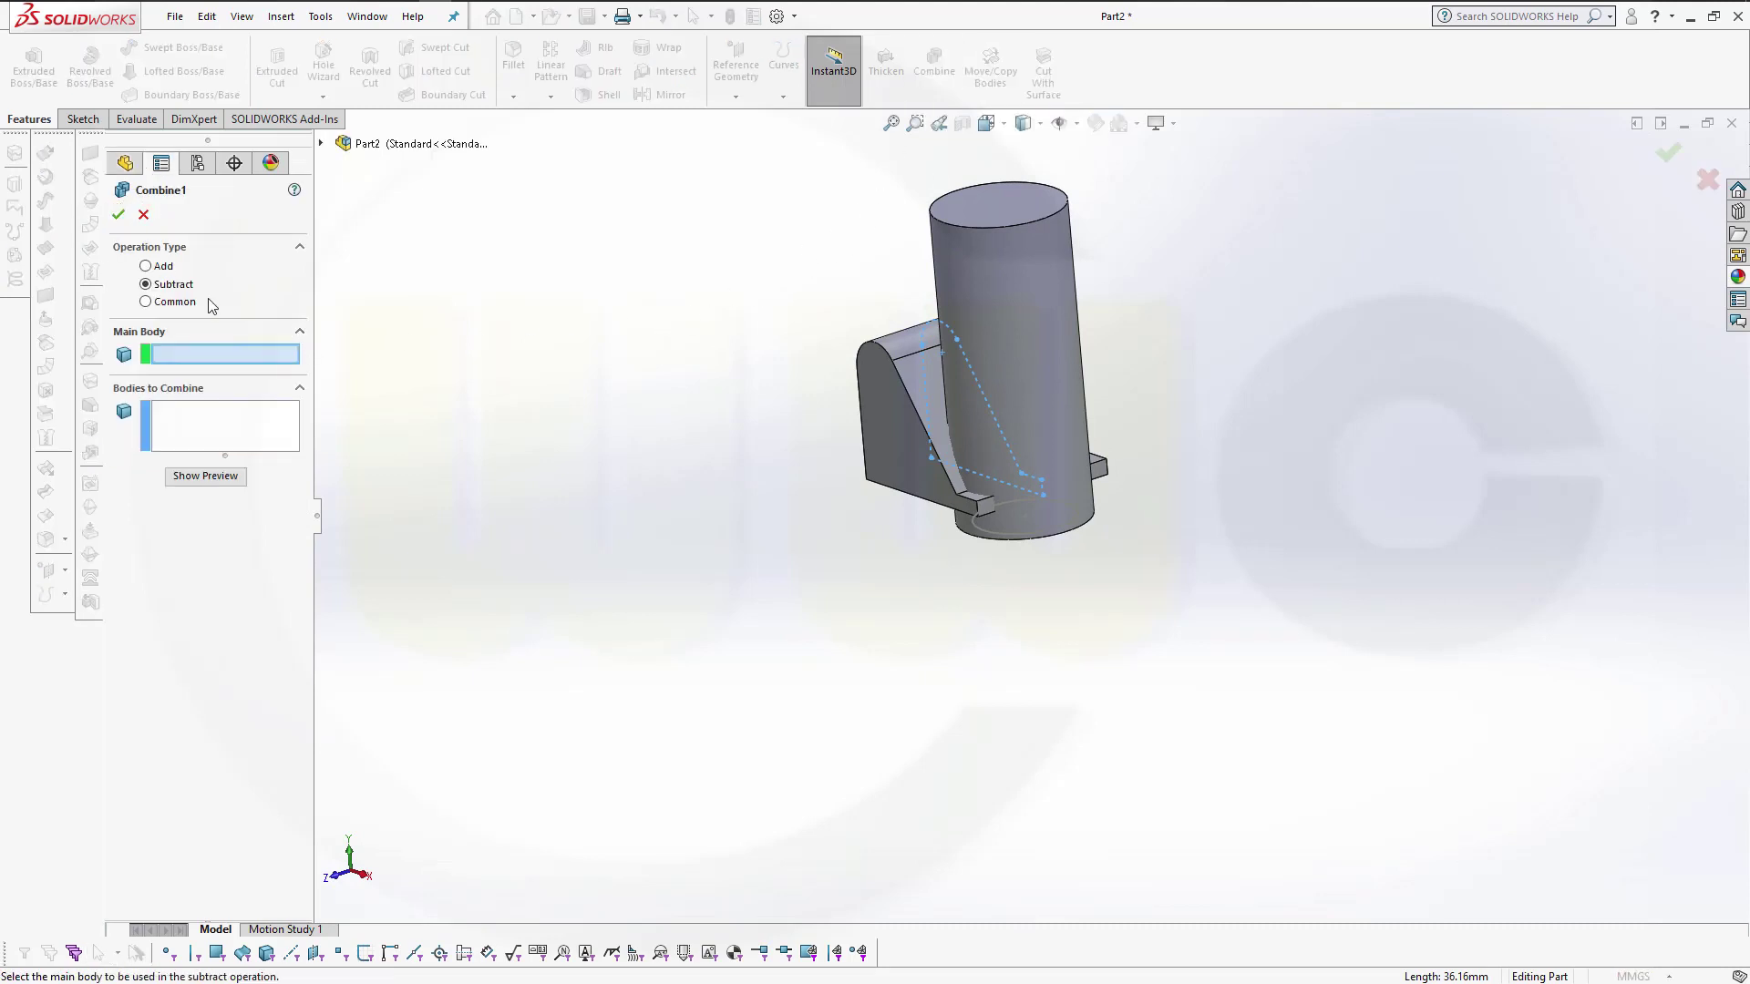
pyautogui.click(146, 302)
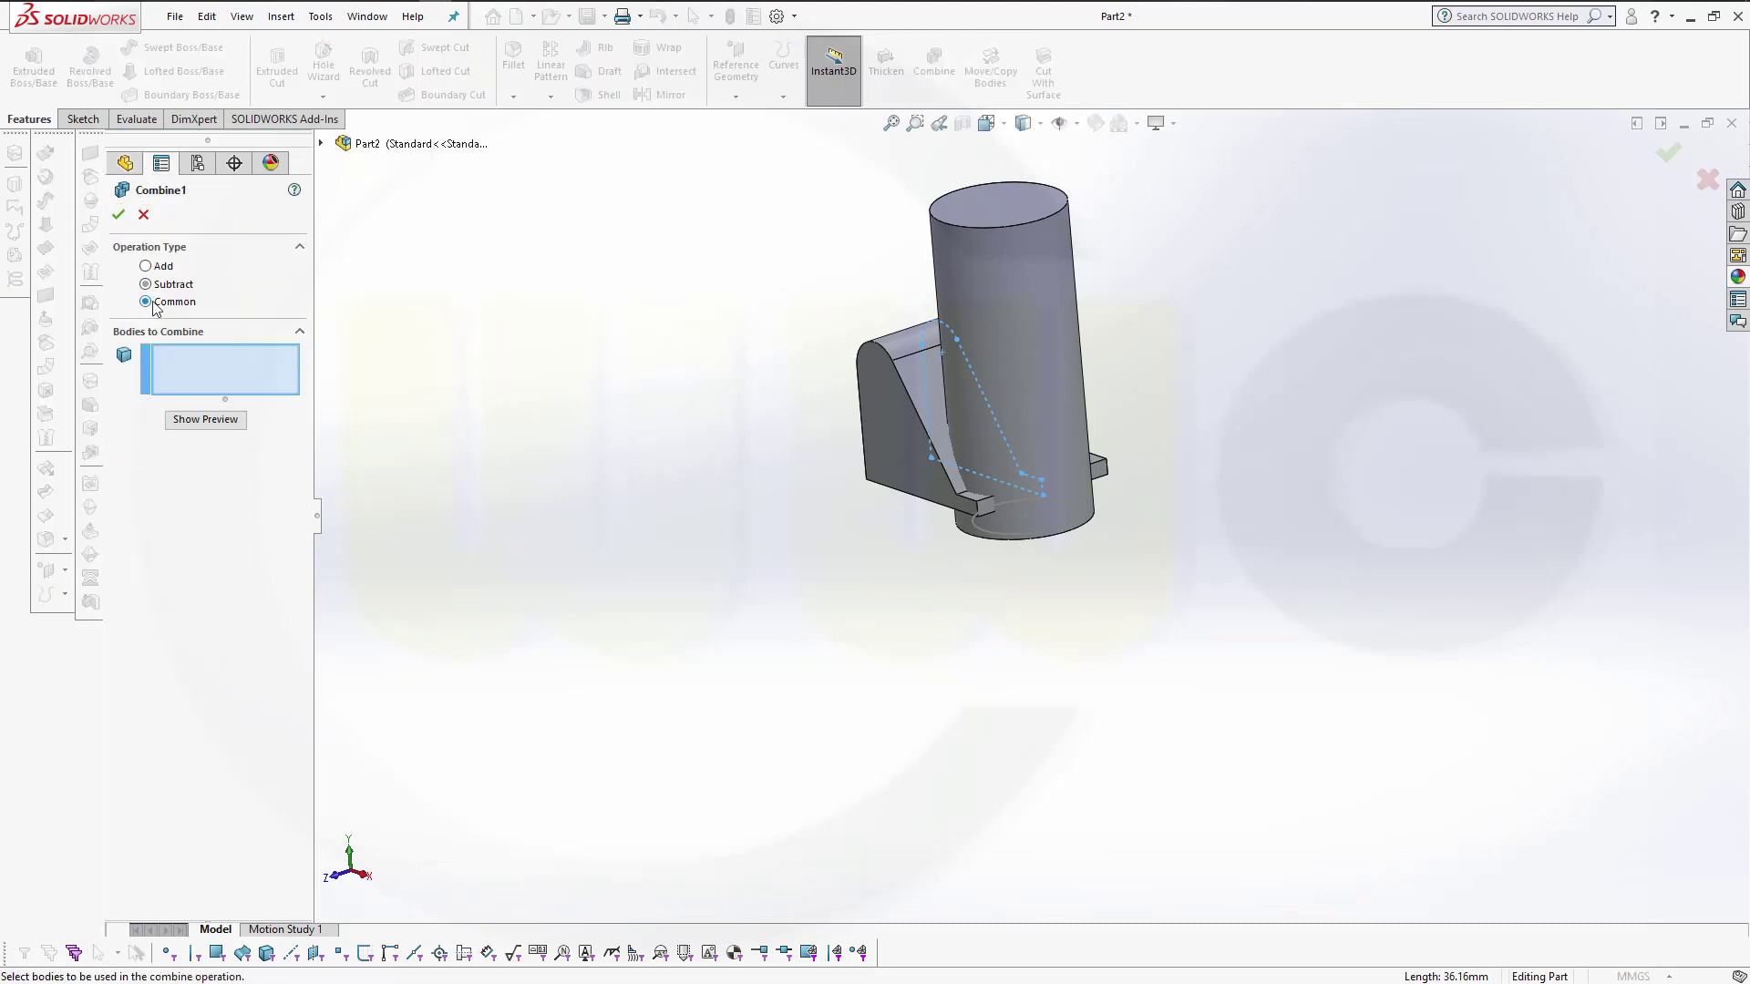
pyautogui.click(891, 416)
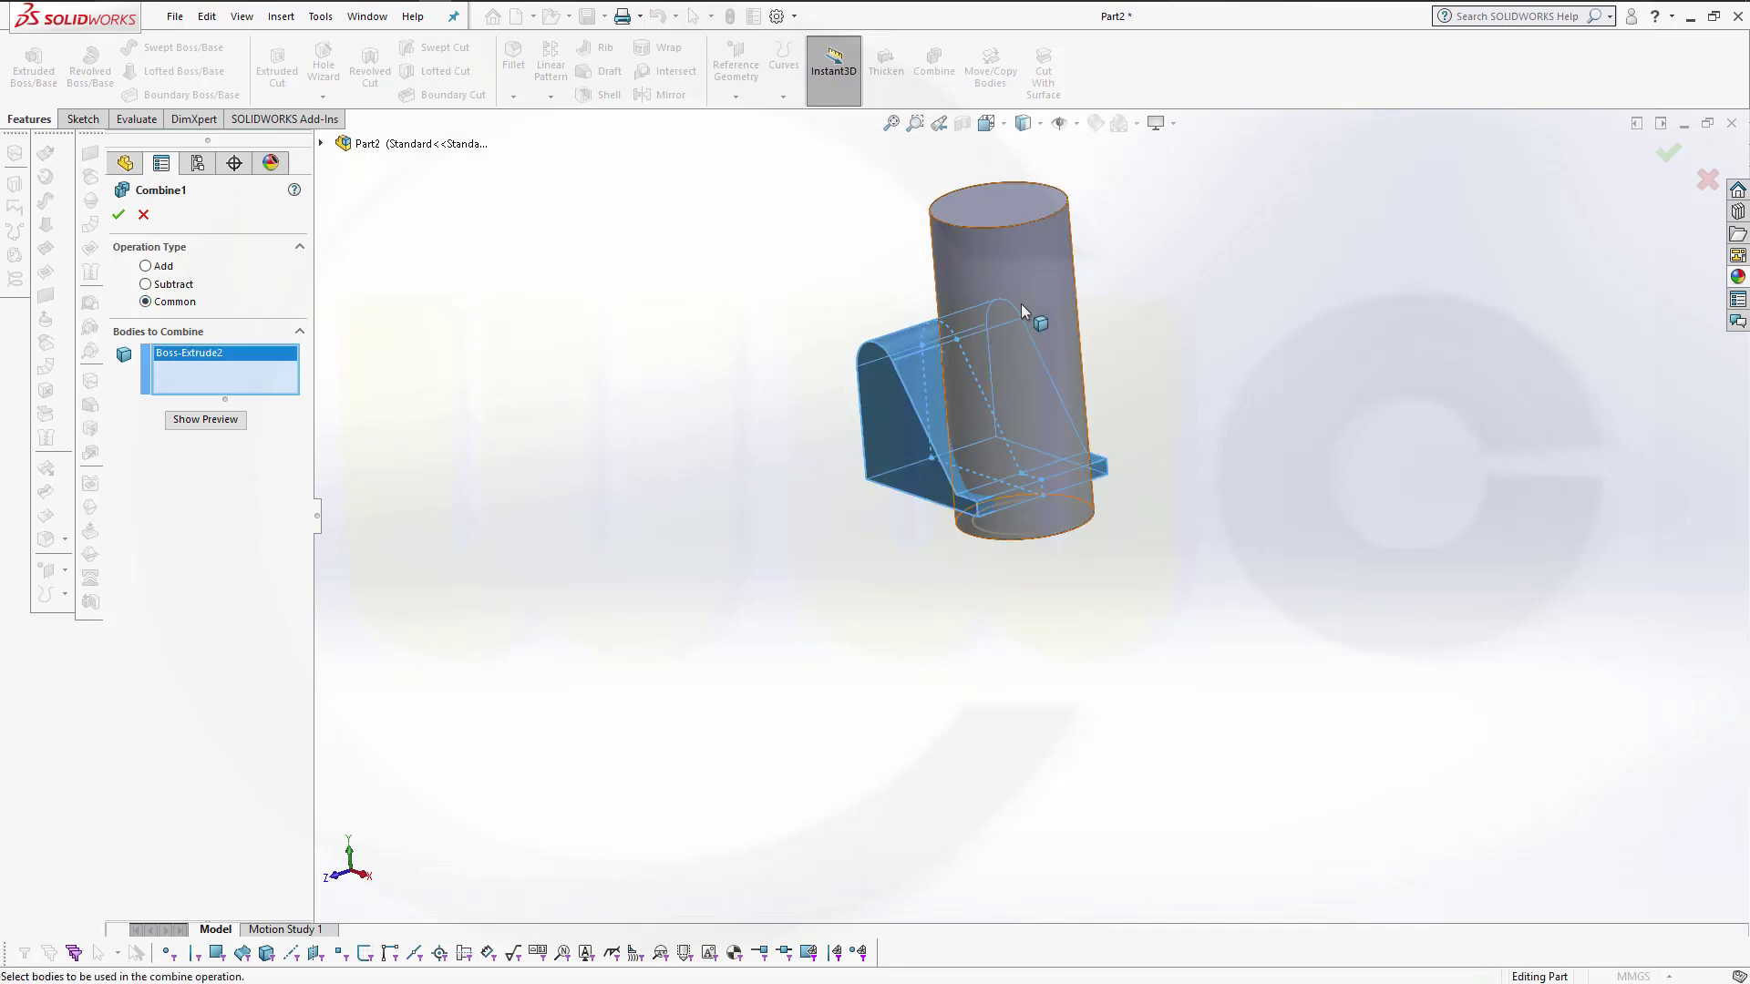
pyautogui.click(1024, 297)
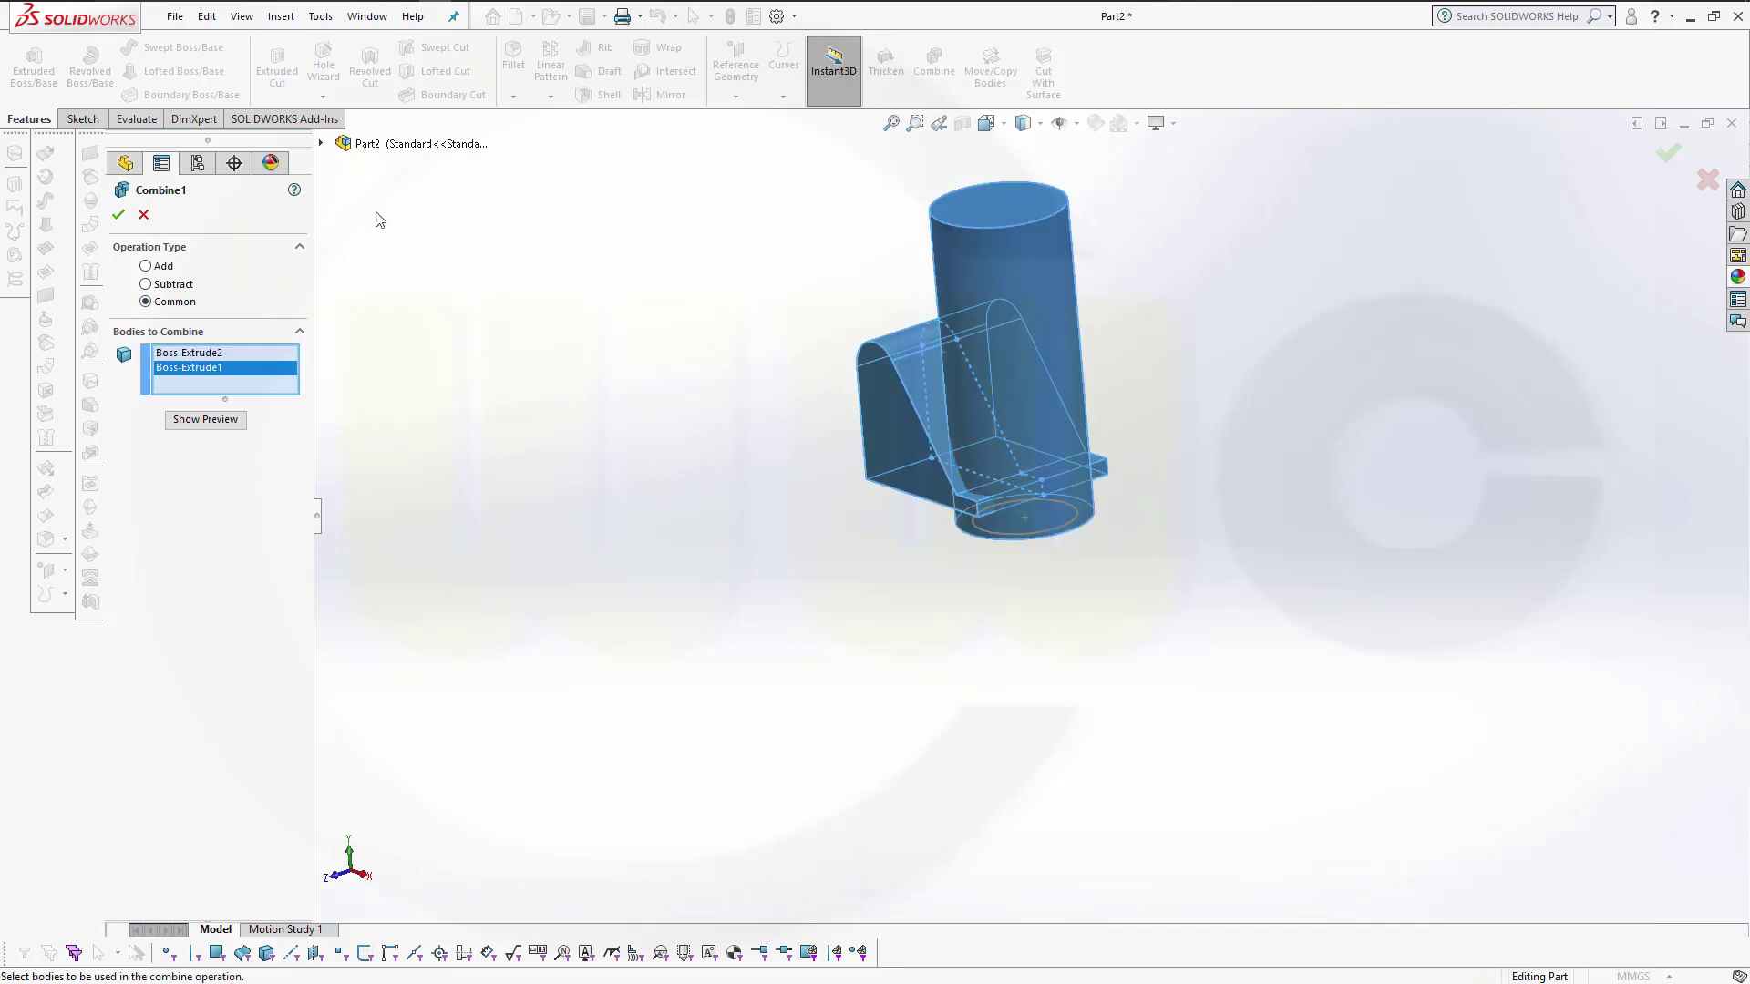
pyautogui.click(119, 216)
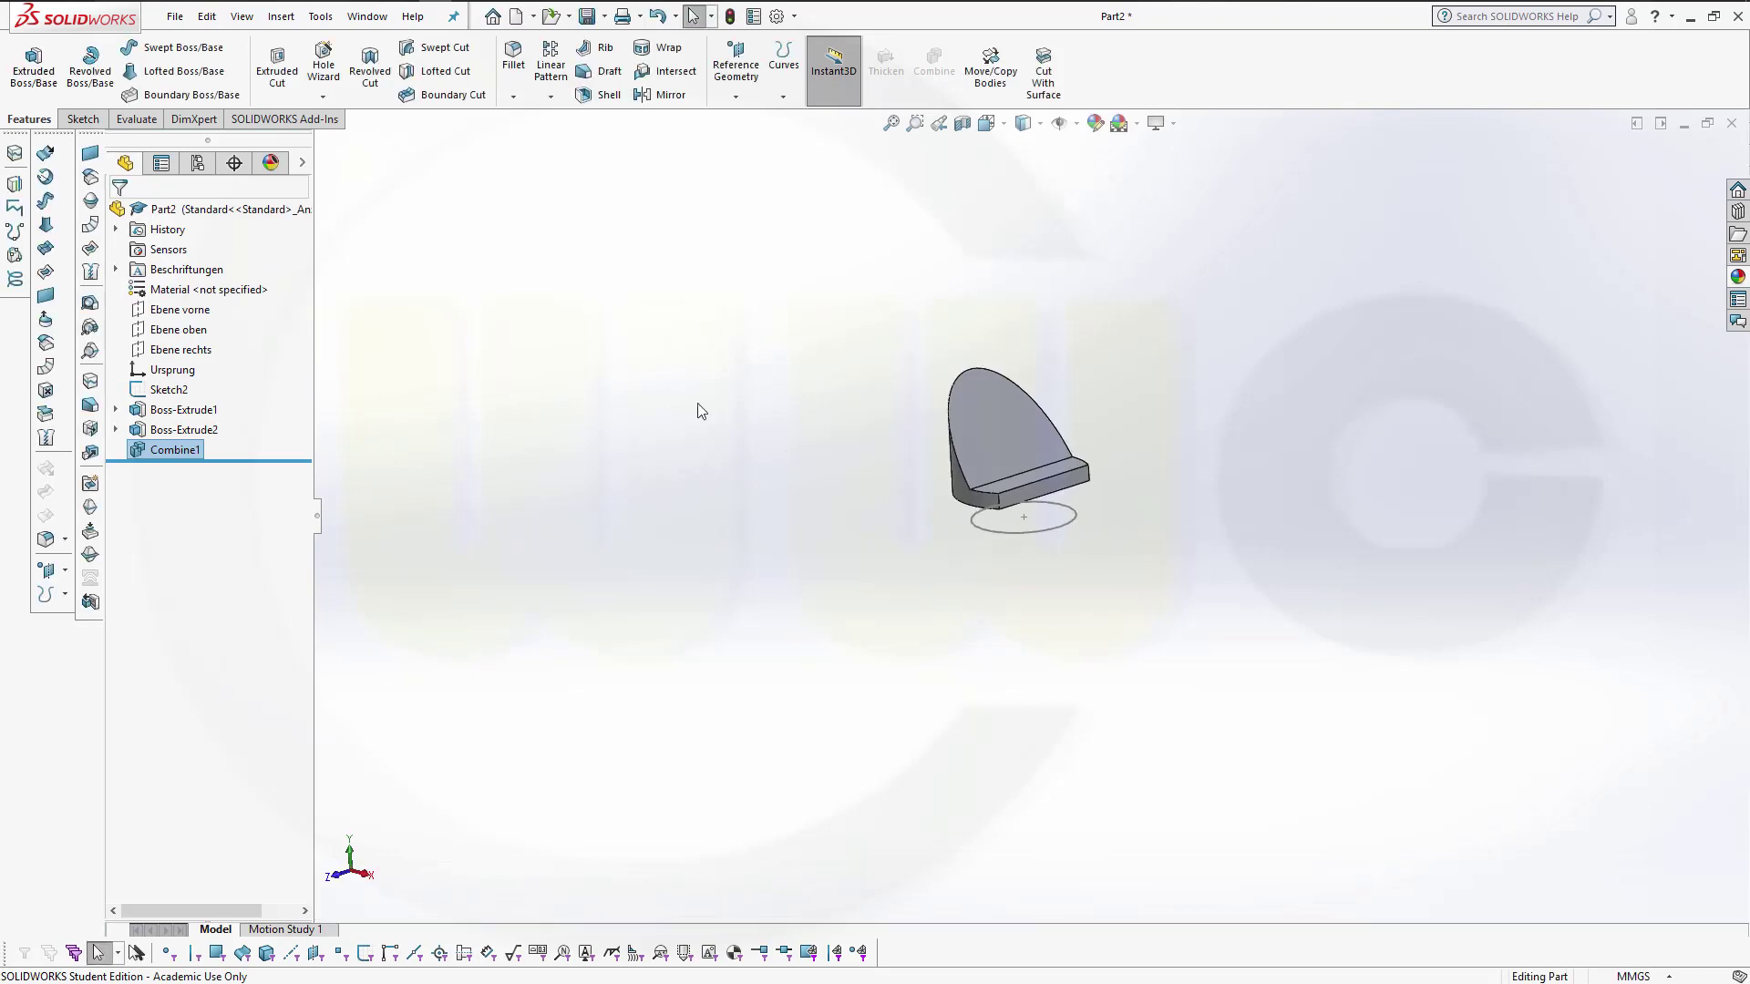
# Step: Extrude Sketch1's circle 14 mm, merged, as a round base under the bracket
pyautogui.click(115, 430)
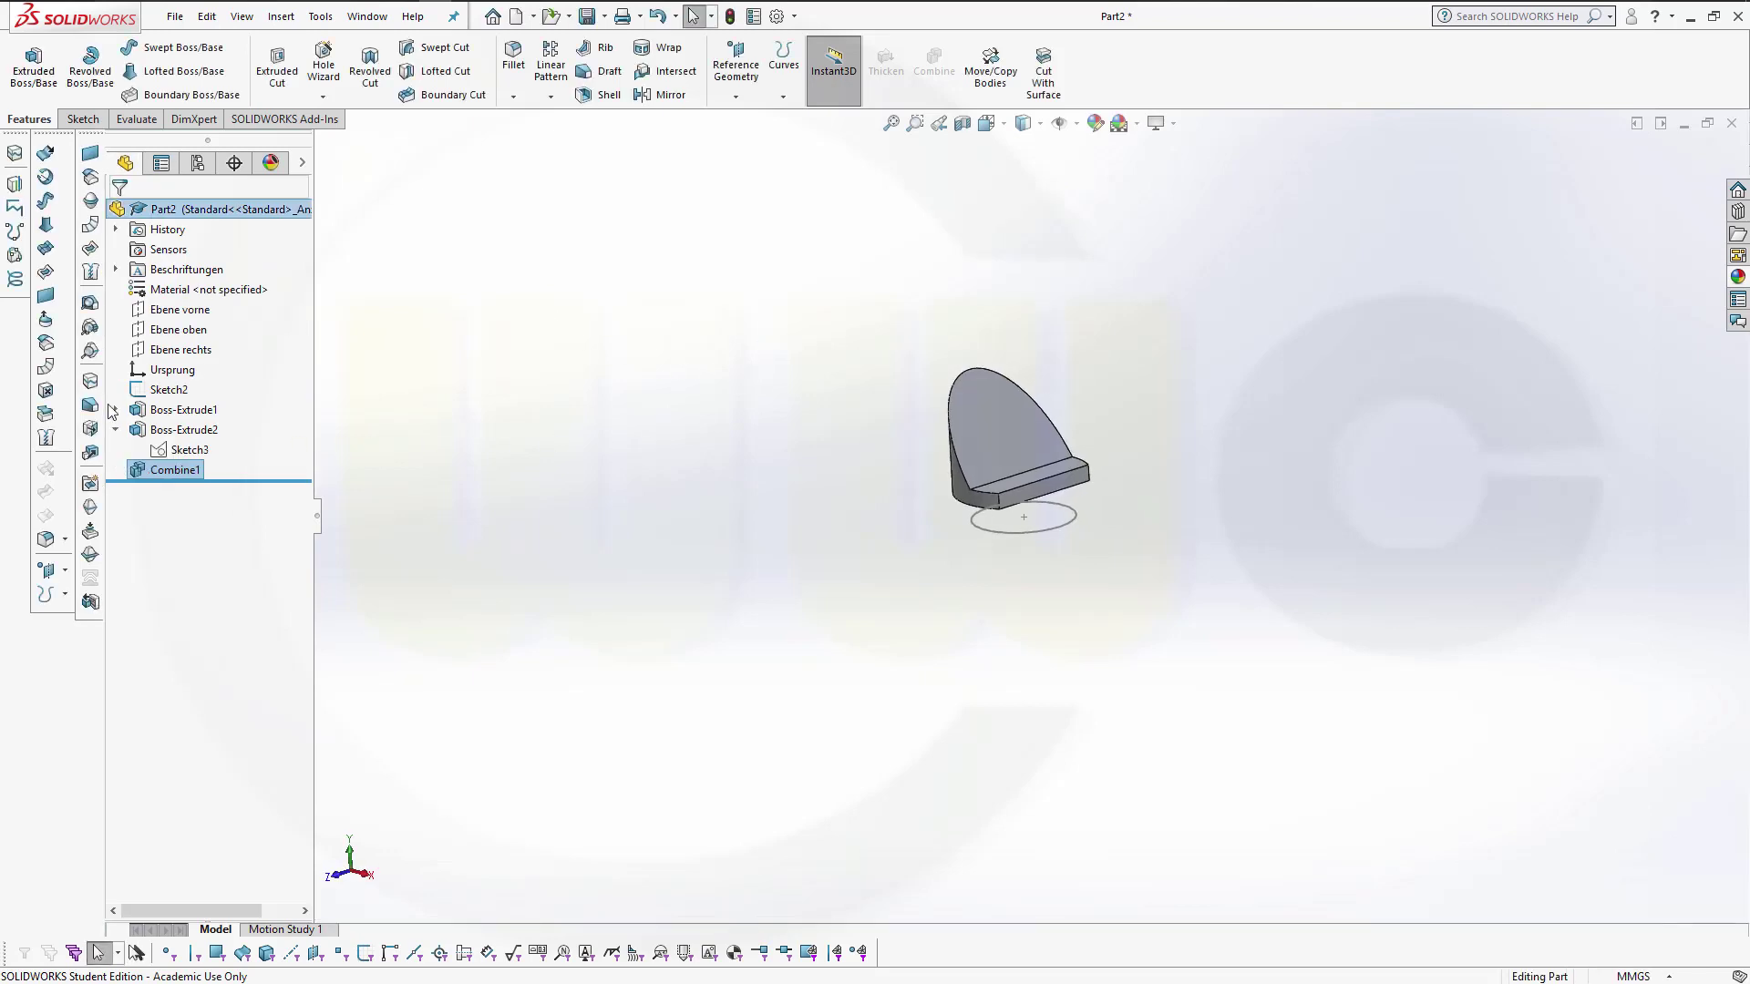
pyautogui.click(115, 410)
pyautogui.click(392, 423)
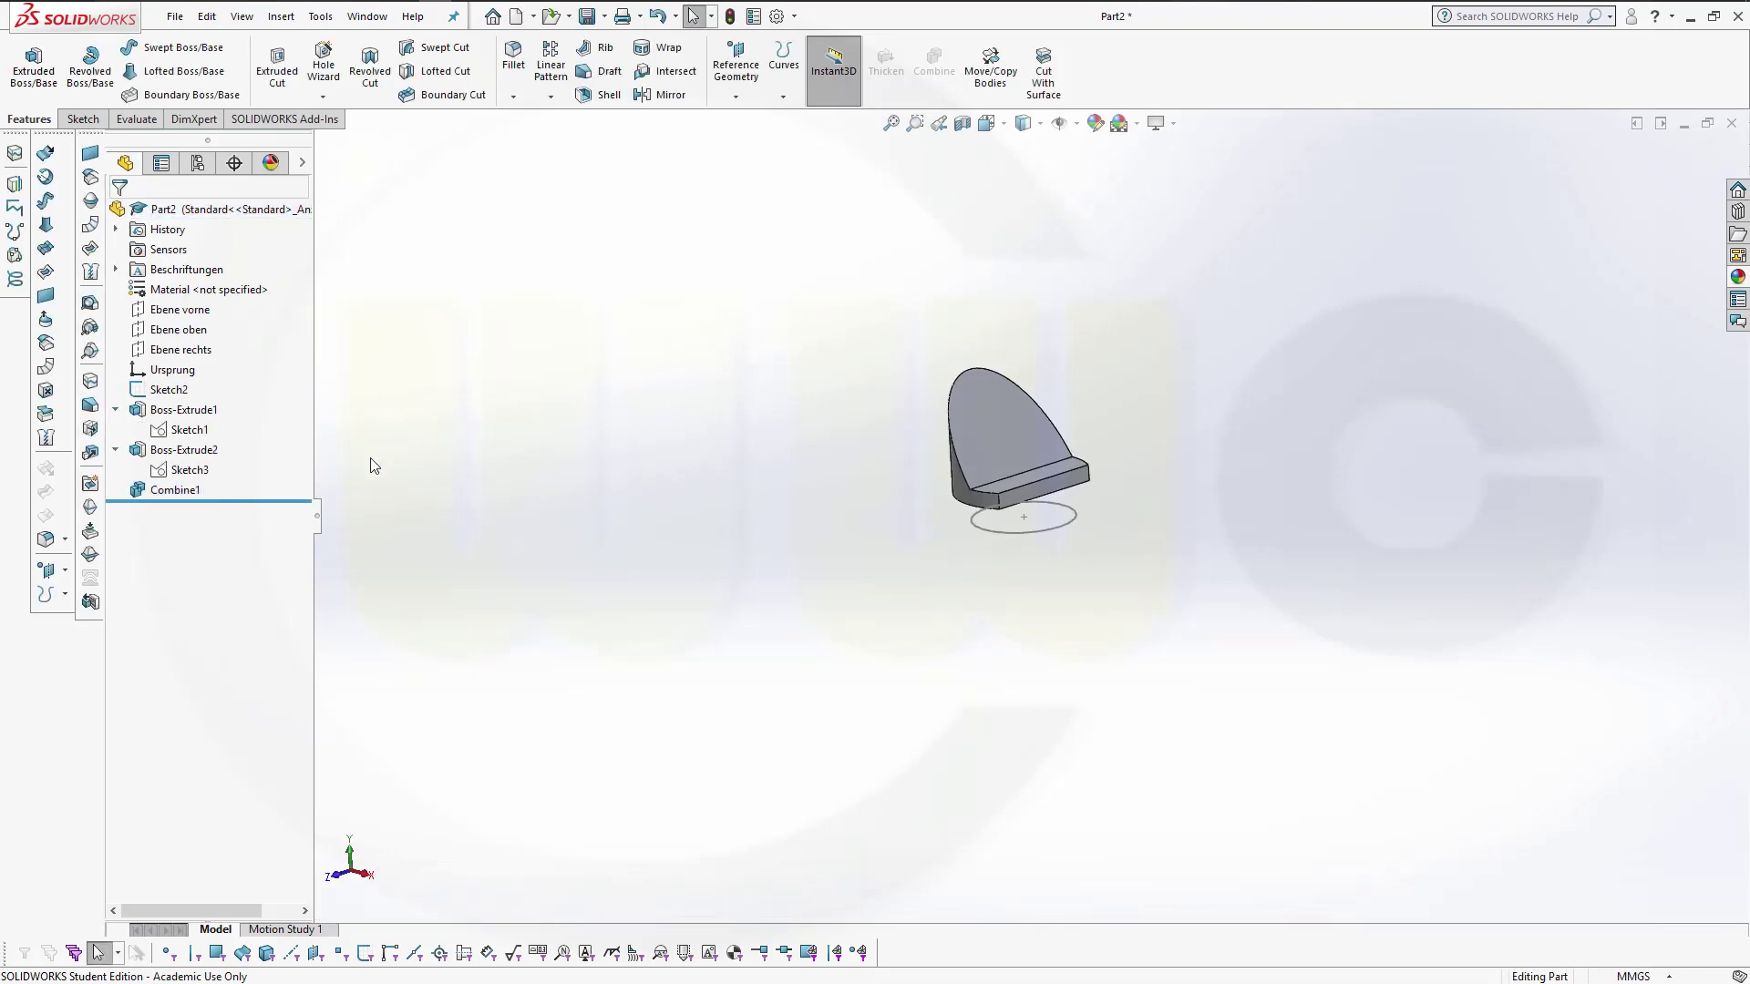
pyautogui.click(189, 430)
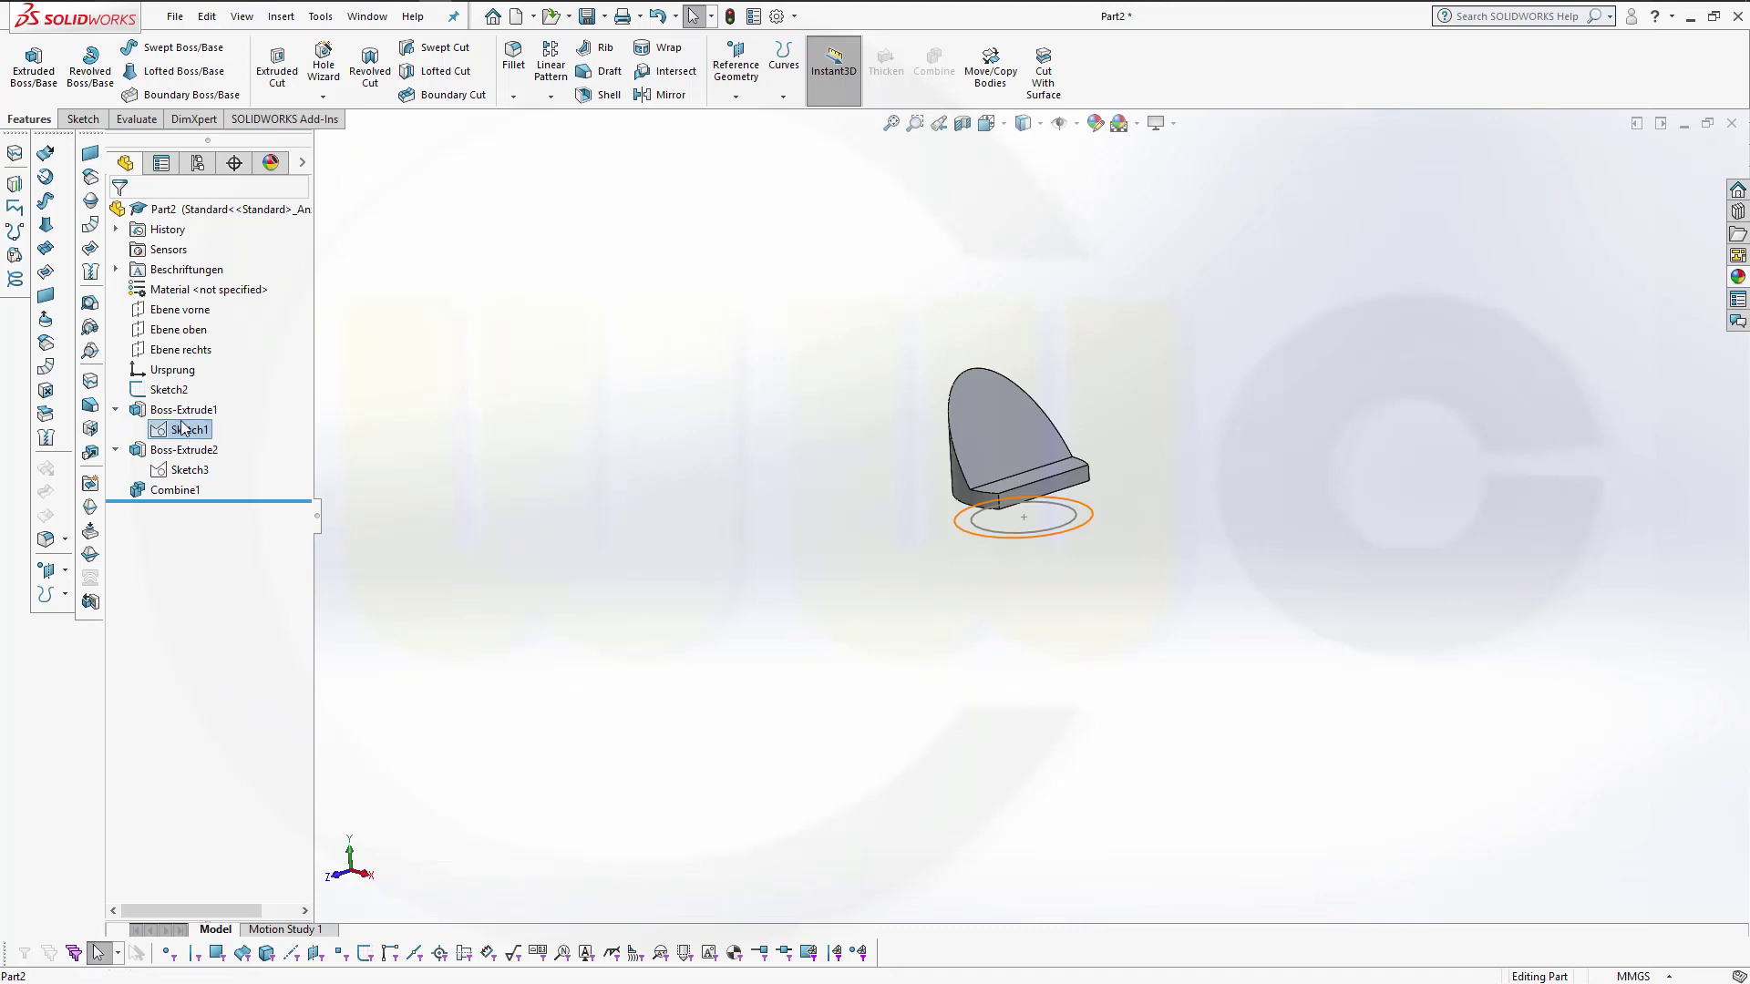
pyautogui.click(34, 66)
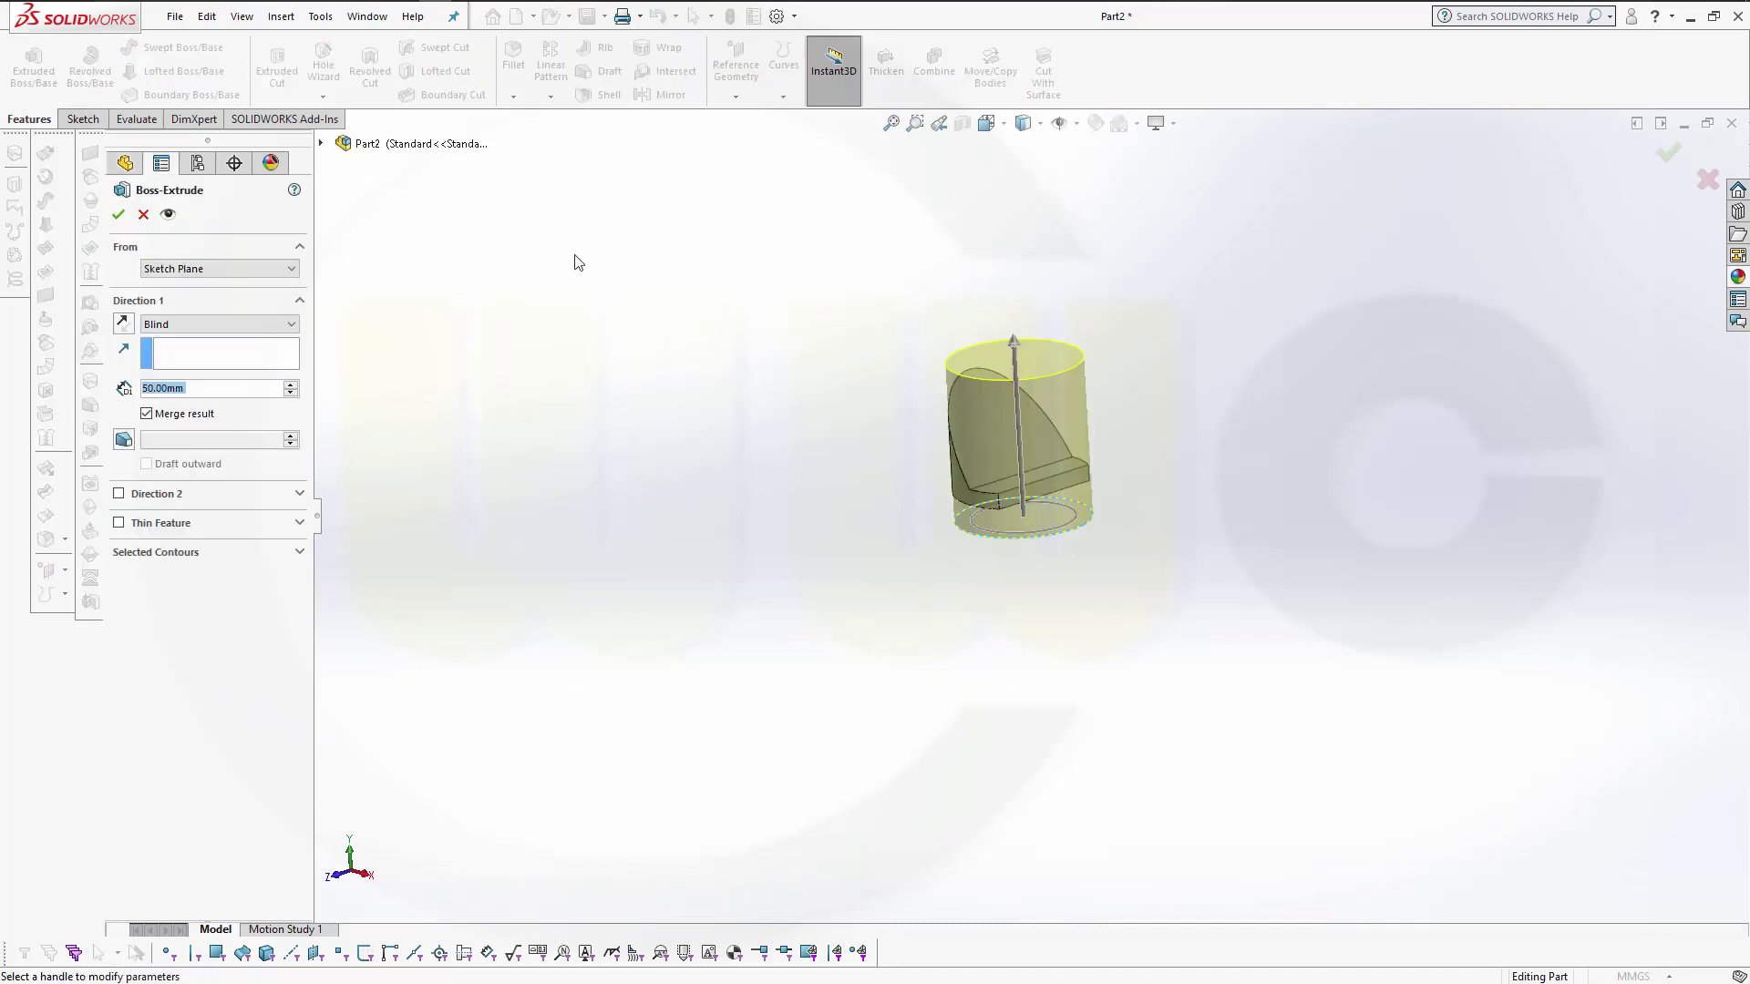
pyautogui.write('14')
pyautogui.press('Return')
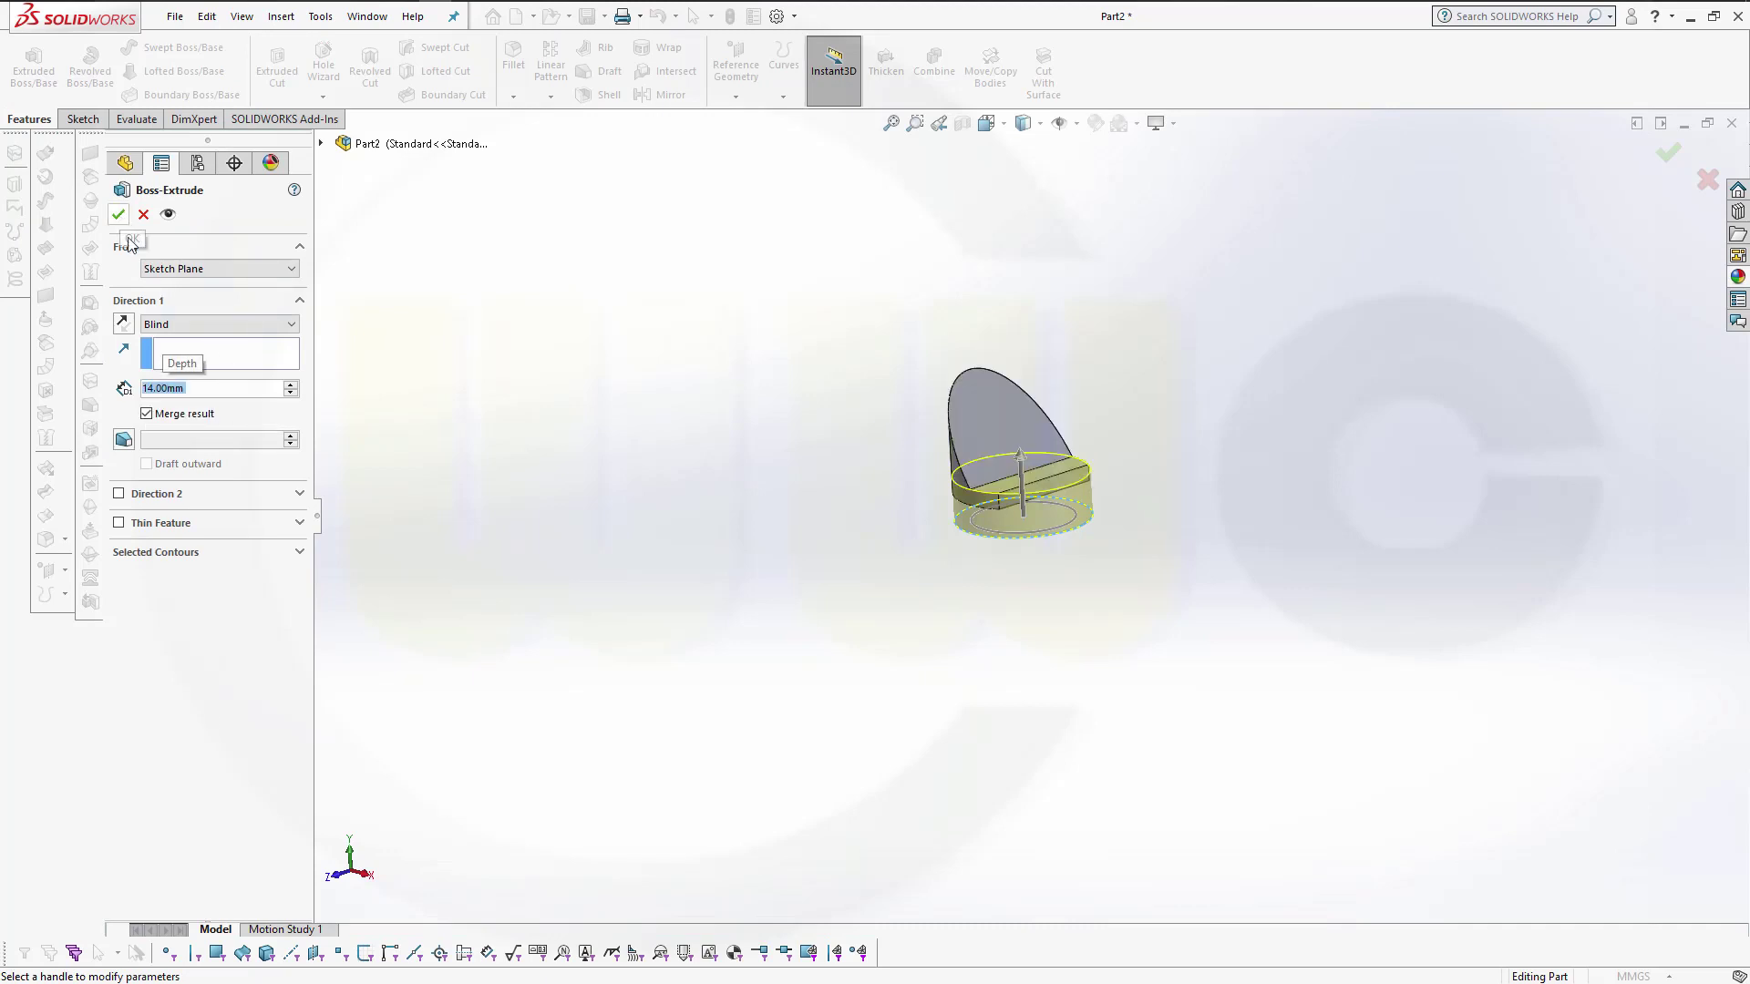
pyautogui.click(119, 216)
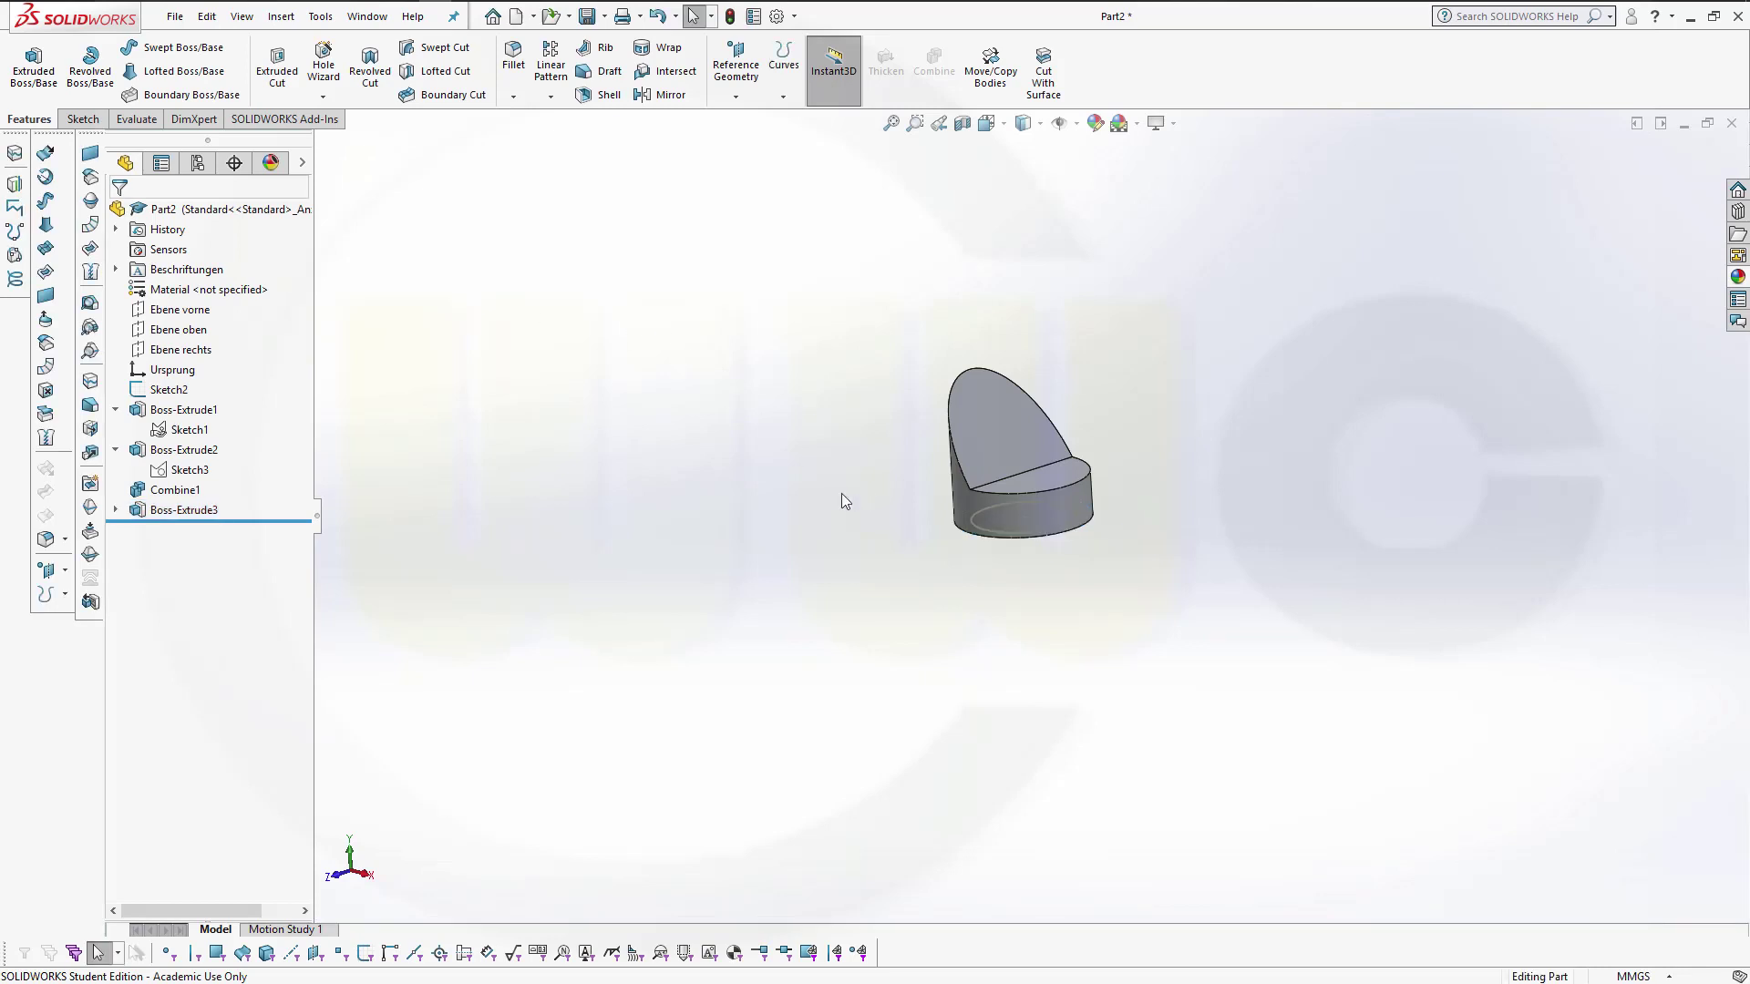
pyautogui.moveTo(840, 494); pyautogui.dragTo(812, 387, button='middle')
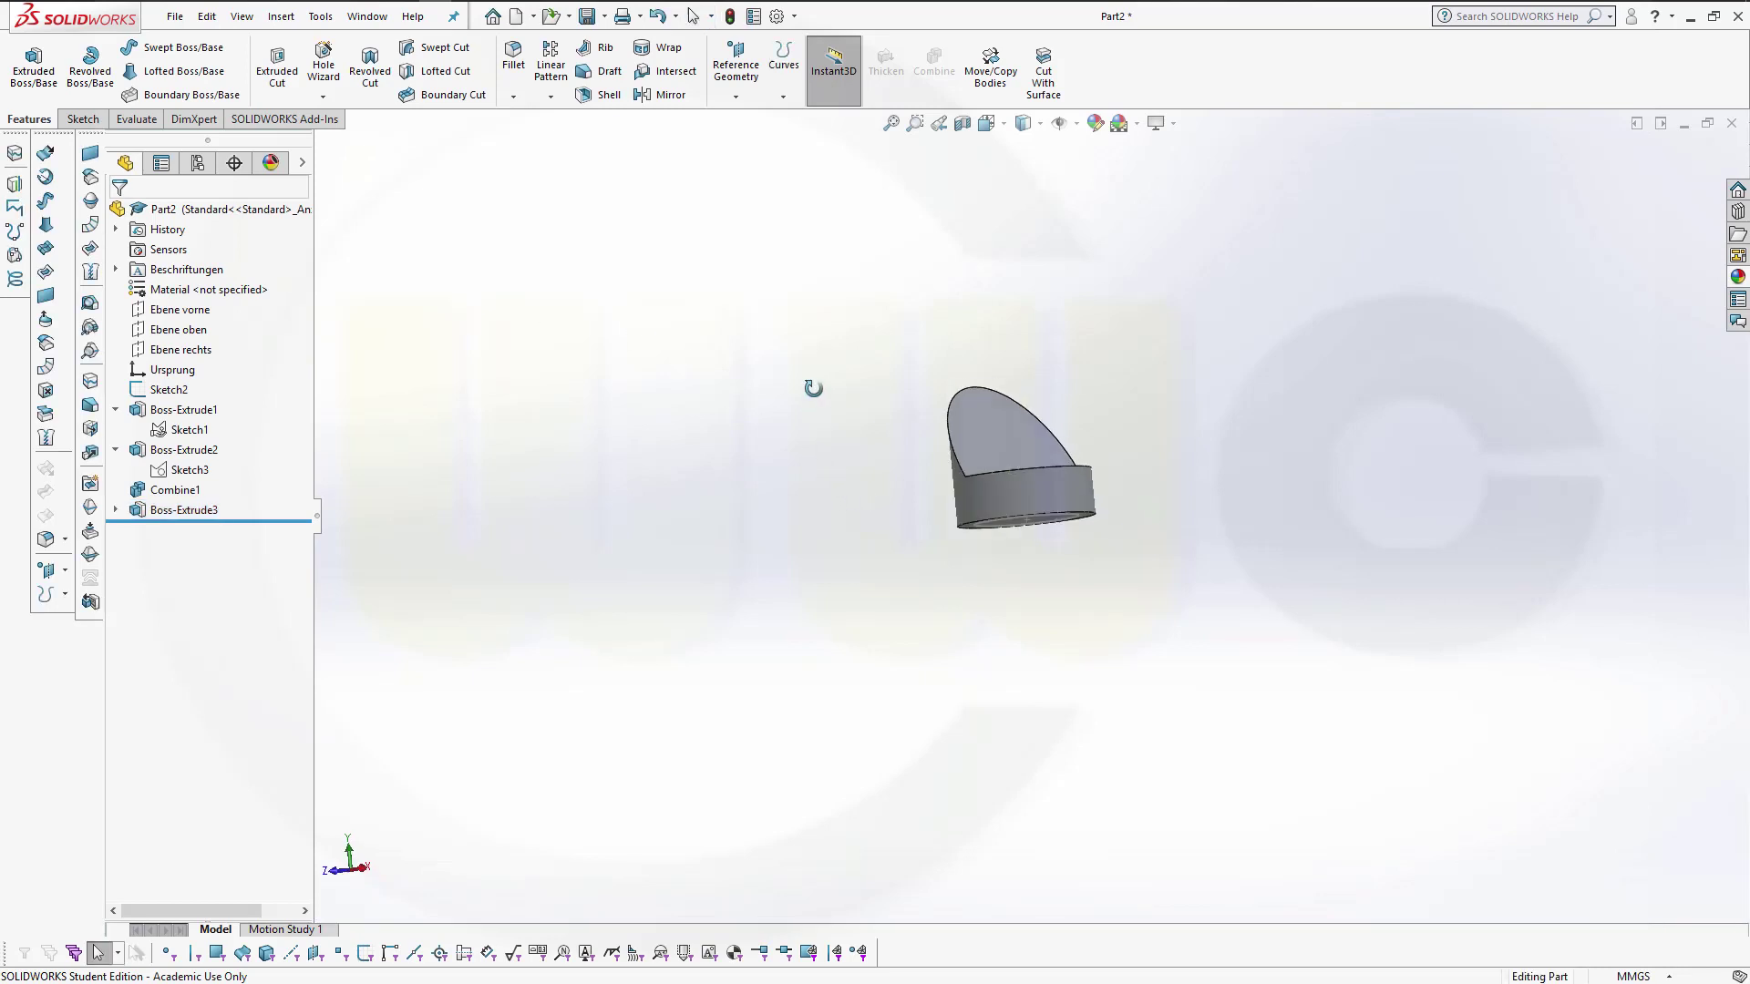
# Step: Extrude the Sketch2 32 mm circle 1 mm downward as a thin disc beneath the base
pyautogui.click(27, 77)
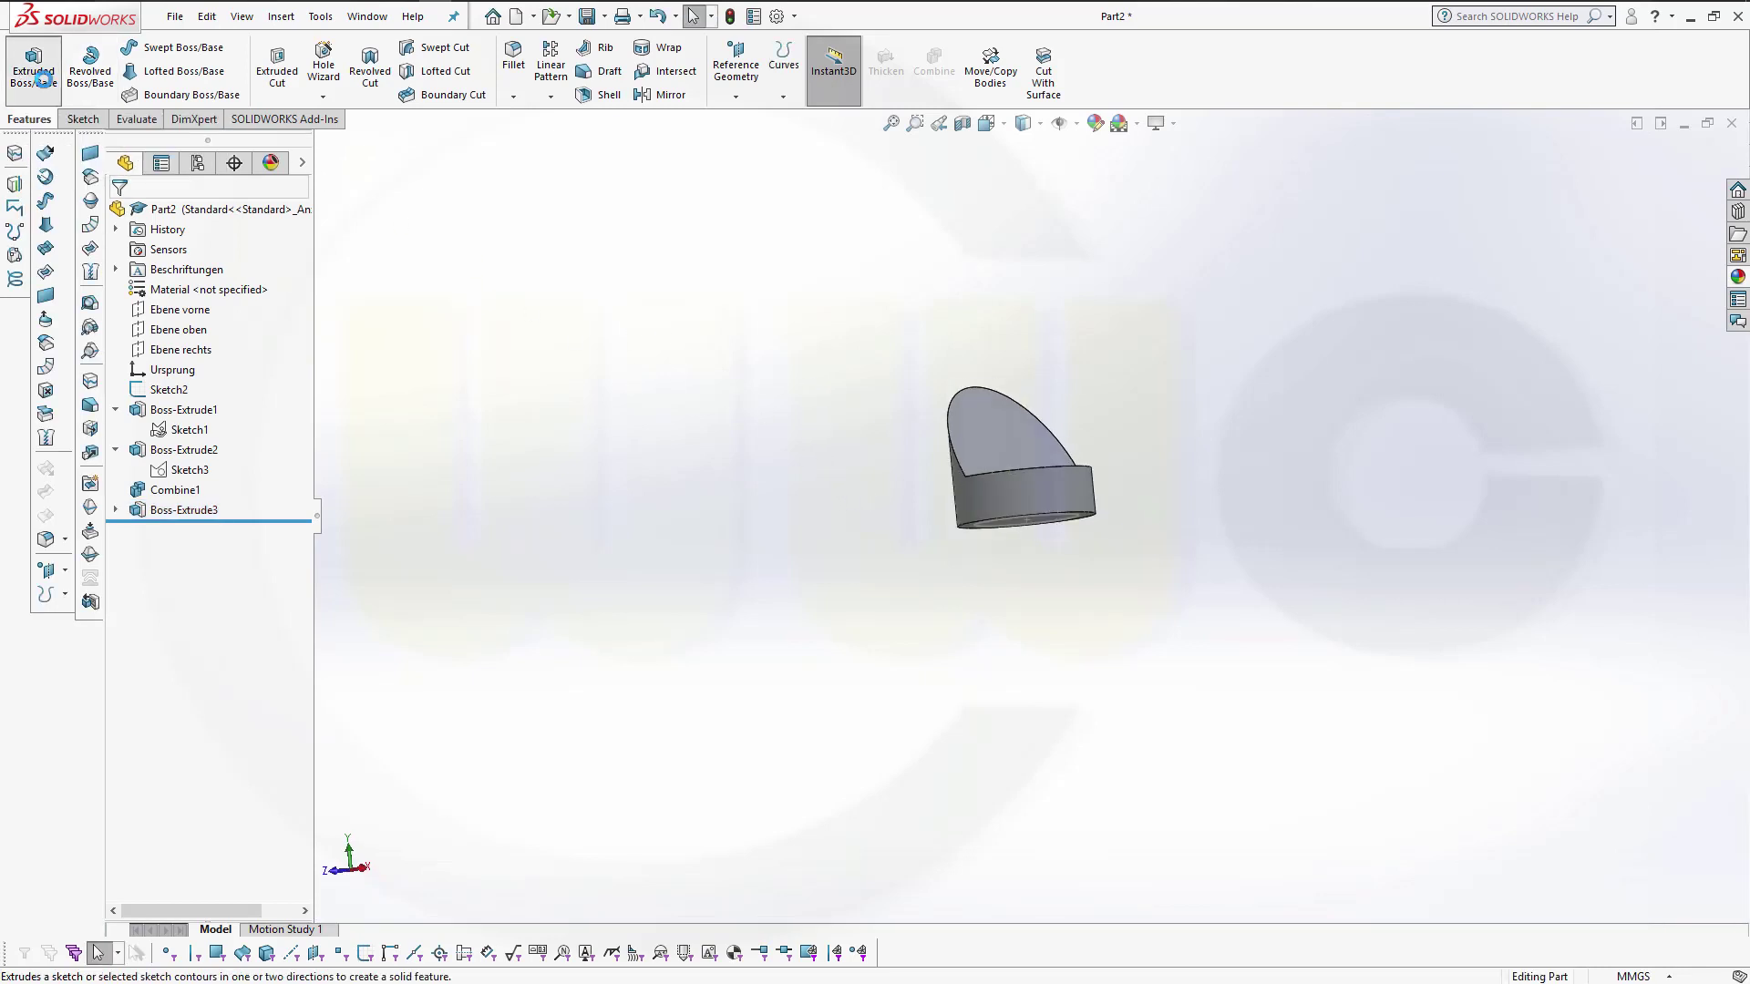
pyautogui.click(1076, 515)
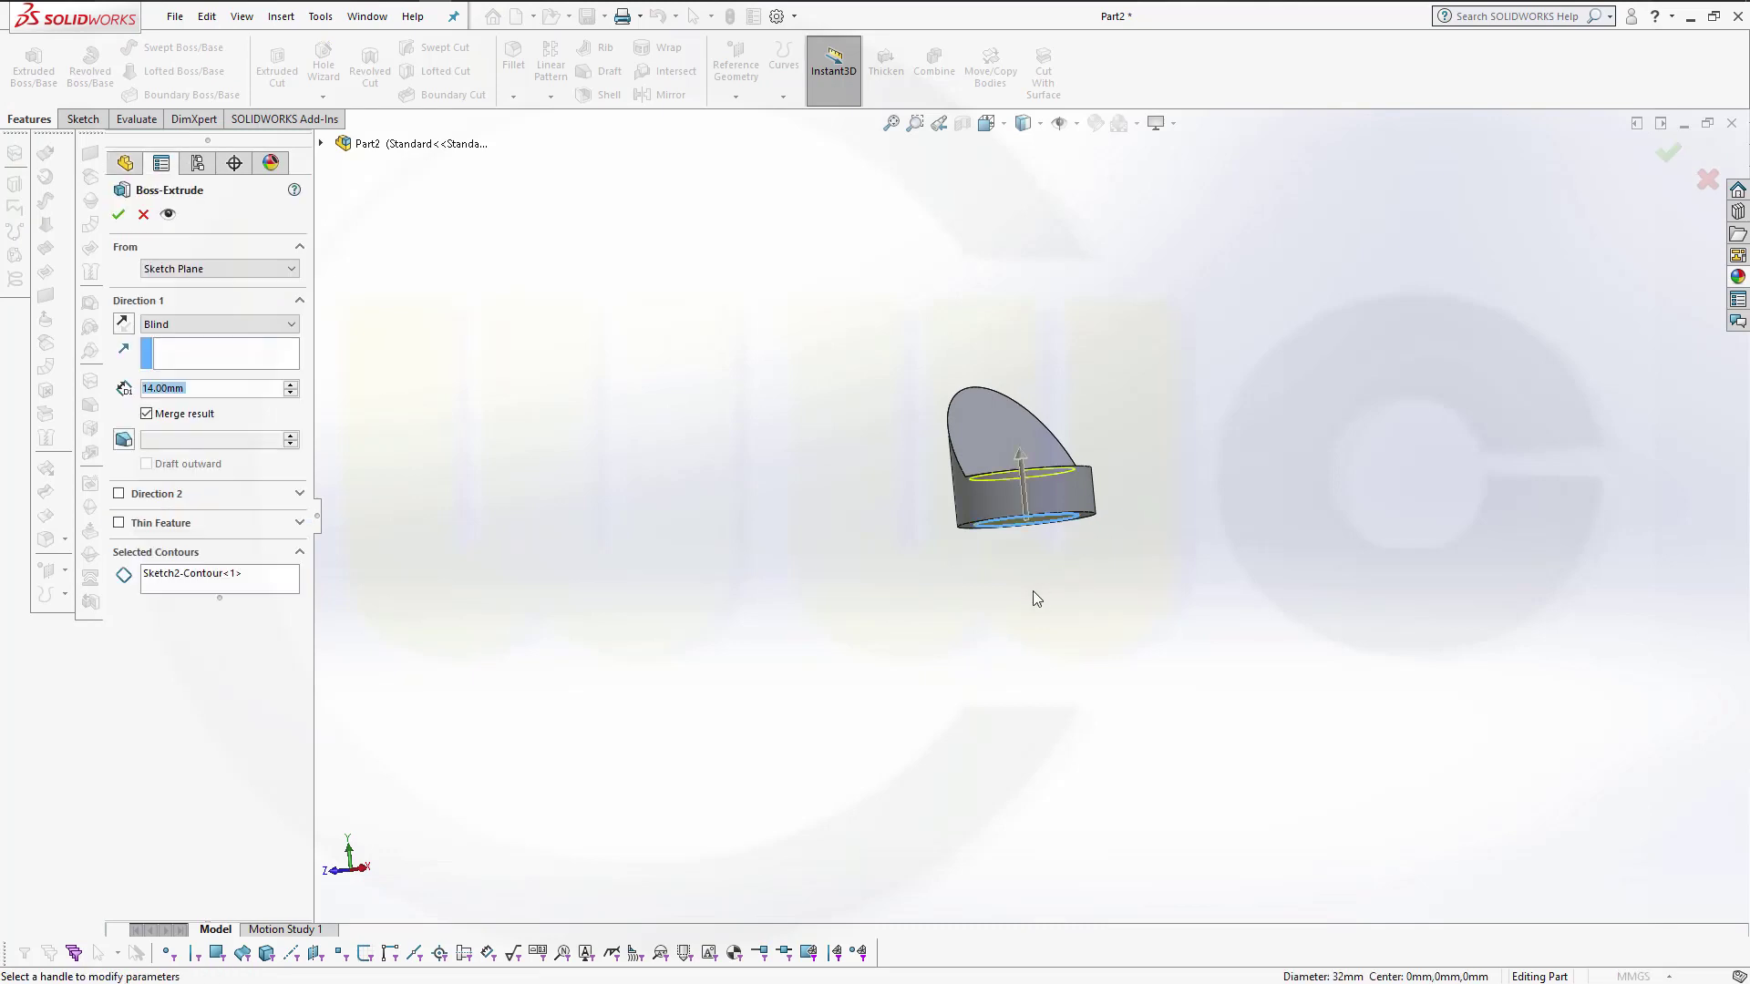
pyautogui.click(122, 325)
pyautogui.write('1')
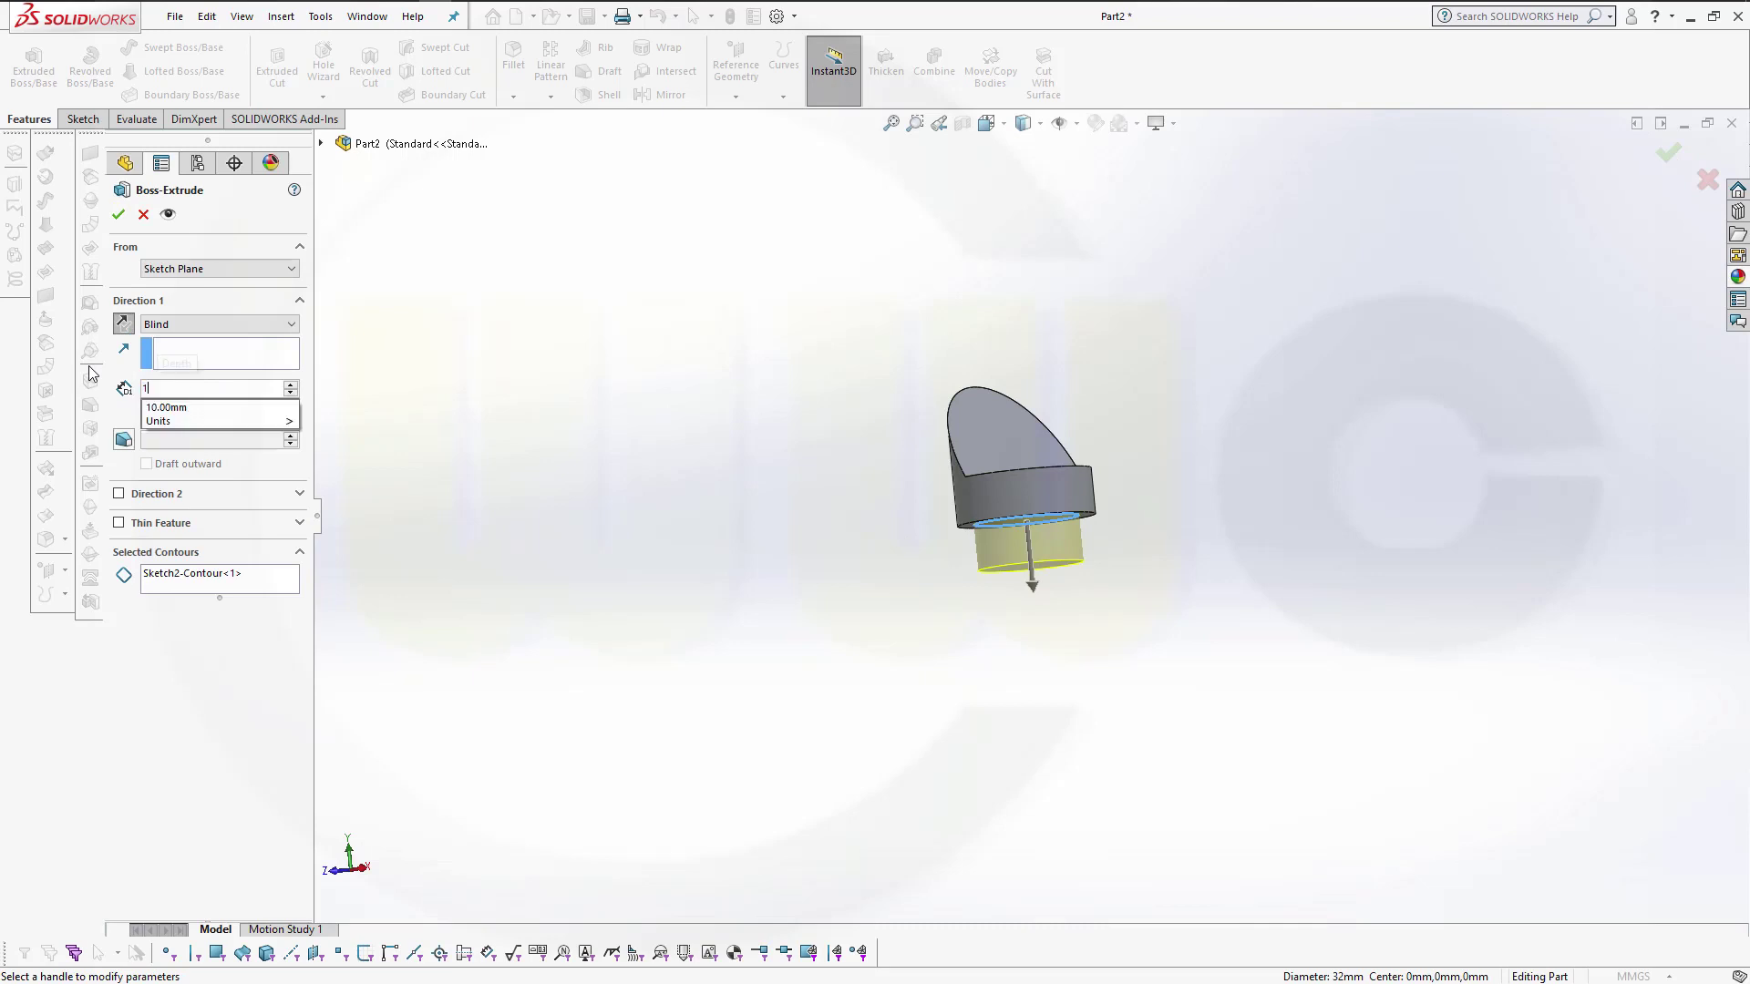
pyautogui.press('Return')
pyautogui.click(118, 216)
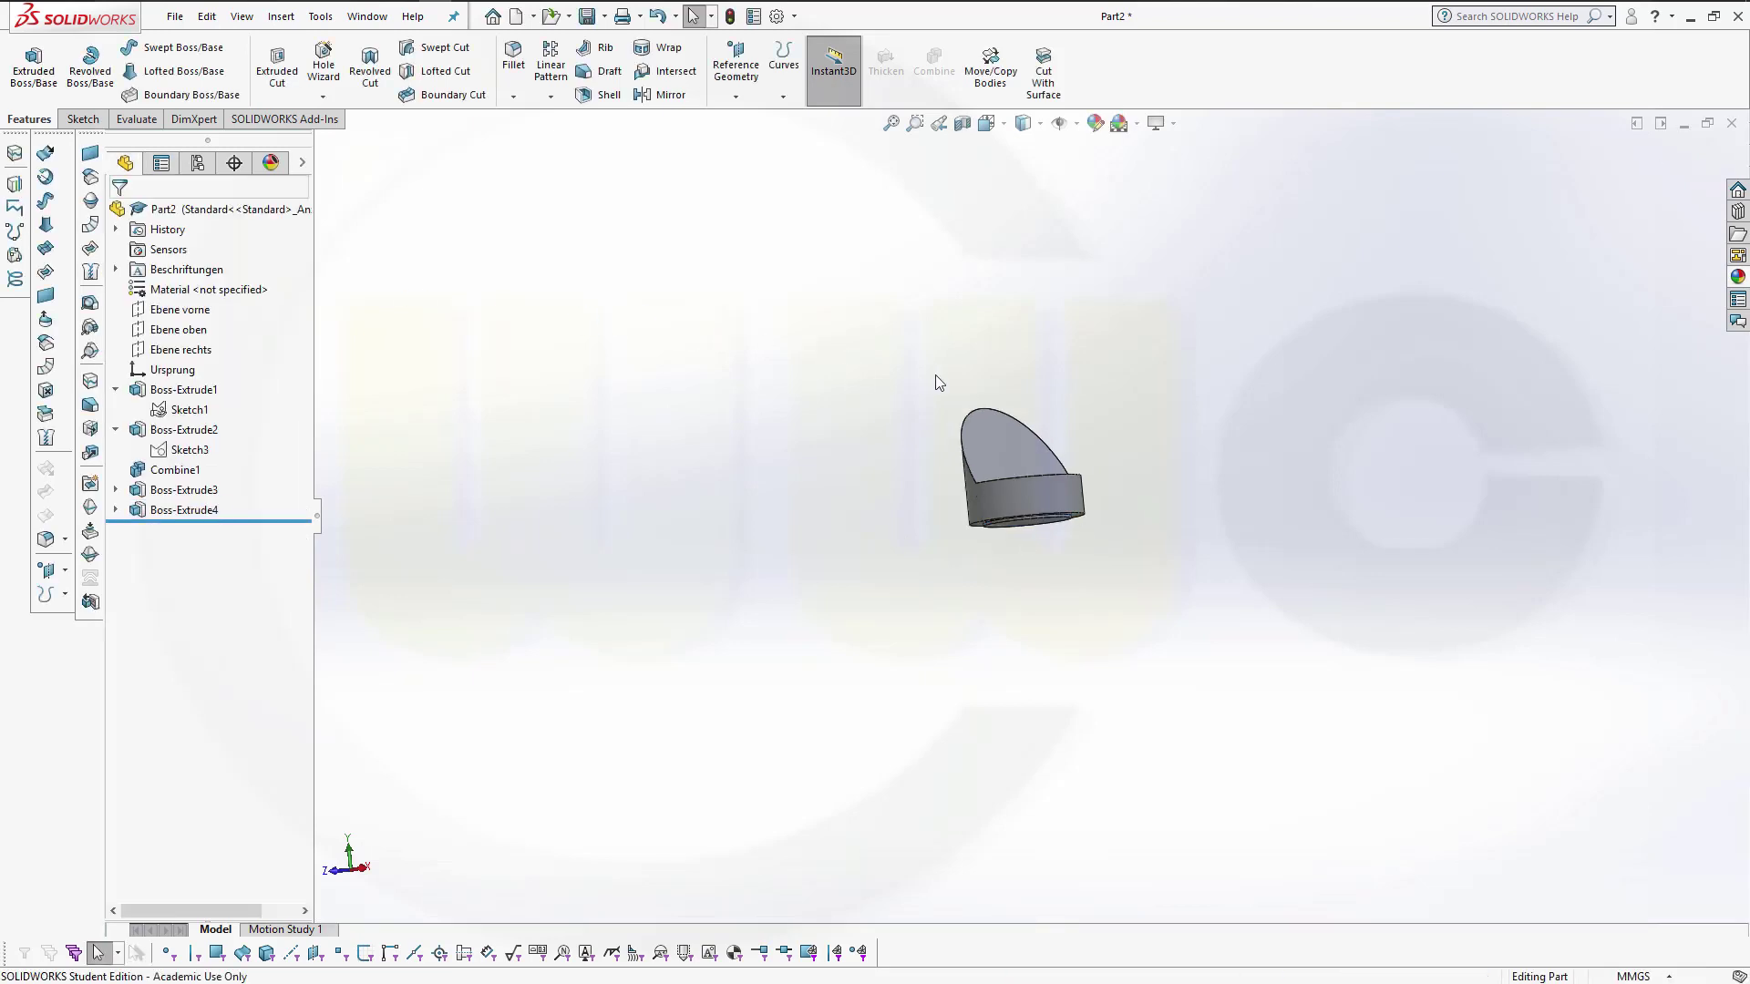
# Step: Extrude Sketch3's bracket profile Mid Plane to 32 mm, merging it onto the round base
pyautogui.moveTo(936, 378); pyautogui.dragTo(1016, 470, button='middle')
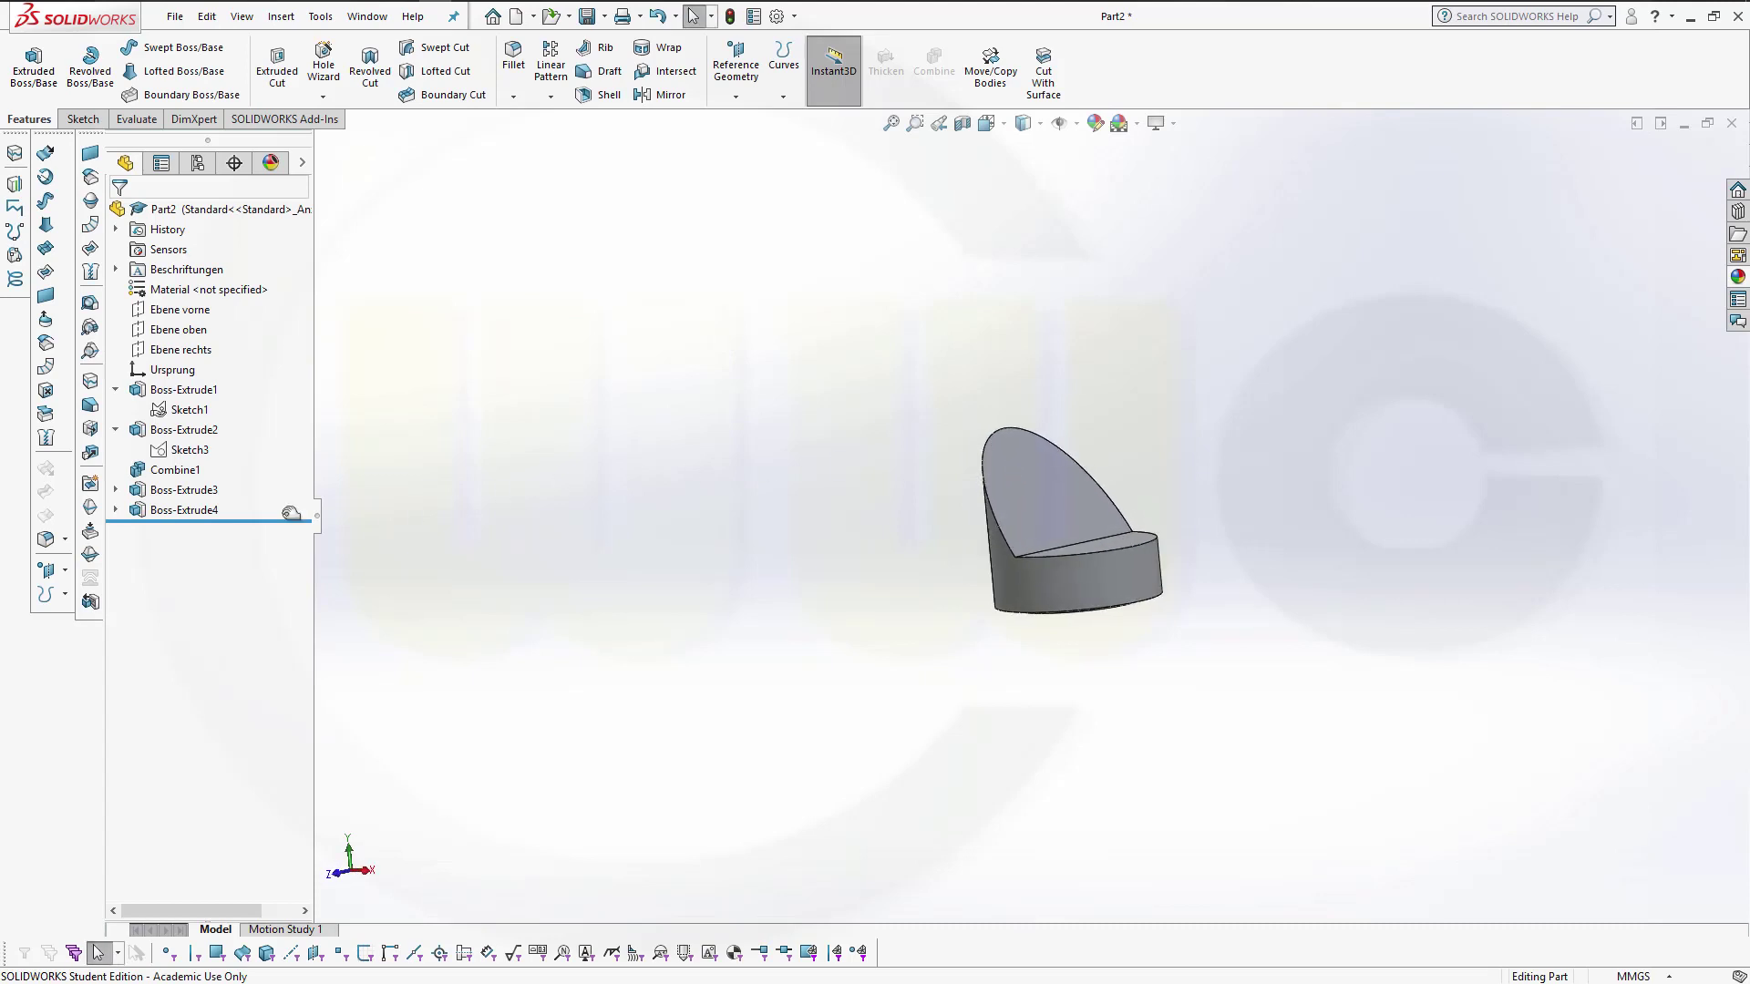
pyautogui.click(191, 449)
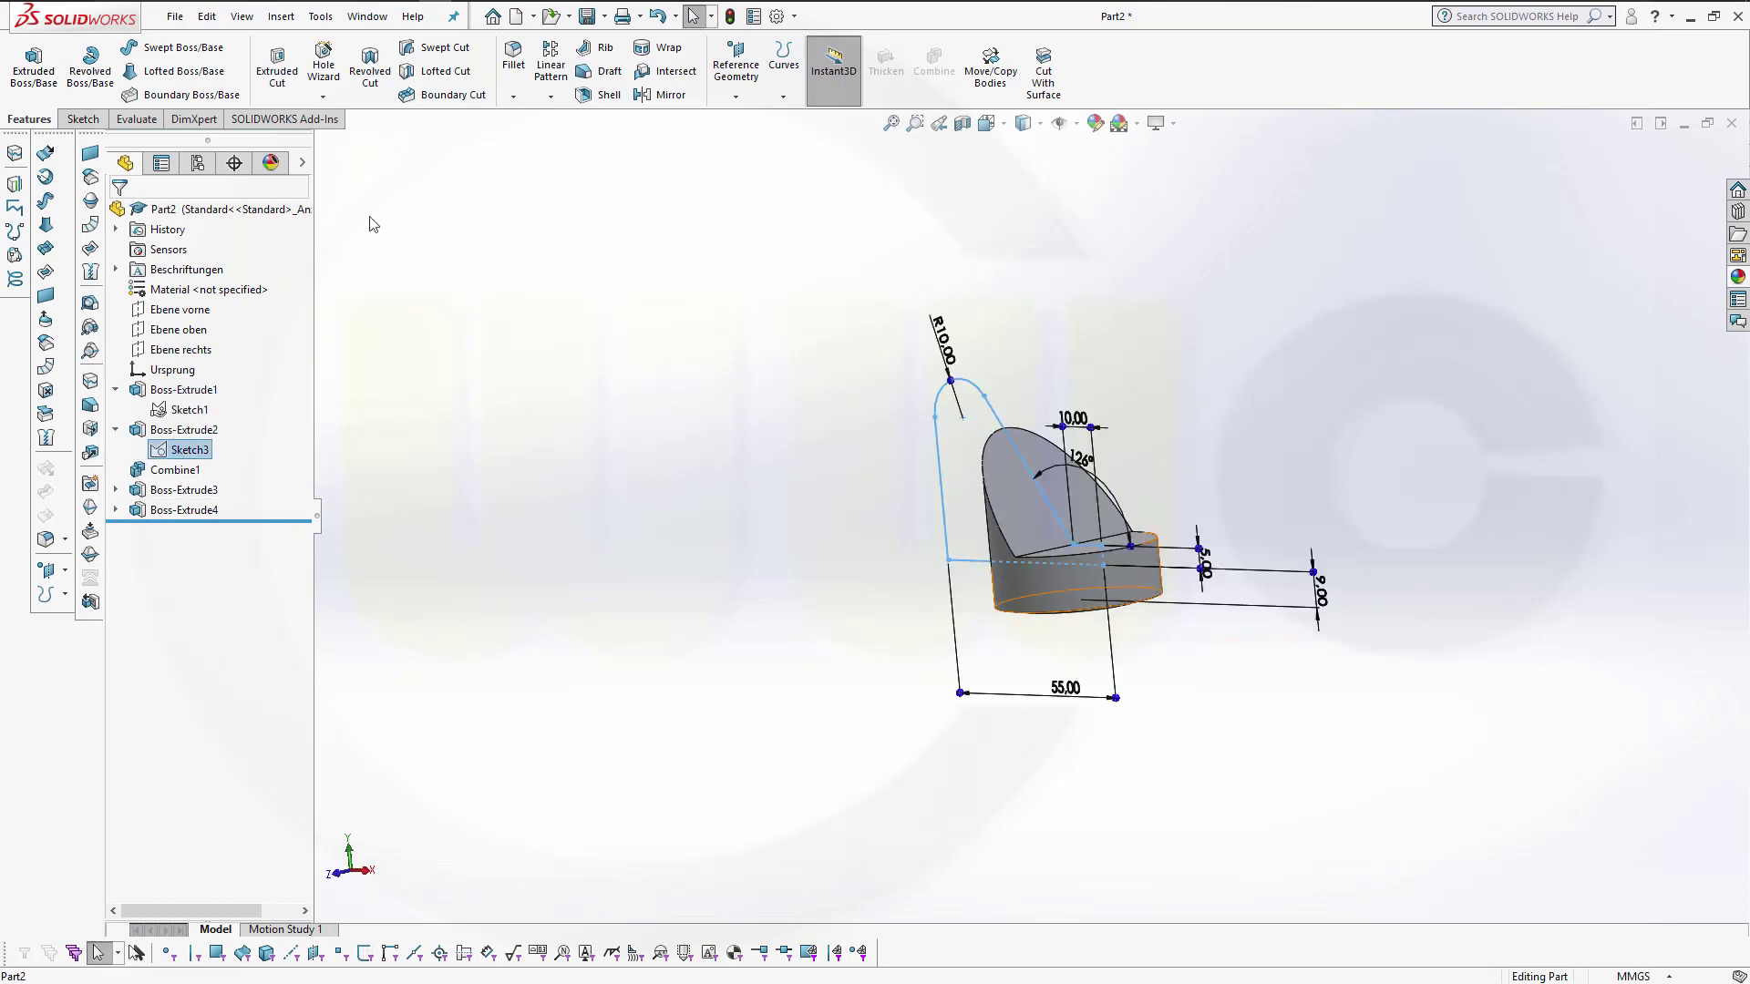
pyautogui.click(35, 79)
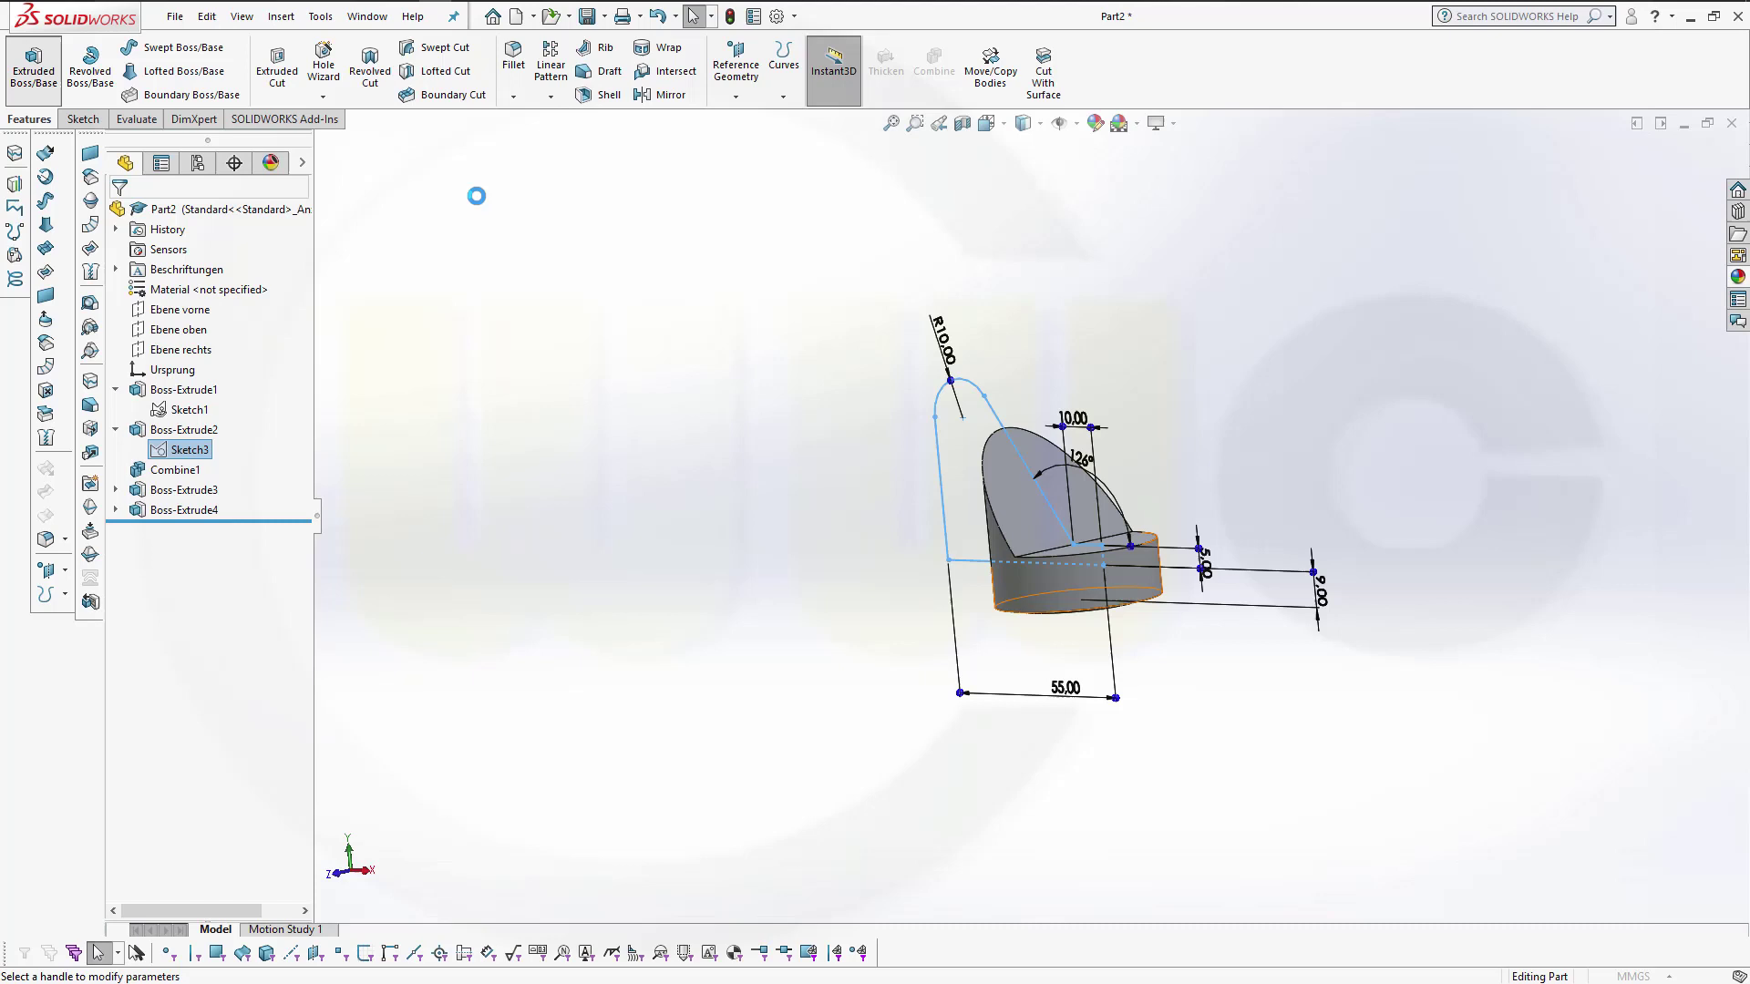
pyautogui.click(264, 325)
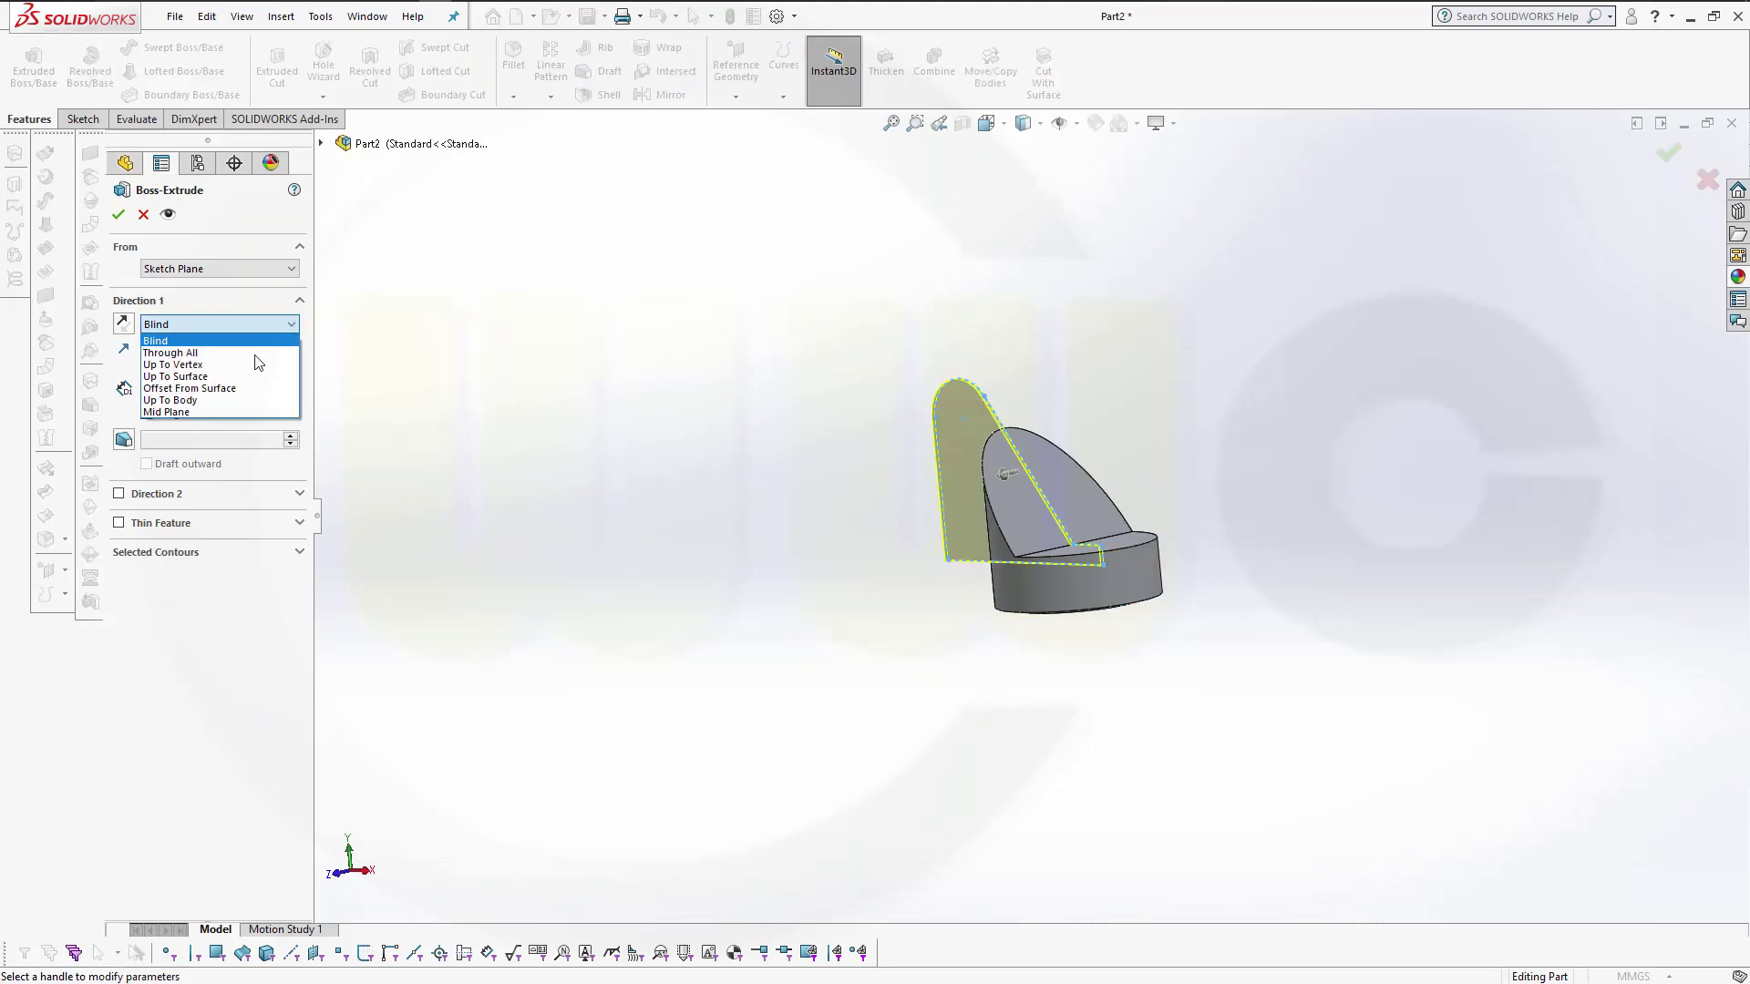
pyautogui.click(252, 415)
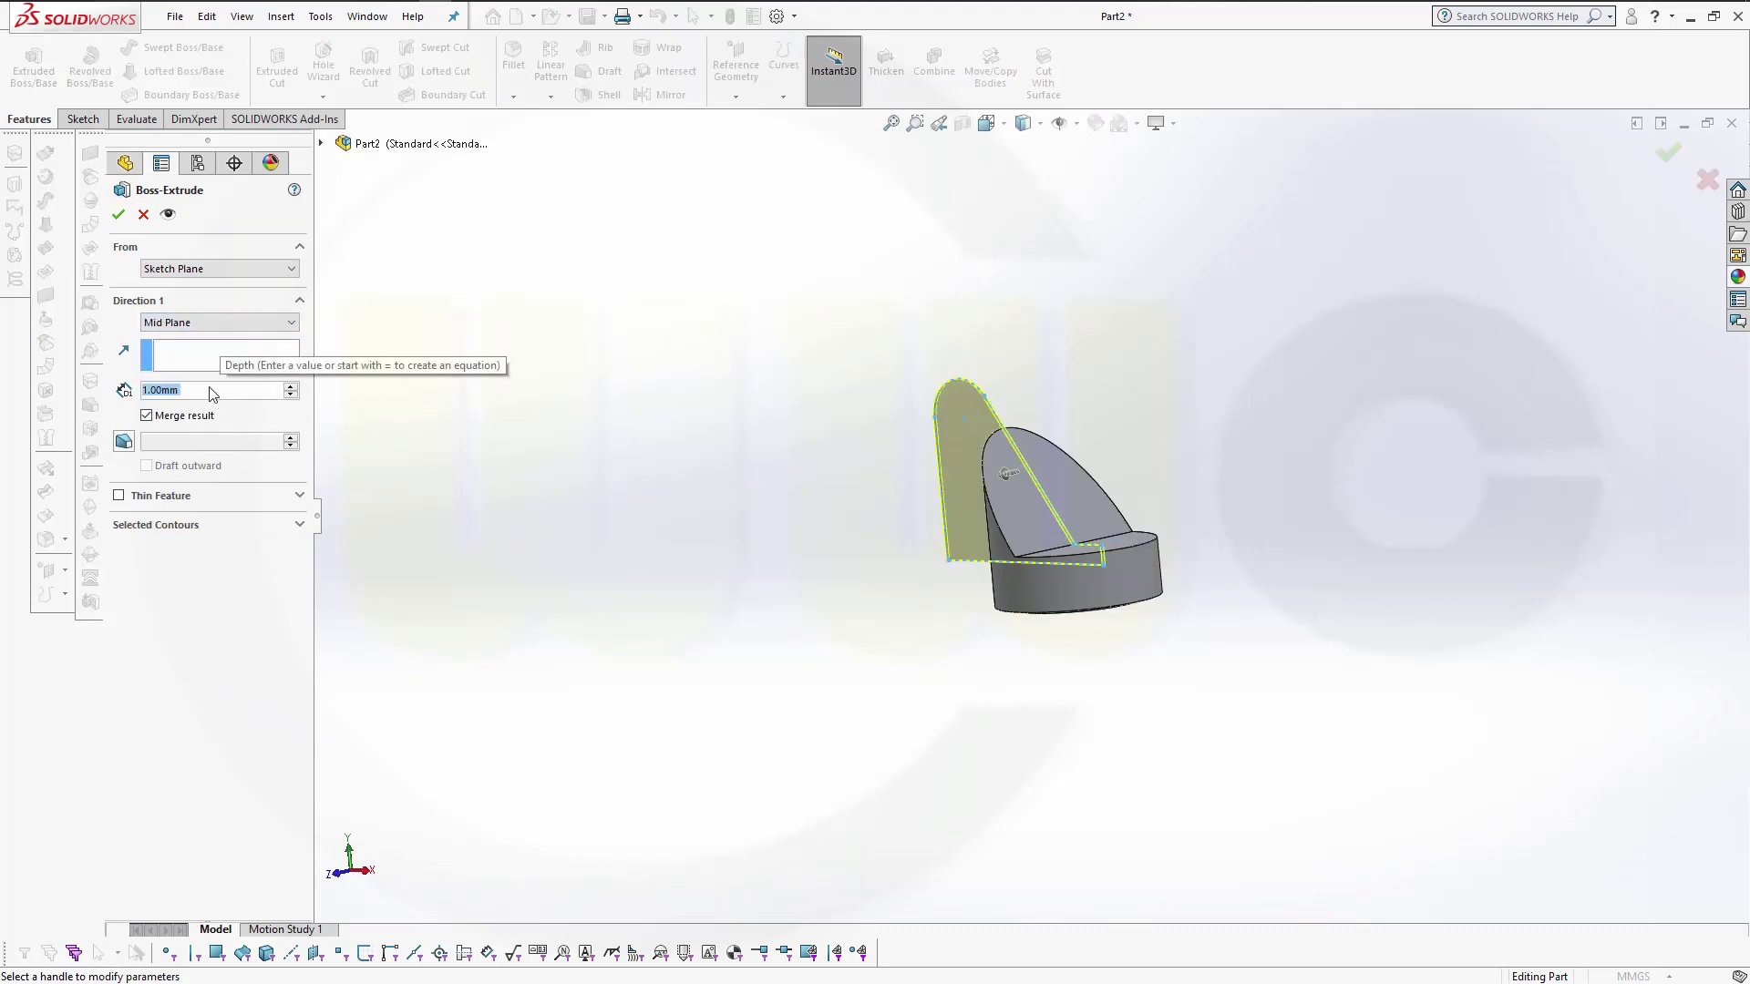
pyautogui.write('32')
pyautogui.press('Return')
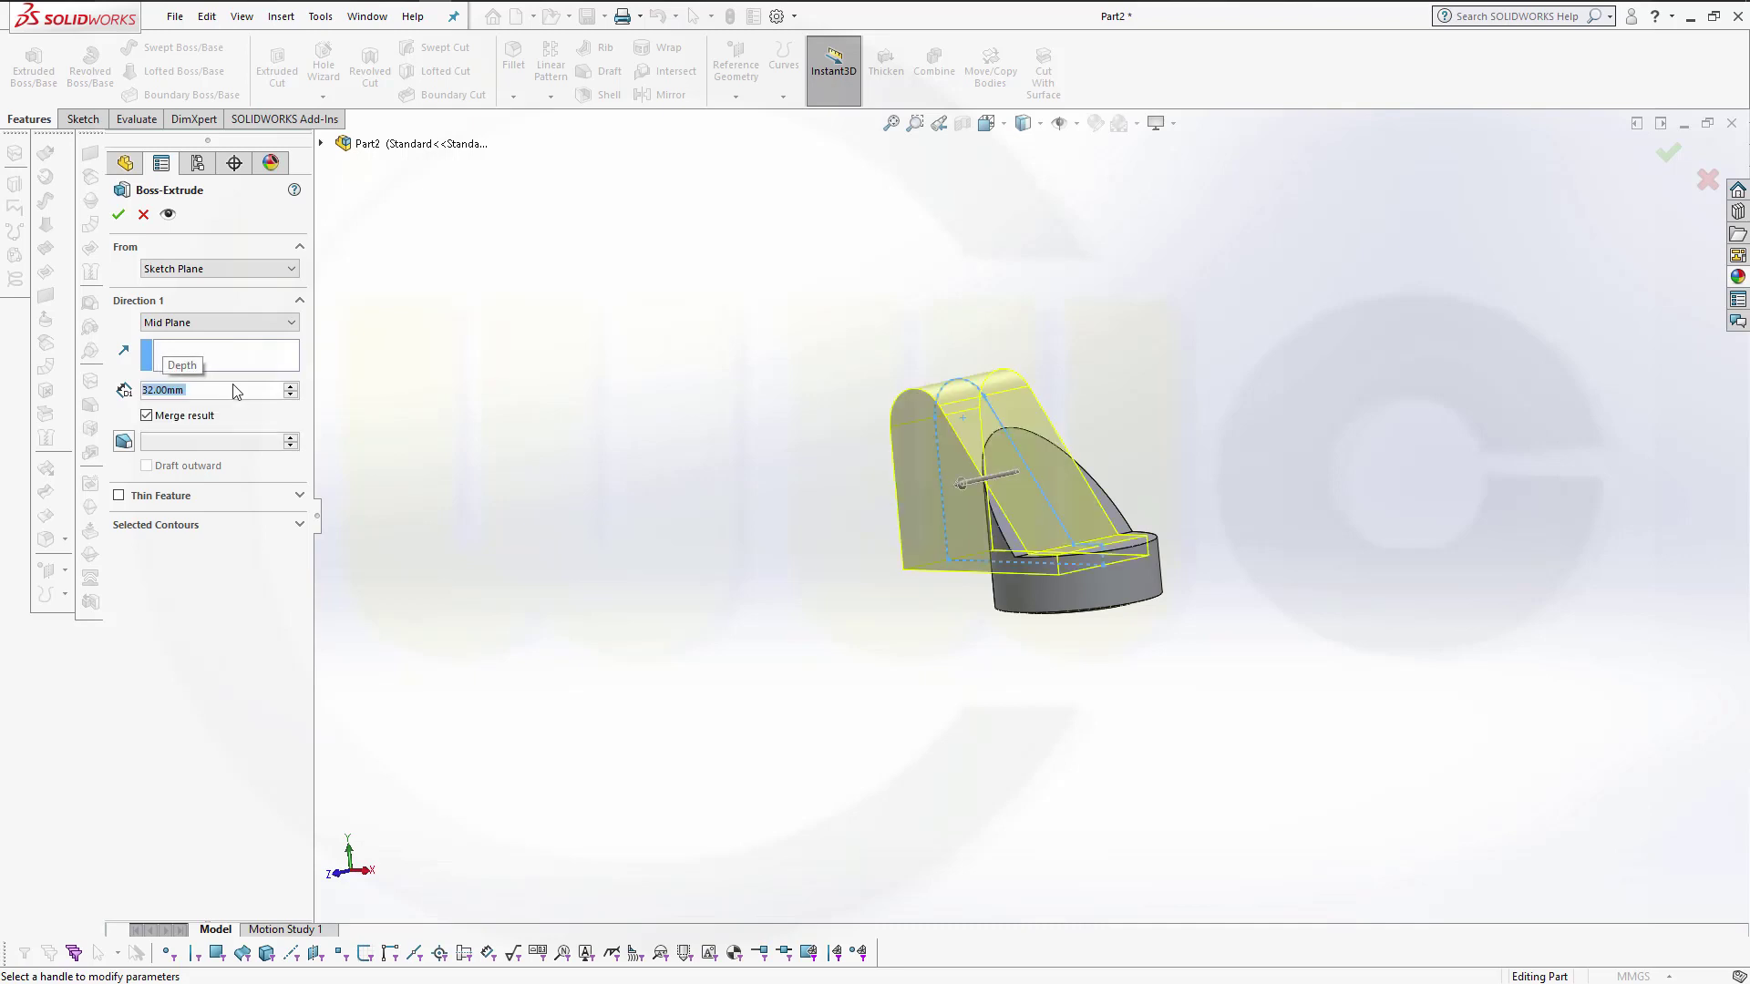
pyautogui.click(118, 216)
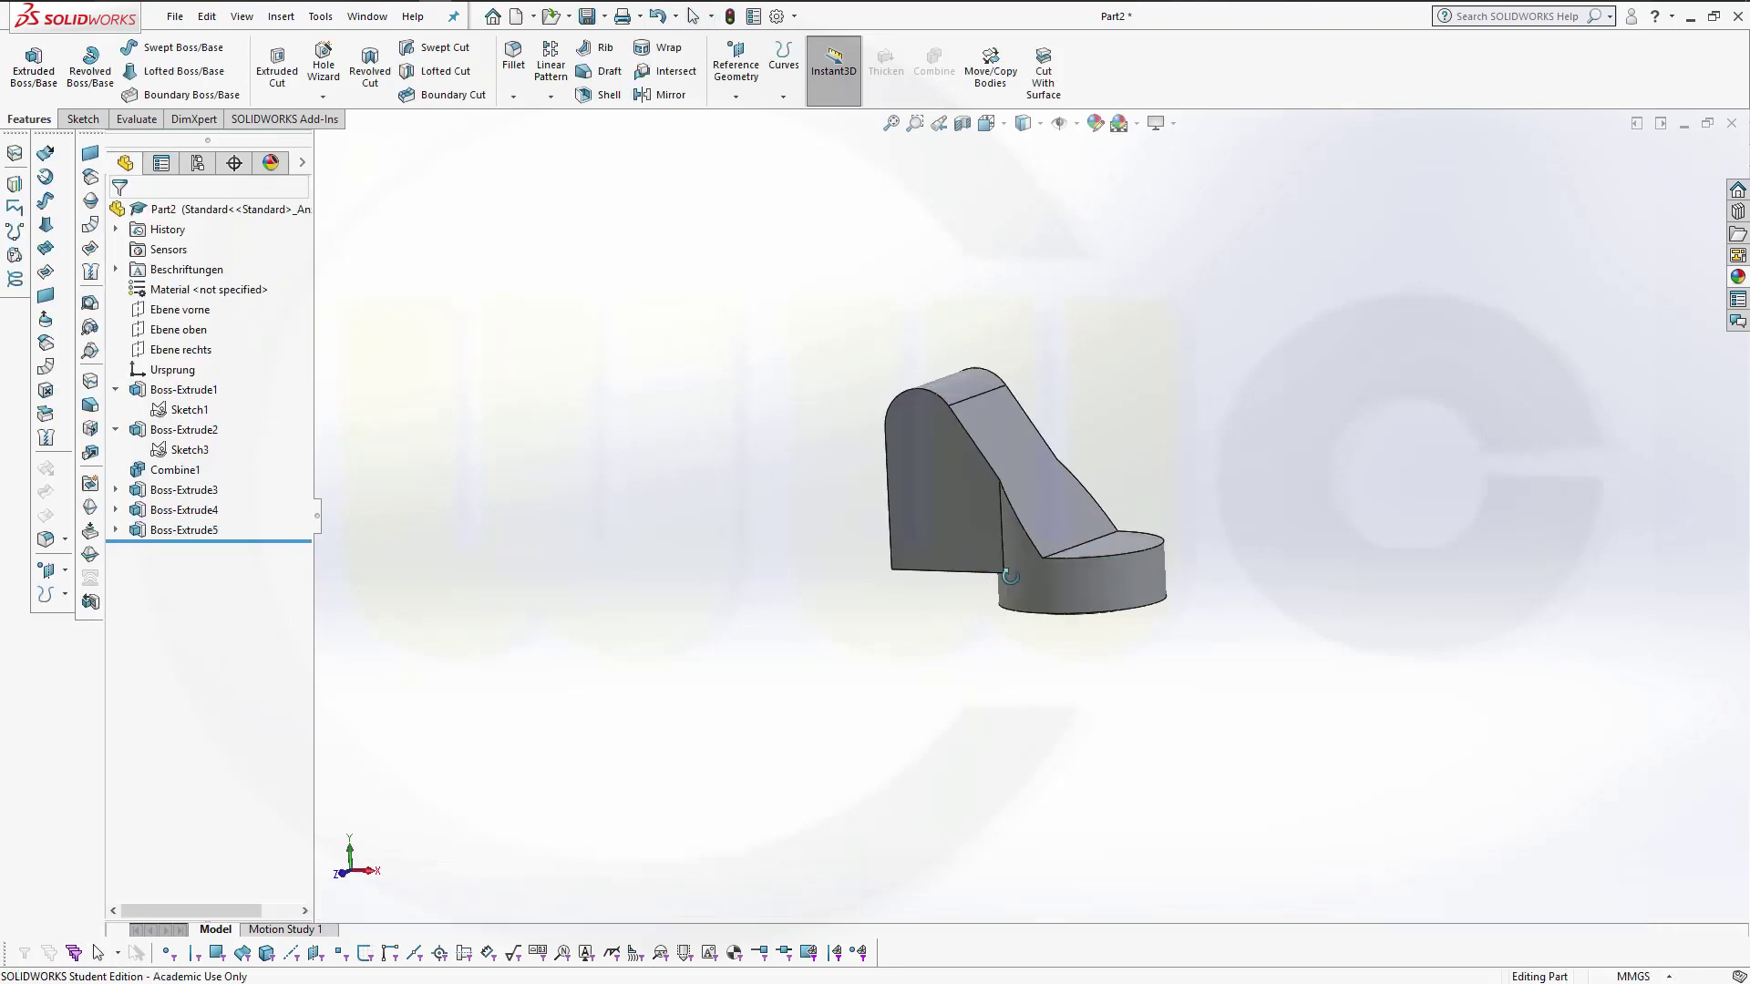
# Step: Add a 5 mm constant-size fillet to the bracket bottom, cylinder bottom and lower front edges
pyautogui.scroll(-3, 1026, 518)
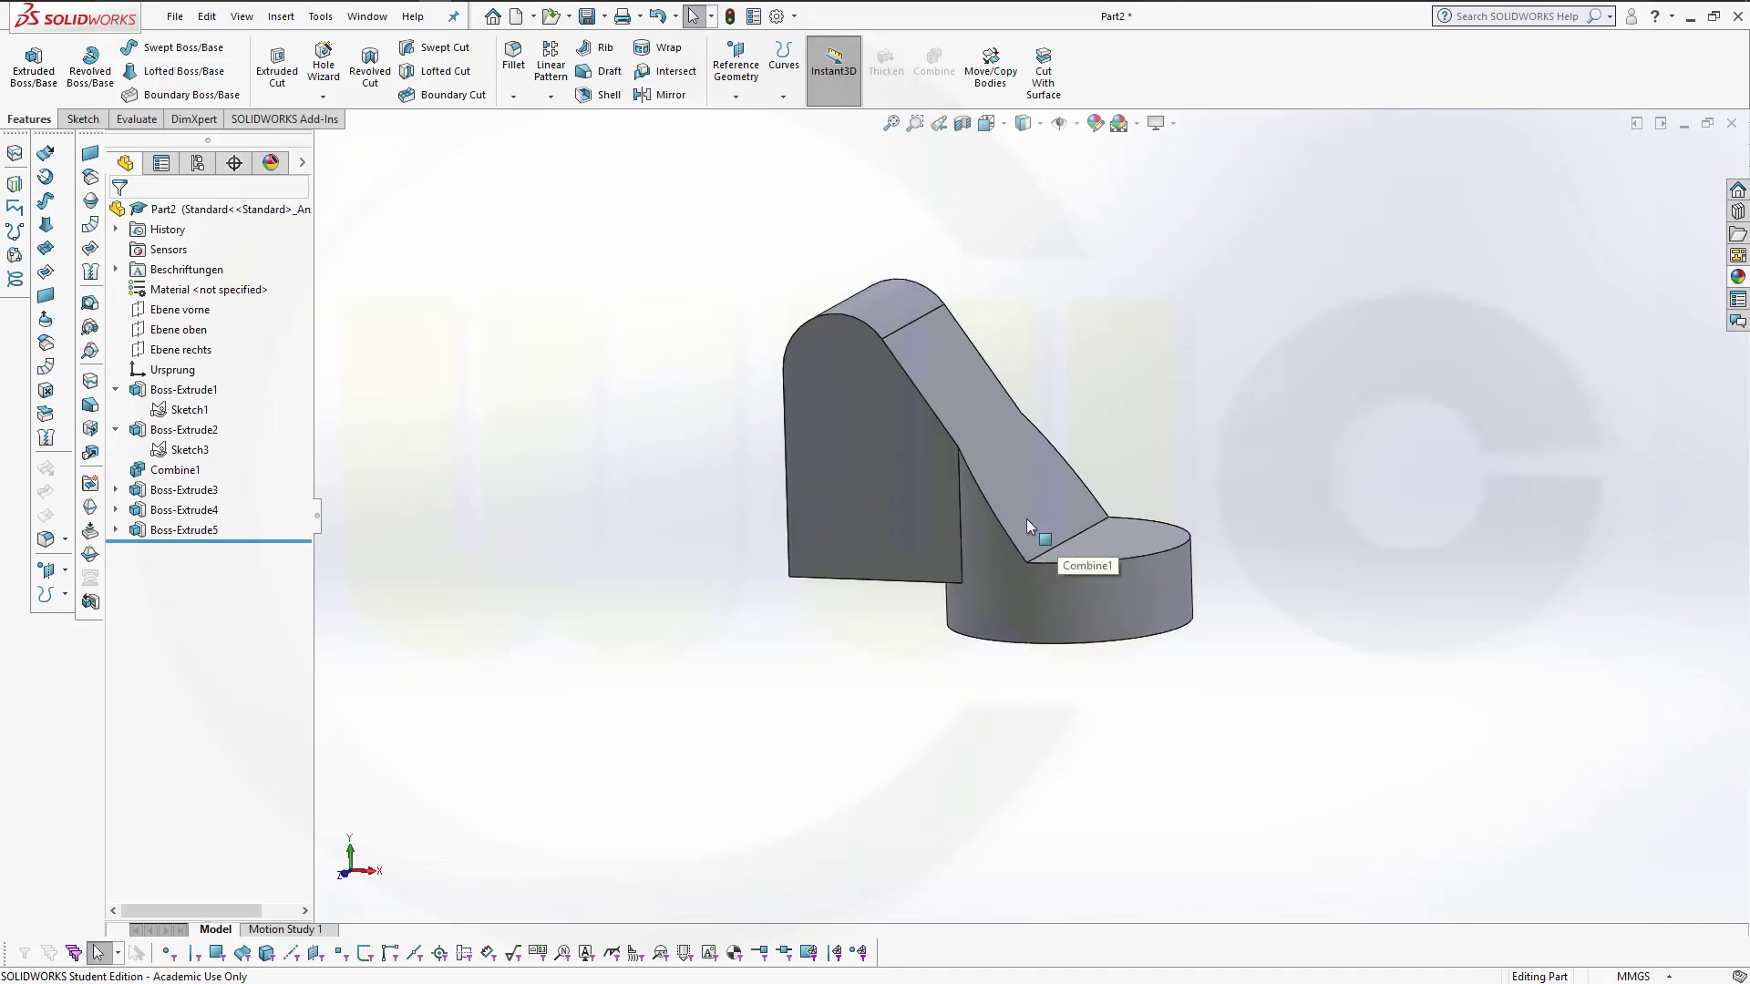
pyautogui.scroll(-2, 617, 260)
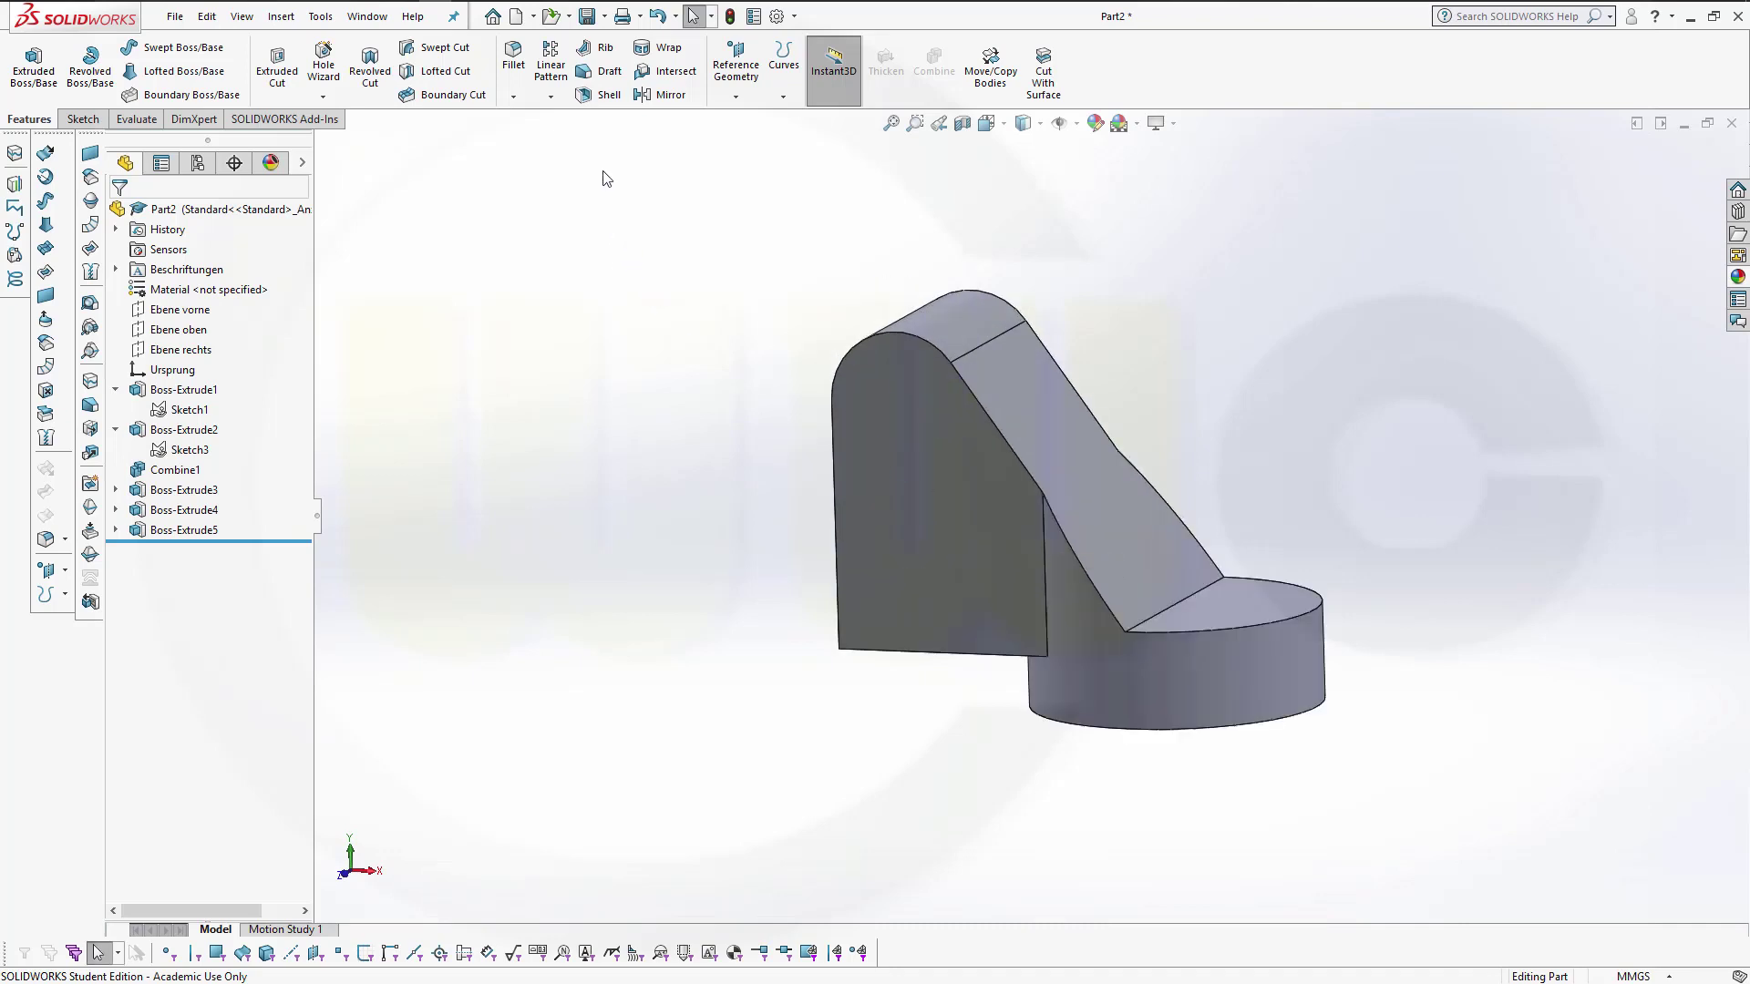
pyautogui.click(513, 56)
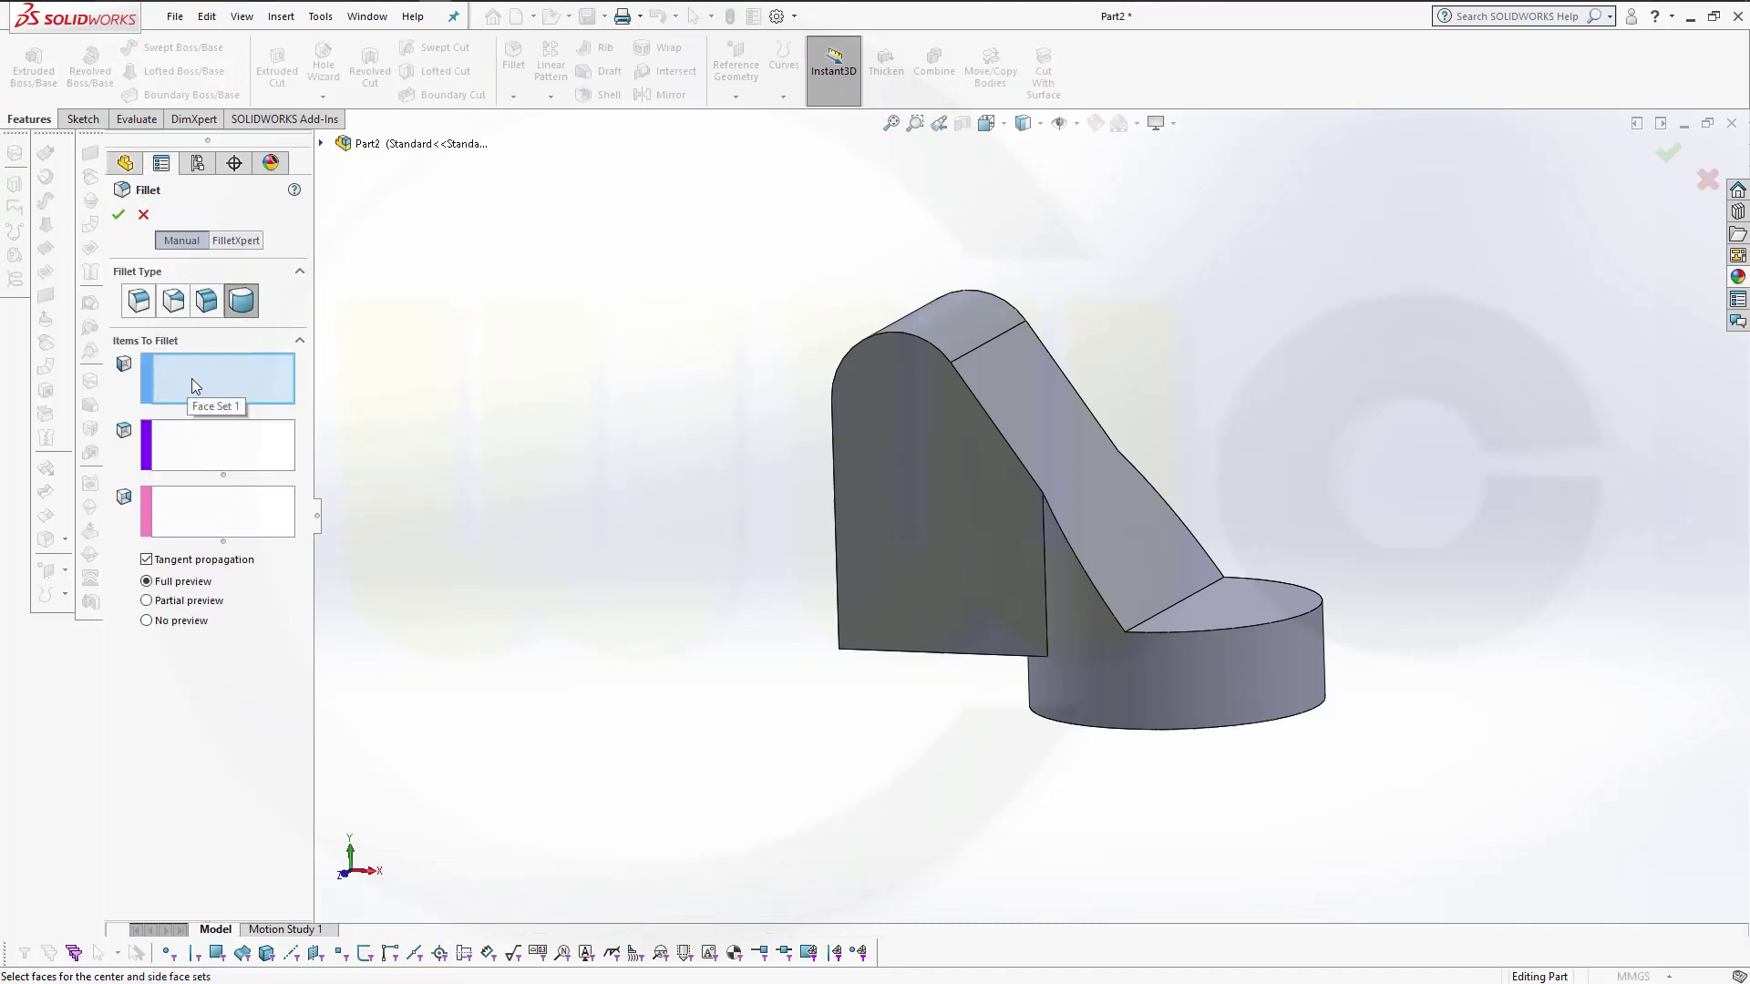
pyautogui.click(137, 303)
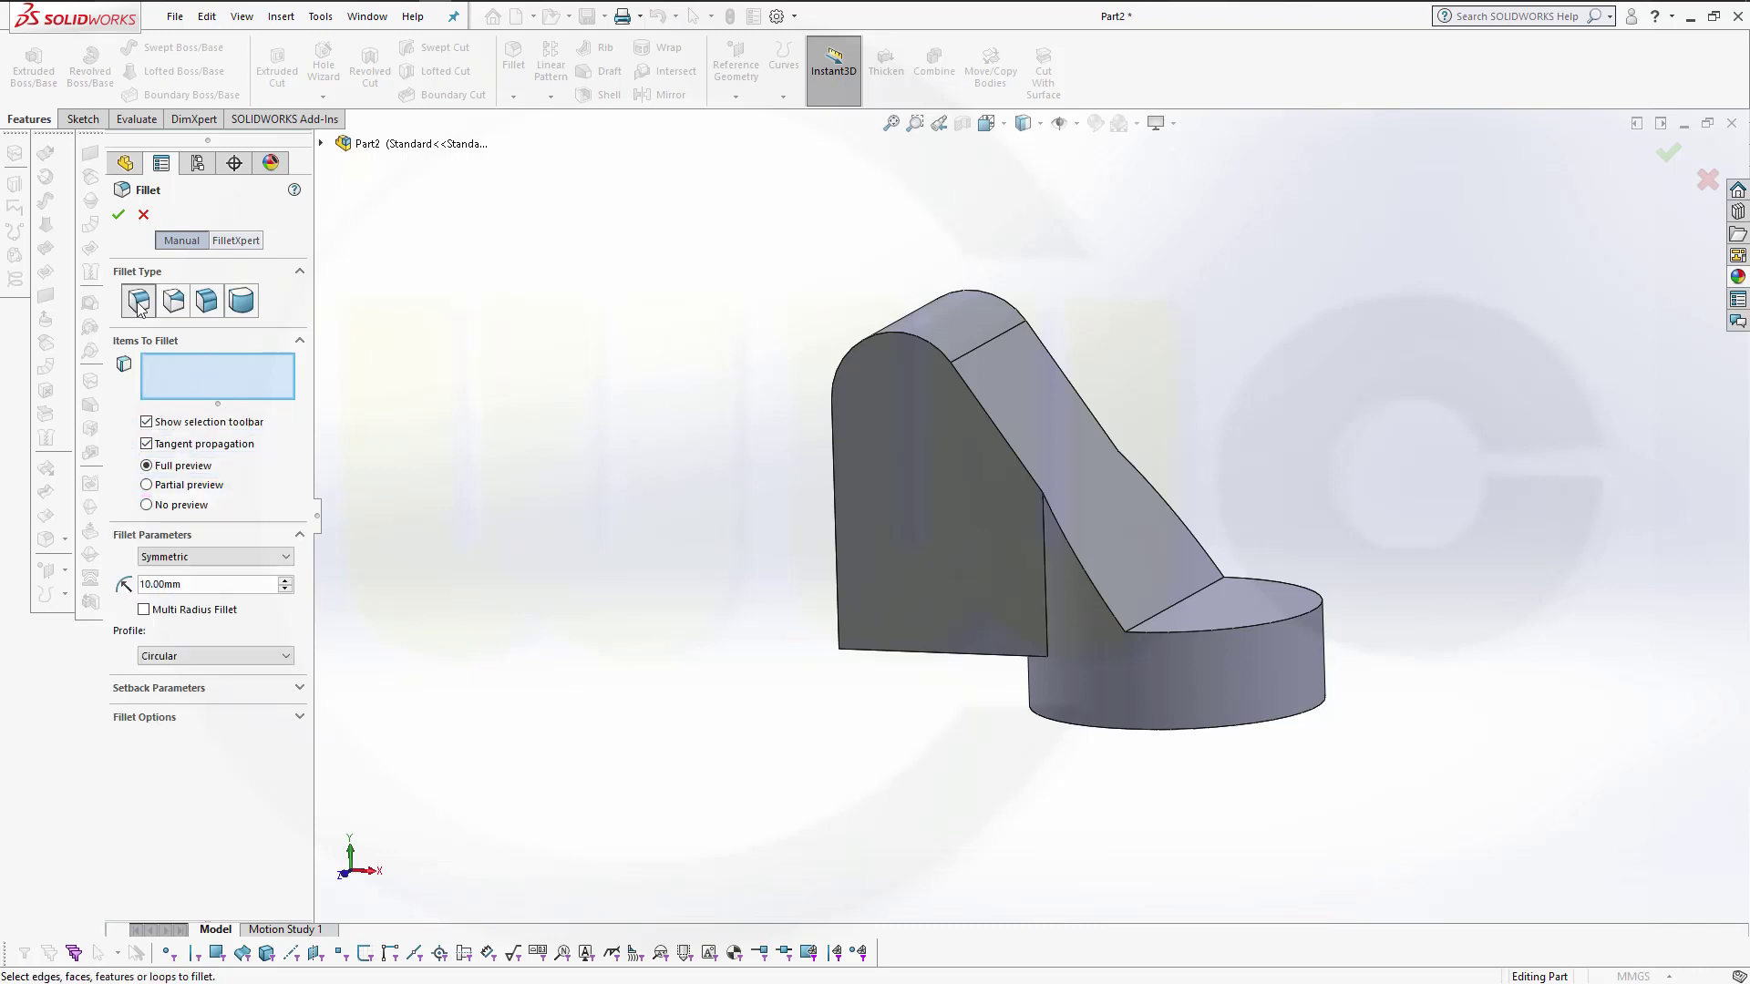
pyautogui.click(210, 584)
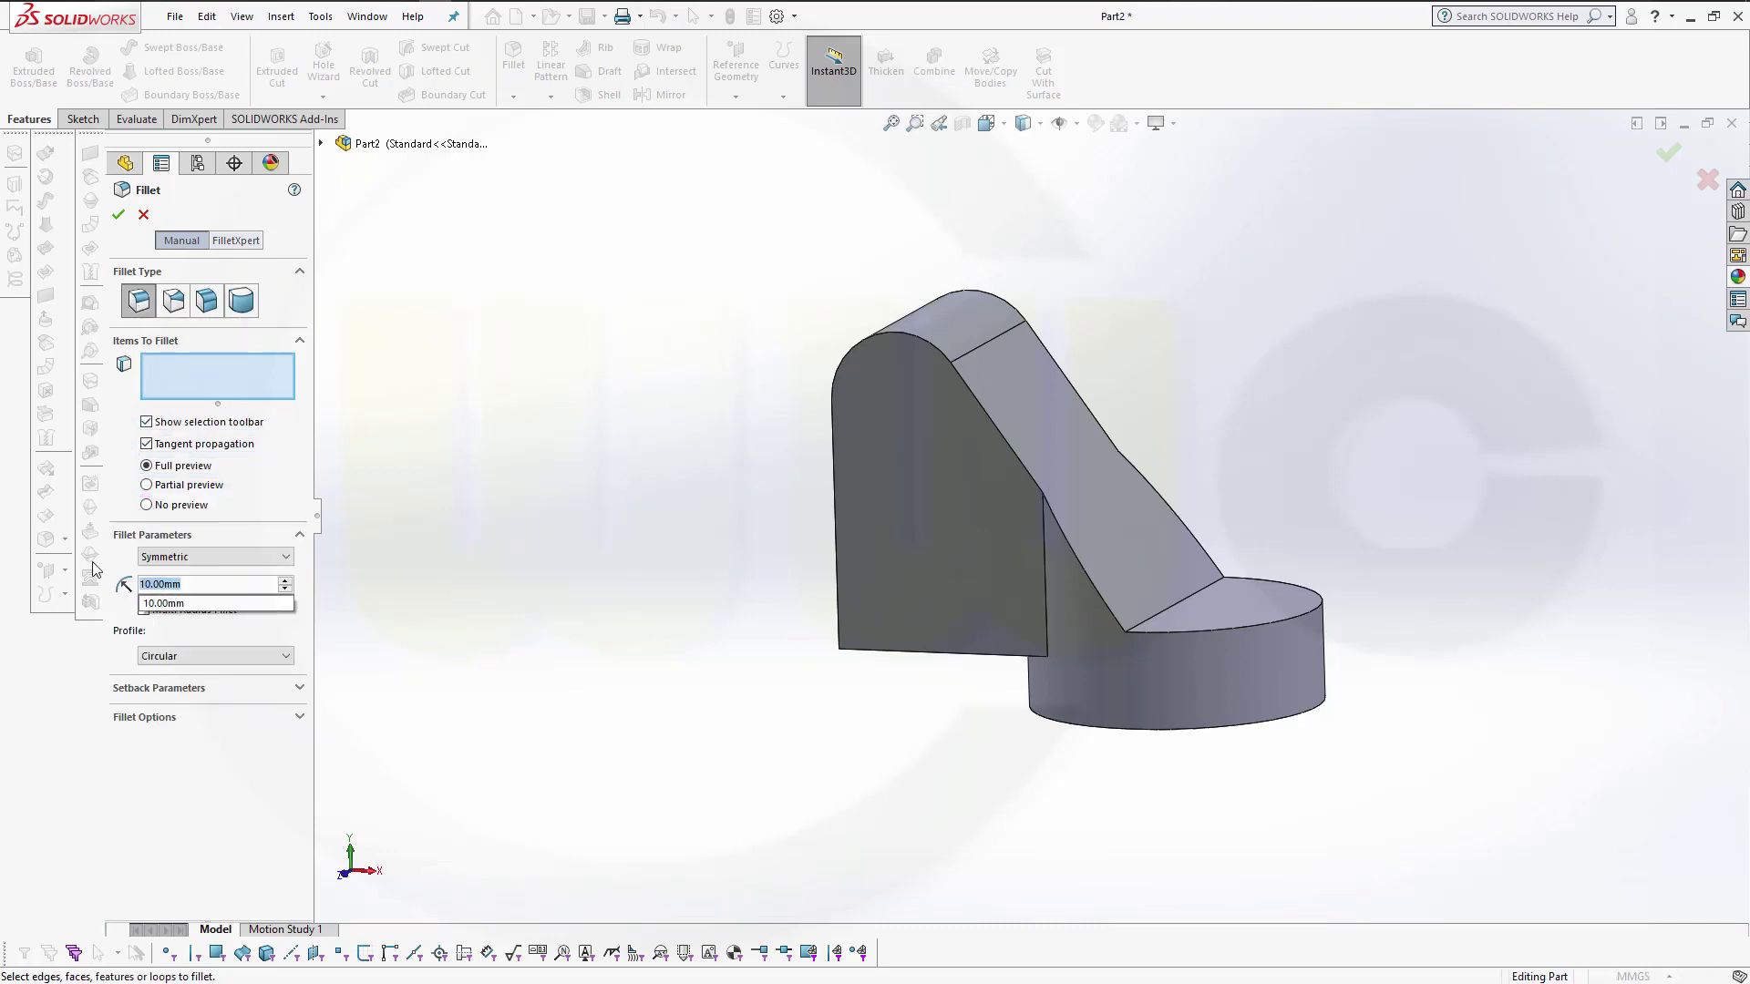
pyautogui.write('5')
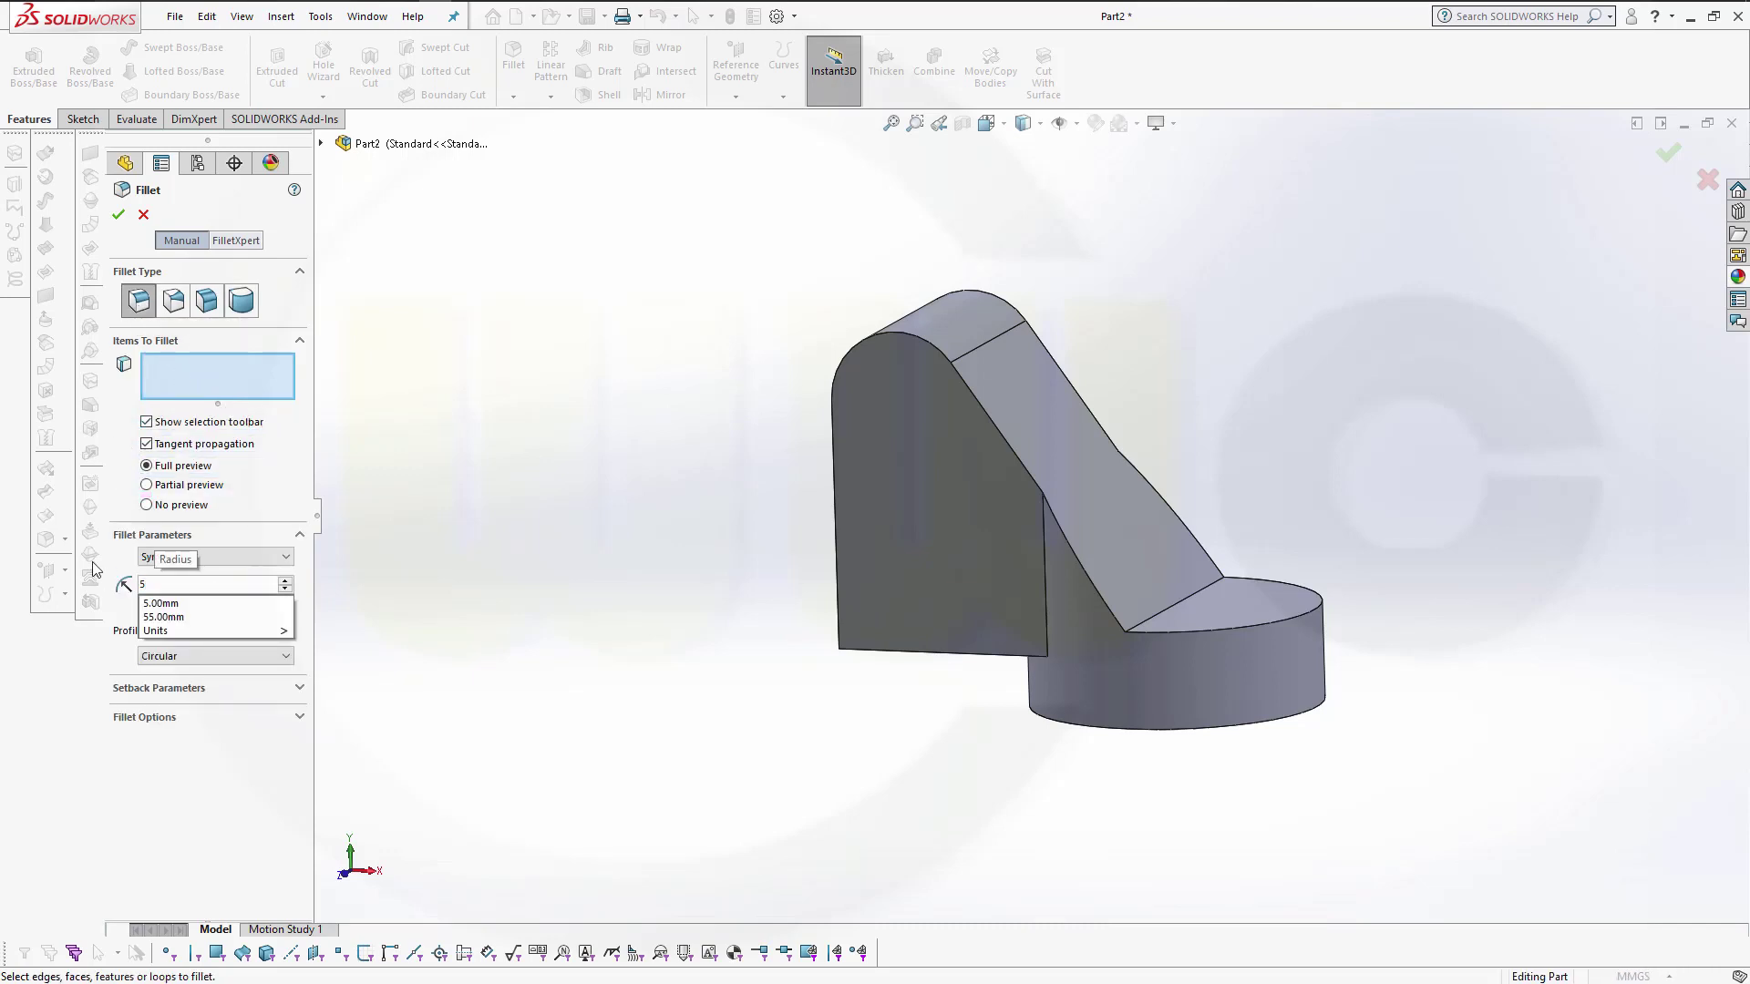
pyautogui.press('Return')
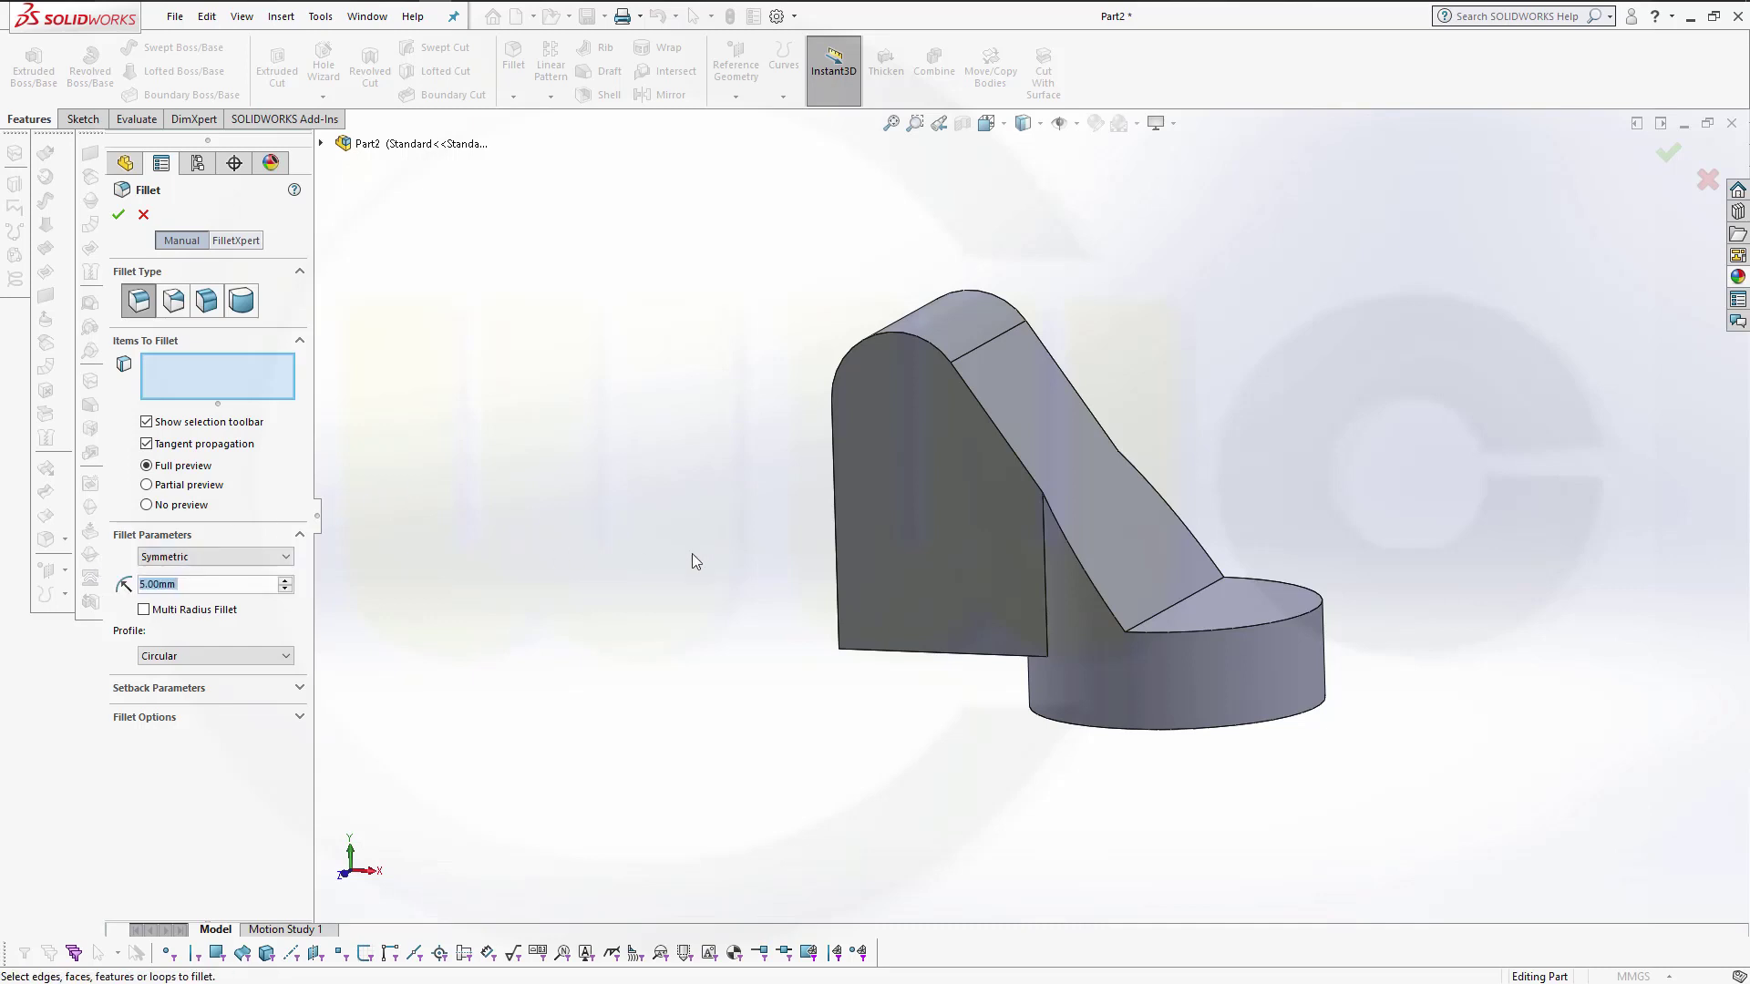
pyautogui.click(893, 654)
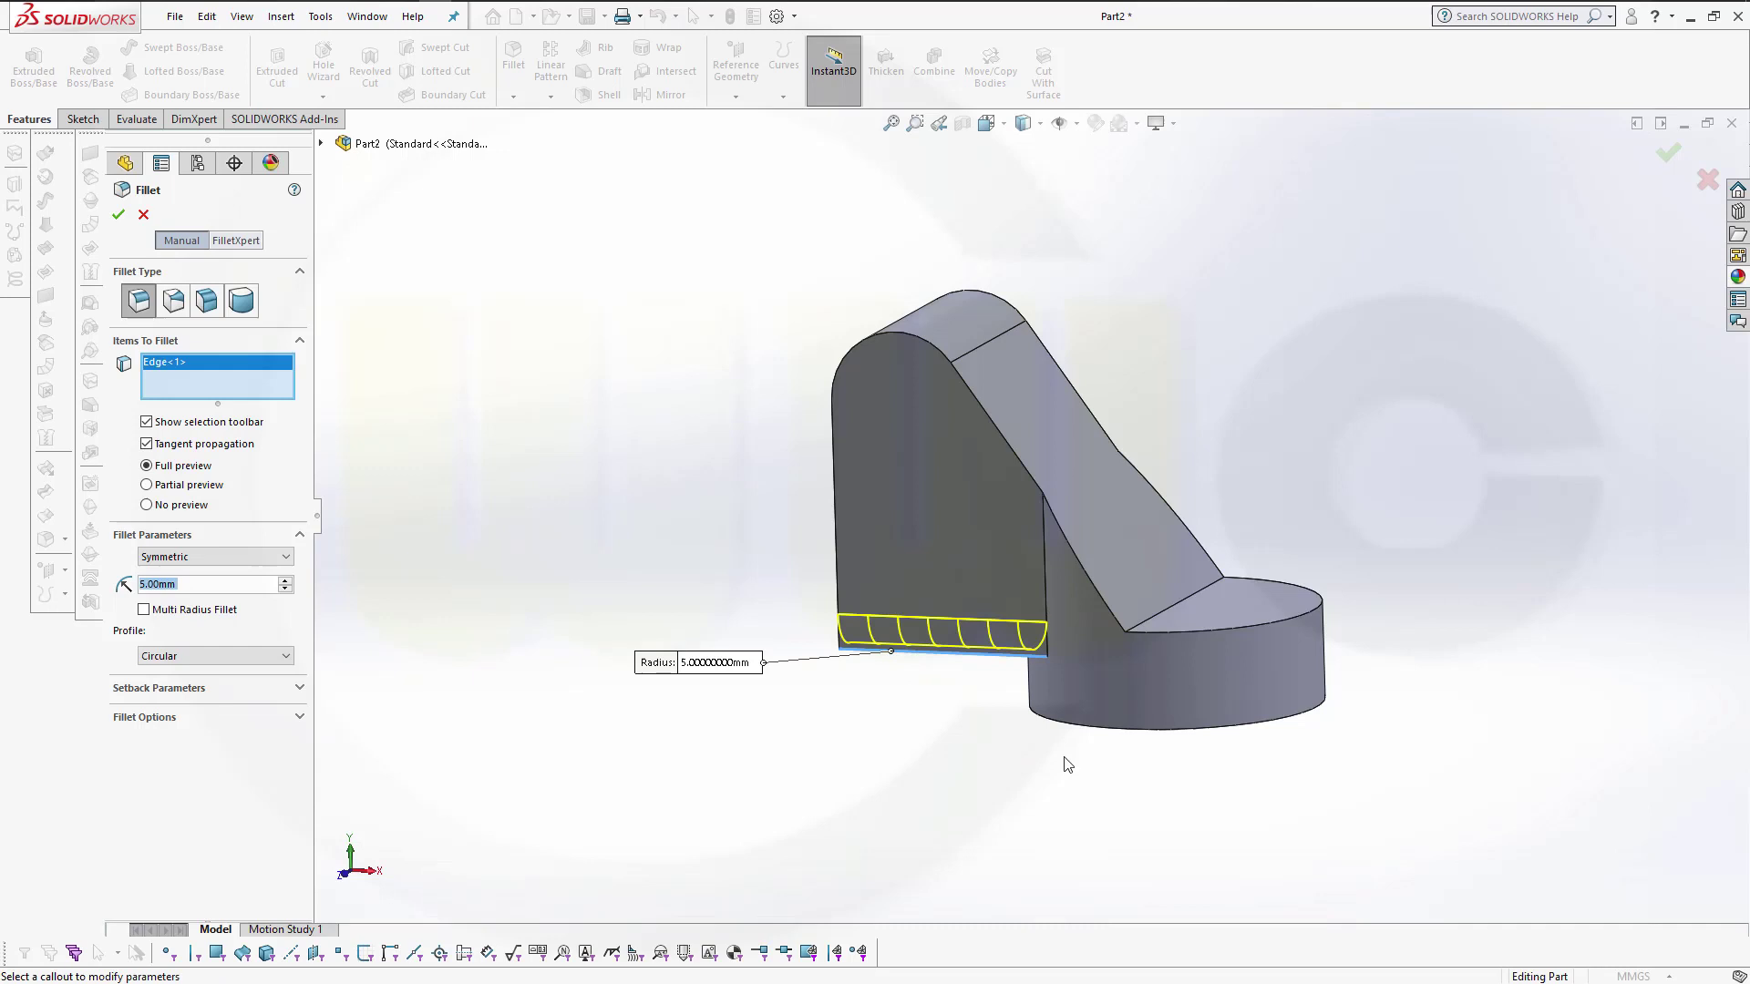
pyautogui.click(1107, 729)
pyautogui.moveTo(1054, 793)
pyautogui.mouseDown(button='middle')
pyautogui.moveTo(1035, 711)
pyautogui.moveTo(1045, 620)
pyautogui.moveTo(1021, 656)
pyautogui.mouseUp(button='middle')
pyautogui.click(996, 720)
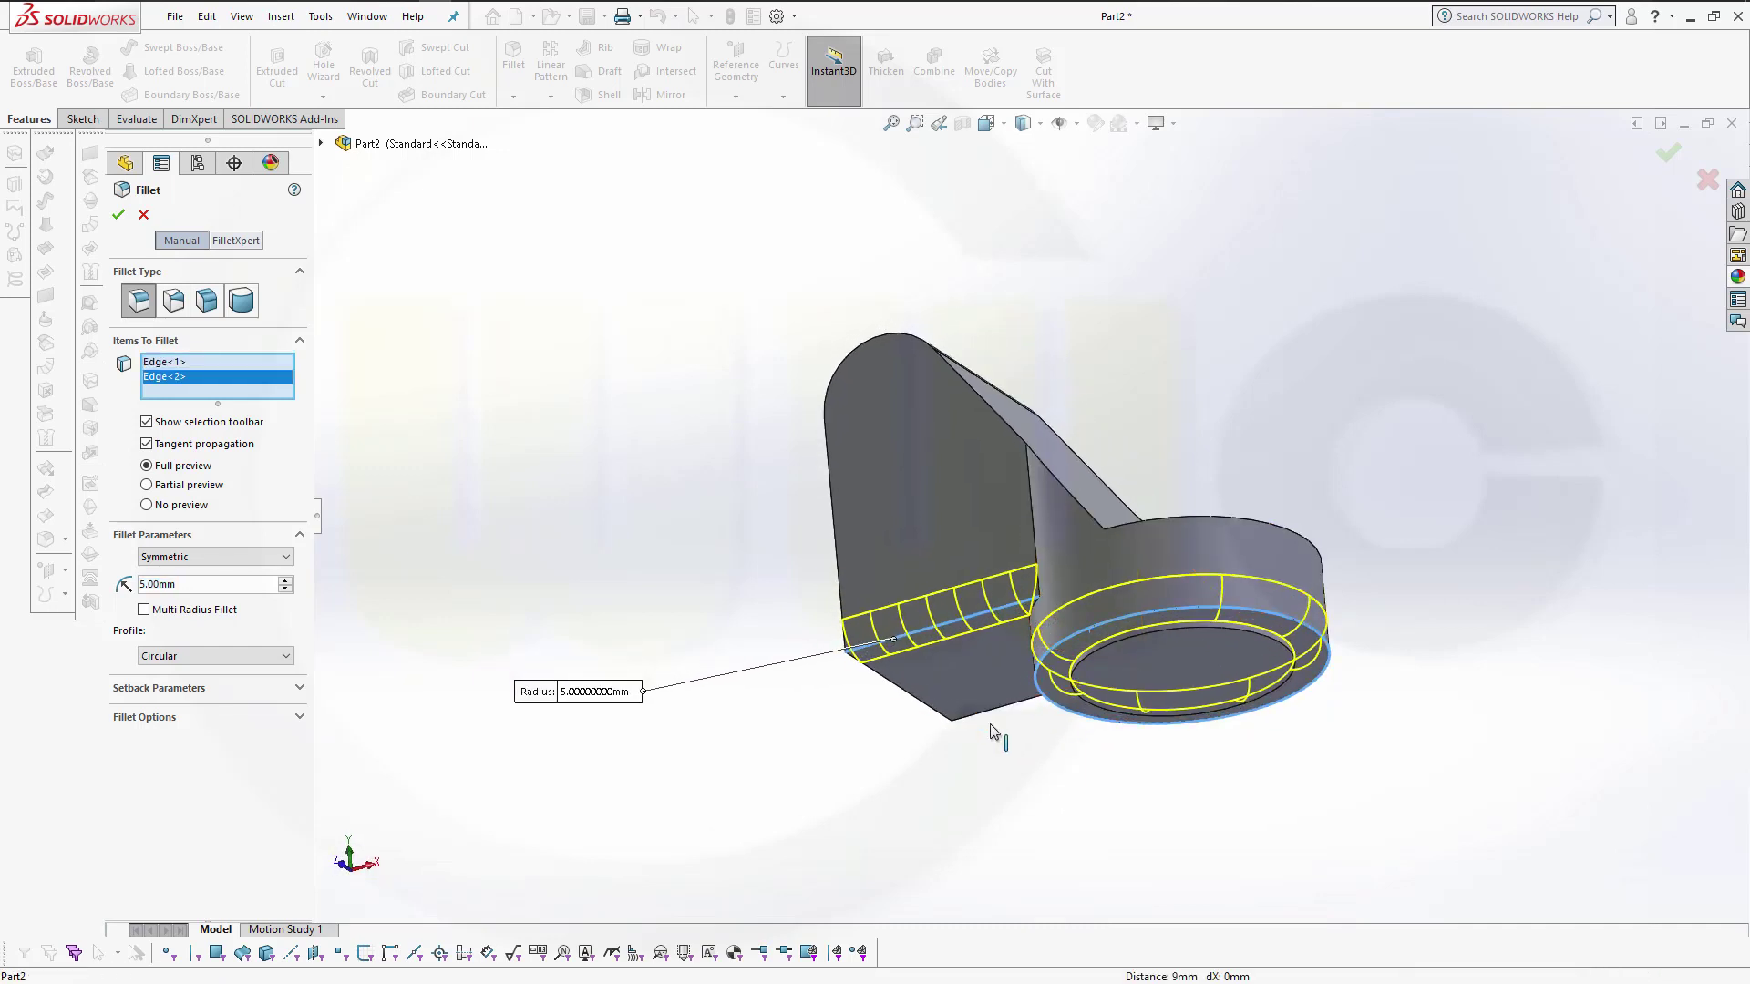
pyautogui.click(117, 216)
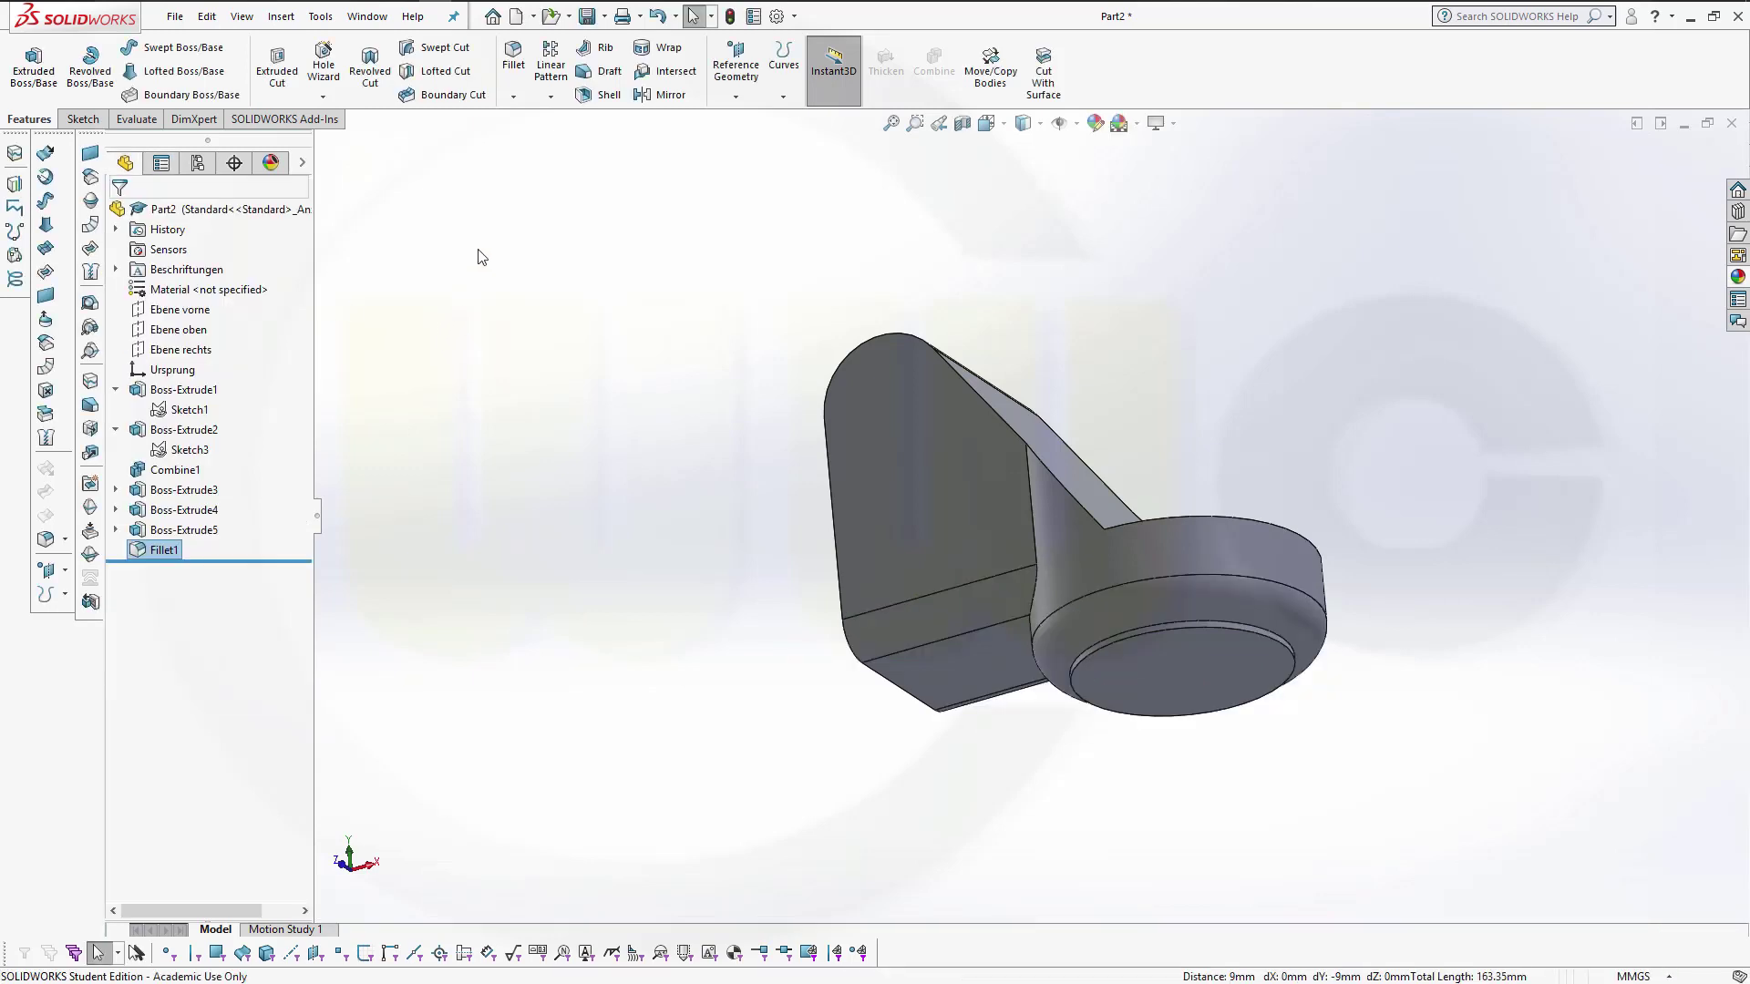
# Step: Fillet the two plate-to-base junction edges at 5 mm, dropping the wrongly picked front face
pyautogui.click(513, 57)
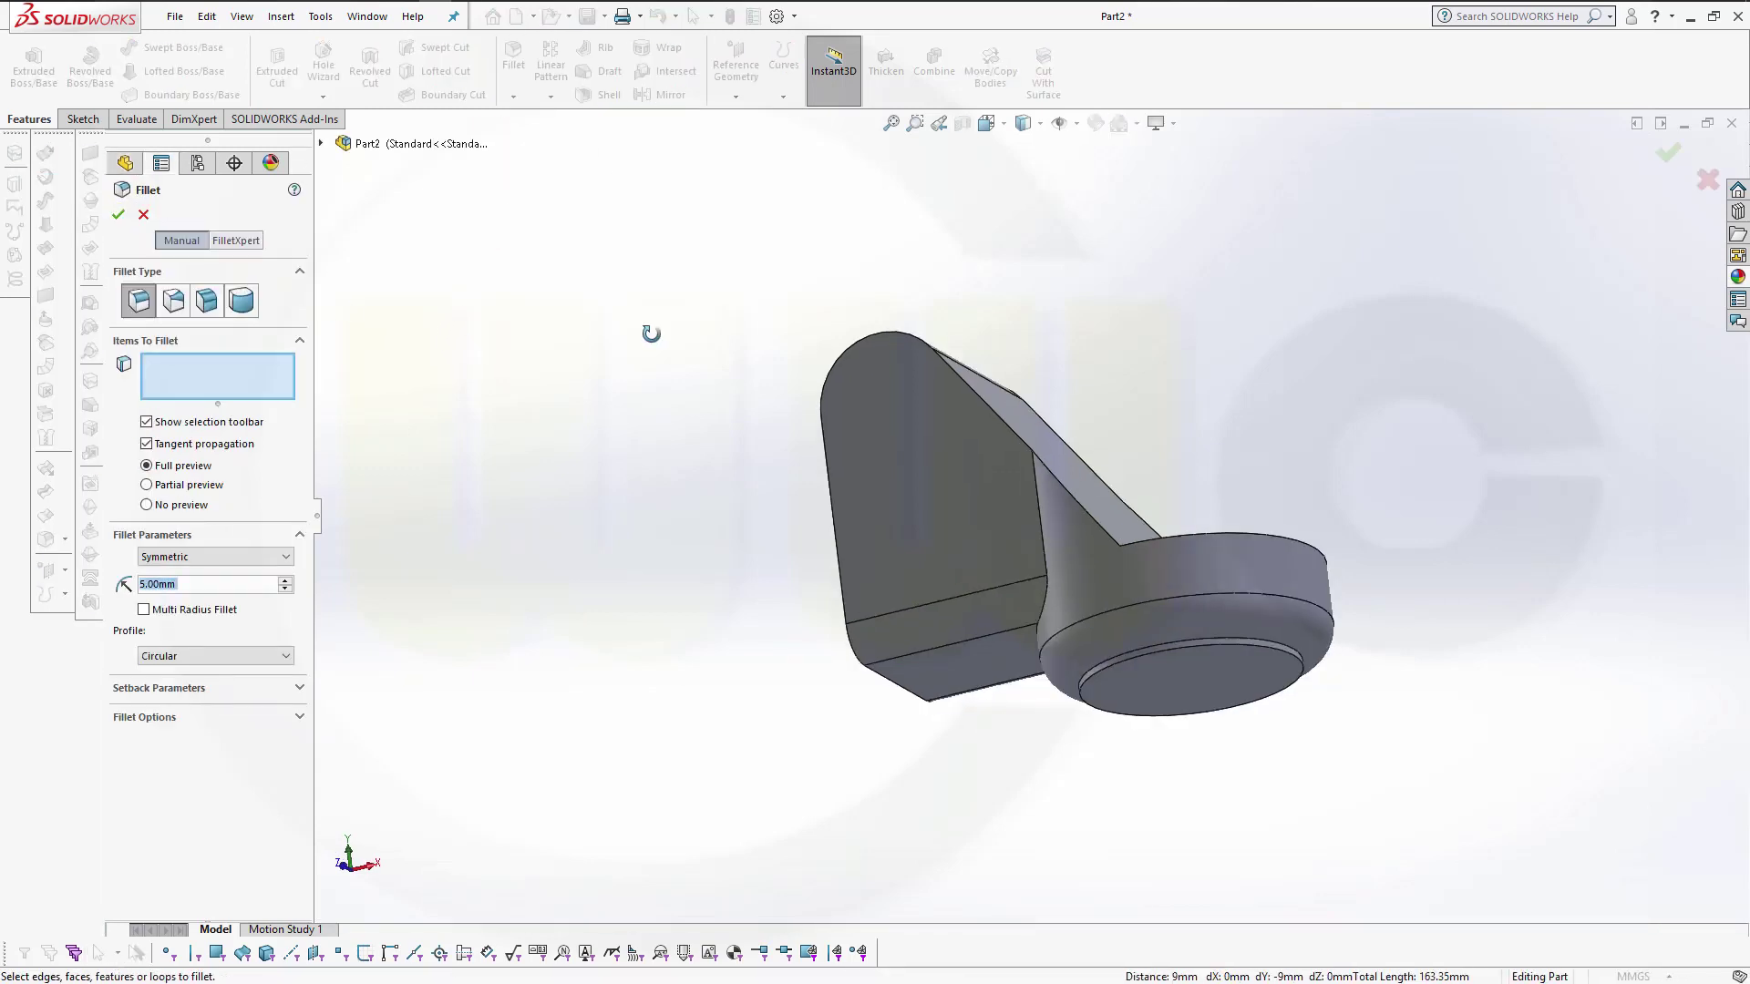
pyautogui.moveTo(650, 333); pyautogui.dragTo(692, 373, button='middle')
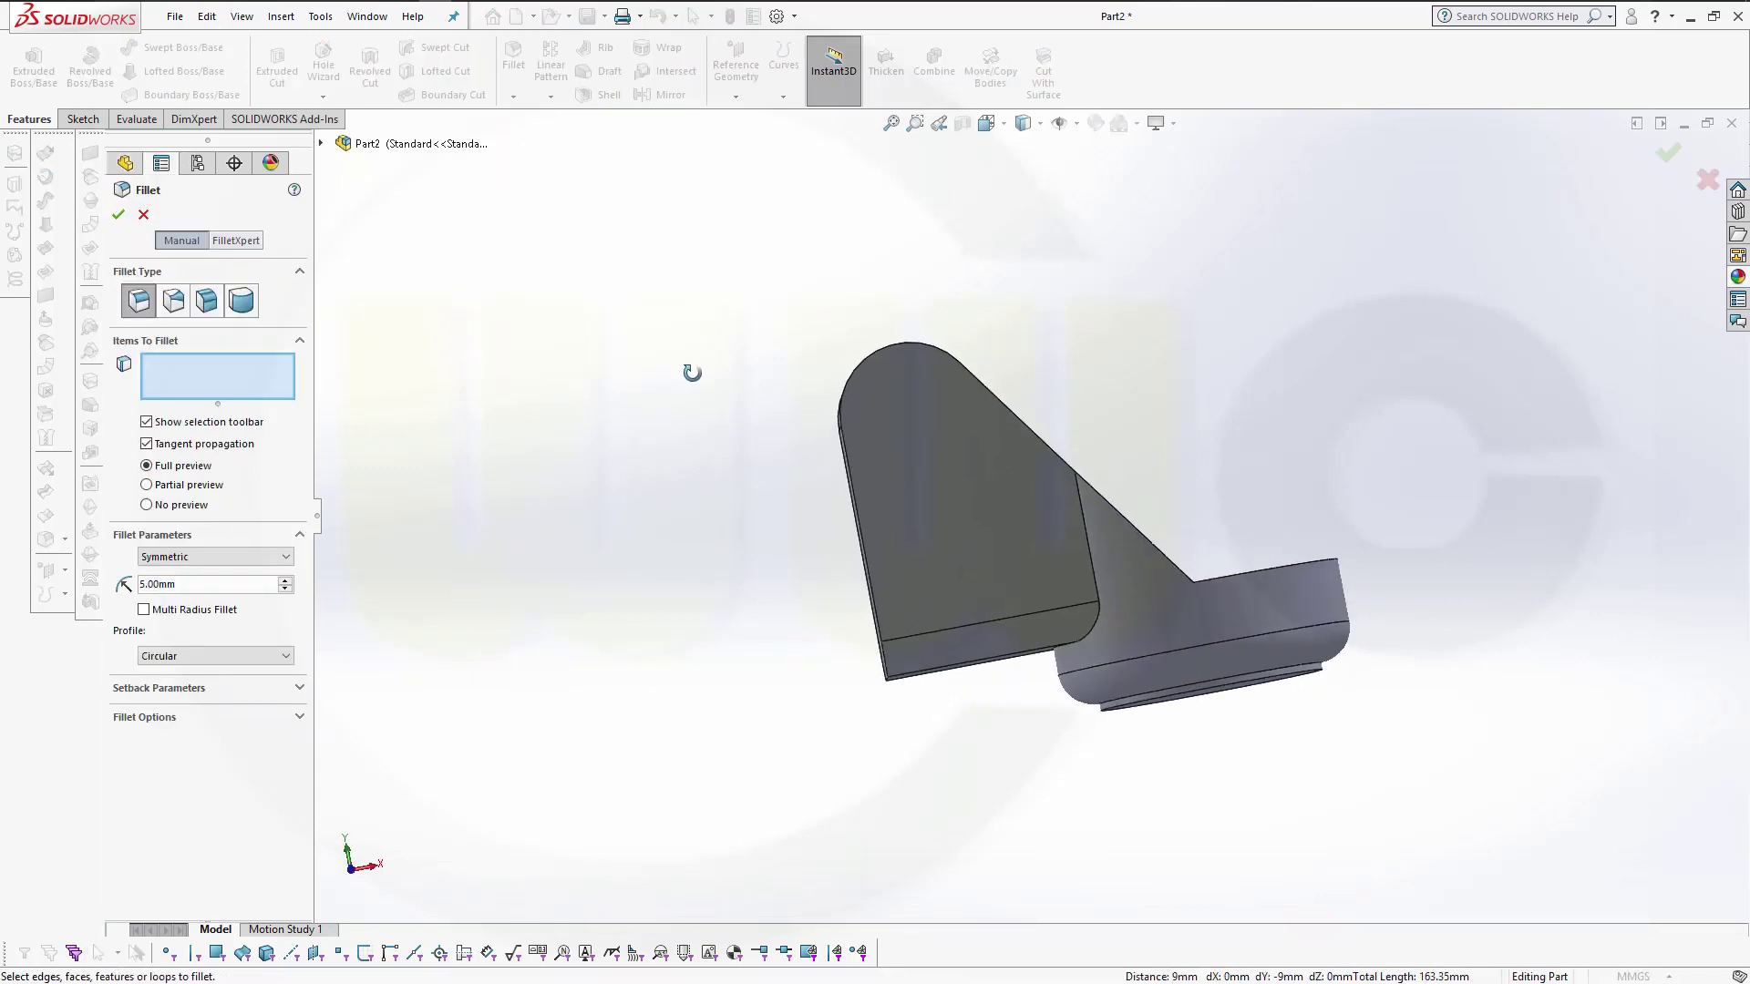
pyautogui.click(1080, 506)
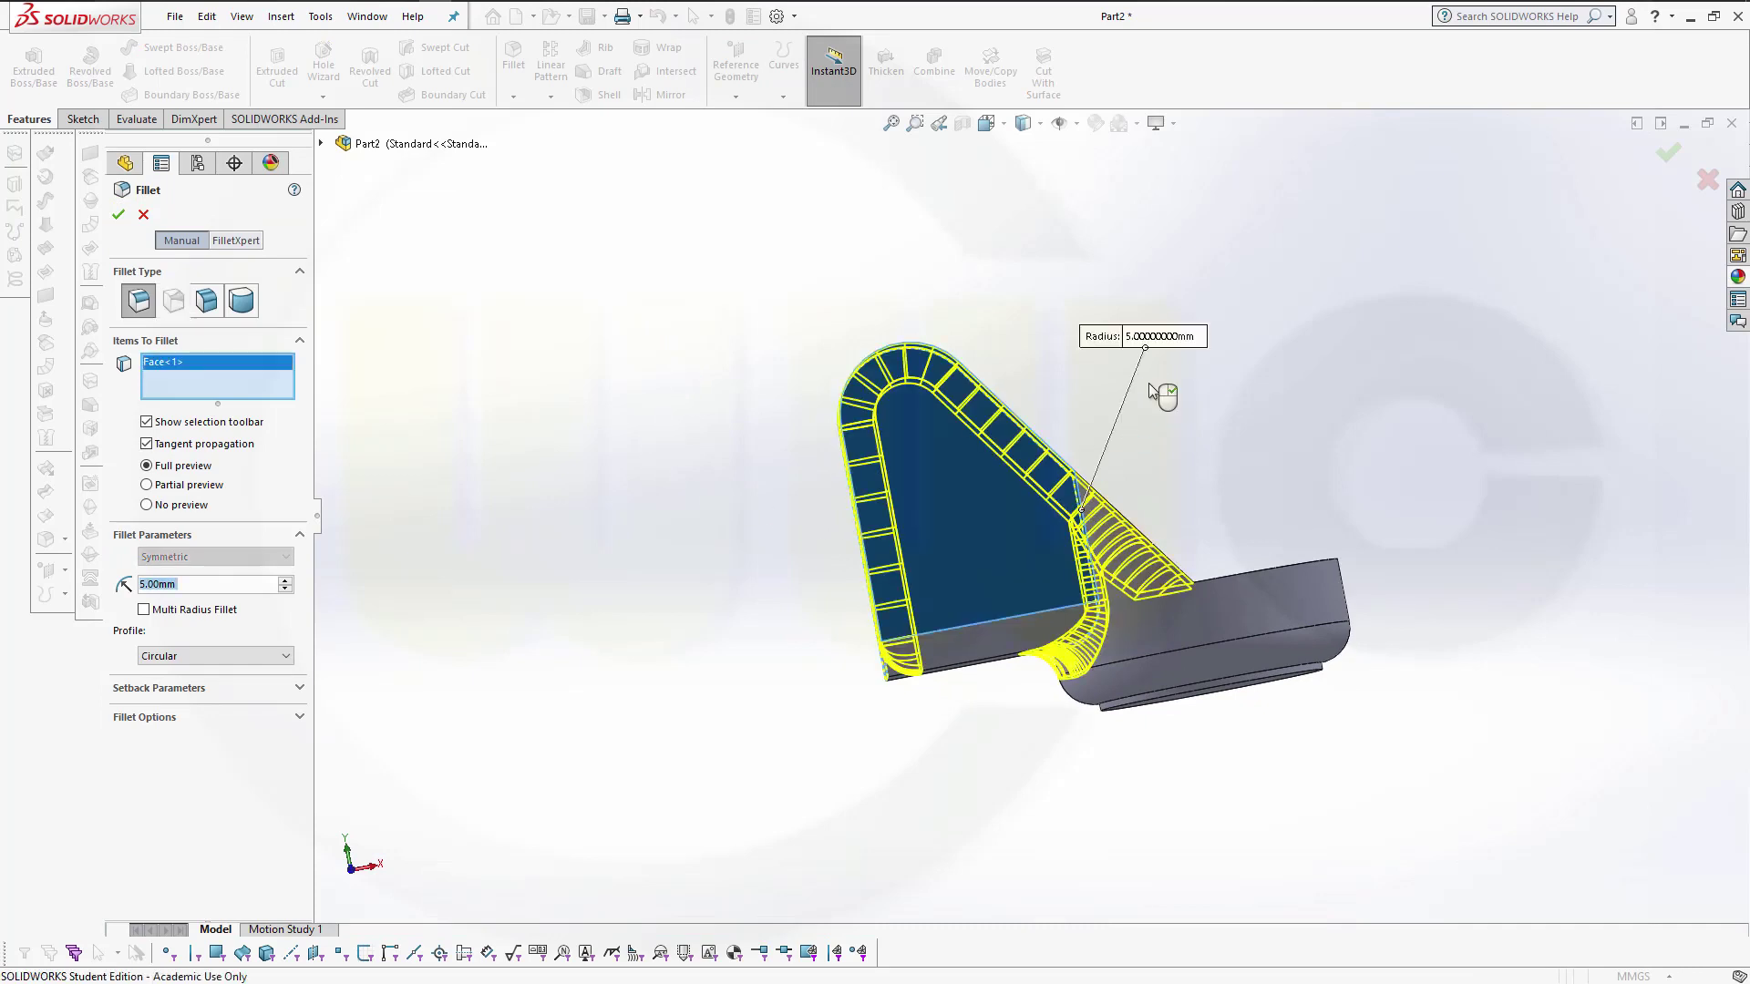
pyautogui.rightClick(199, 363)
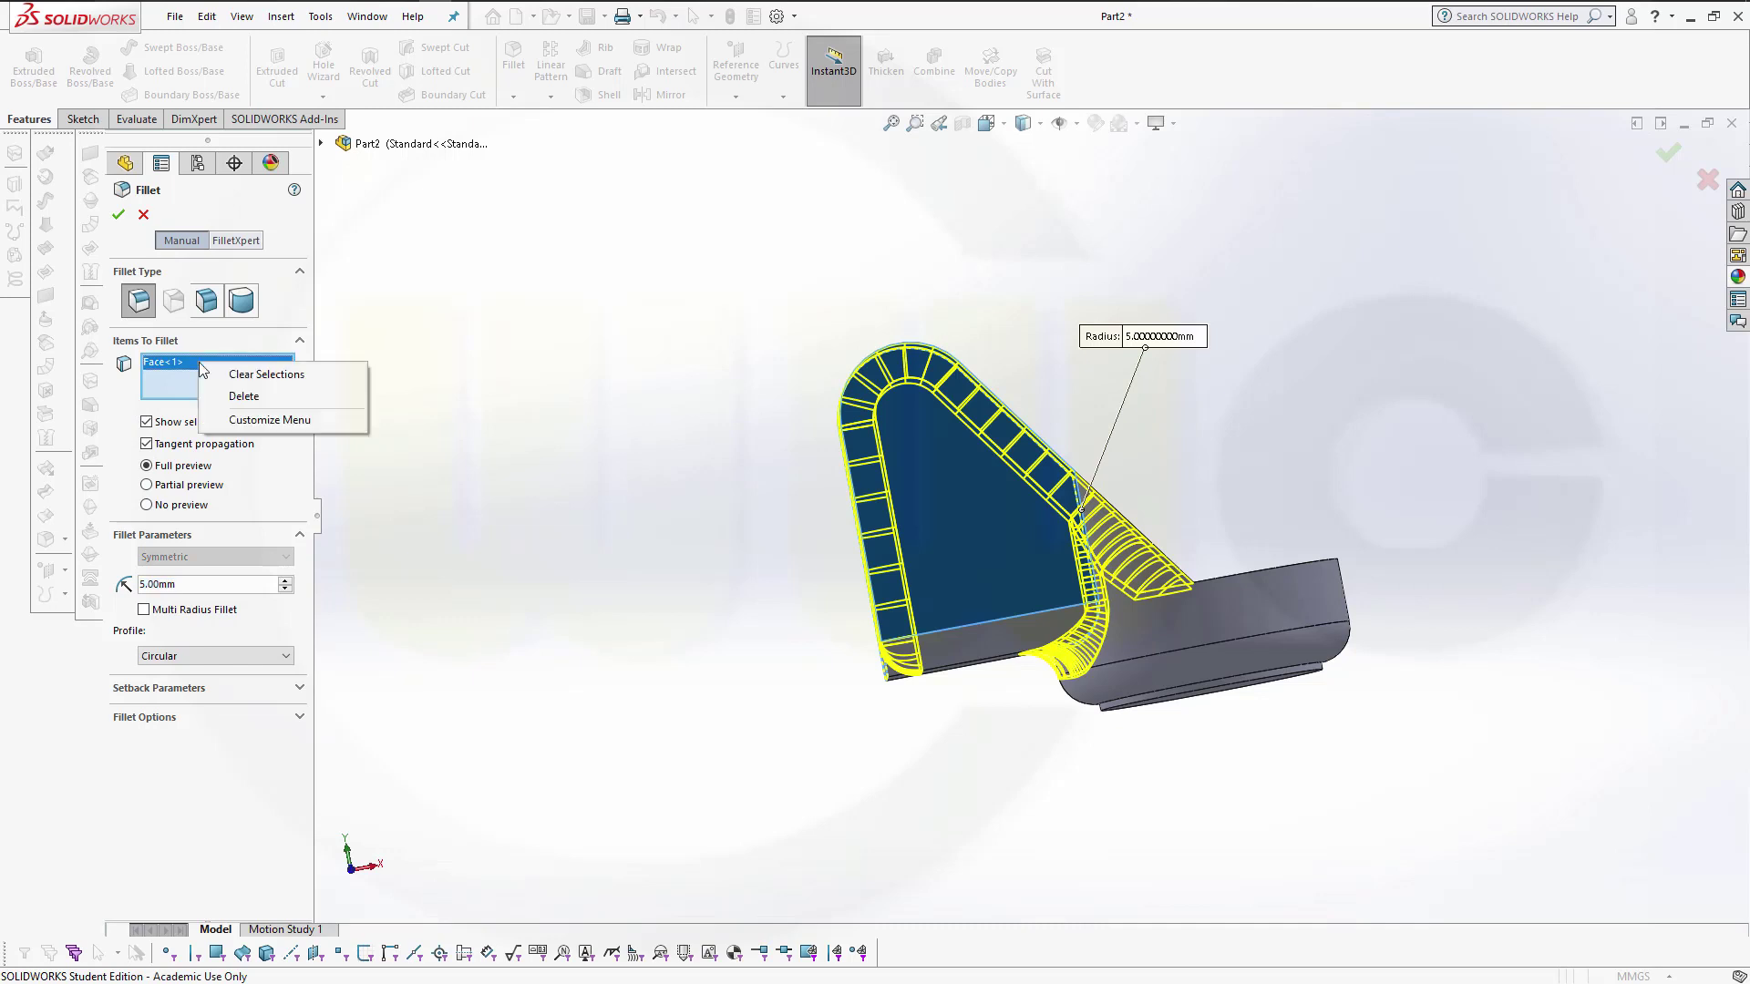
pyautogui.click(234, 397)
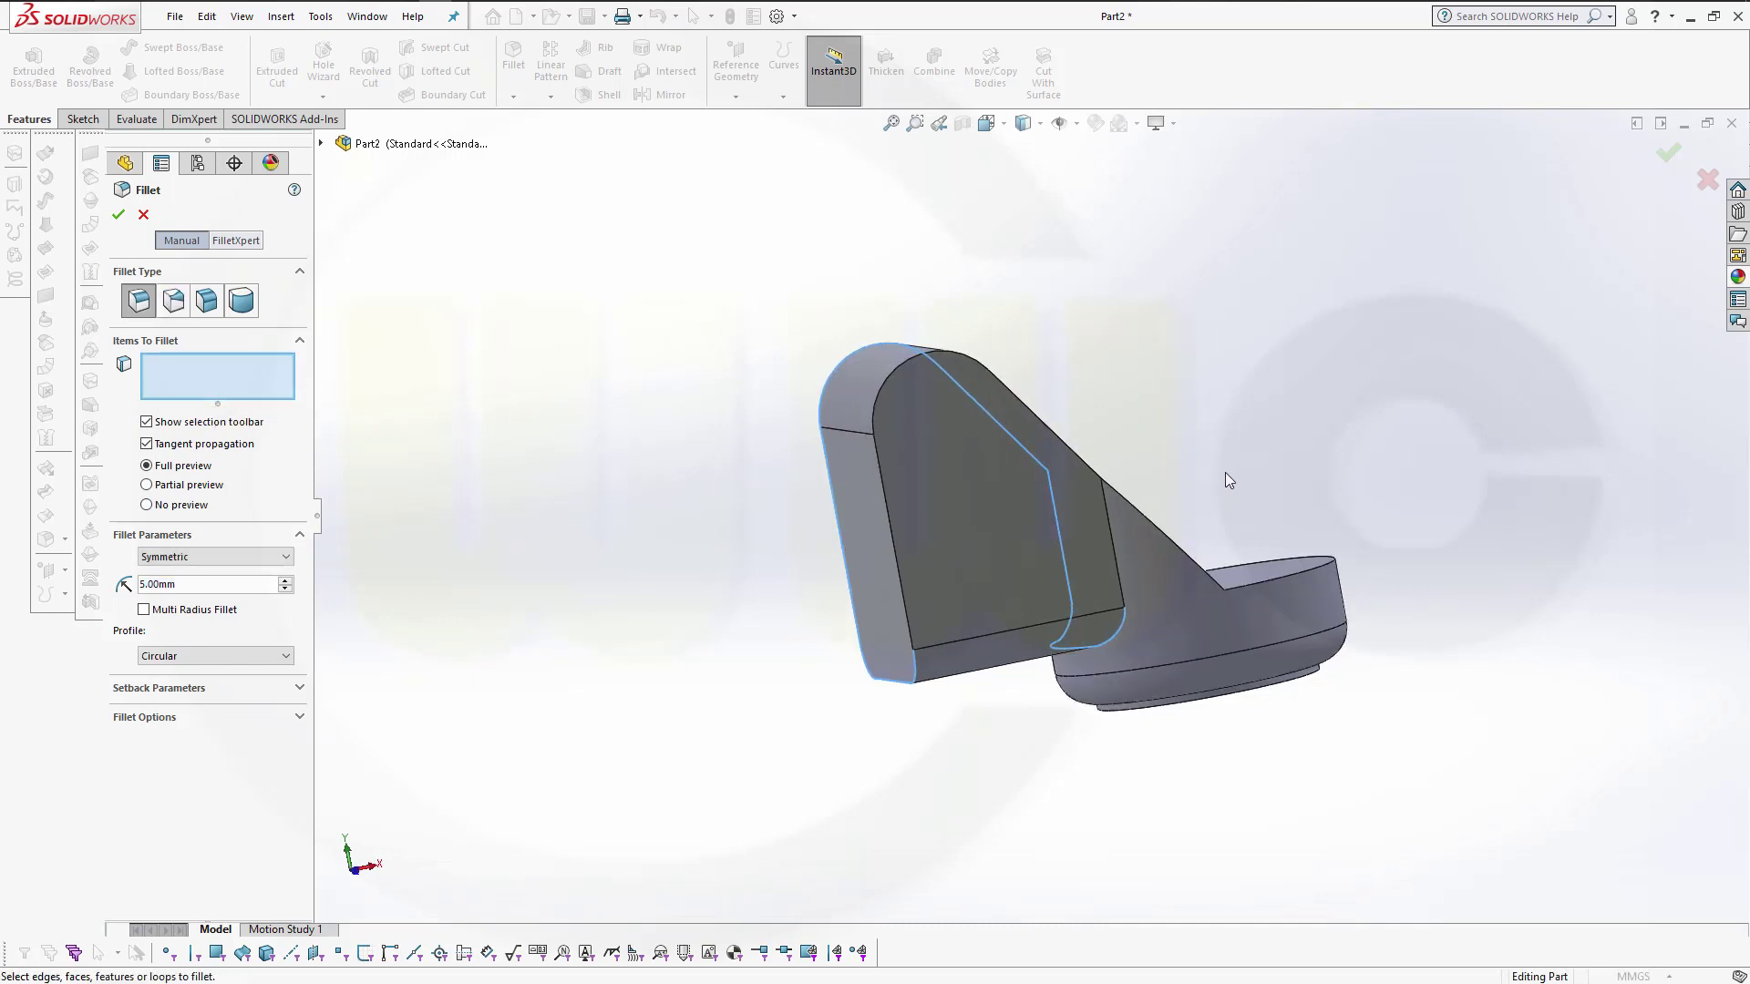
pyautogui.click(1115, 567)
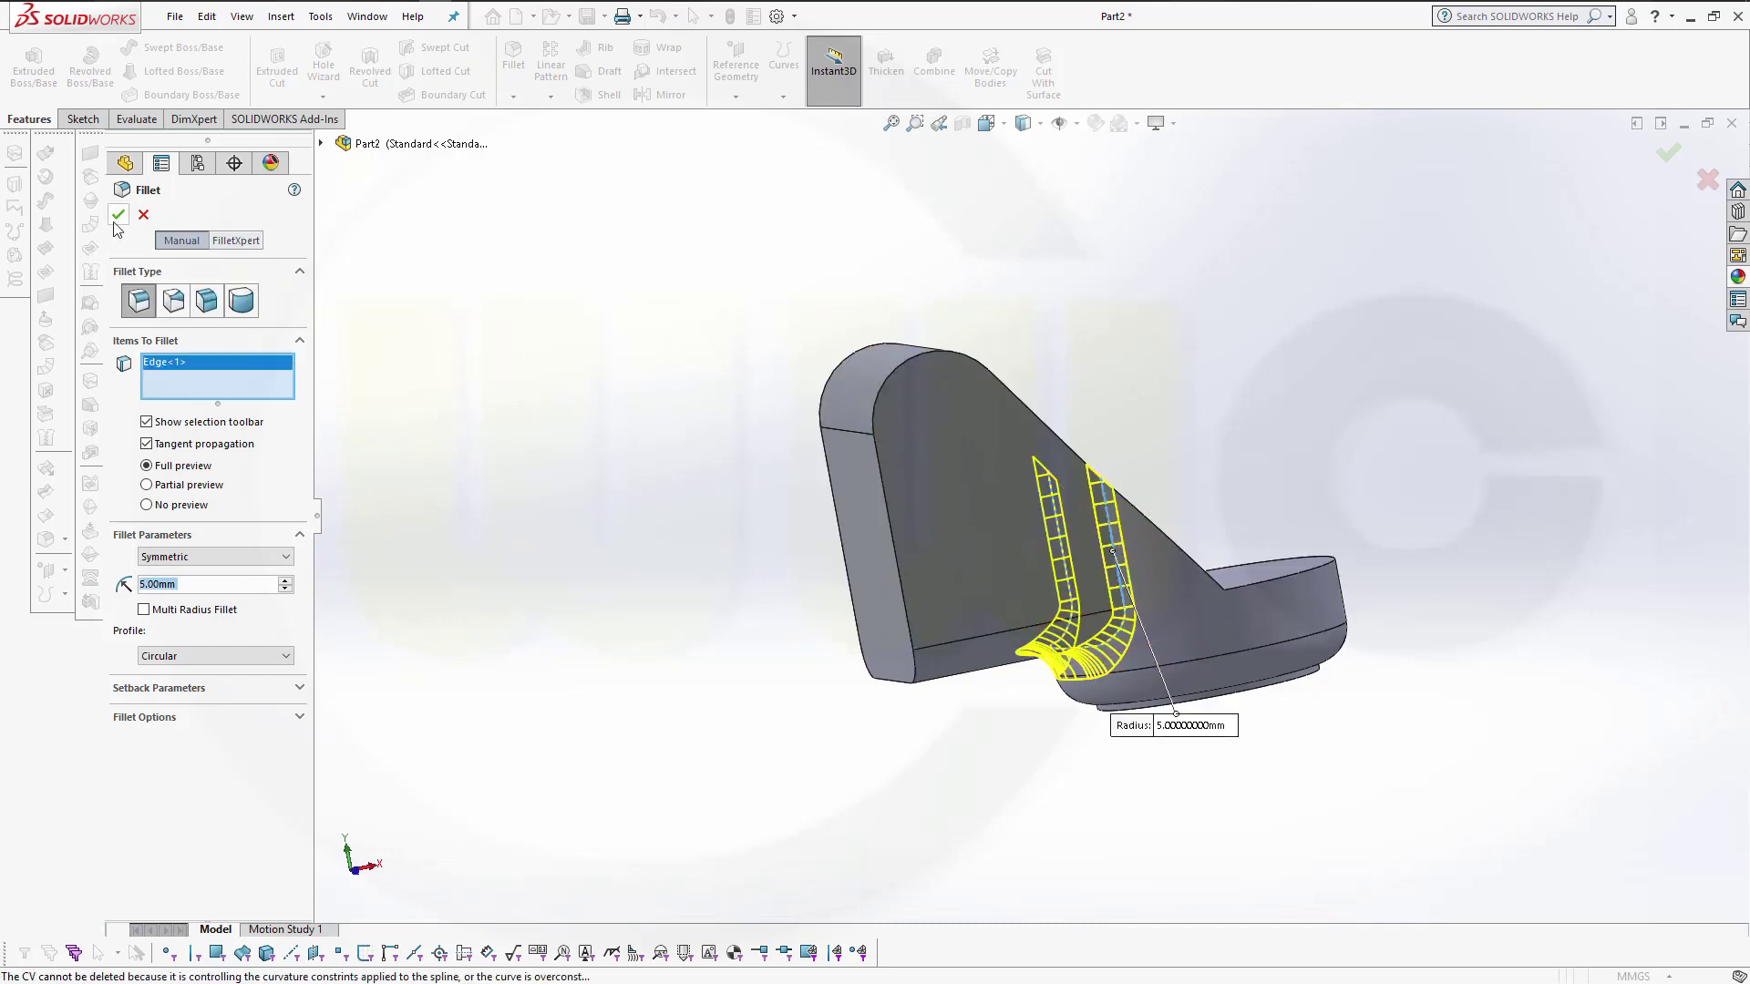
pyautogui.moveTo(576, 402); pyautogui.dragTo(862, 581, button='middle')
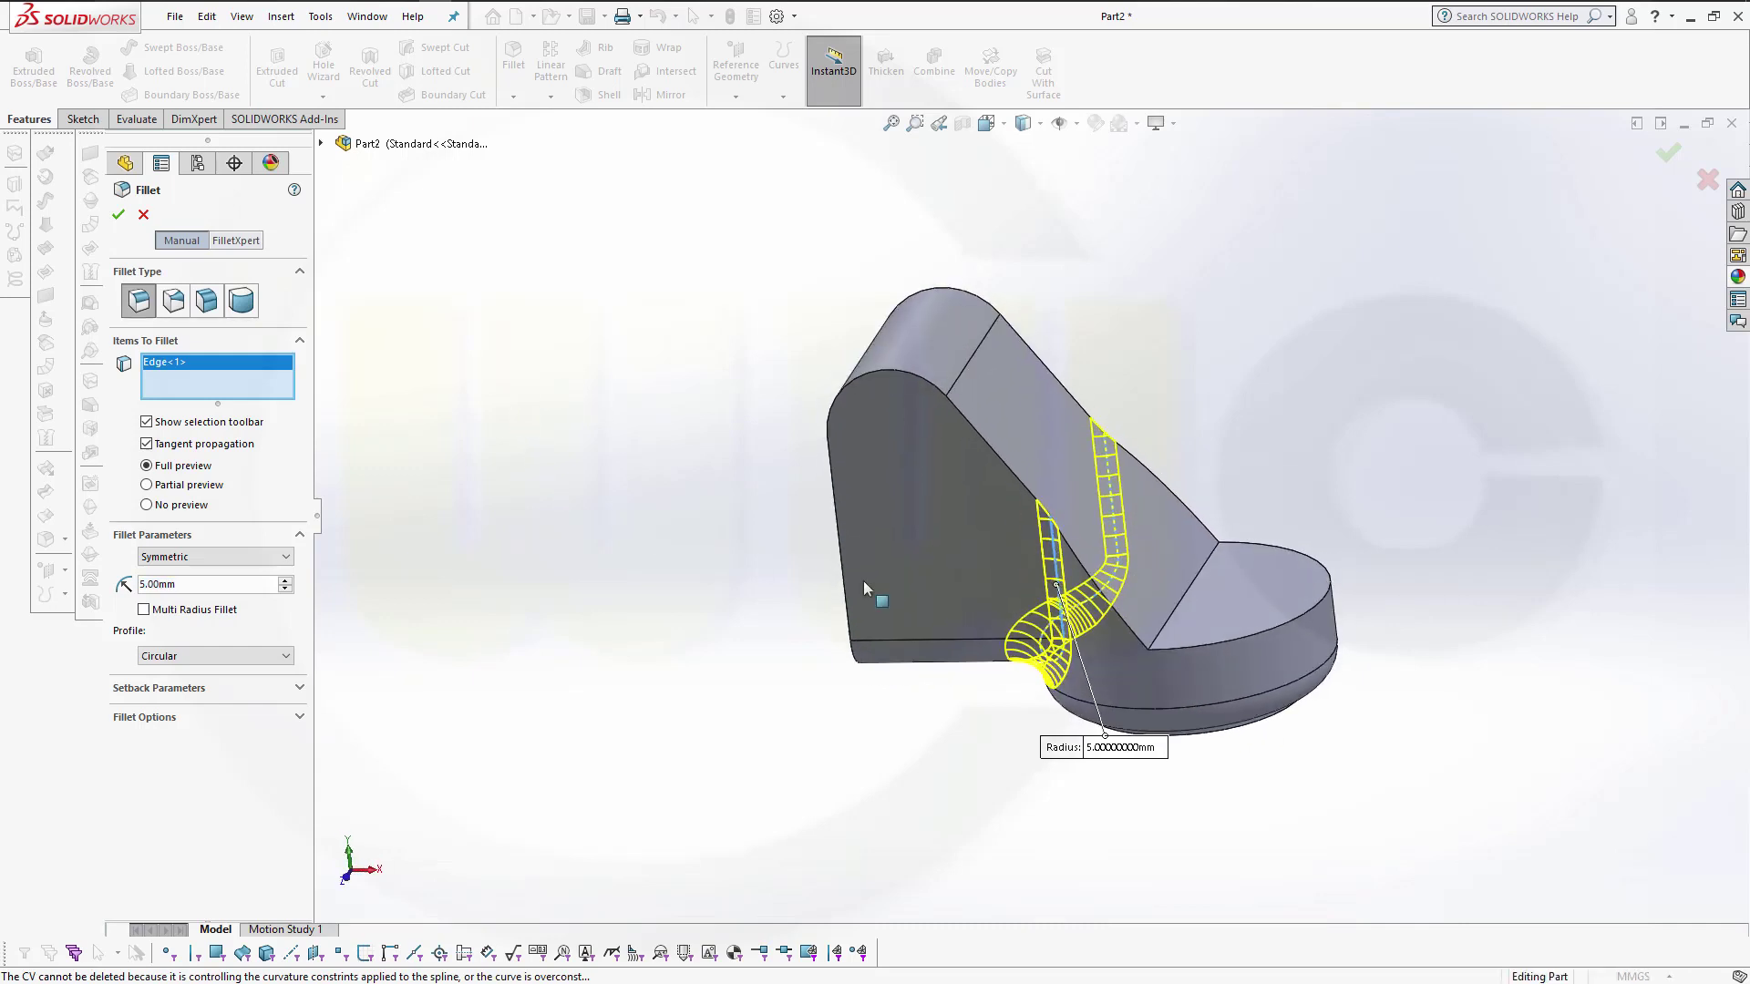
pyautogui.click(1185, 591)
pyautogui.click(119, 217)
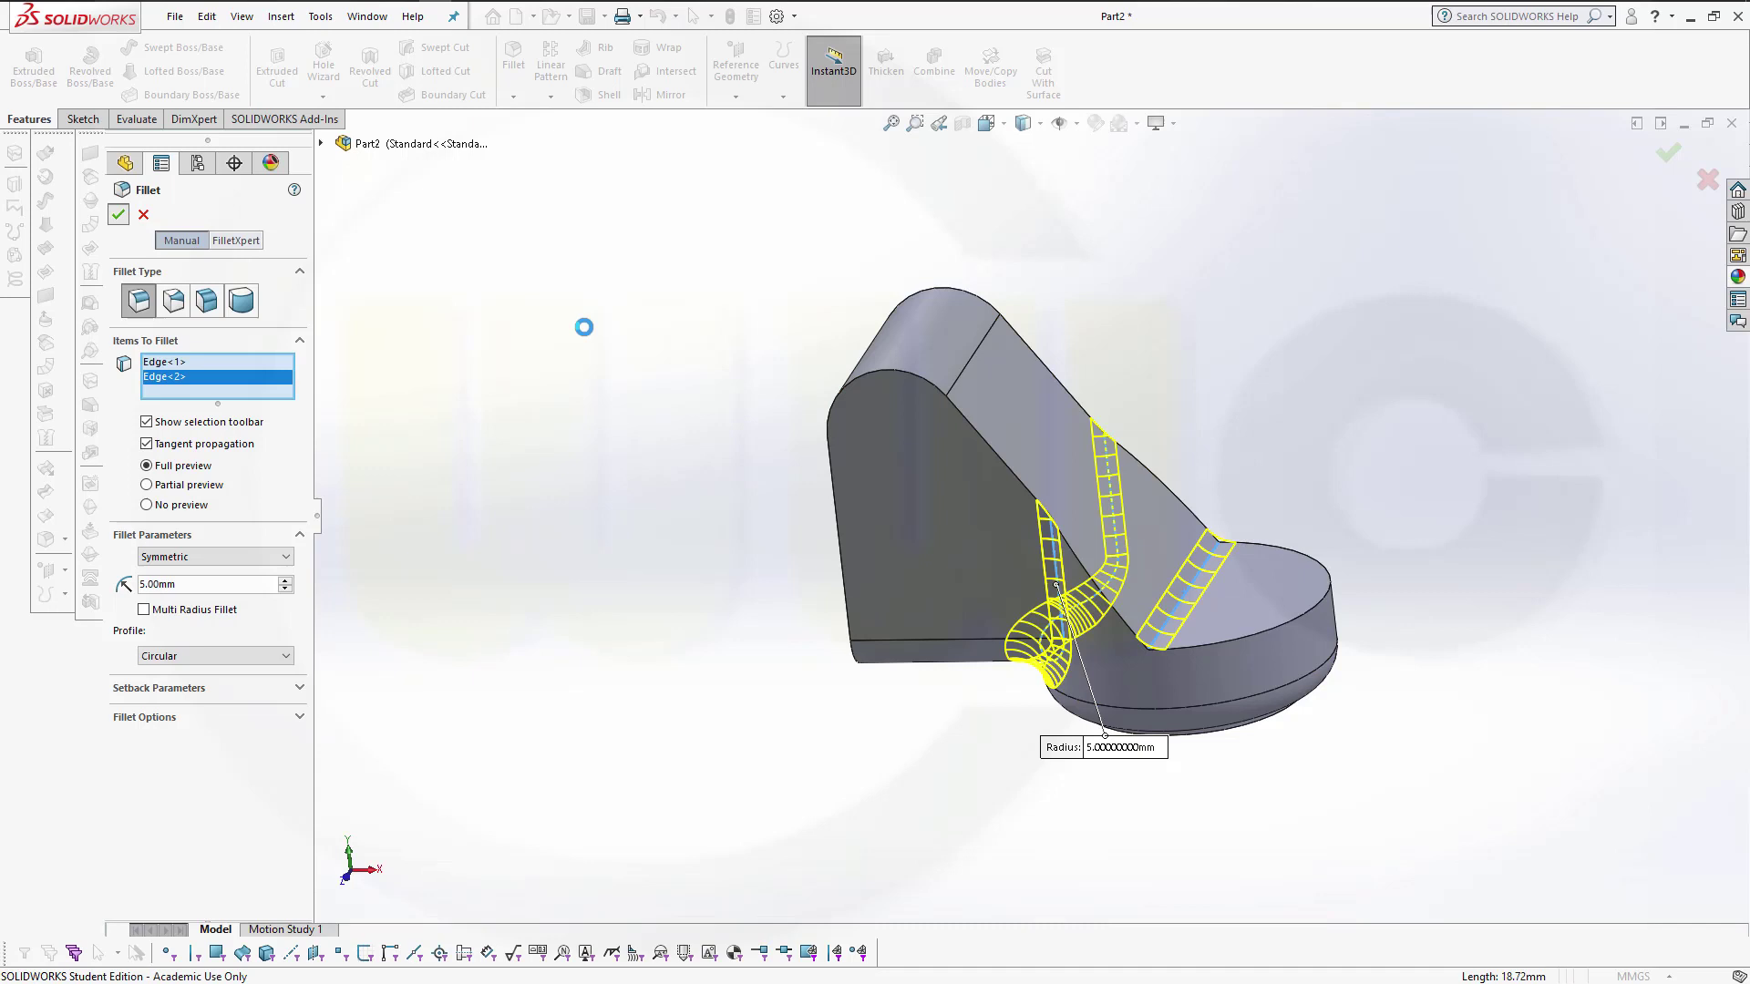
pyautogui.moveTo(625, 334); pyautogui.dragTo(605, 242, button='middle')
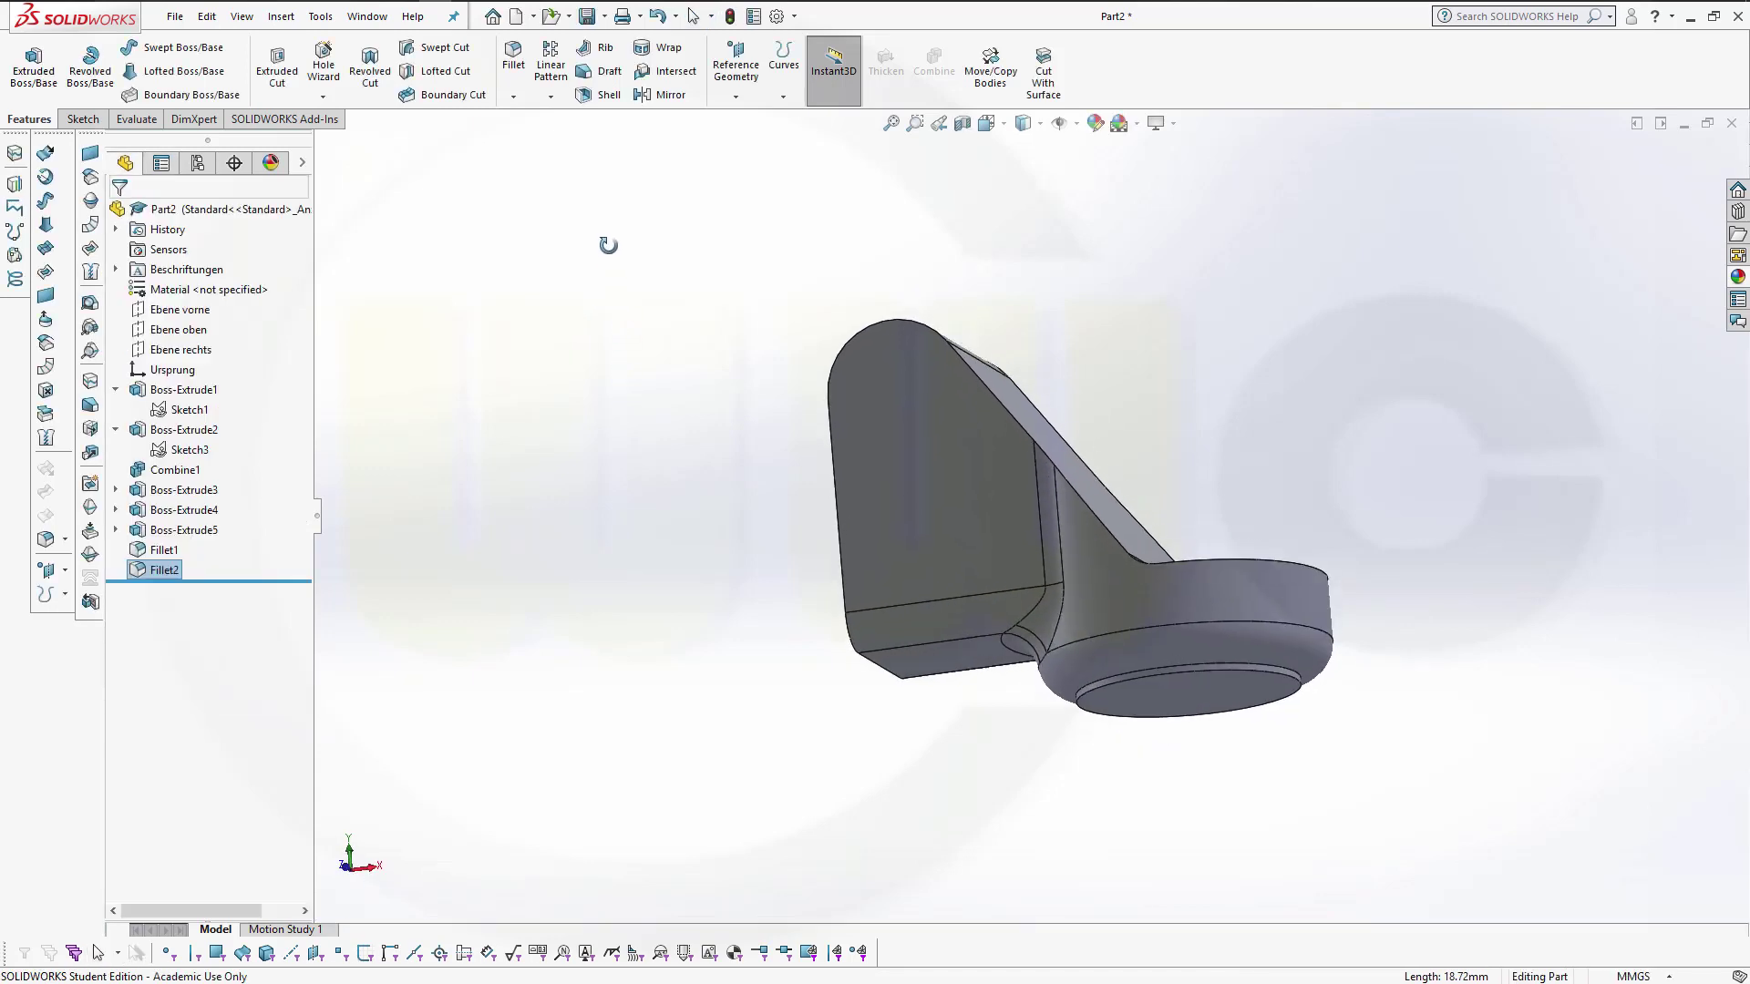
# Step: Round the circular edge of the thin disc under the base with a 1 mm fillet
pyautogui.moveTo(695, 419); pyautogui.dragTo(664, 367, button='middle')
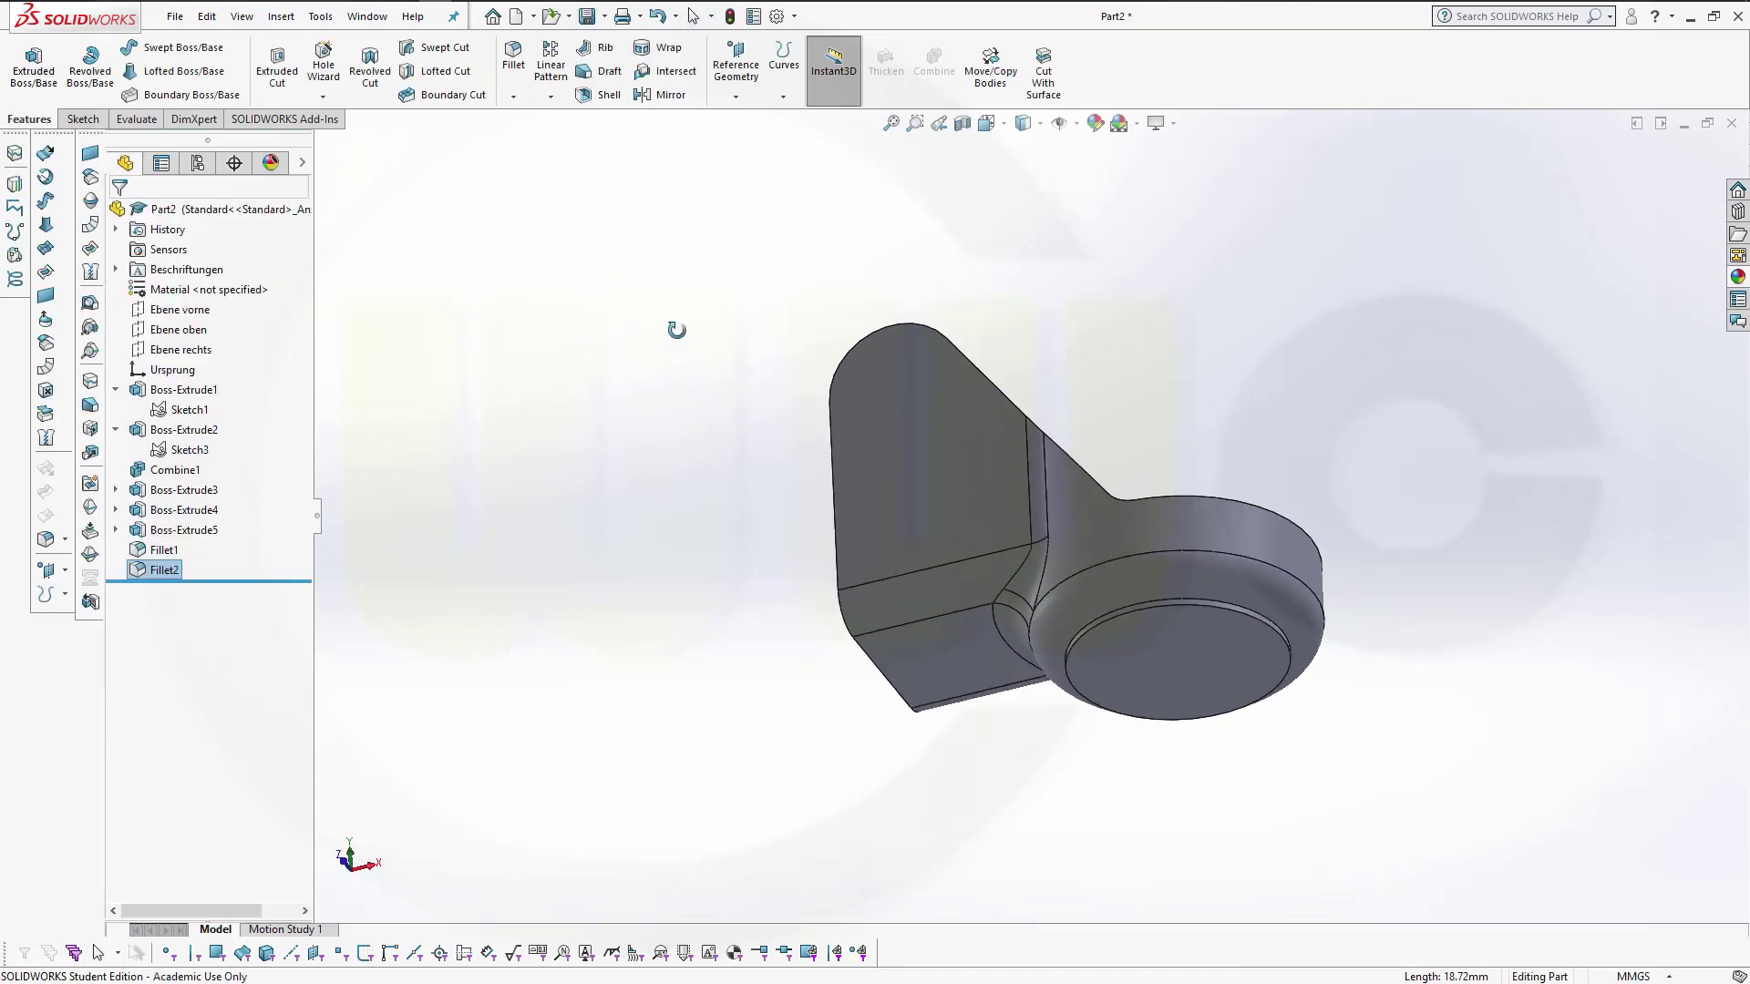
pyautogui.click(513, 59)
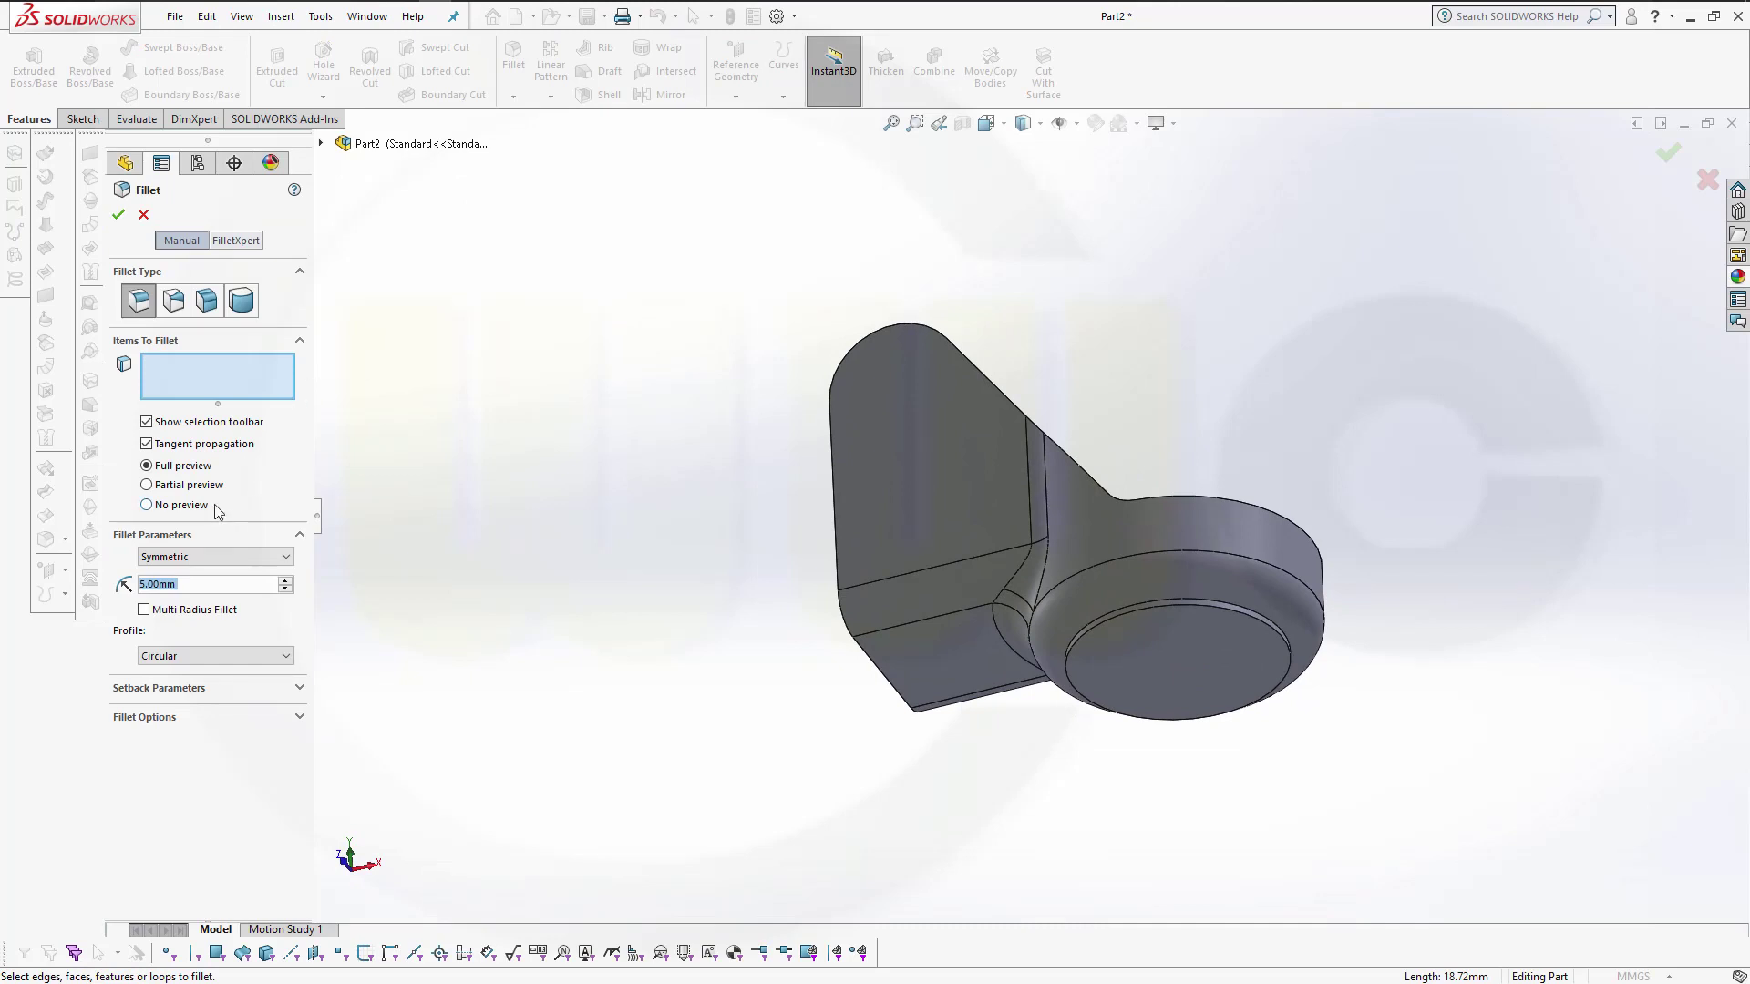
pyautogui.write('1')
pyautogui.press('Return')
pyautogui.scroll(-3, 1221, 675)
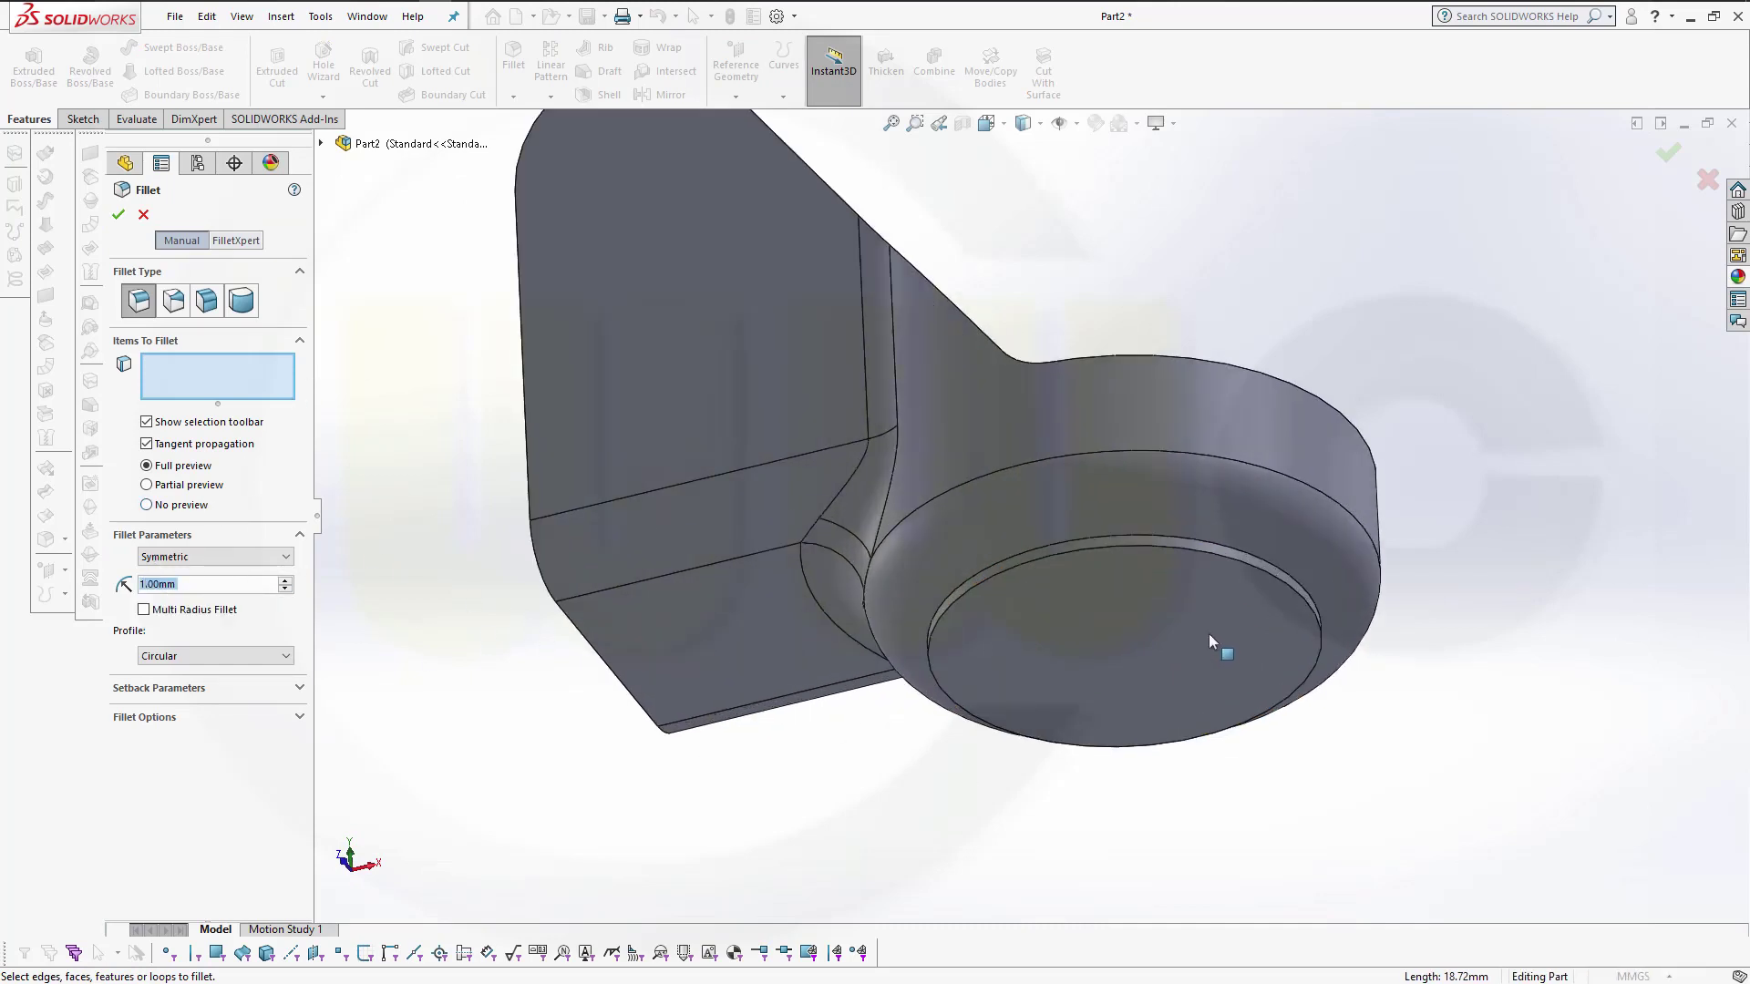
pyautogui.click(1106, 535)
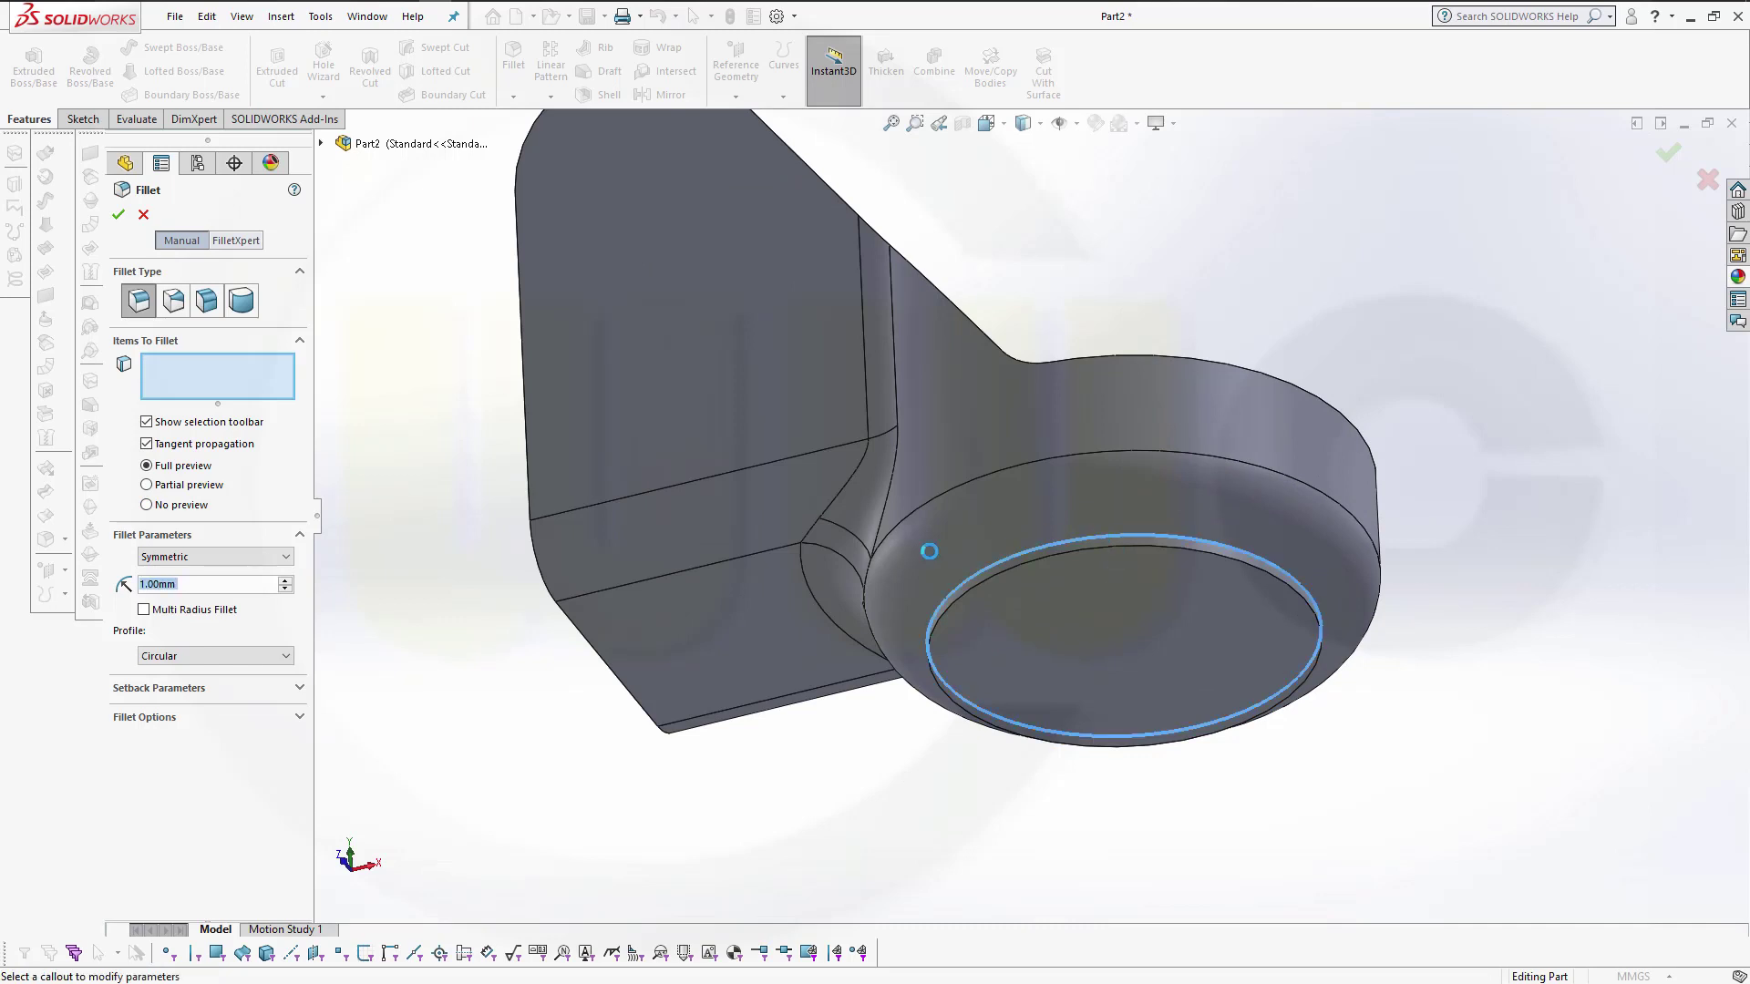
pyautogui.click(119, 214)
pyautogui.moveTo(610, 382); pyautogui.dragTo(762, 452, button='middle')
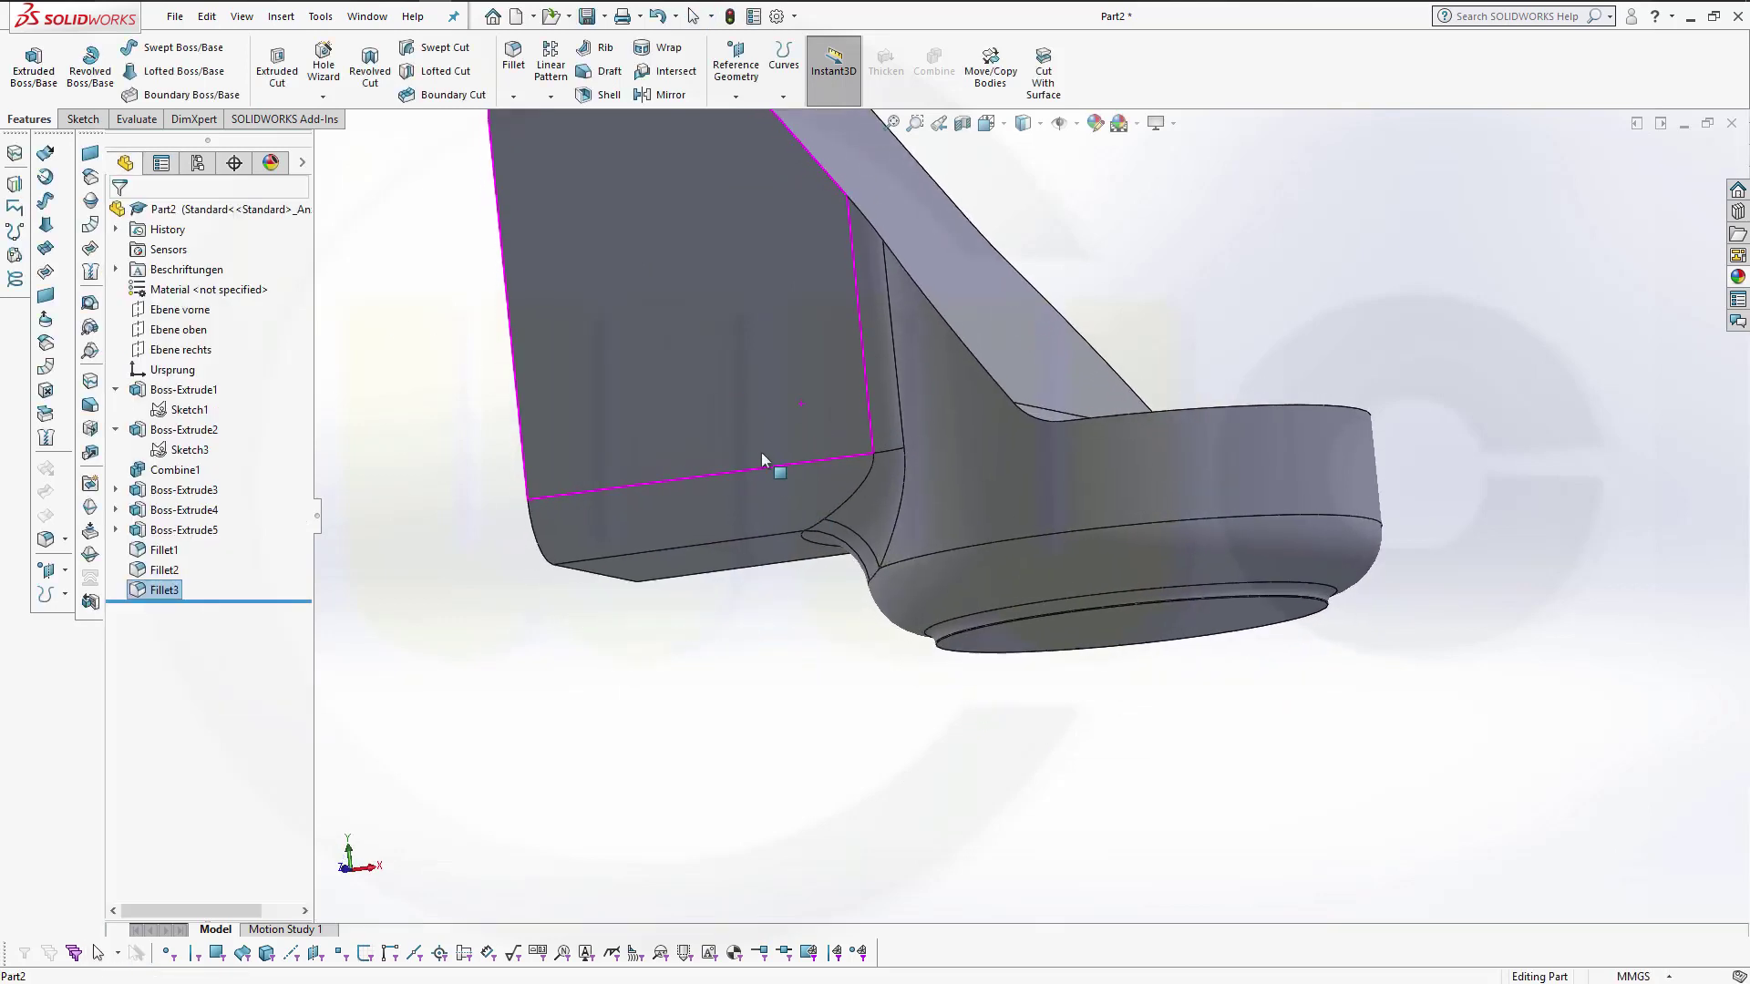
pyautogui.scroll(5, 762, 452)
pyautogui.moveTo(871, 279); pyautogui.dragTo(1213, 341, button='middle')
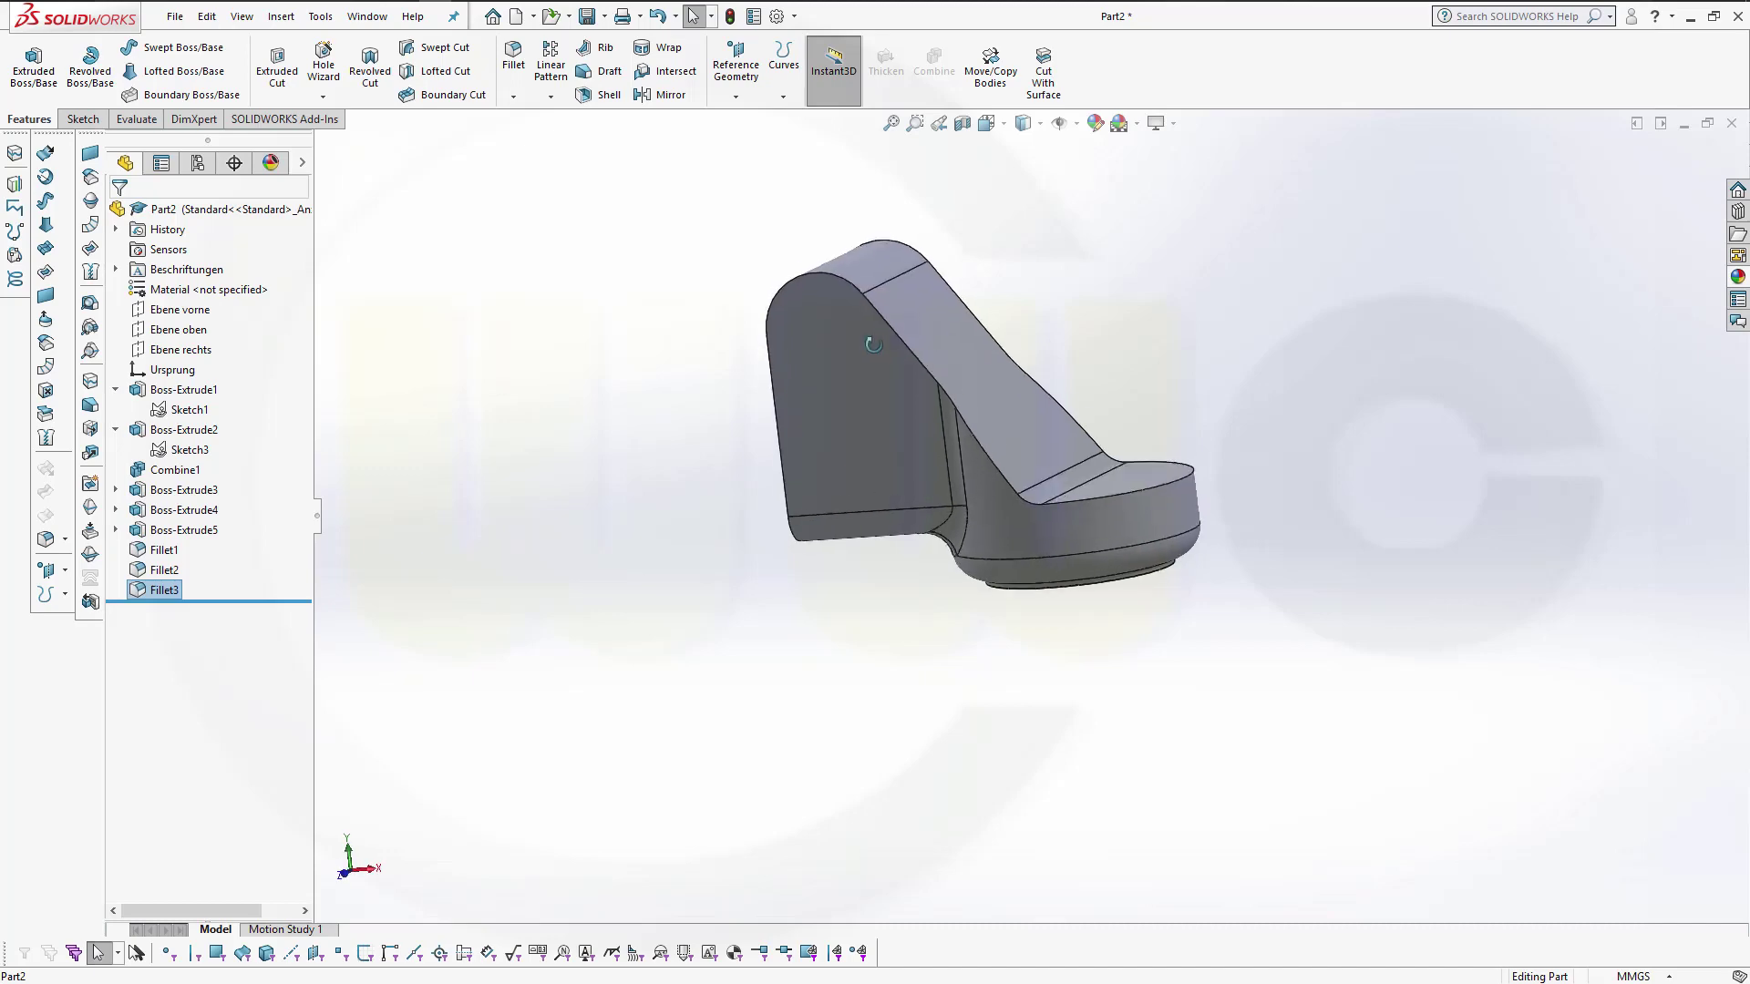
pyautogui.click(1213, 347)
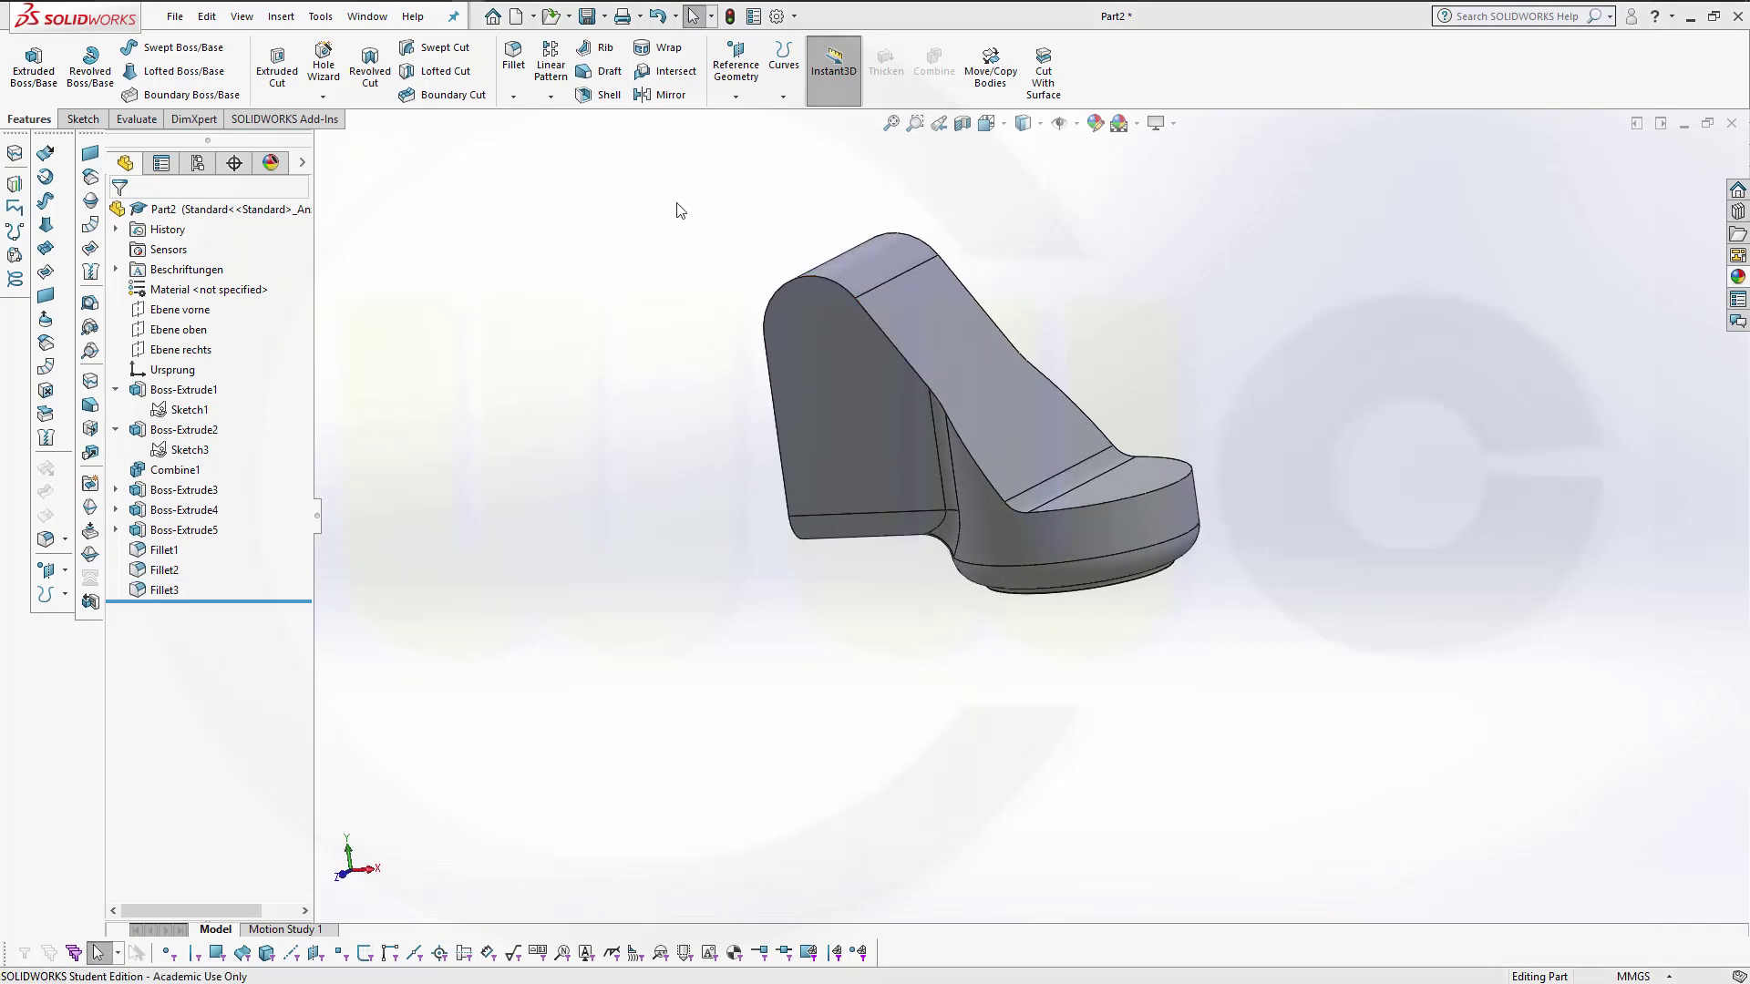
# Step: Set the shell thickness to 2 mm and select the round base's bottom face to open
pyautogui.hotkey('ctrl', 'Right')
pyautogui.hotkey('ctrl', 'Down')
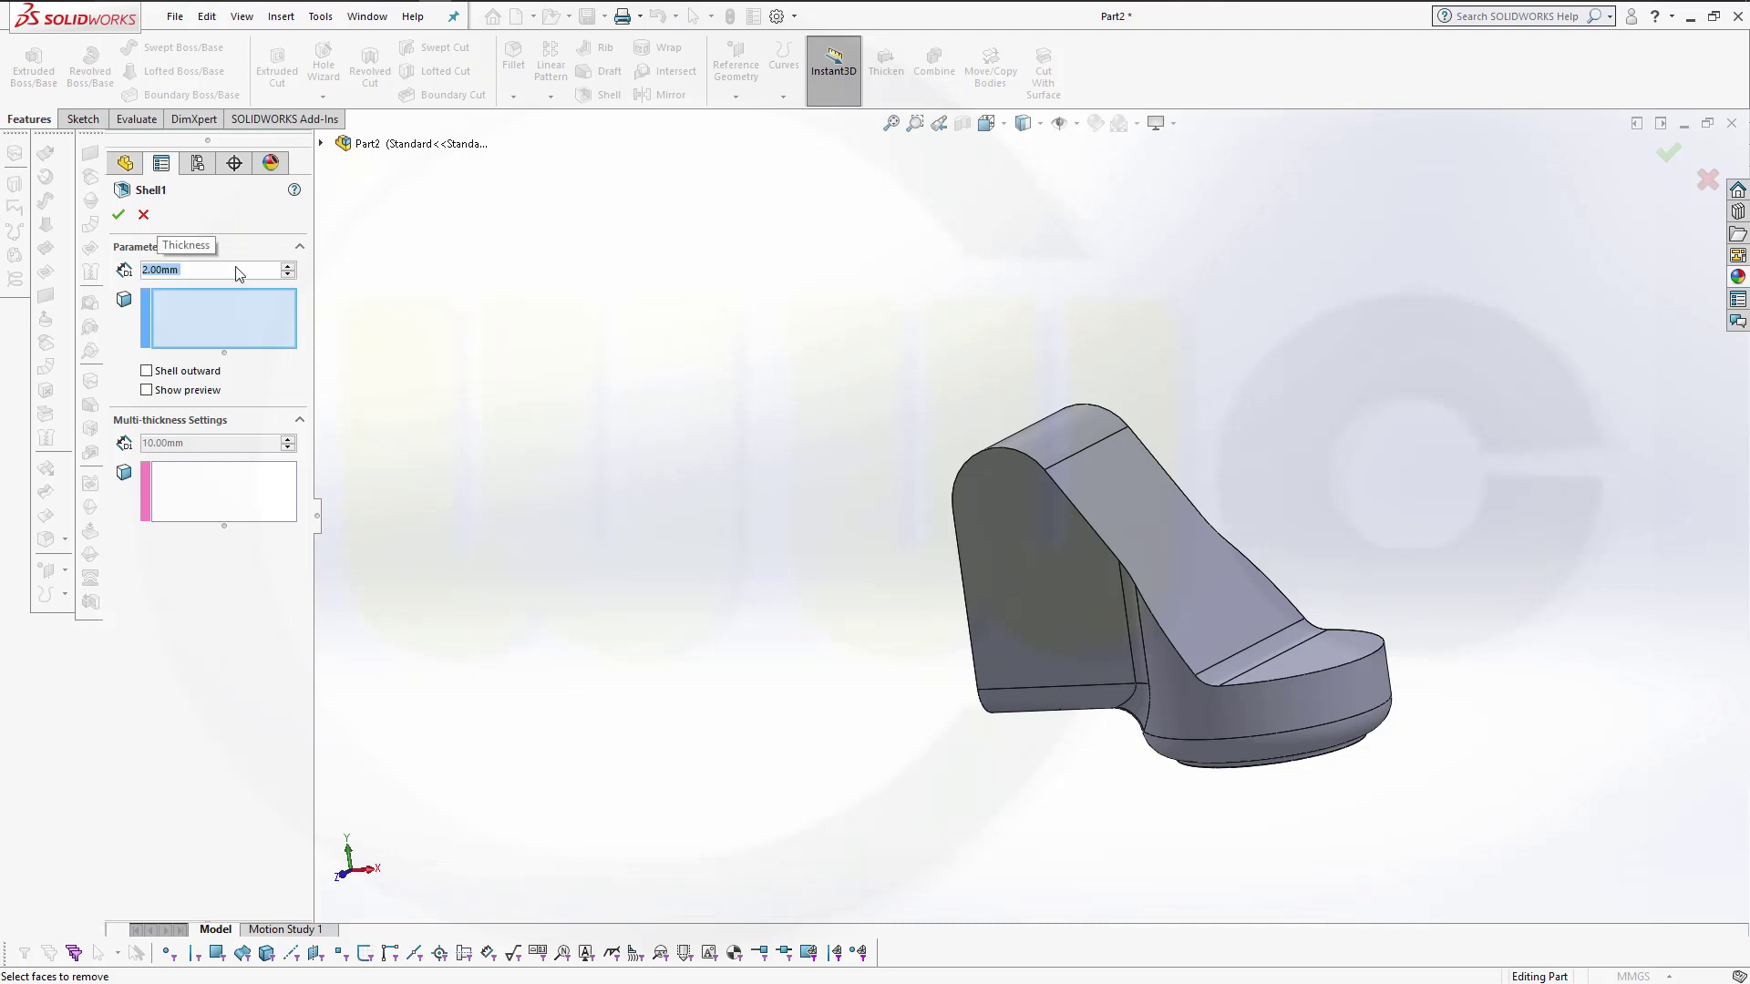
pyautogui.write('2')
pyautogui.press('Return')
pyautogui.moveTo(1402, 521); pyautogui.dragTo(1375, 407, button='middle')
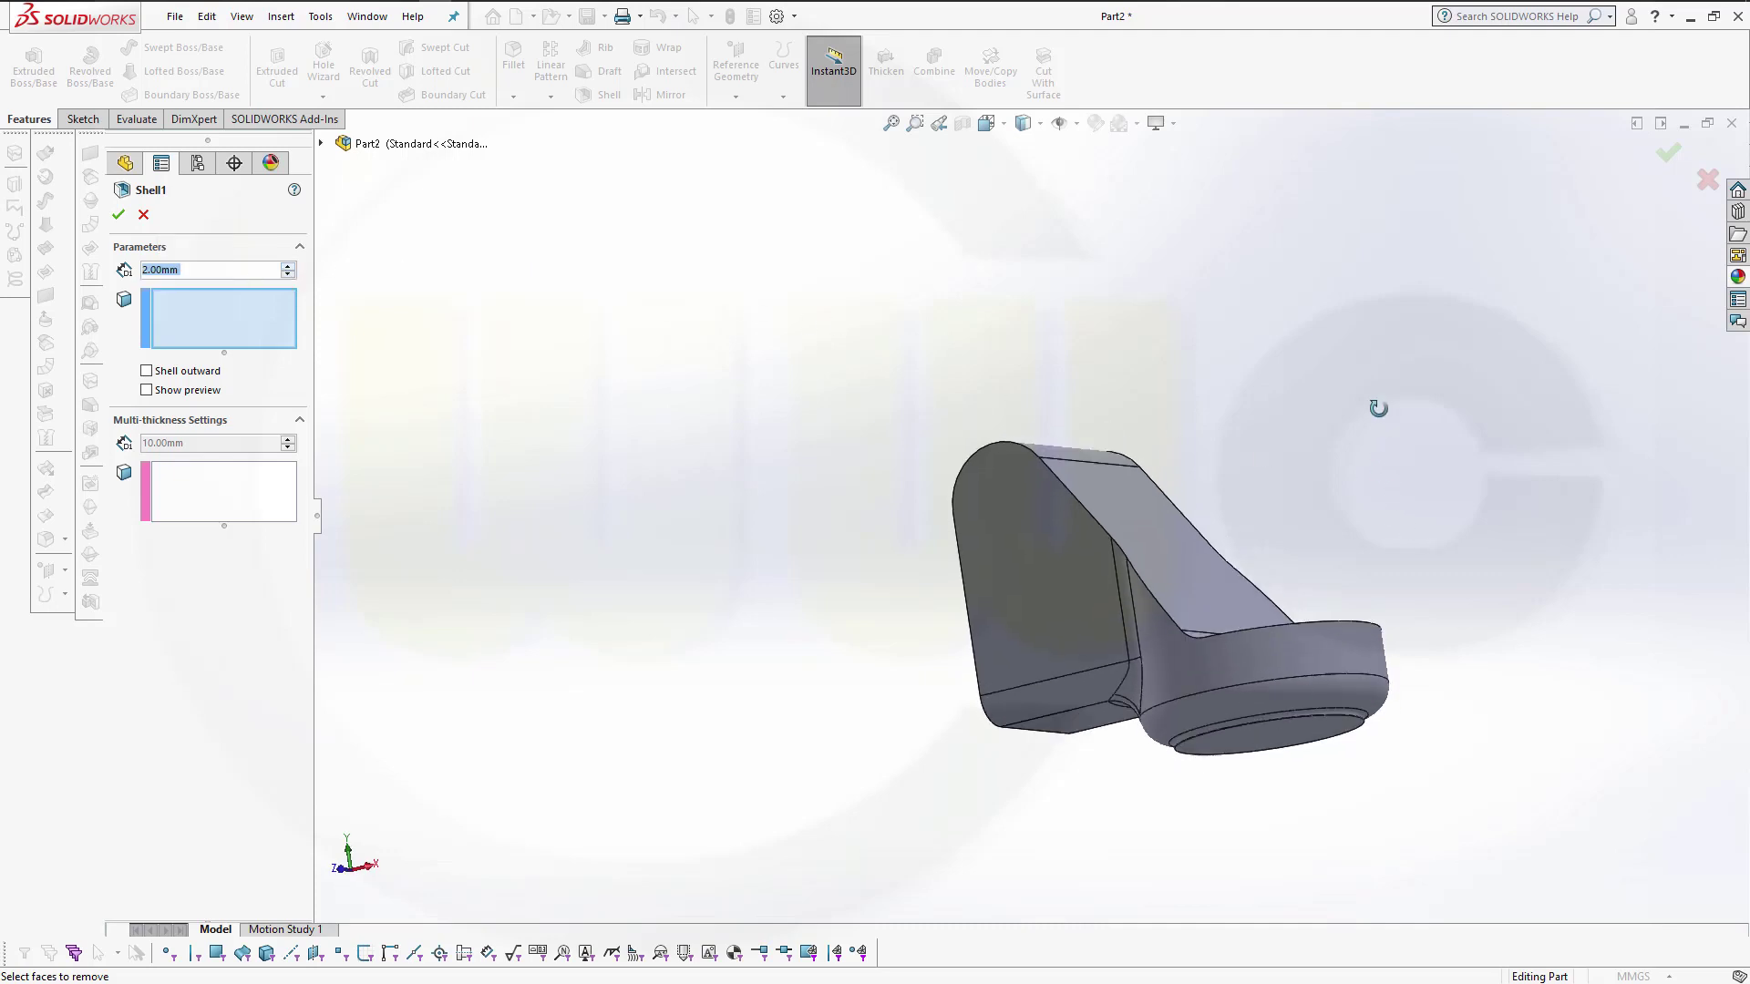
pyautogui.click(1270, 731)
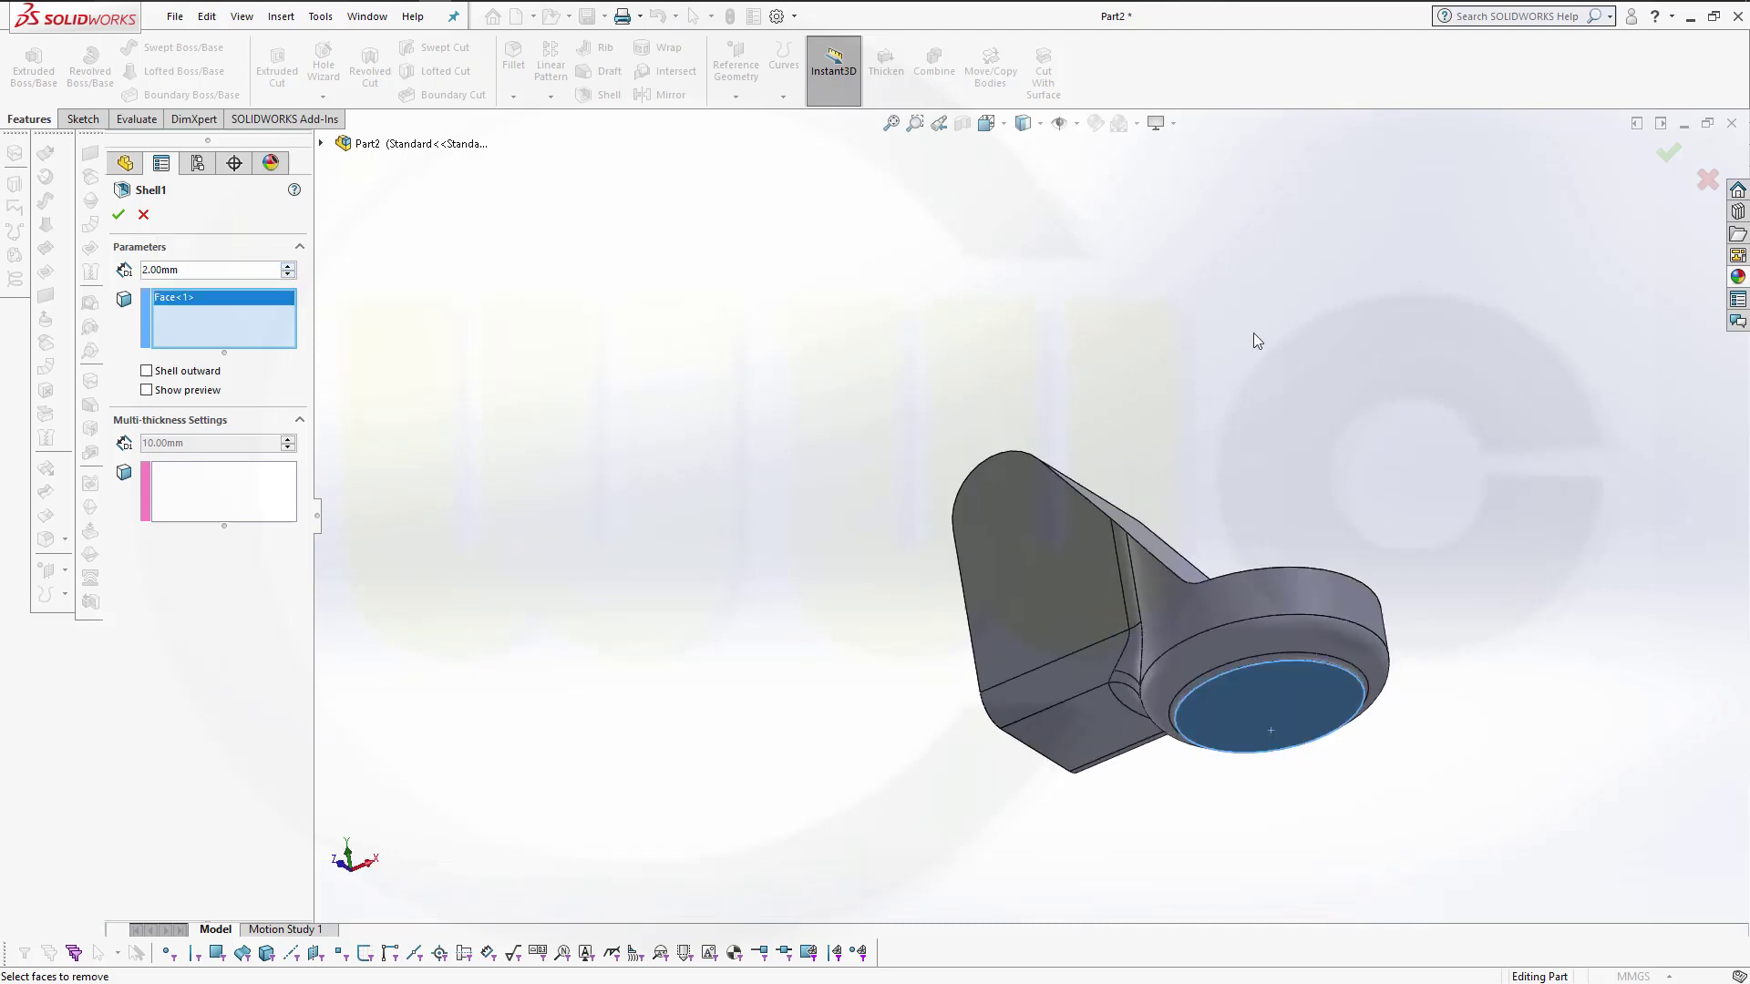
# Step: Add the top round face, its tangent sloped faces and the heel face, then finish the shell
pyautogui.moveTo(1254, 340)
pyautogui.mouseDown(button='middle')
pyautogui.moveTo(1183, 344)
pyautogui.moveTo(1229, 478)
pyautogui.moveTo(1207, 489)
pyautogui.mouseUp(button='middle')
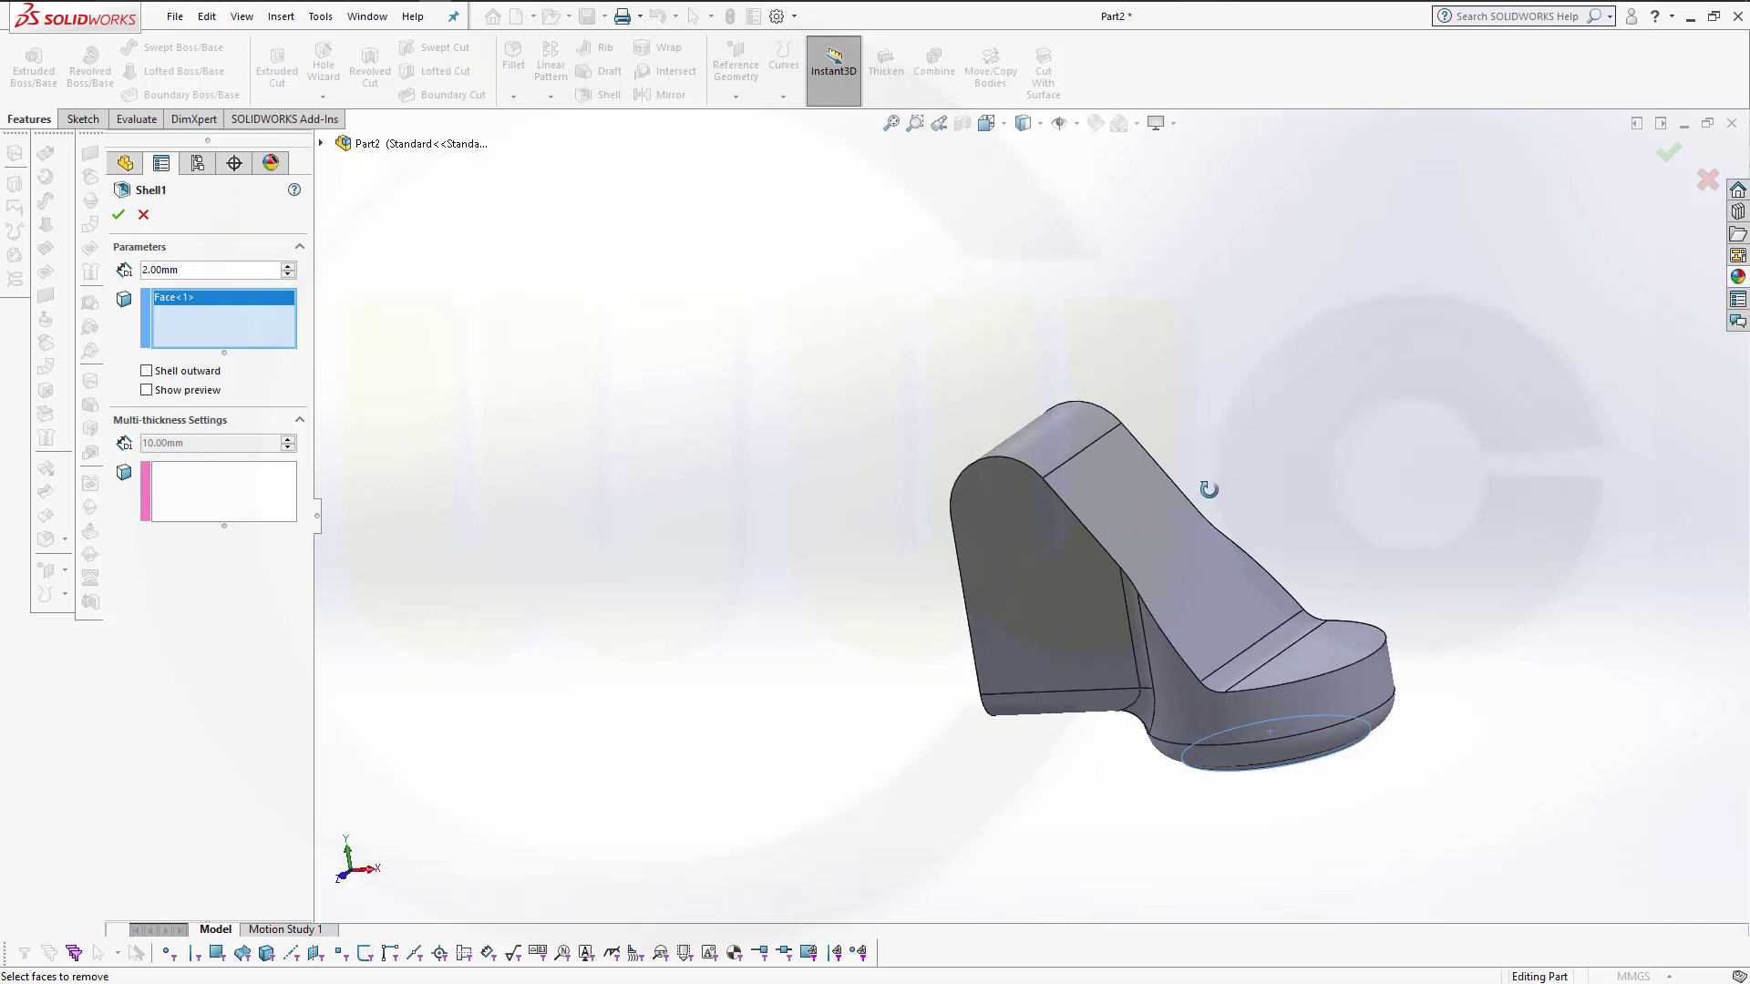
pyautogui.click(1325, 653)
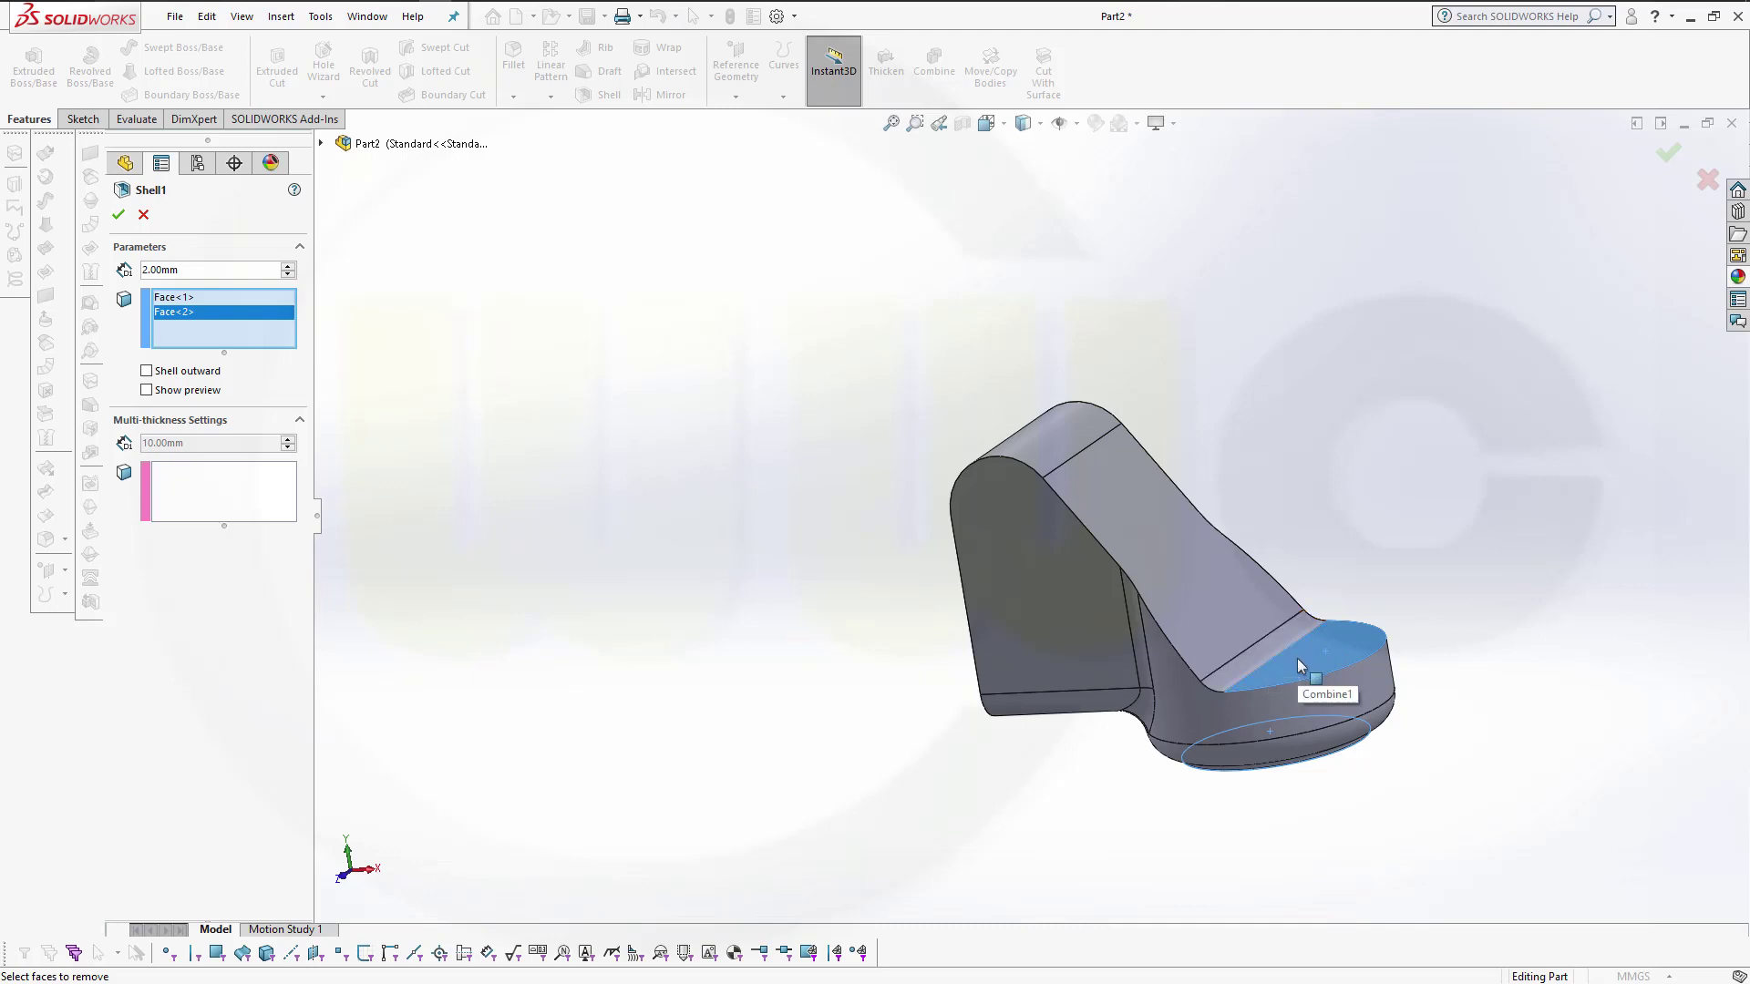
pyautogui.rightClick(1297, 663)
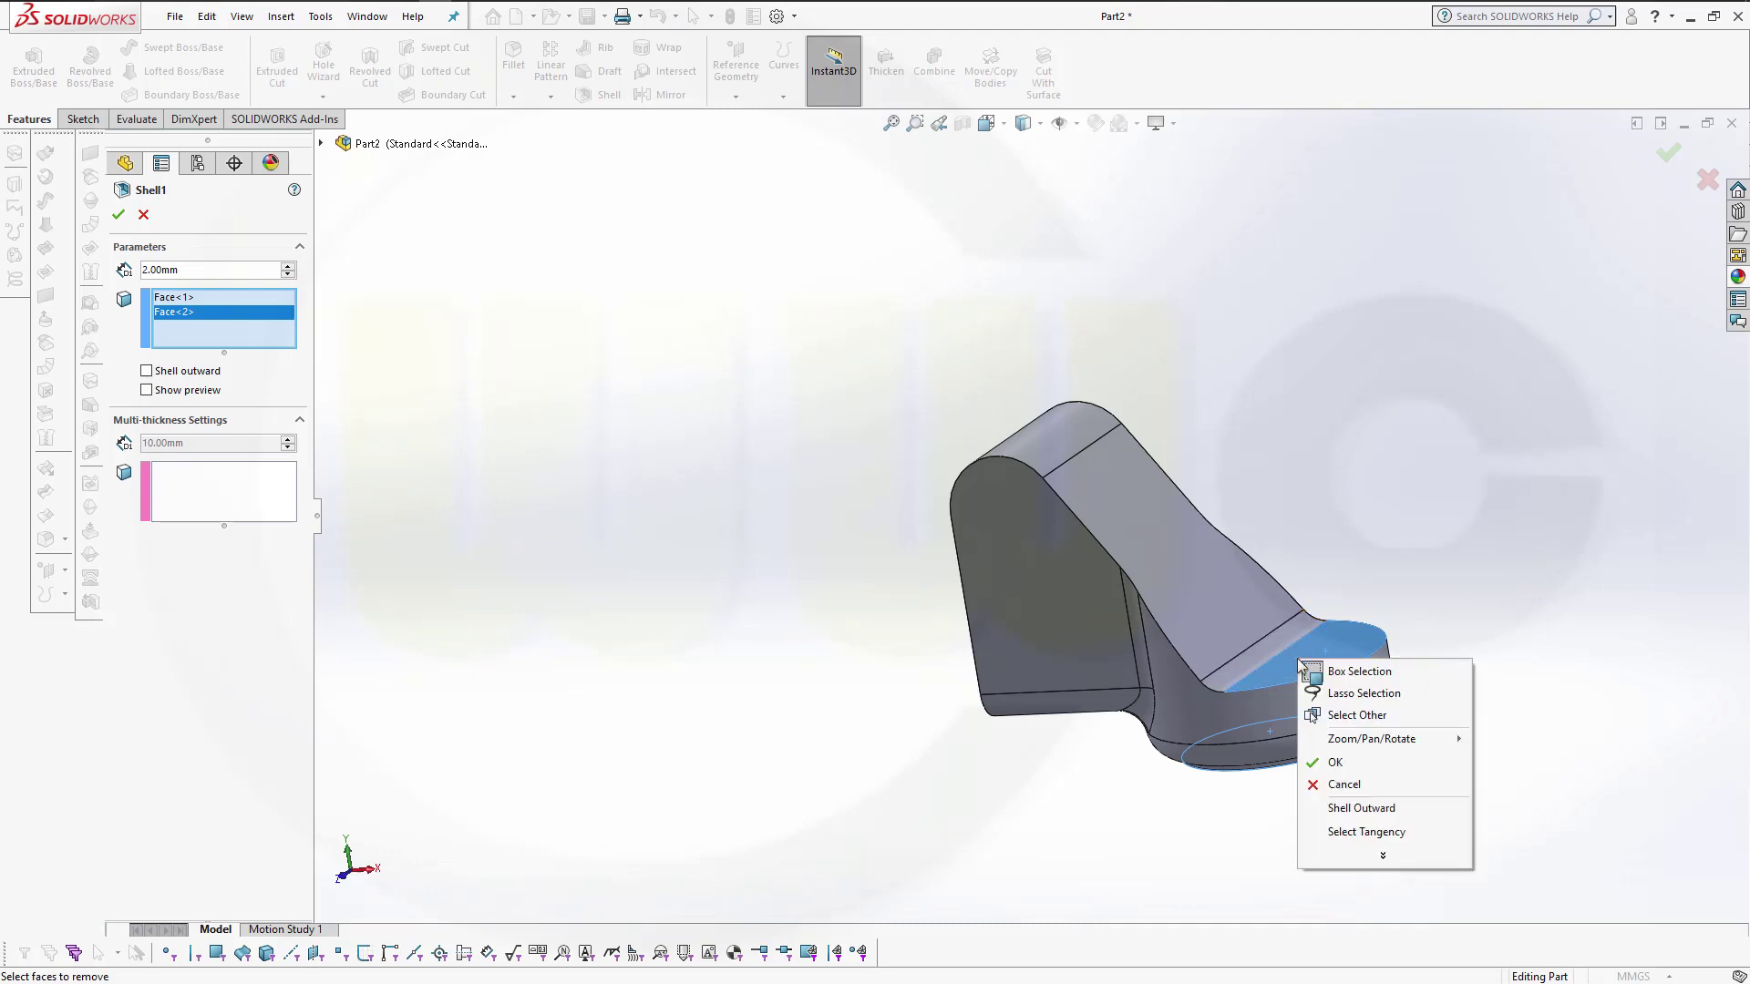
pyautogui.click(1364, 832)
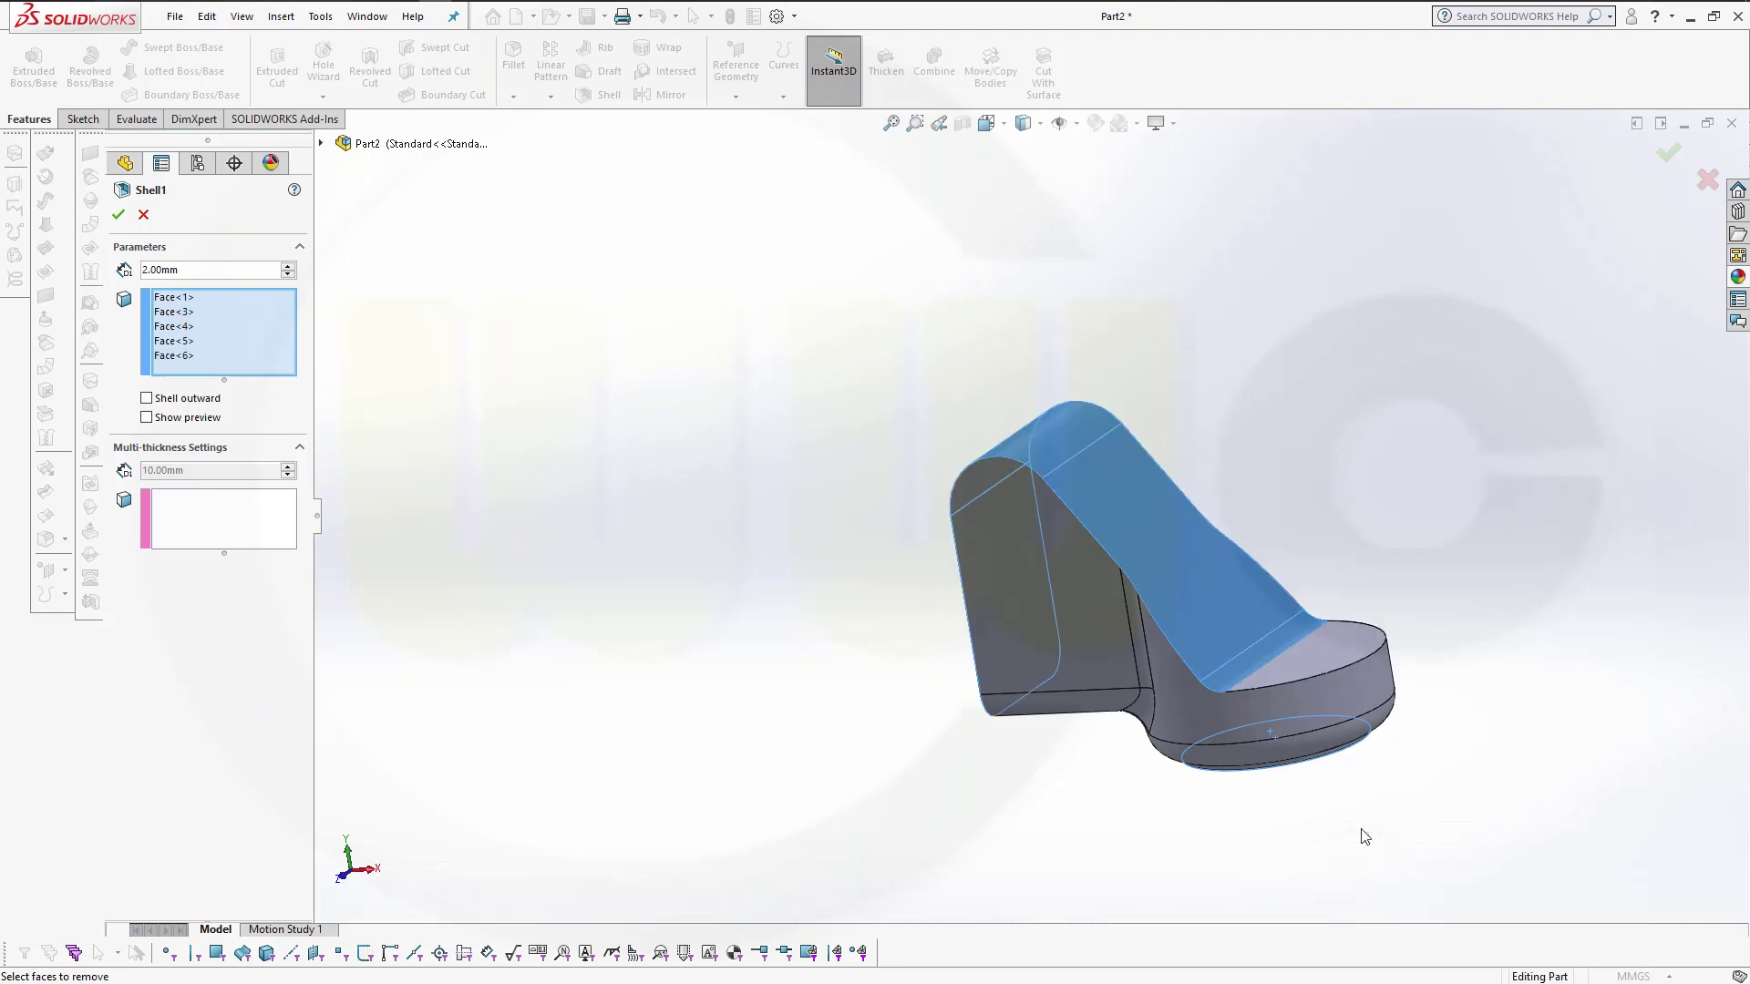
pyautogui.click(1324, 653)
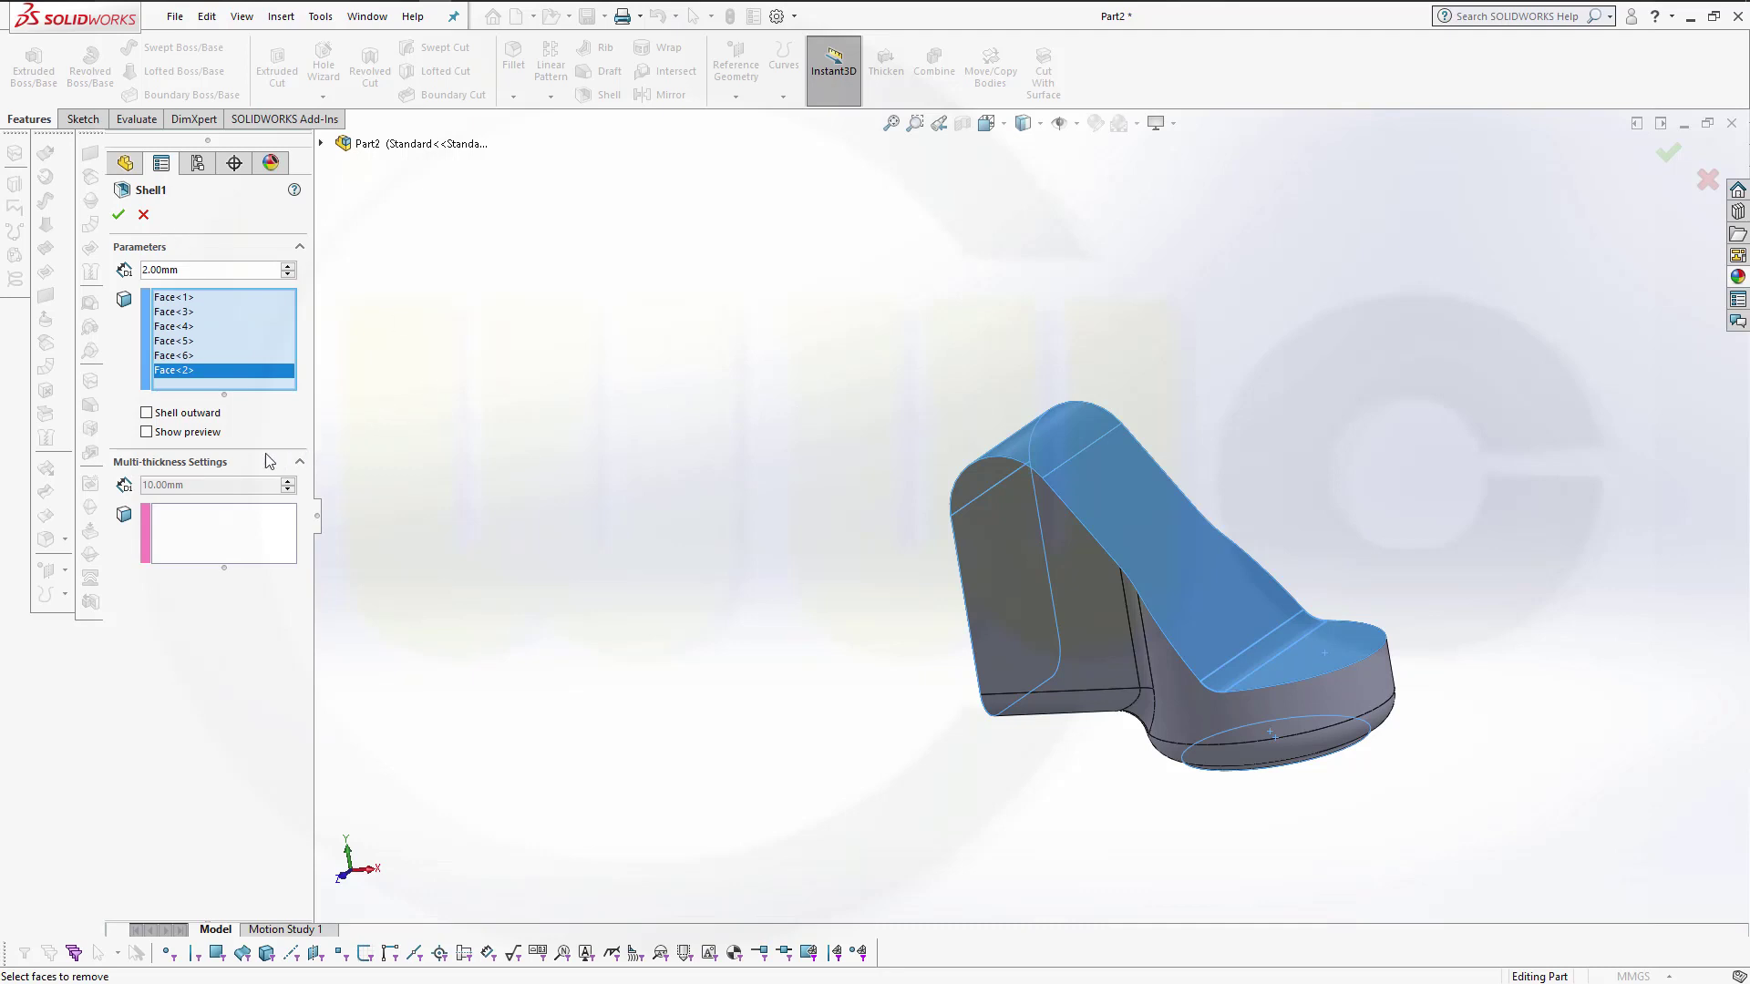
pyautogui.click(118, 216)
pyautogui.moveTo(813, 524)
pyautogui.mouseDown(button='middle')
pyautogui.moveTo(860, 409)
pyautogui.moveTo(623, 441)
pyautogui.mouseUp(button='middle')
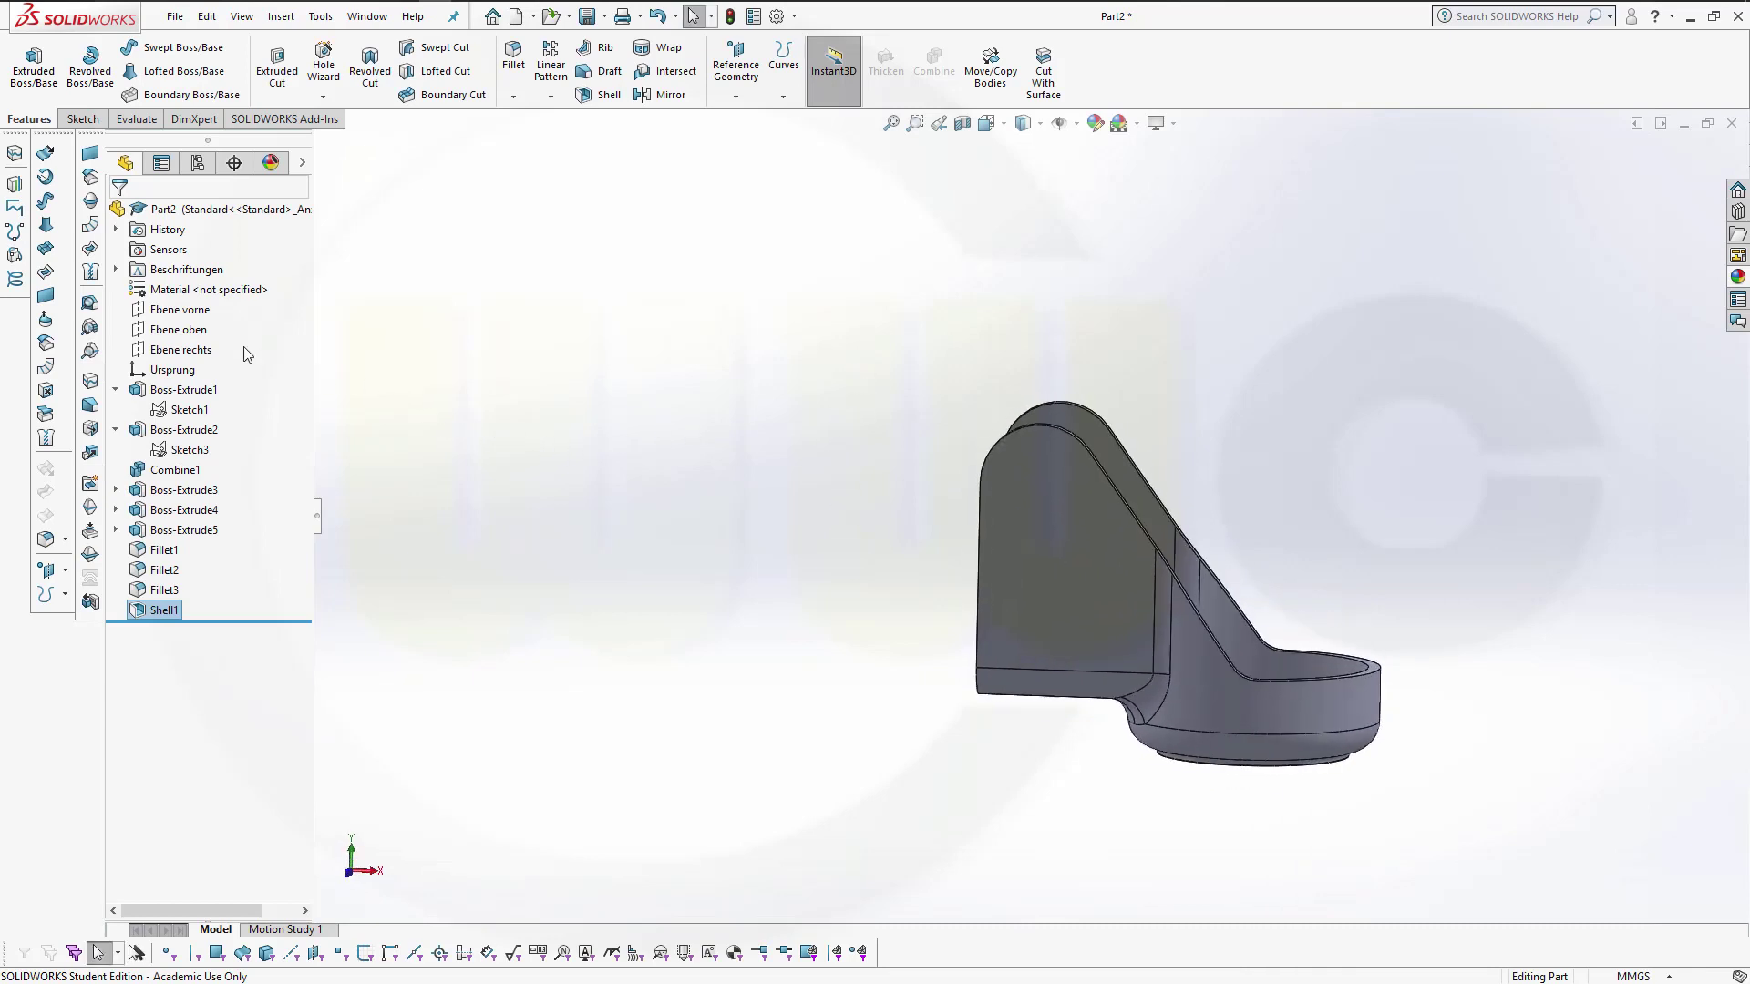
pyautogui.click(179, 329)
pyautogui.click(226, 308)
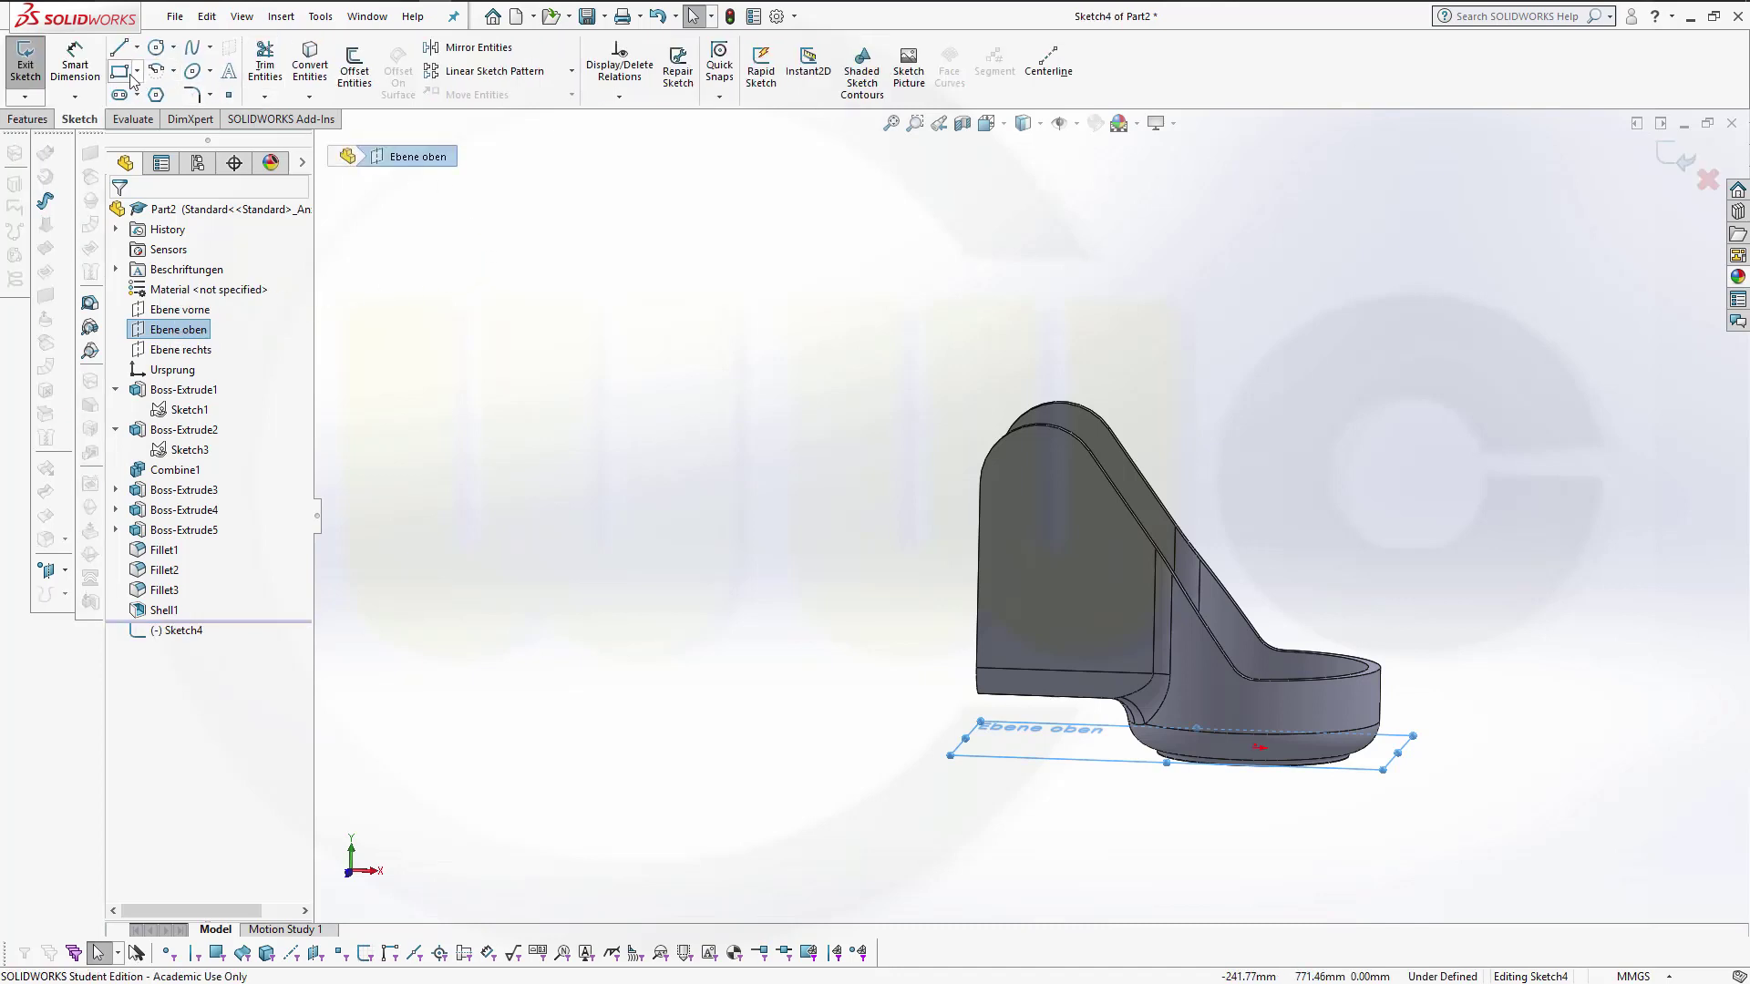
pyautogui.click(121, 72)
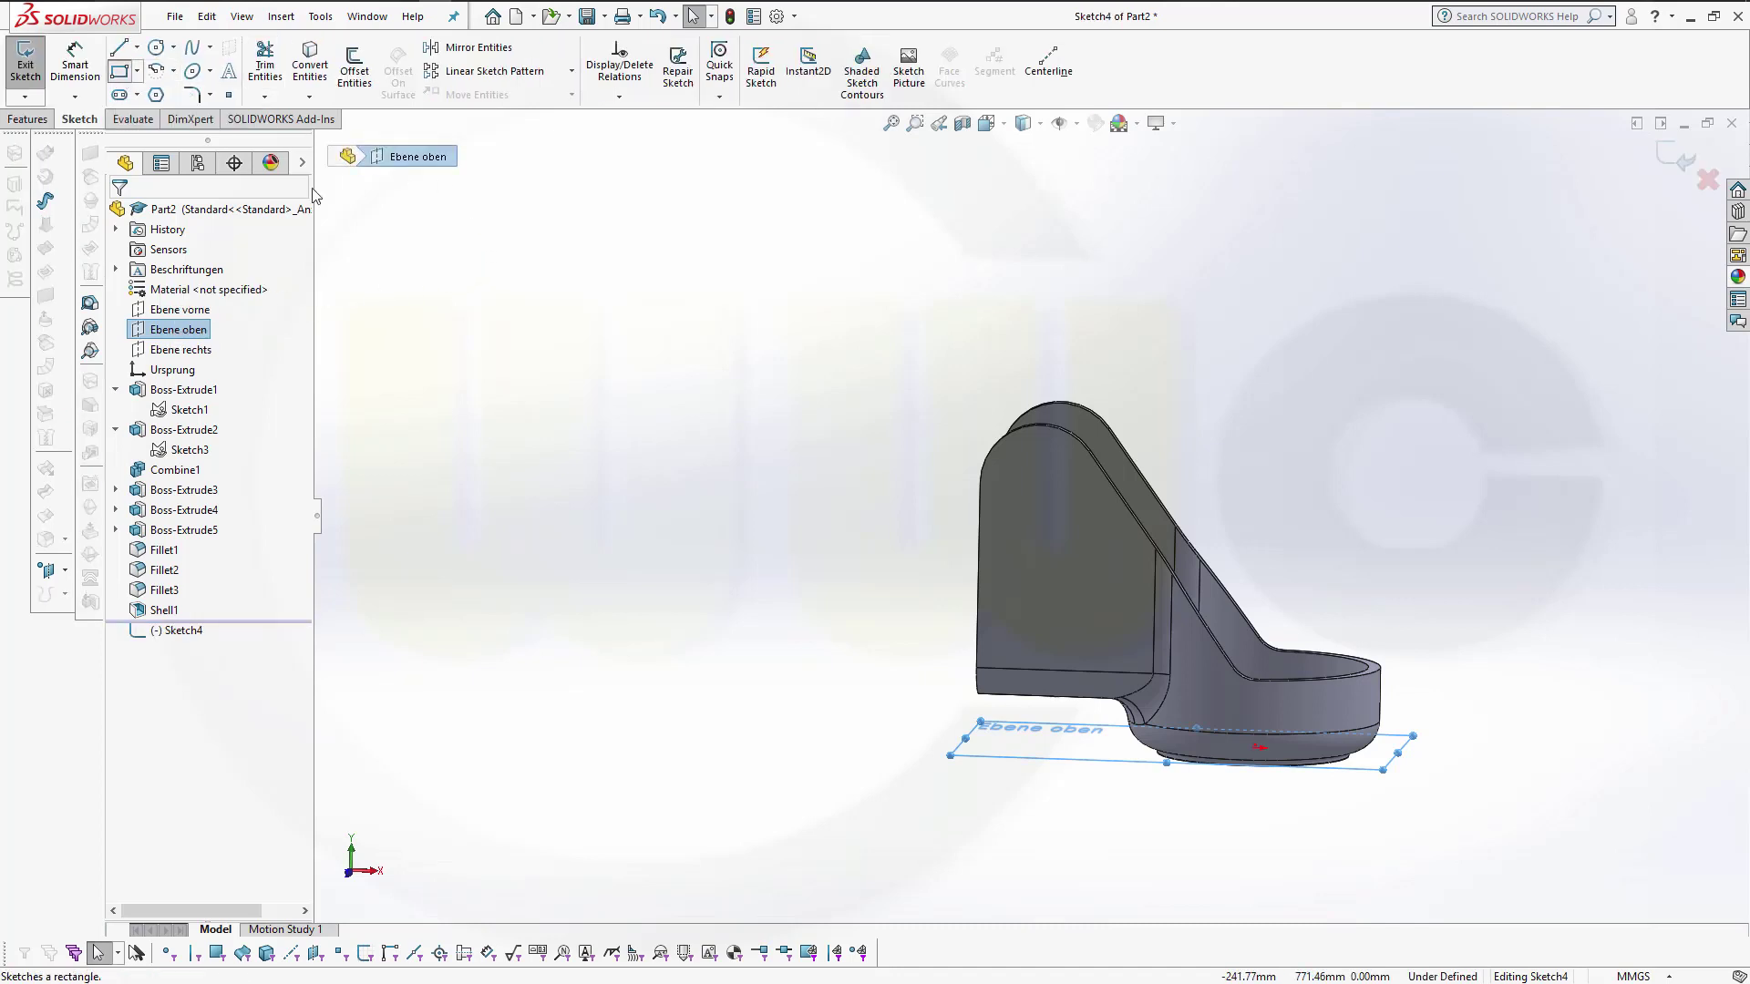
pyautogui.click(777, 537)
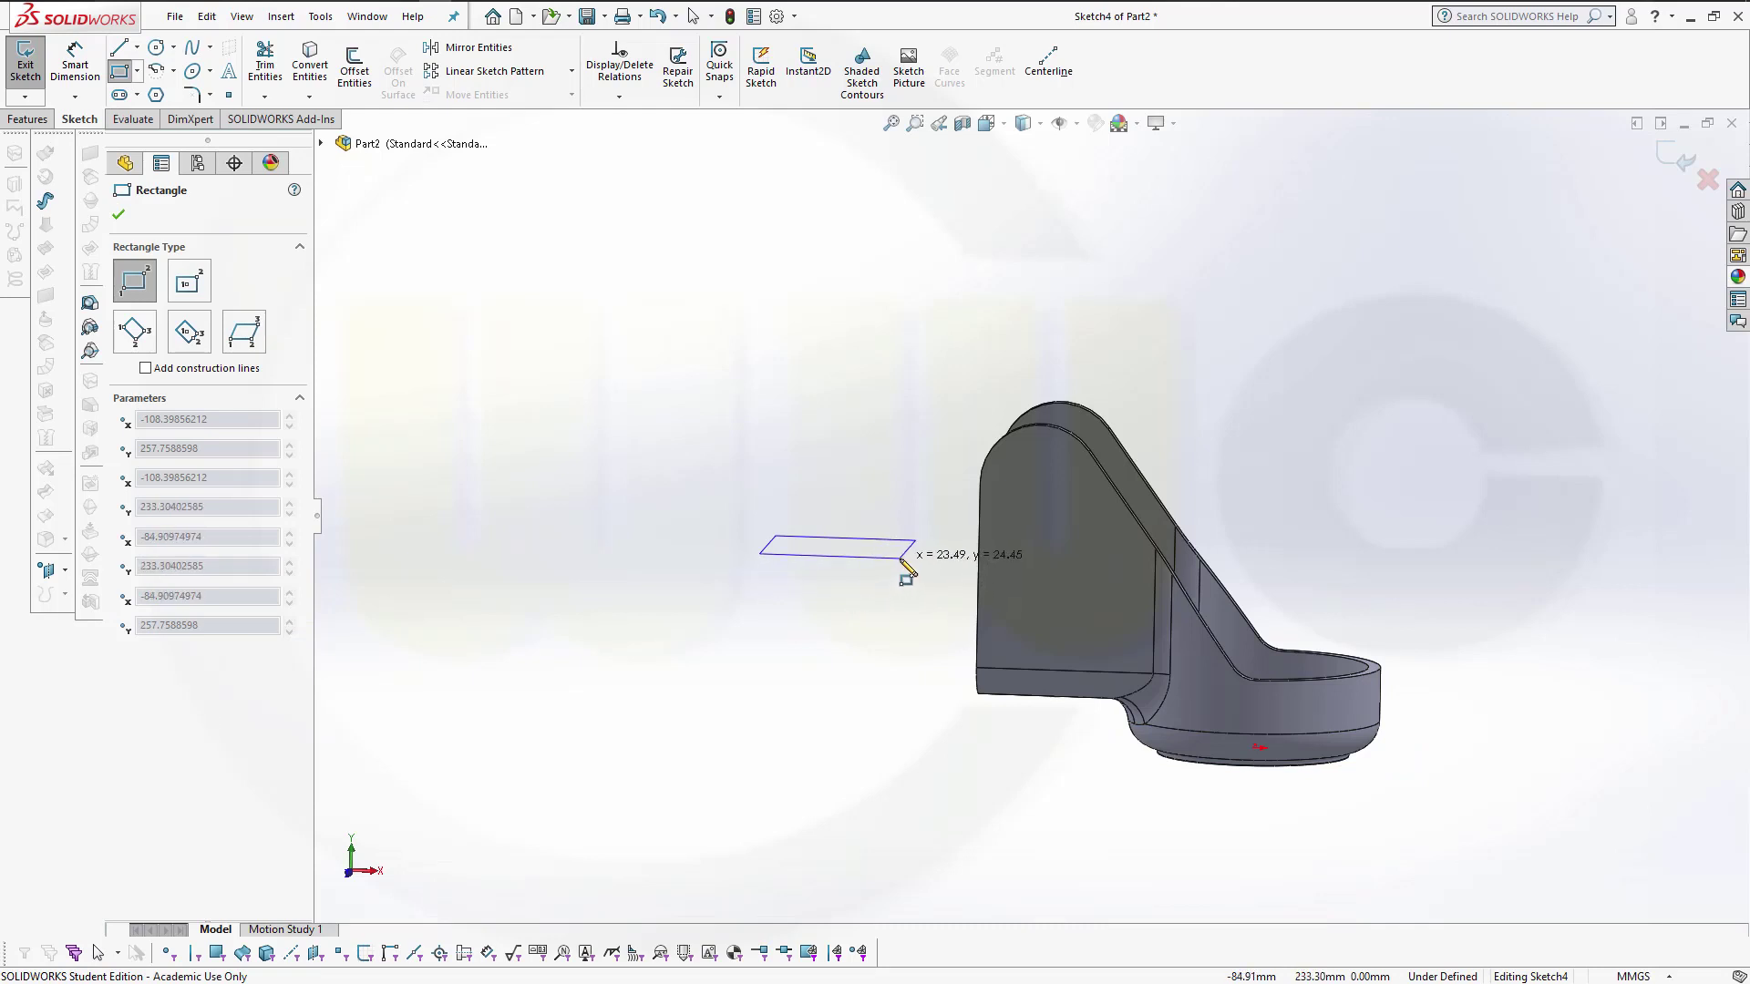
pyautogui.moveTo(905, 569)
pyautogui.mouseDown(button='middle')
pyautogui.moveTo(901, 620)
pyautogui.moveTo(902, 594)
pyautogui.moveTo(933, 605)
pyautogui.mouseUp(button='middle')
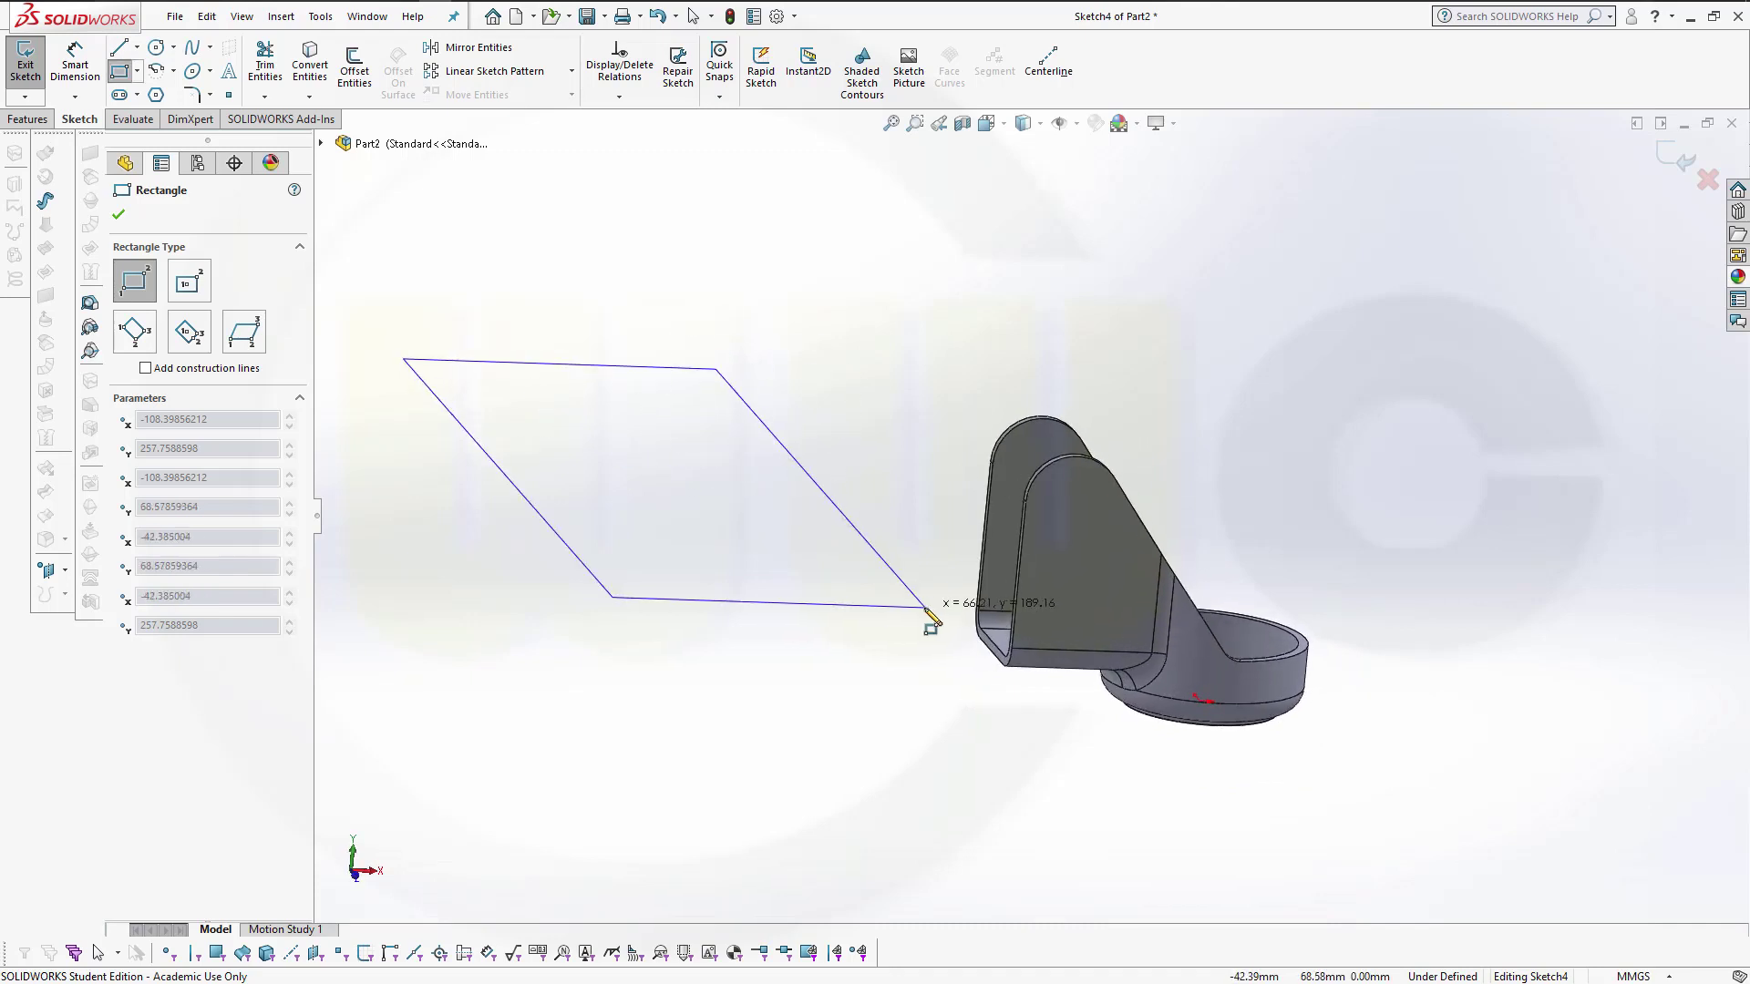
pyautogui.press('Escape')
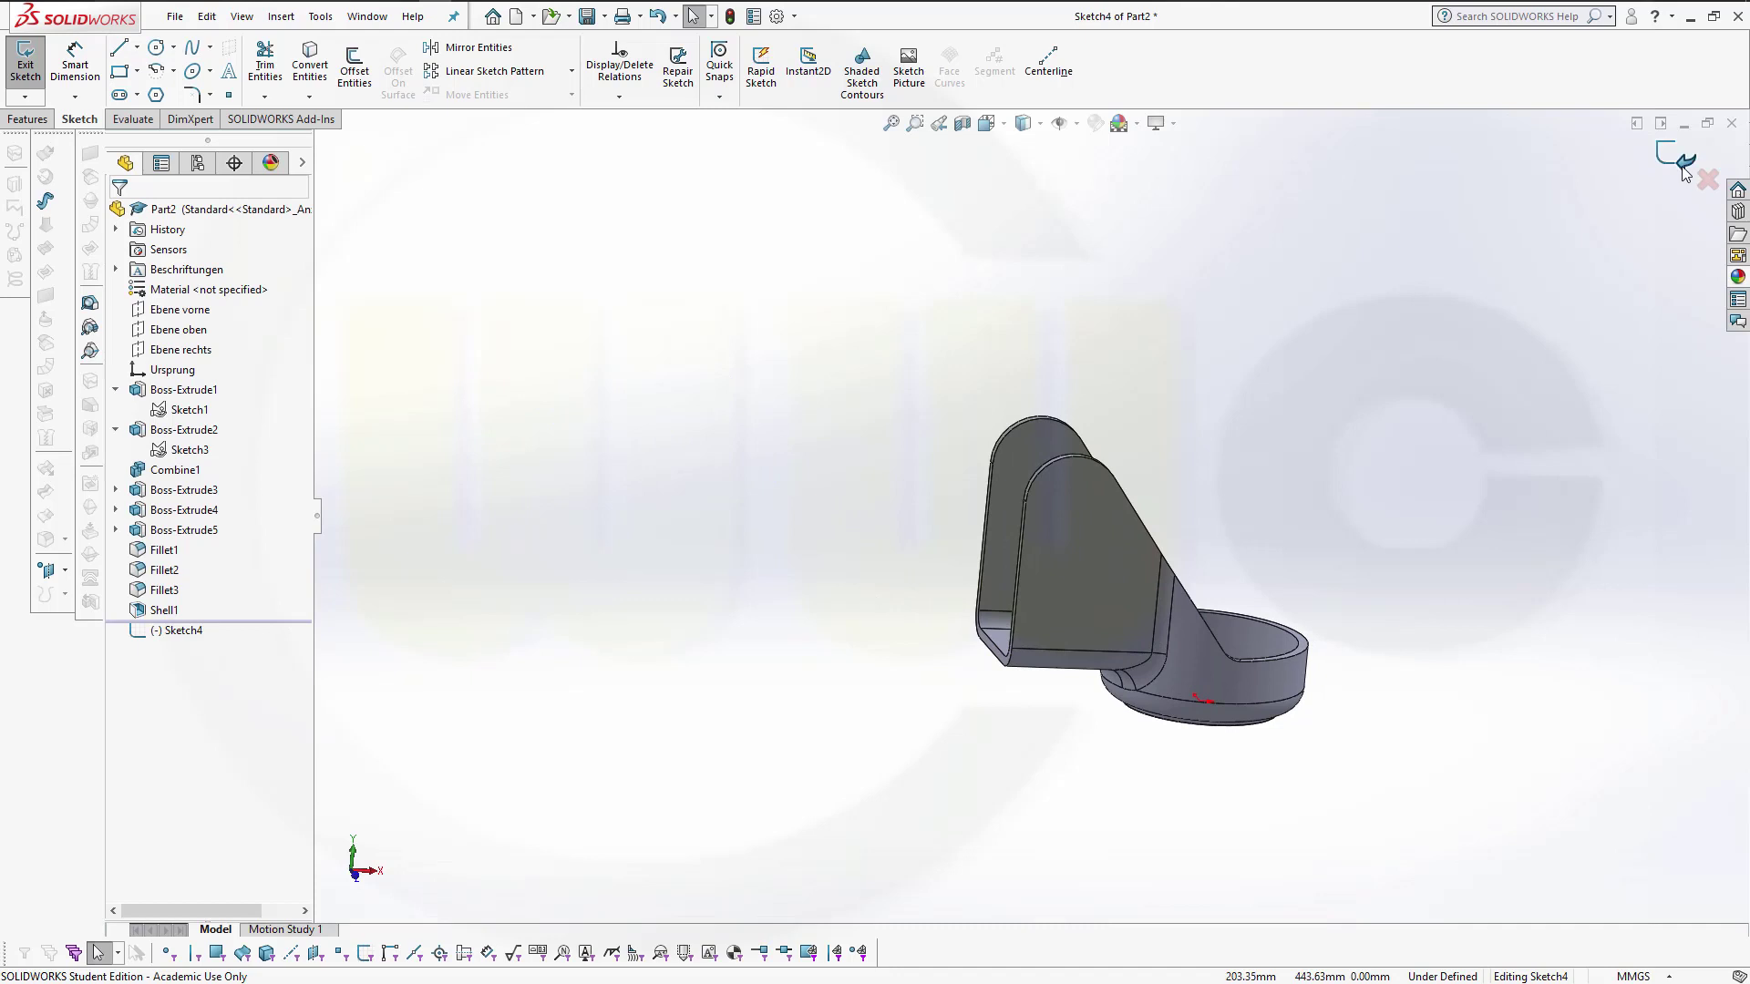
pyautogui.click(1683, 168)
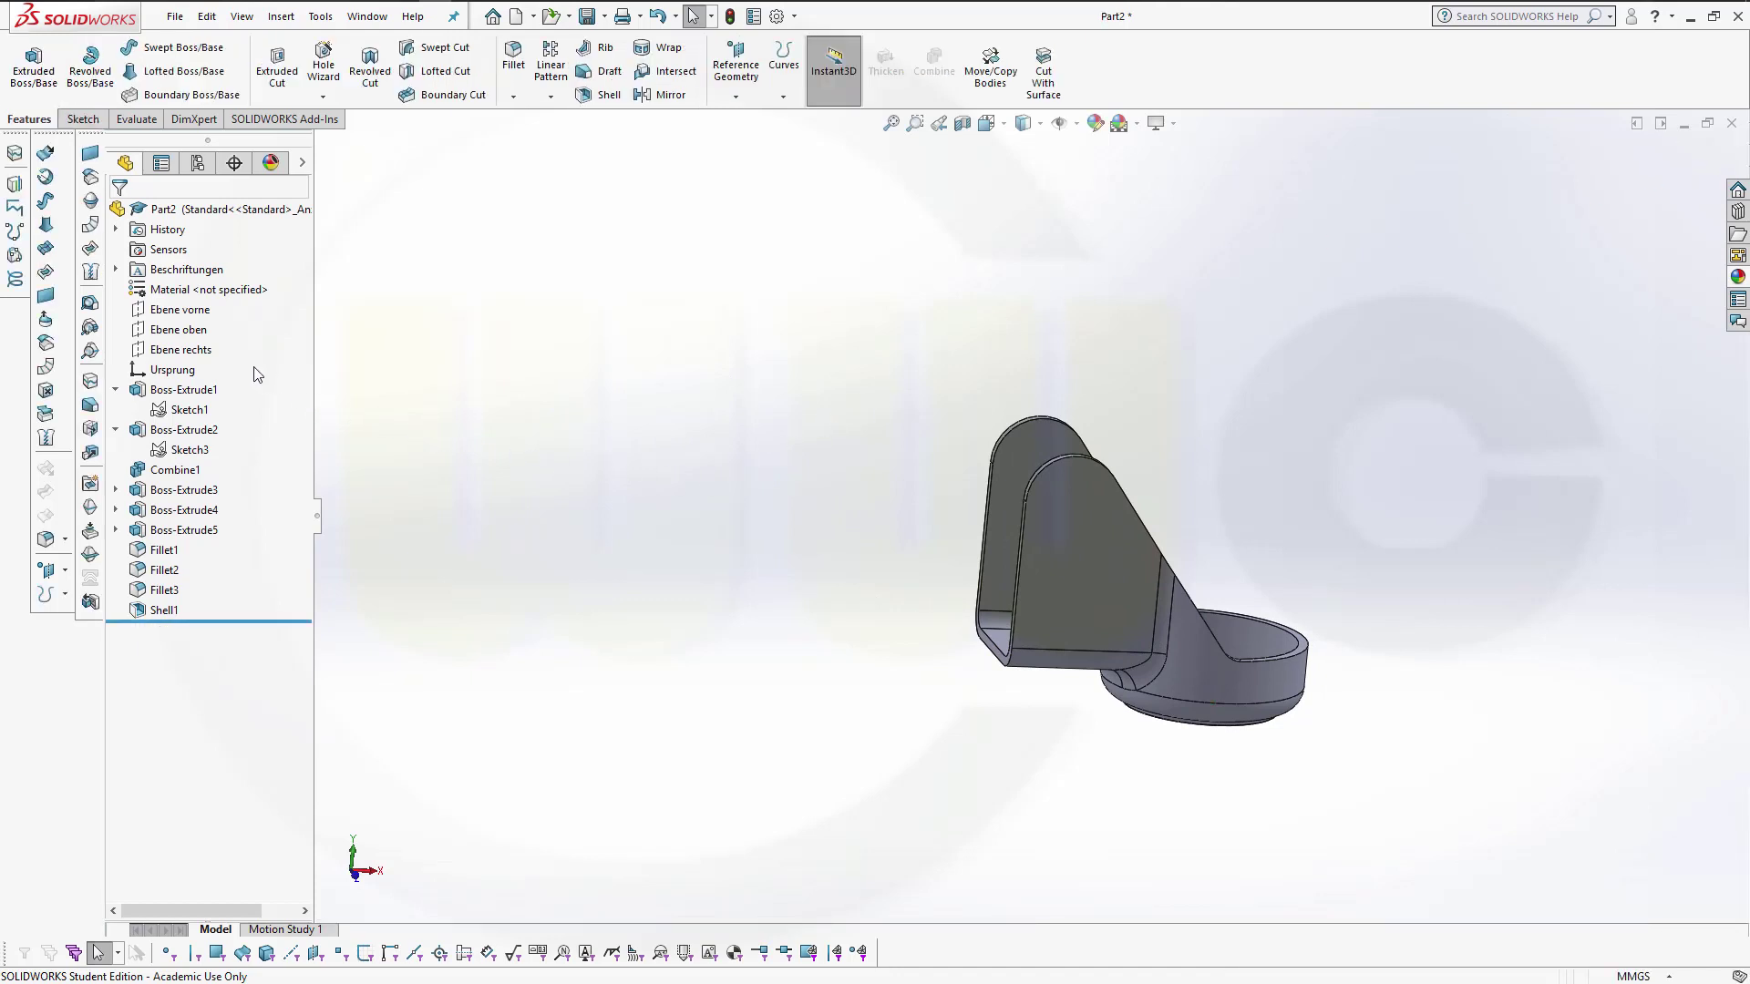
# Step: Start a sketch on the Ebene vorne plane and draw a corner rectangle
pyautogui.click(179, 310)
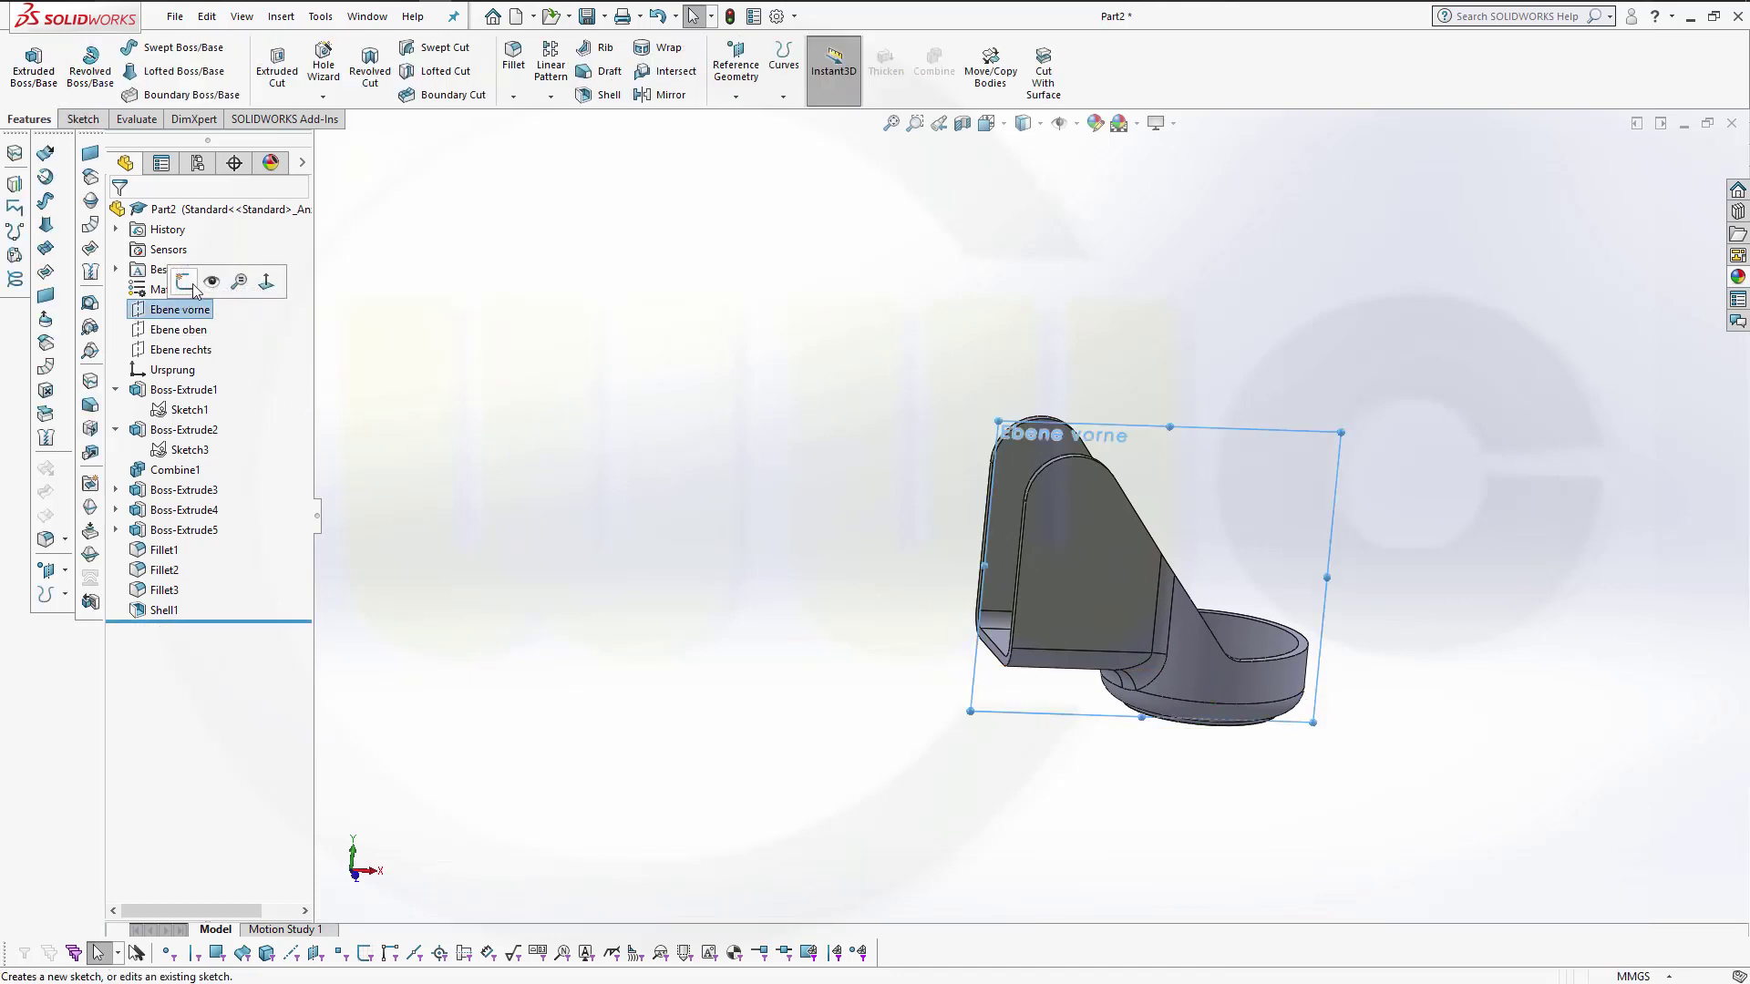
pyautogui.click(193, 287)
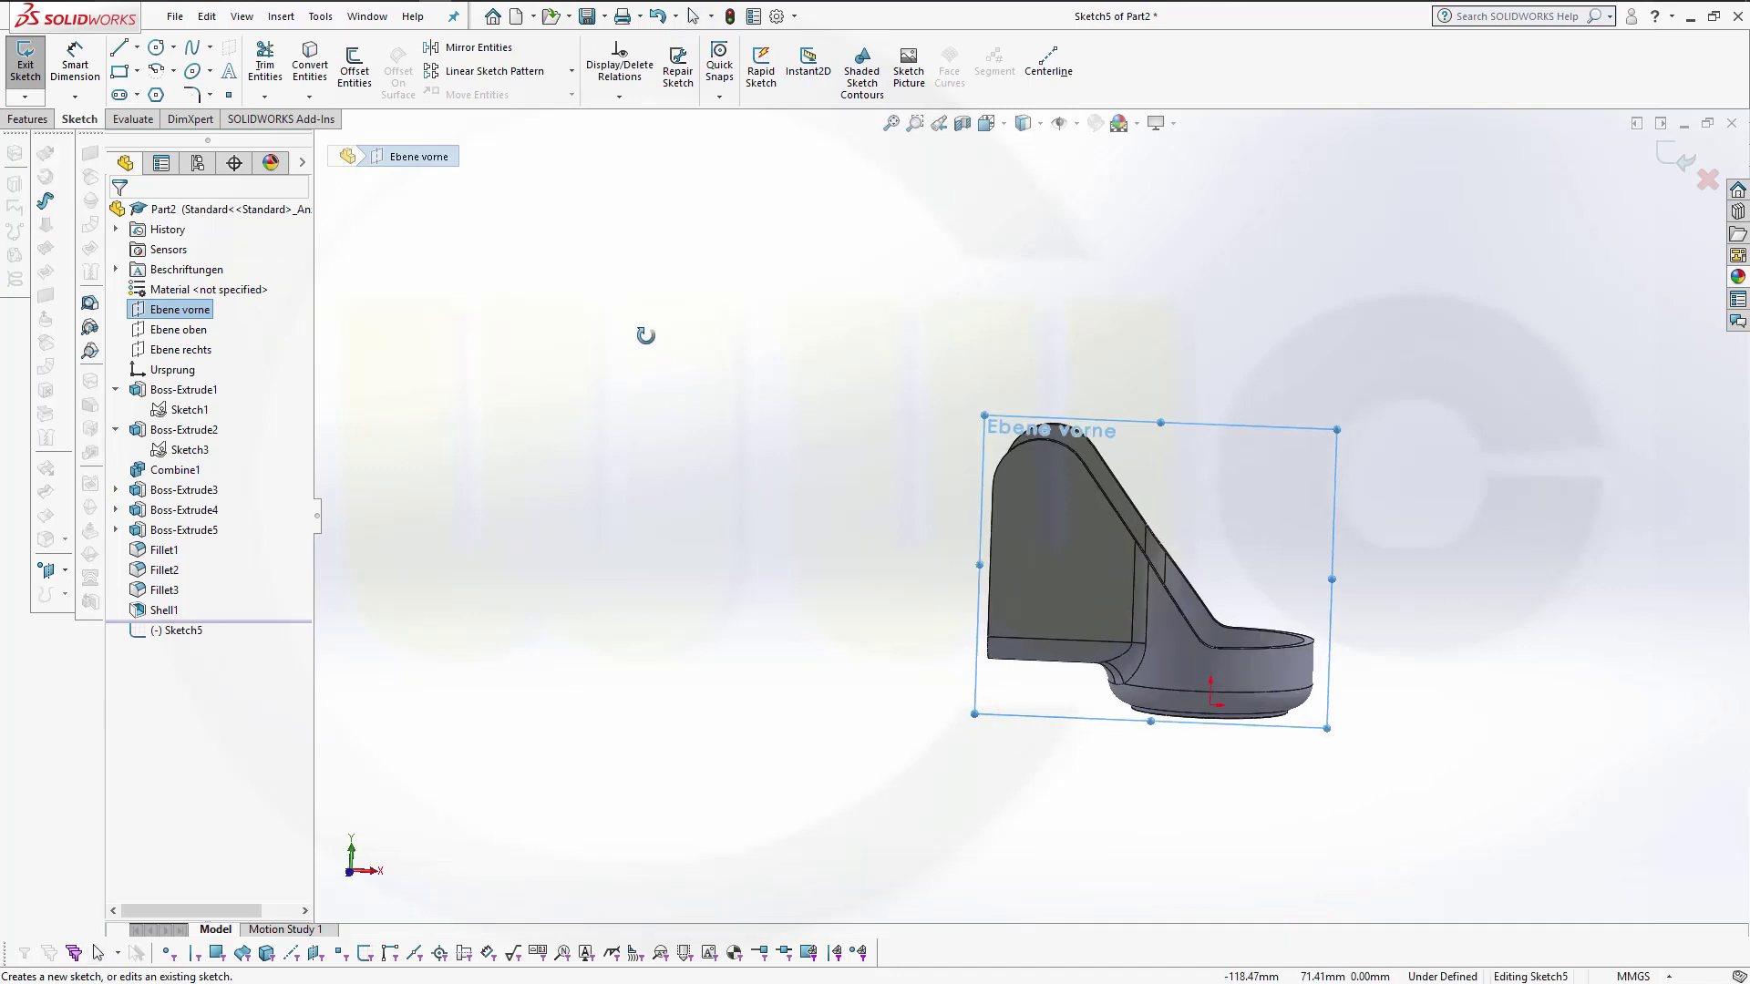
pyautogui.click(120, 71)
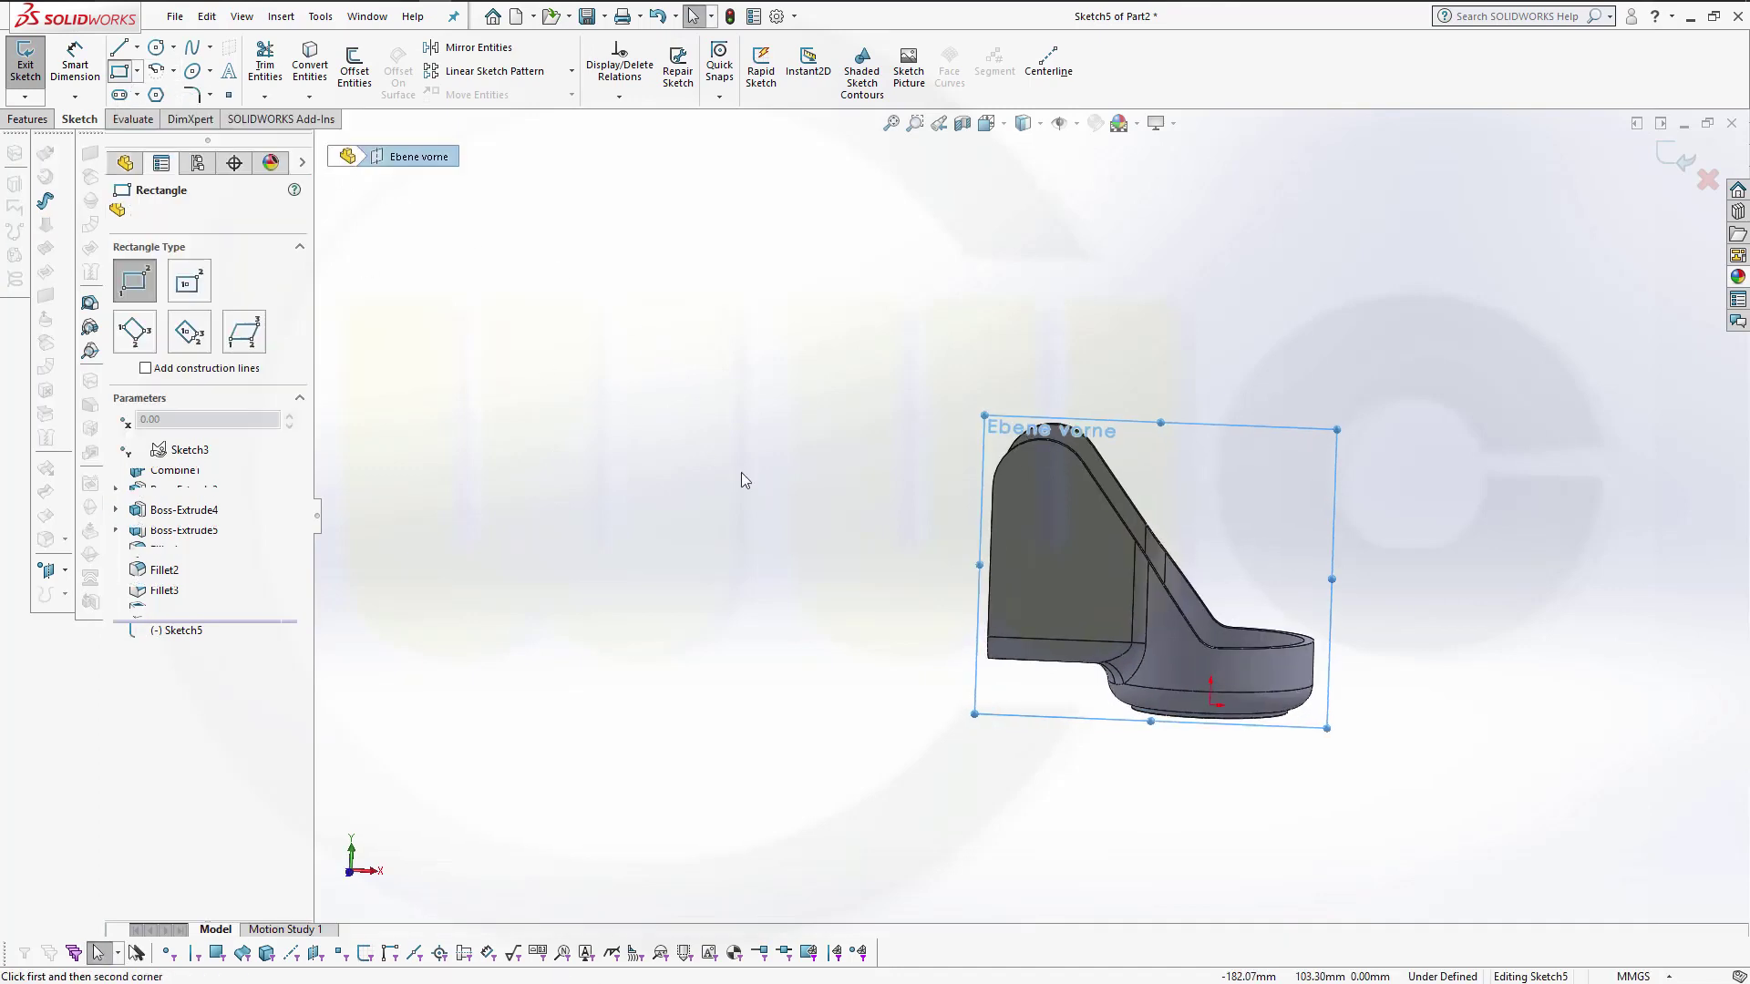
pyautogui.click(749, 528)
pyautogui.click(860, 571)
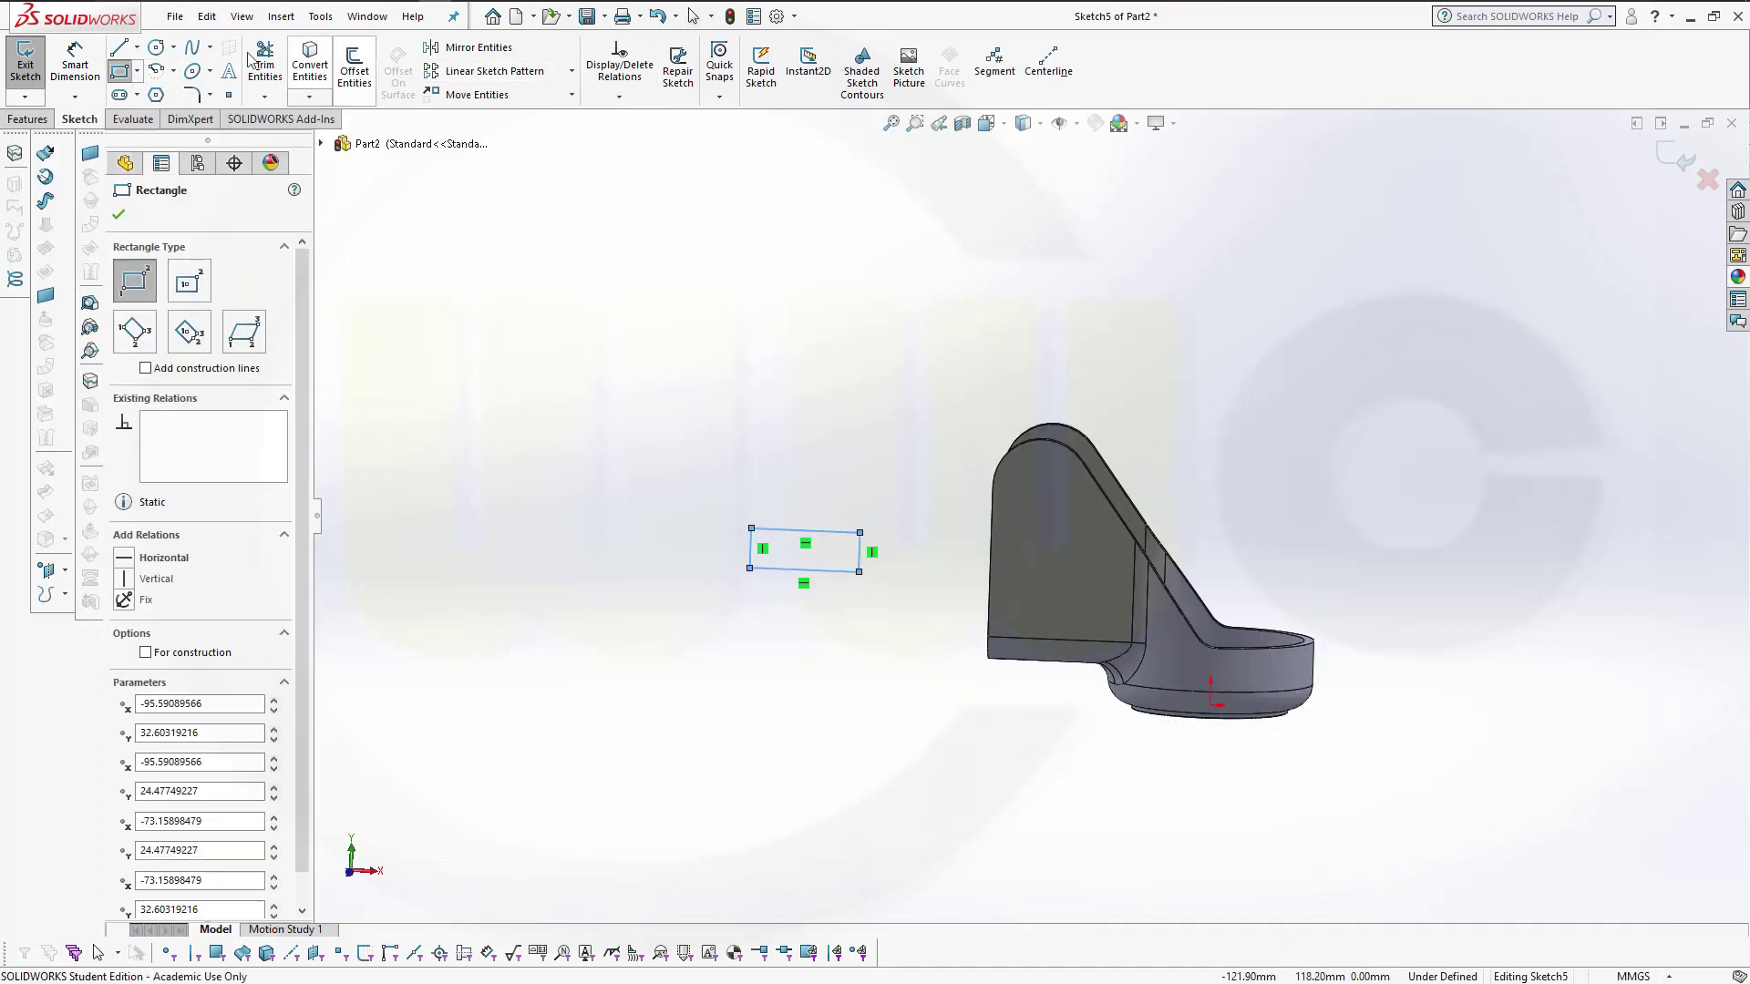
# Step: Dimension the rectangle 10 mm wide and 5 mm high
pyautogui.click(74, 63)
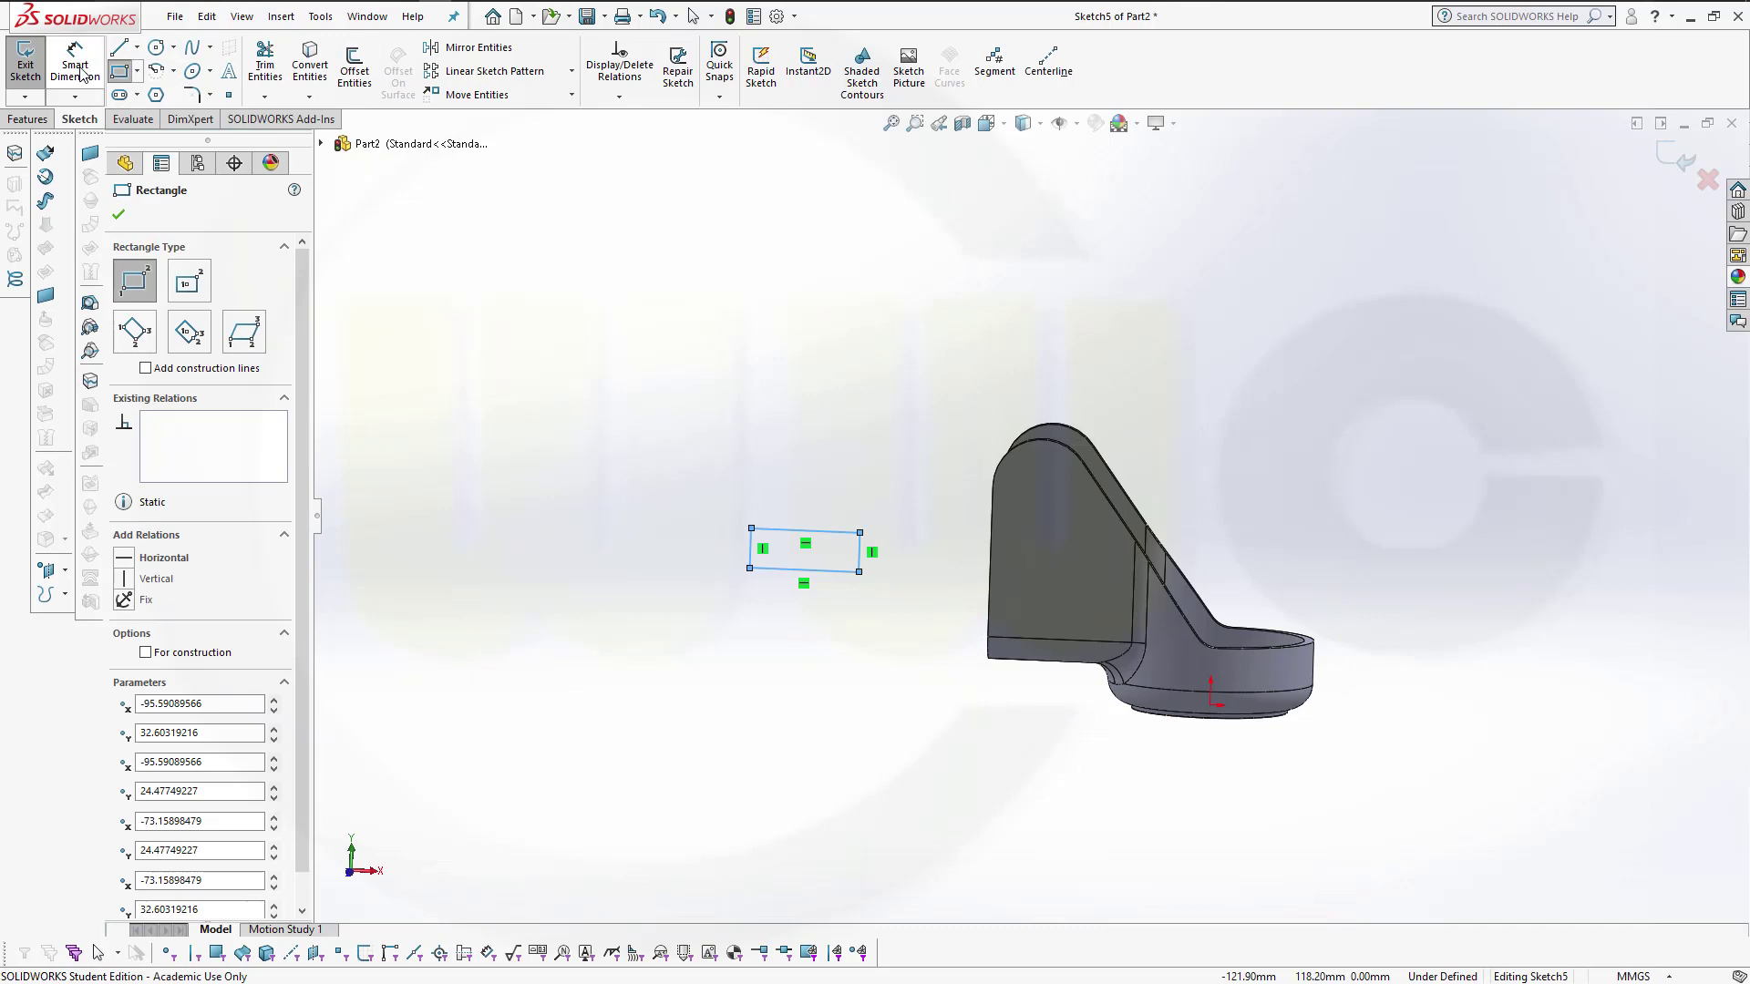
pyautogui.click(749, 557)
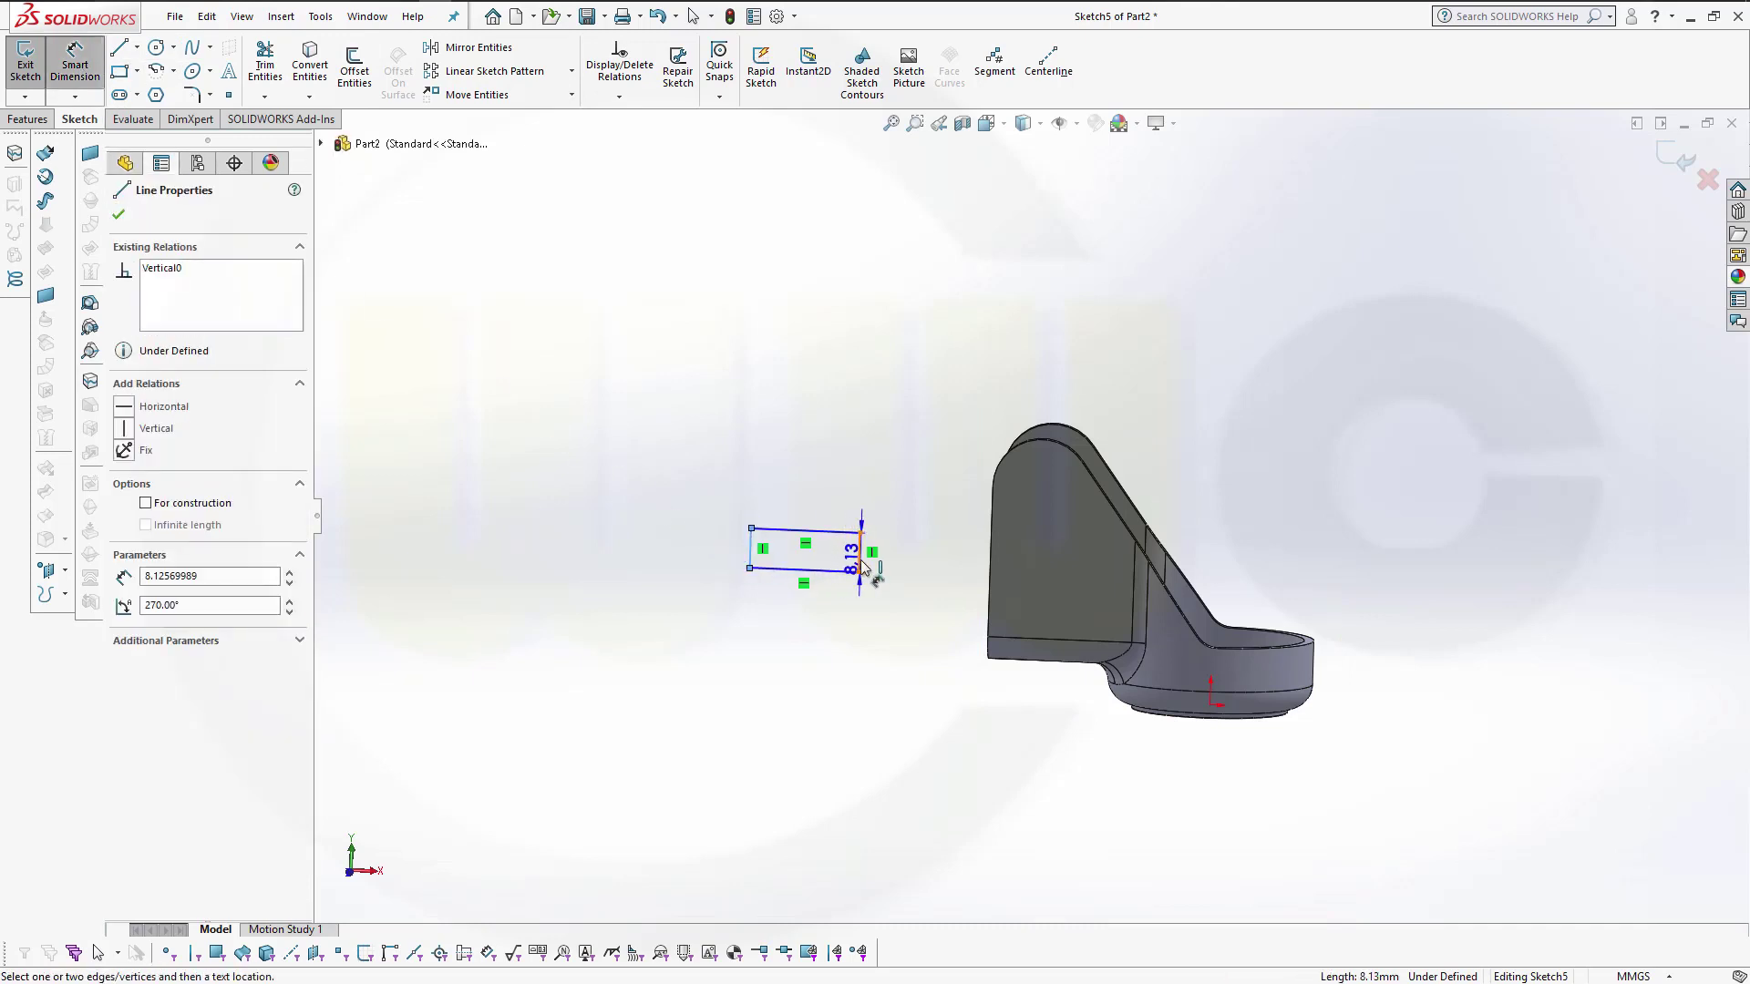
pyautogui.click(860, 556)
pyautogui.click(796, 472)
pyautogui.write('10')
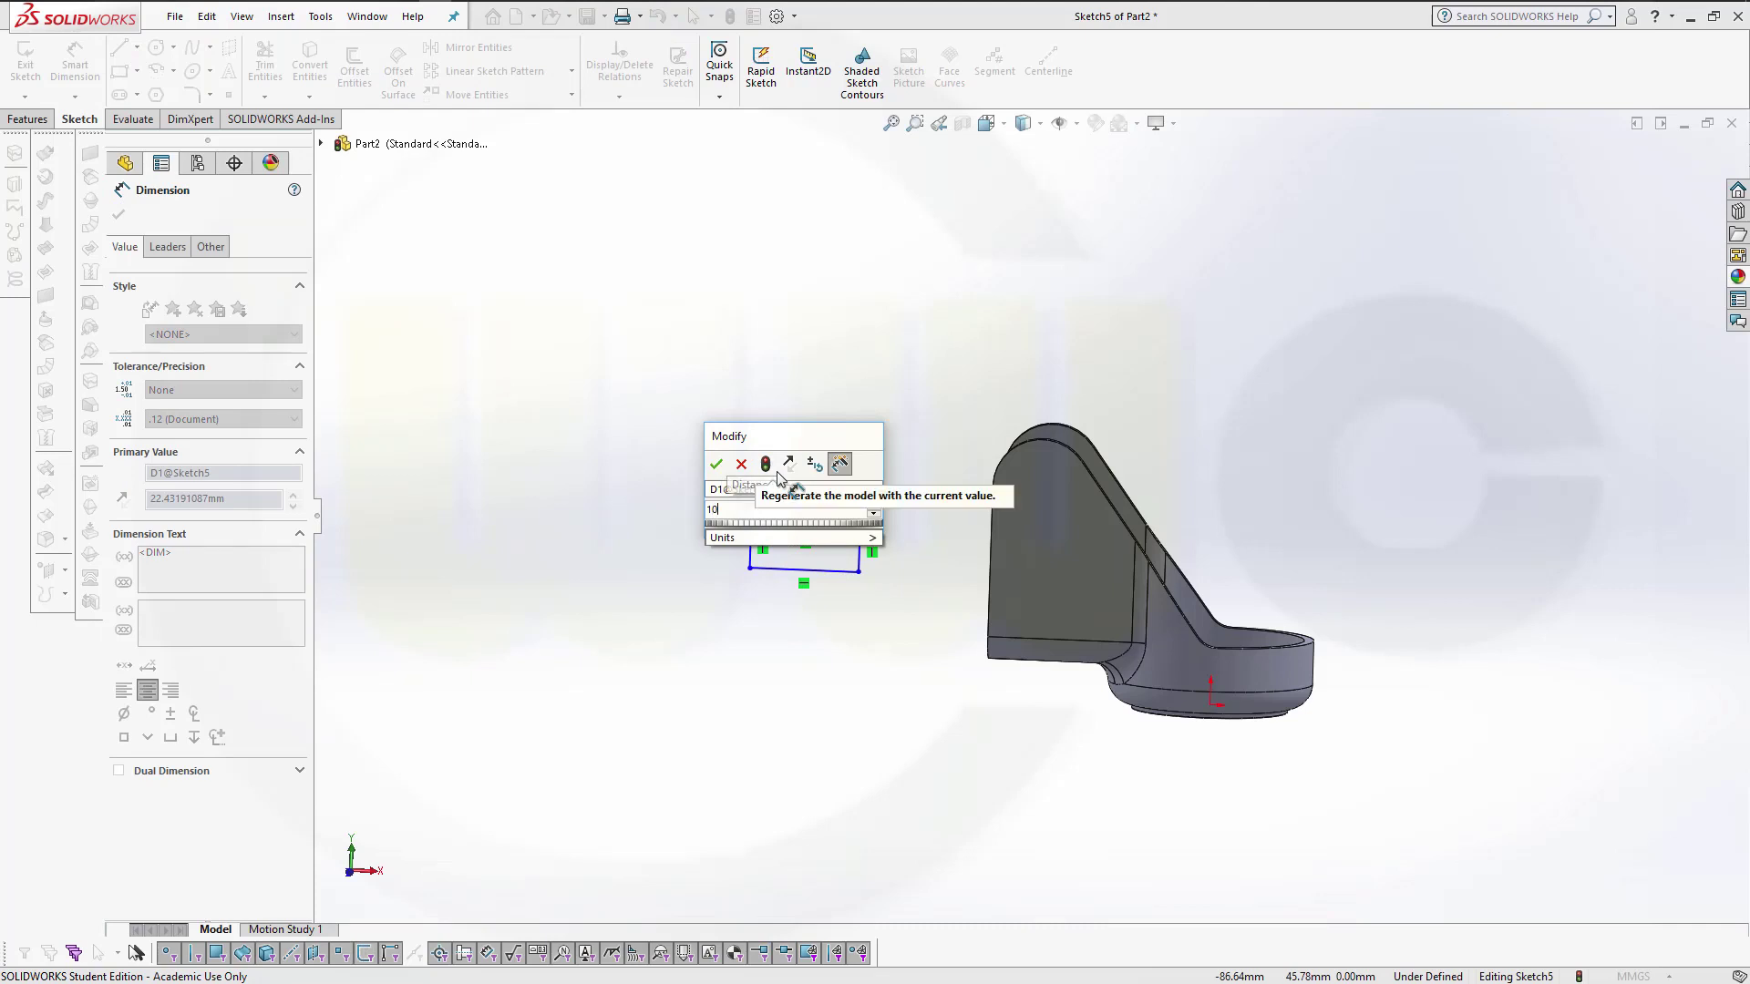
pyautogui.press('Return')
pyautogui.click(762, 528)
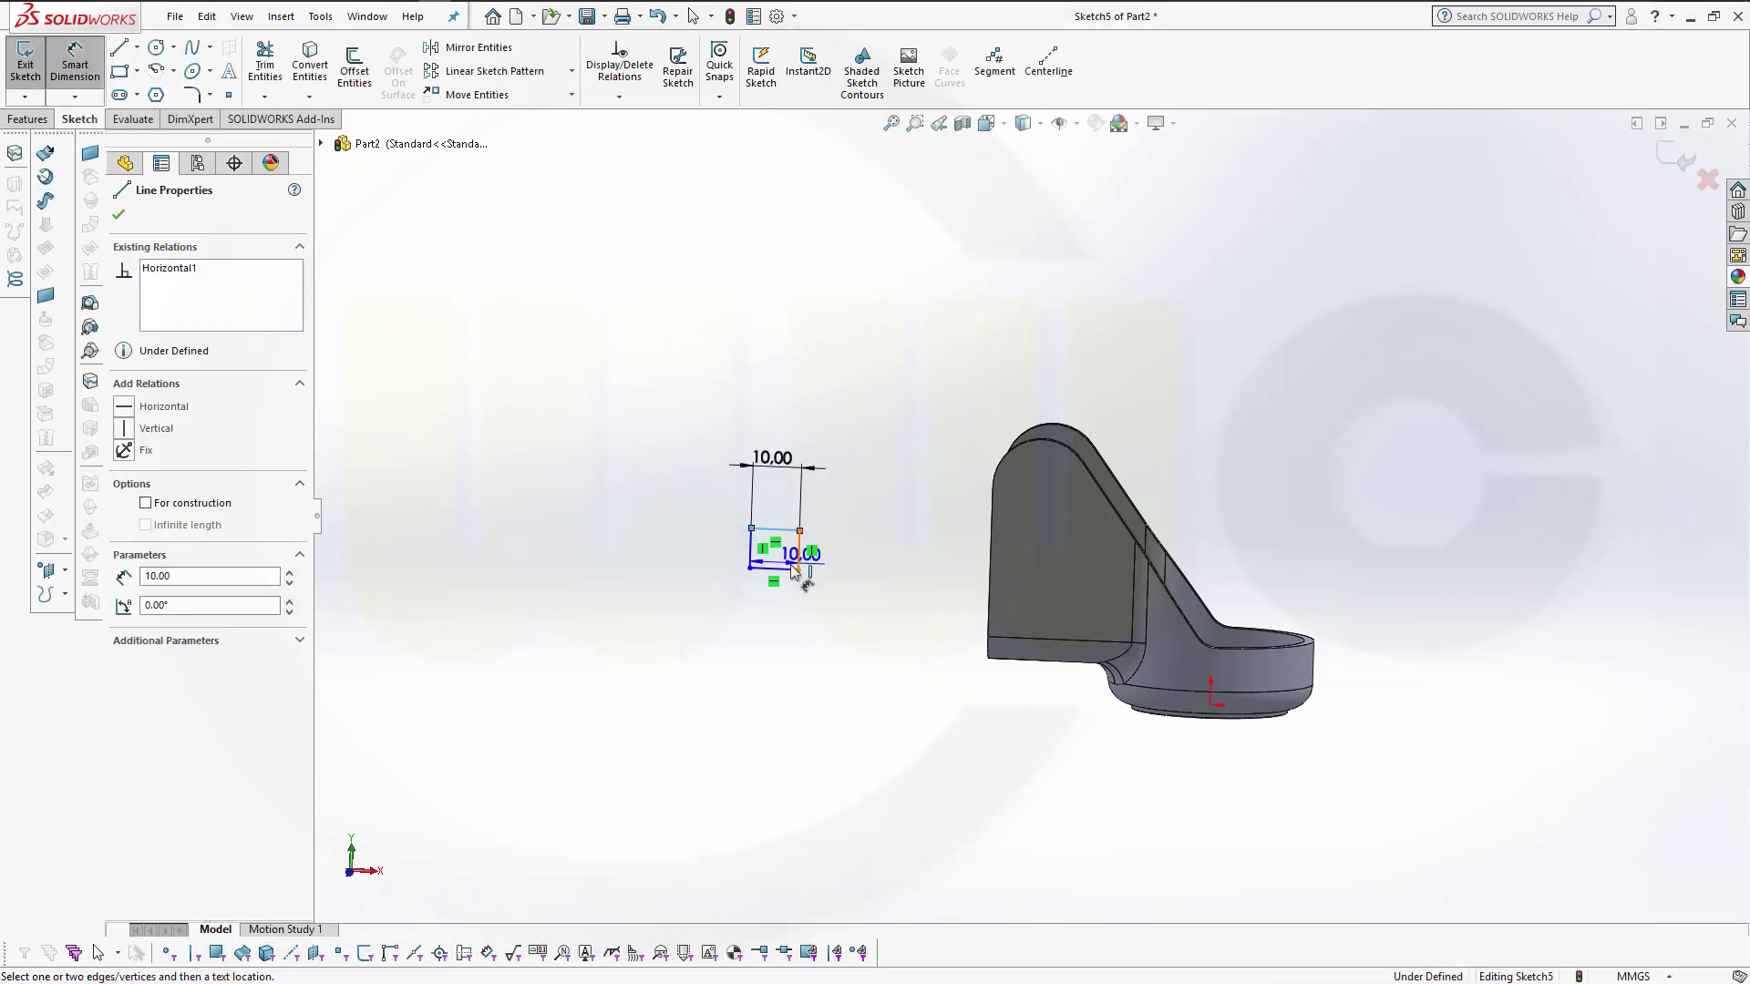
pyautogui.click(782, 569)
pyautogui.click(855, 563)
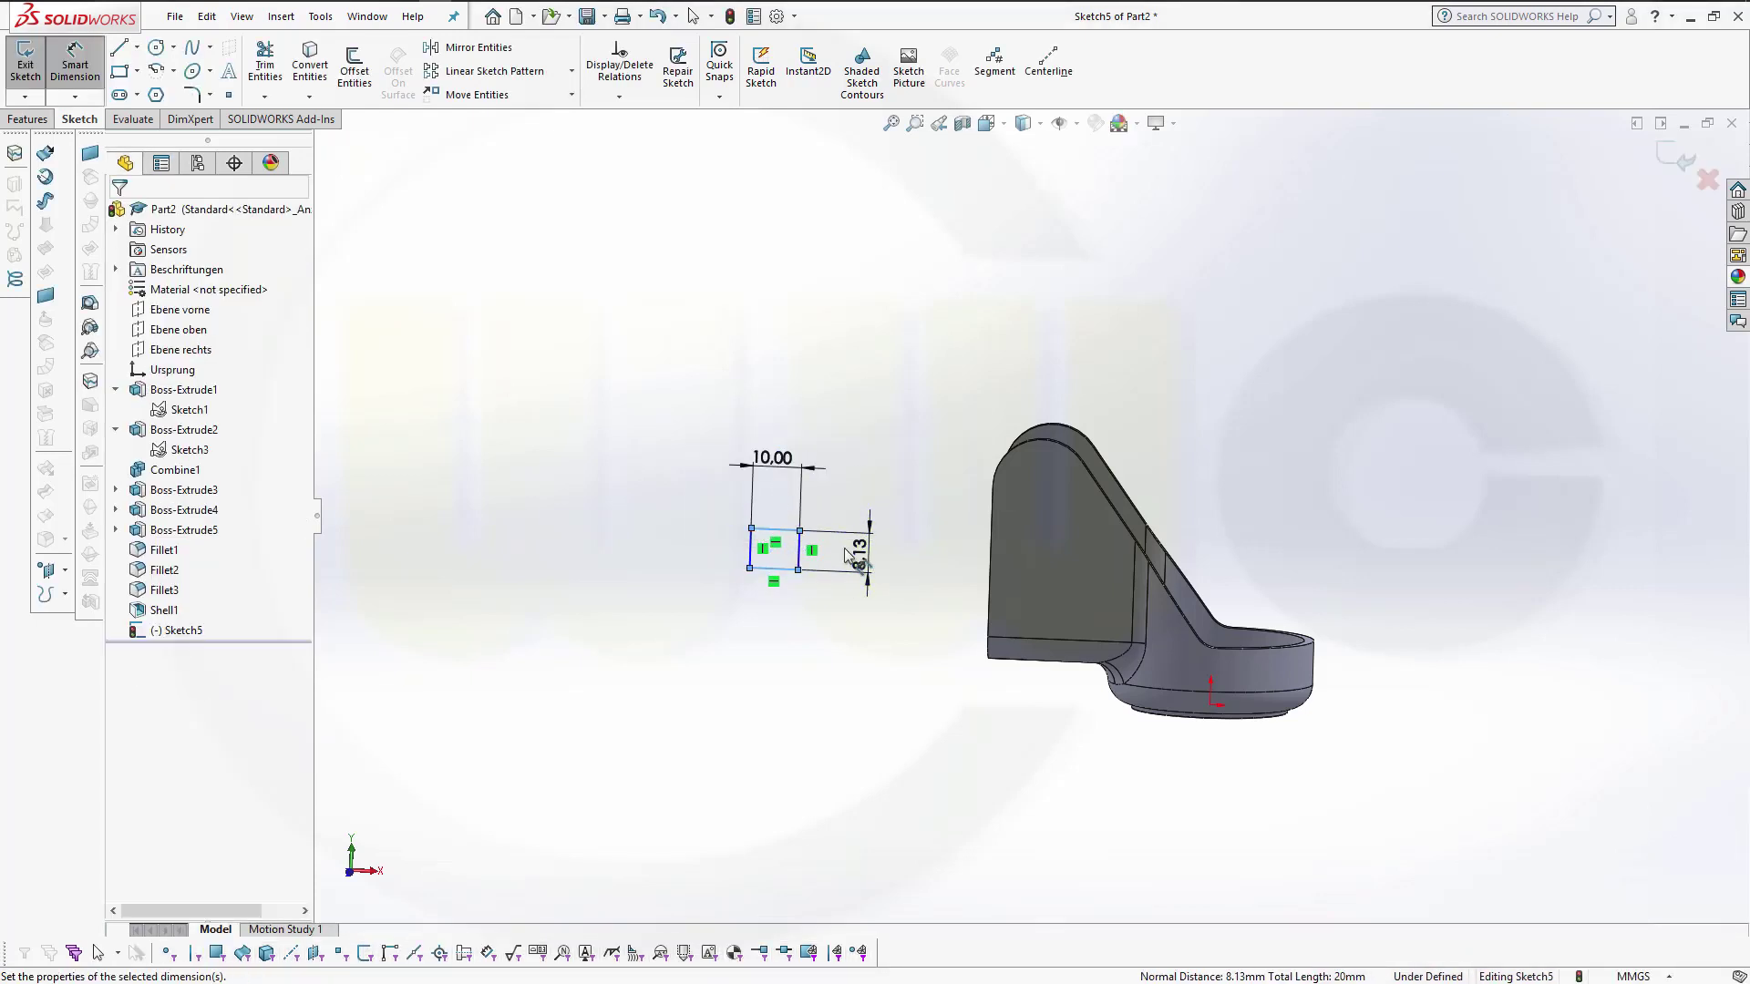
pyautogui.write('5.00mm')
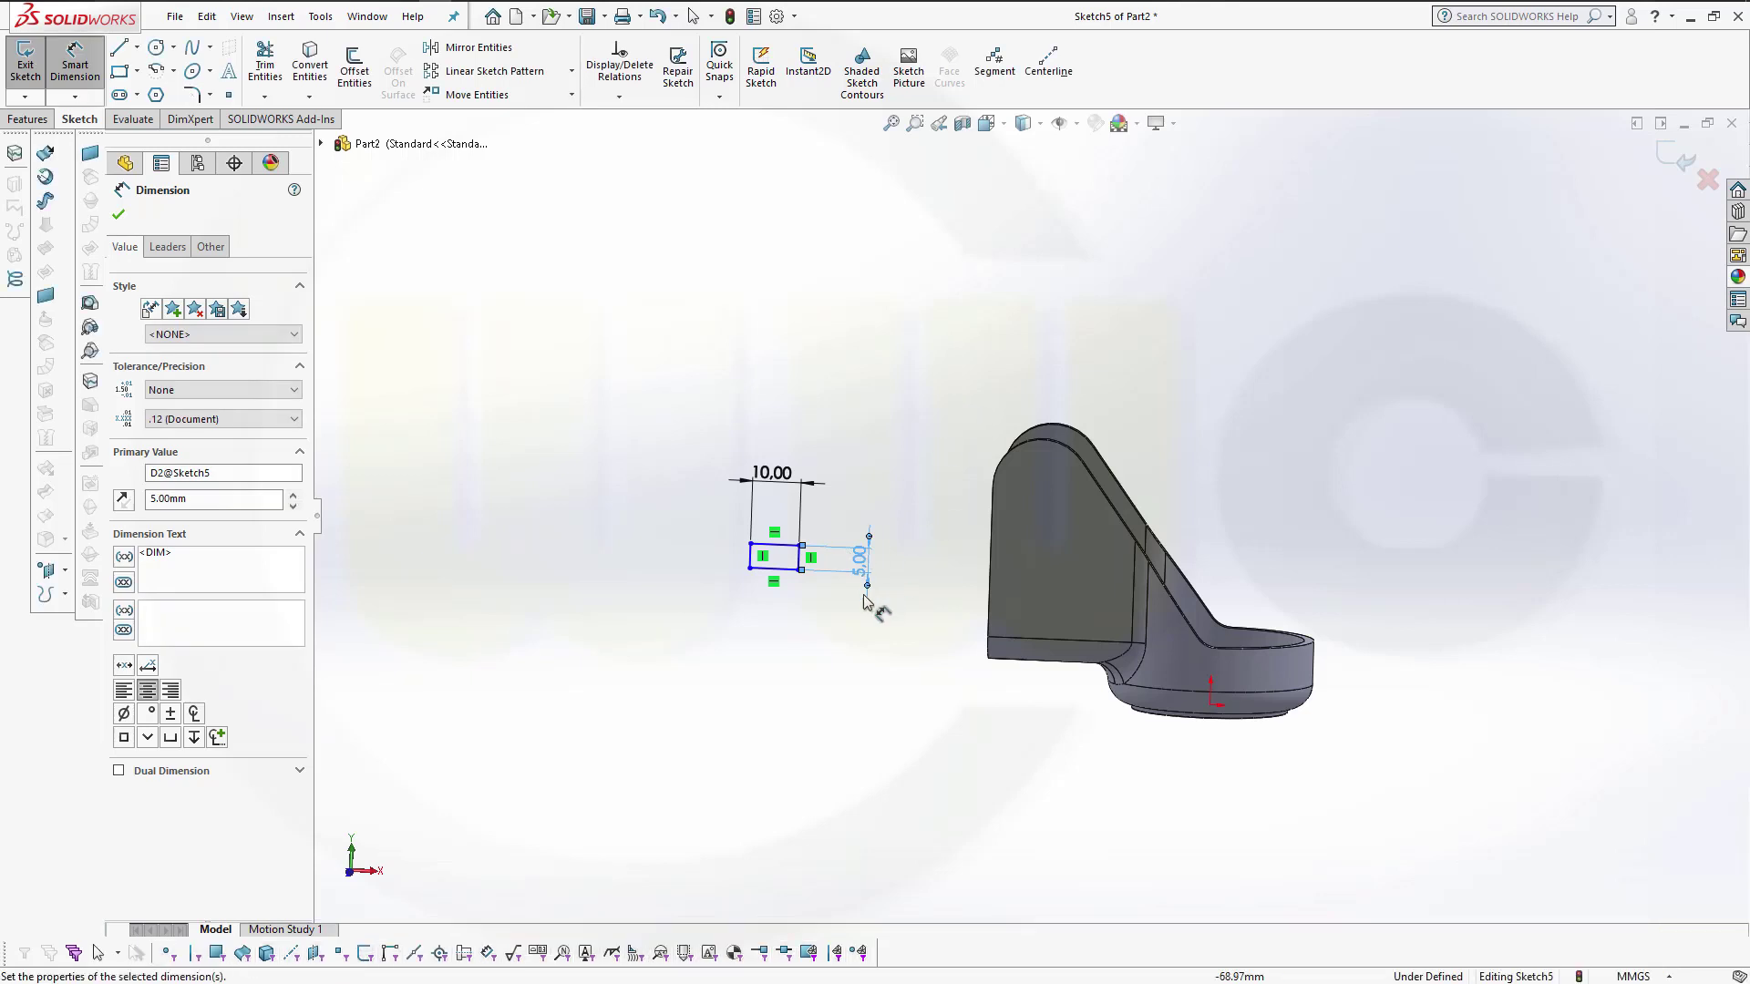
# Step: Locate the rectangle 20 mm horizontally and 21 mm vertically from the origin
pyautogui.scroll(-1, 833, 606)
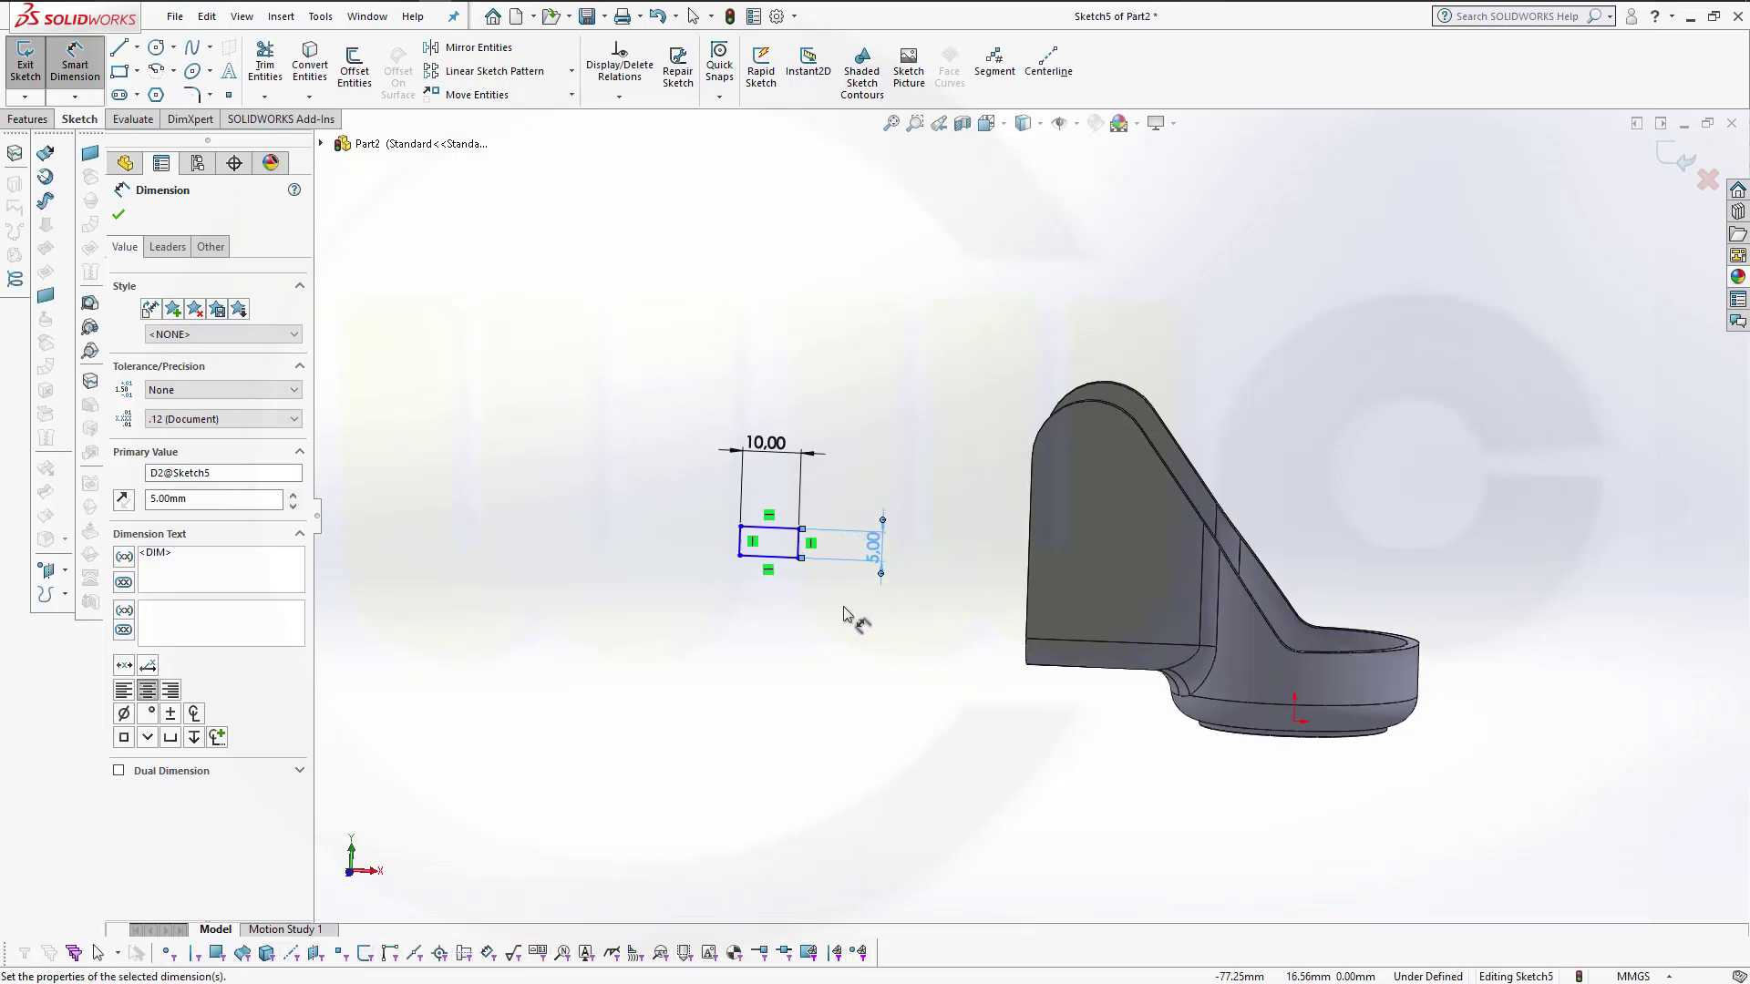
pyautogui.click(798, 553)
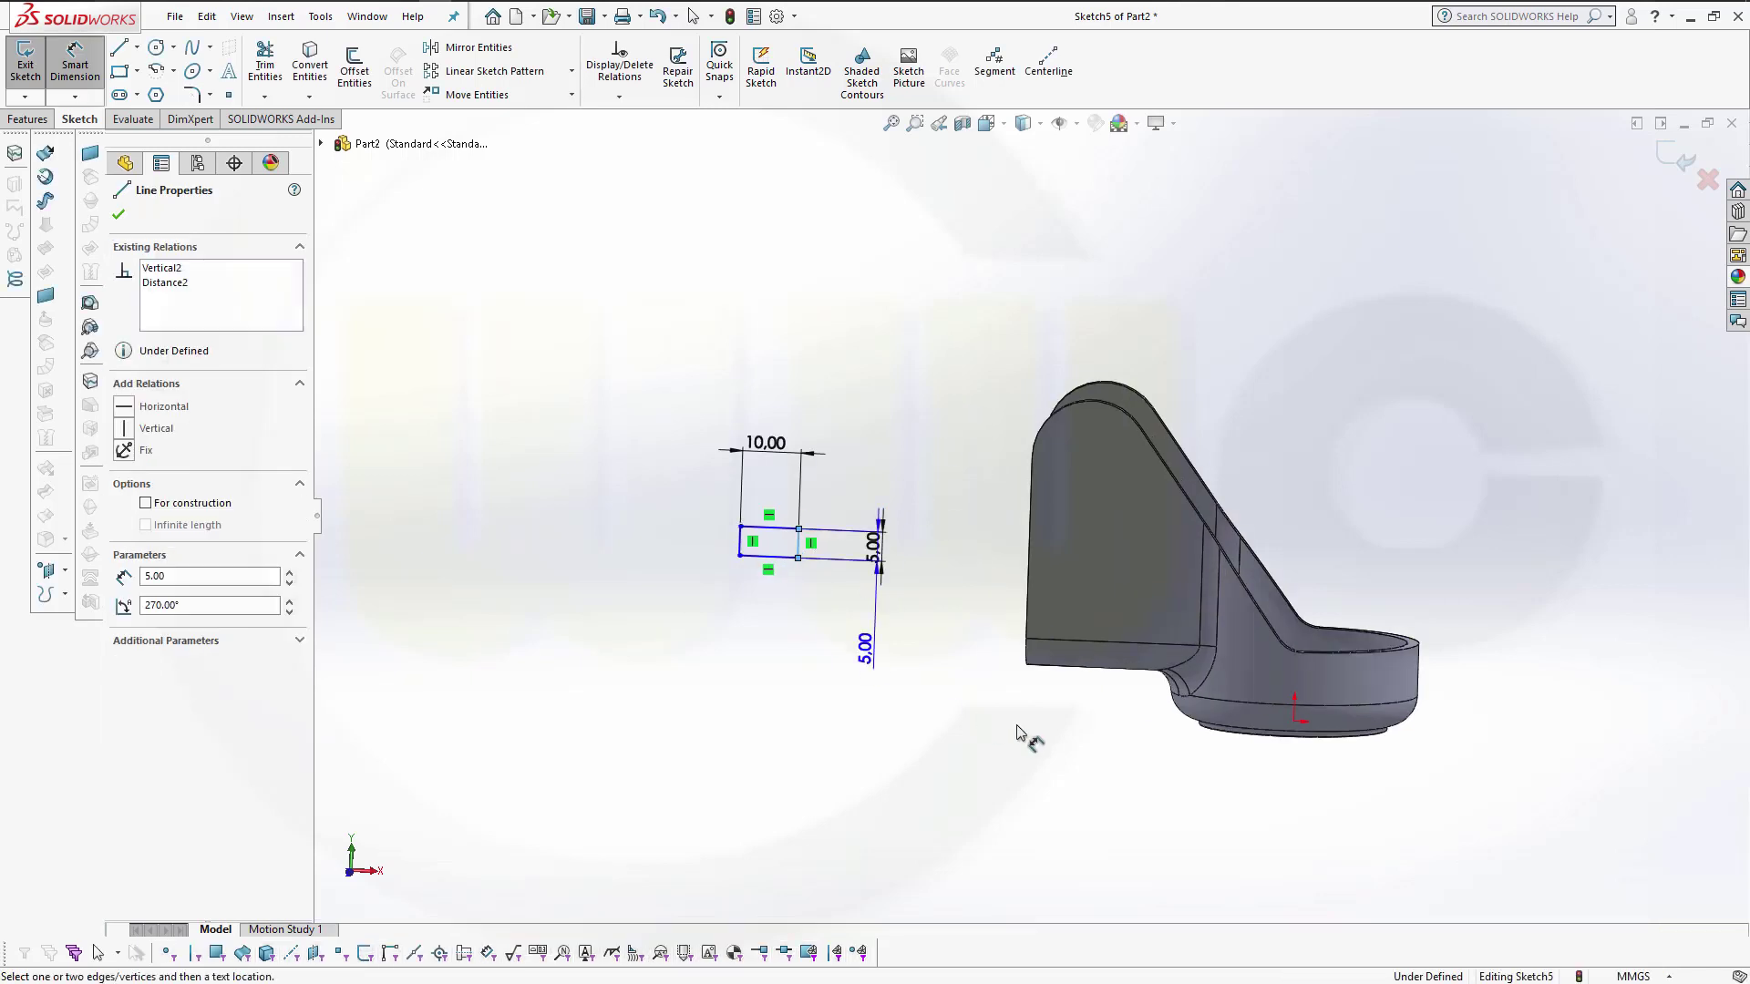
pyautogui.click(1295, 722)
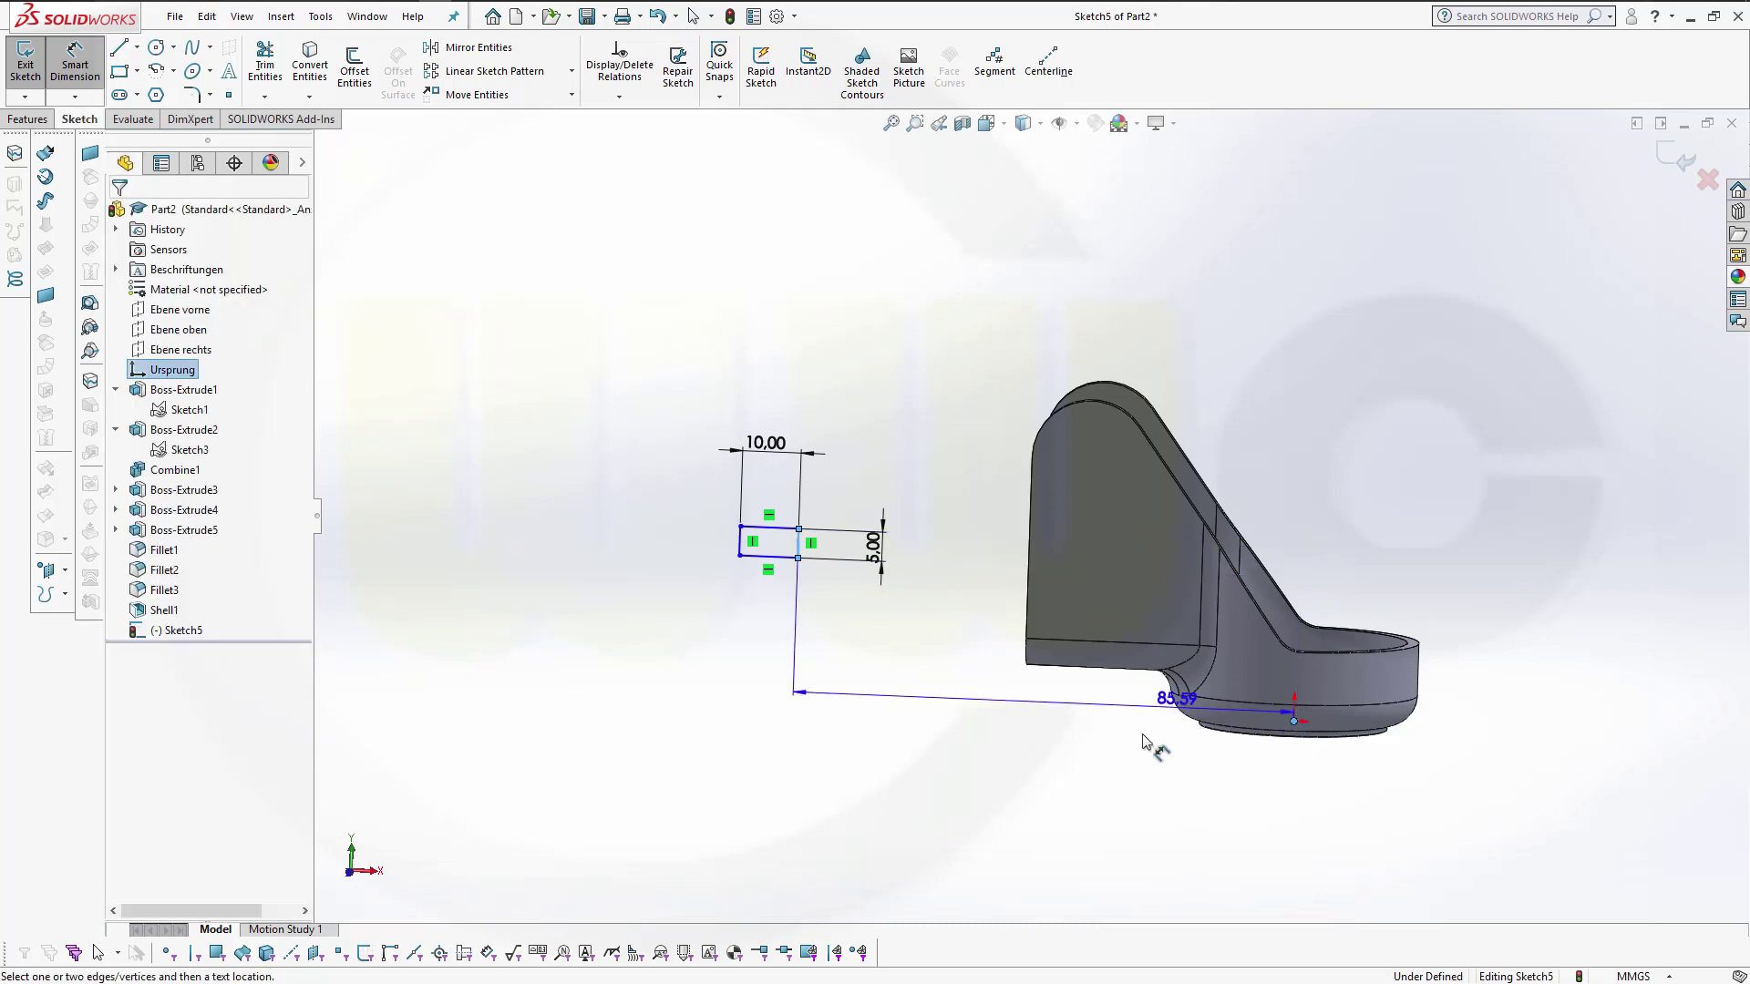
pyautogui.click(1105, 762)
pyautogui.write('20')
pyautogui.press('Return')
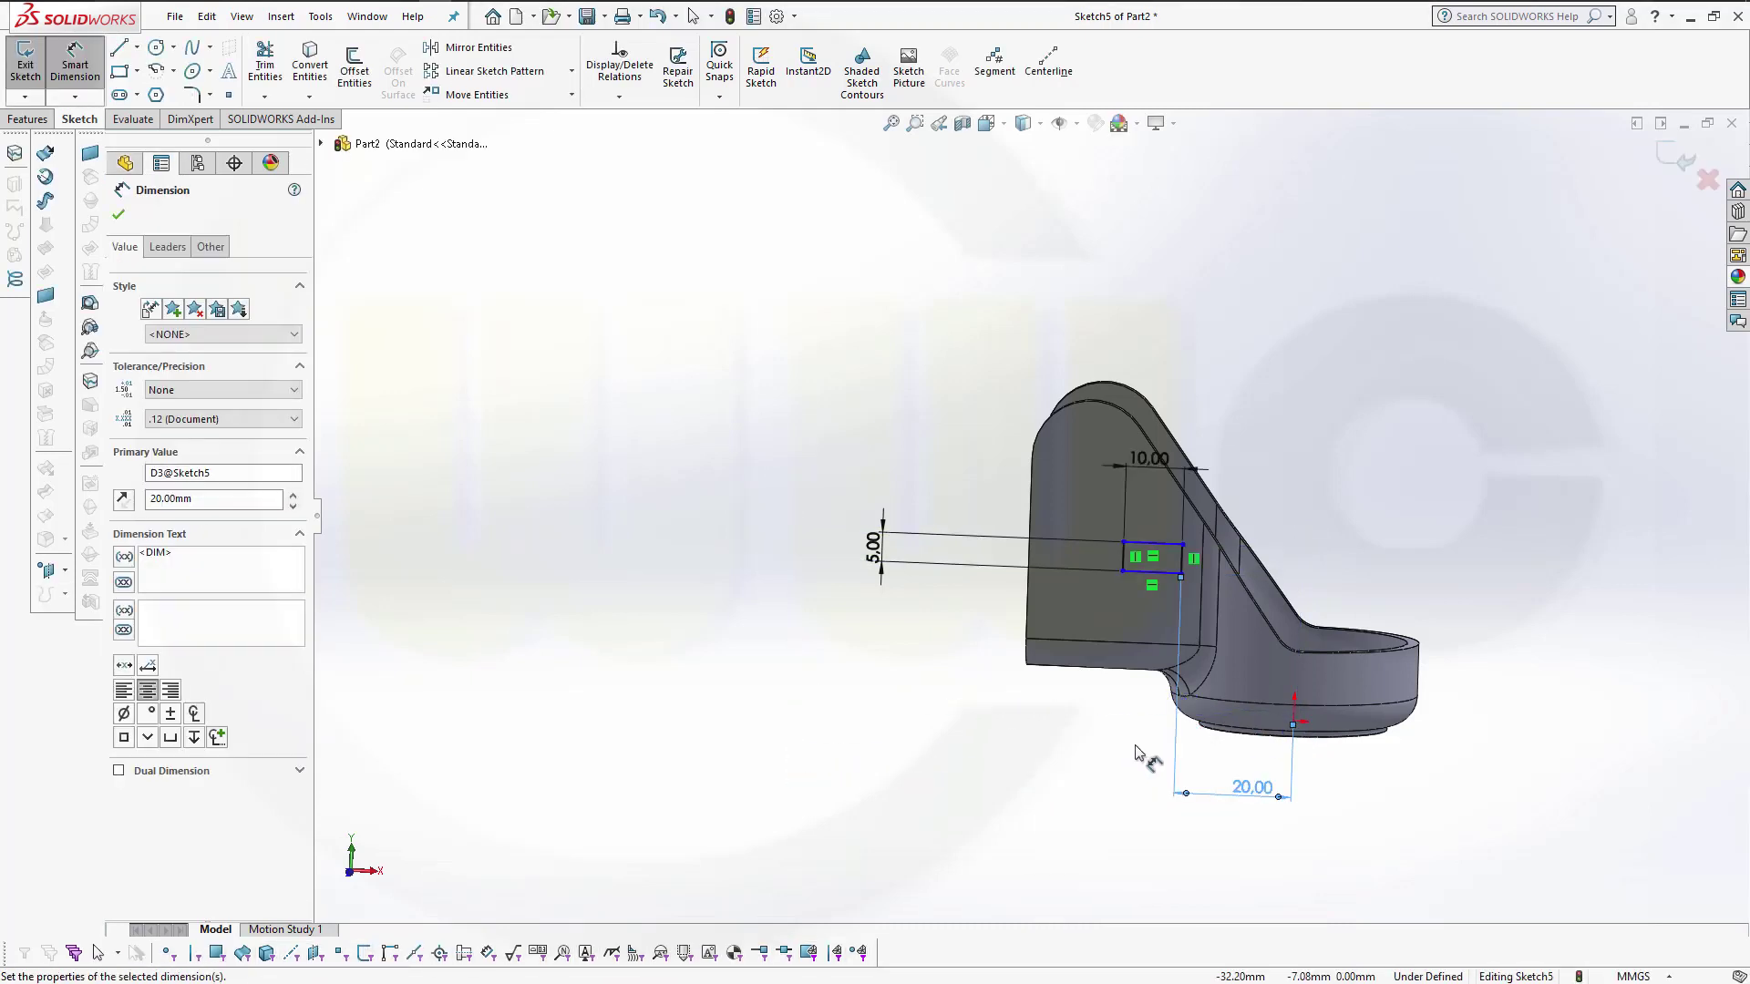
pyautogui.click(1162, 578)
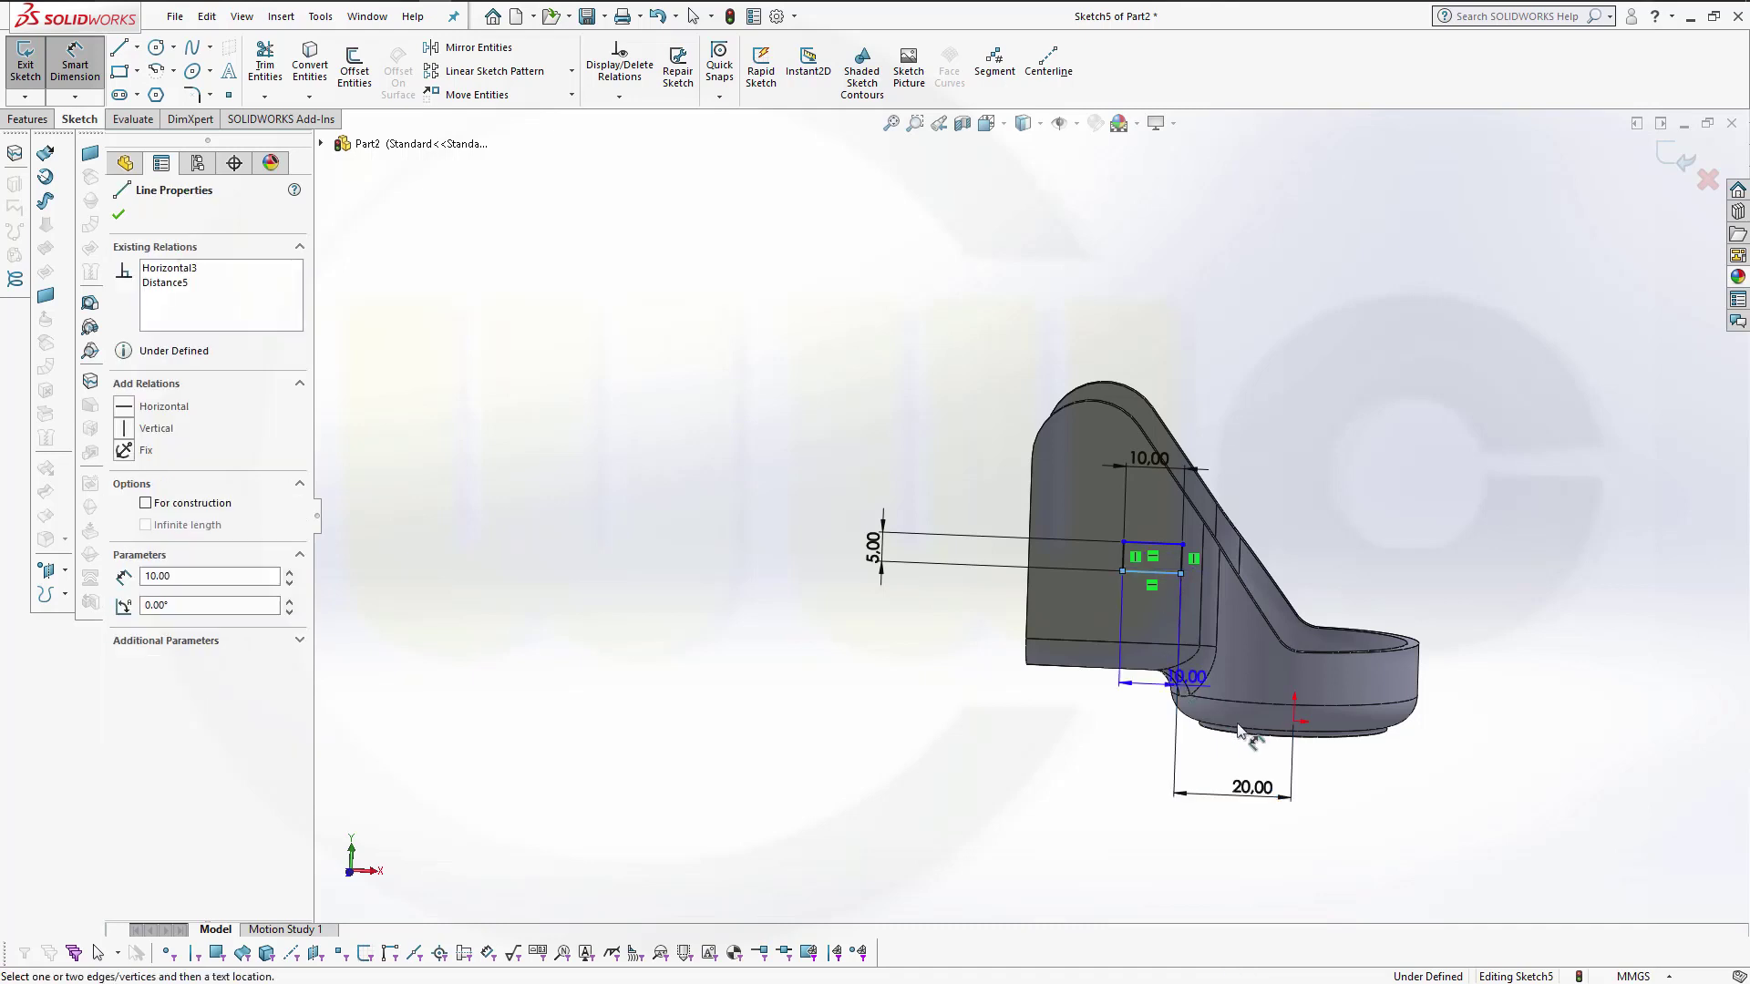
pyautogui.click(1291, 720)
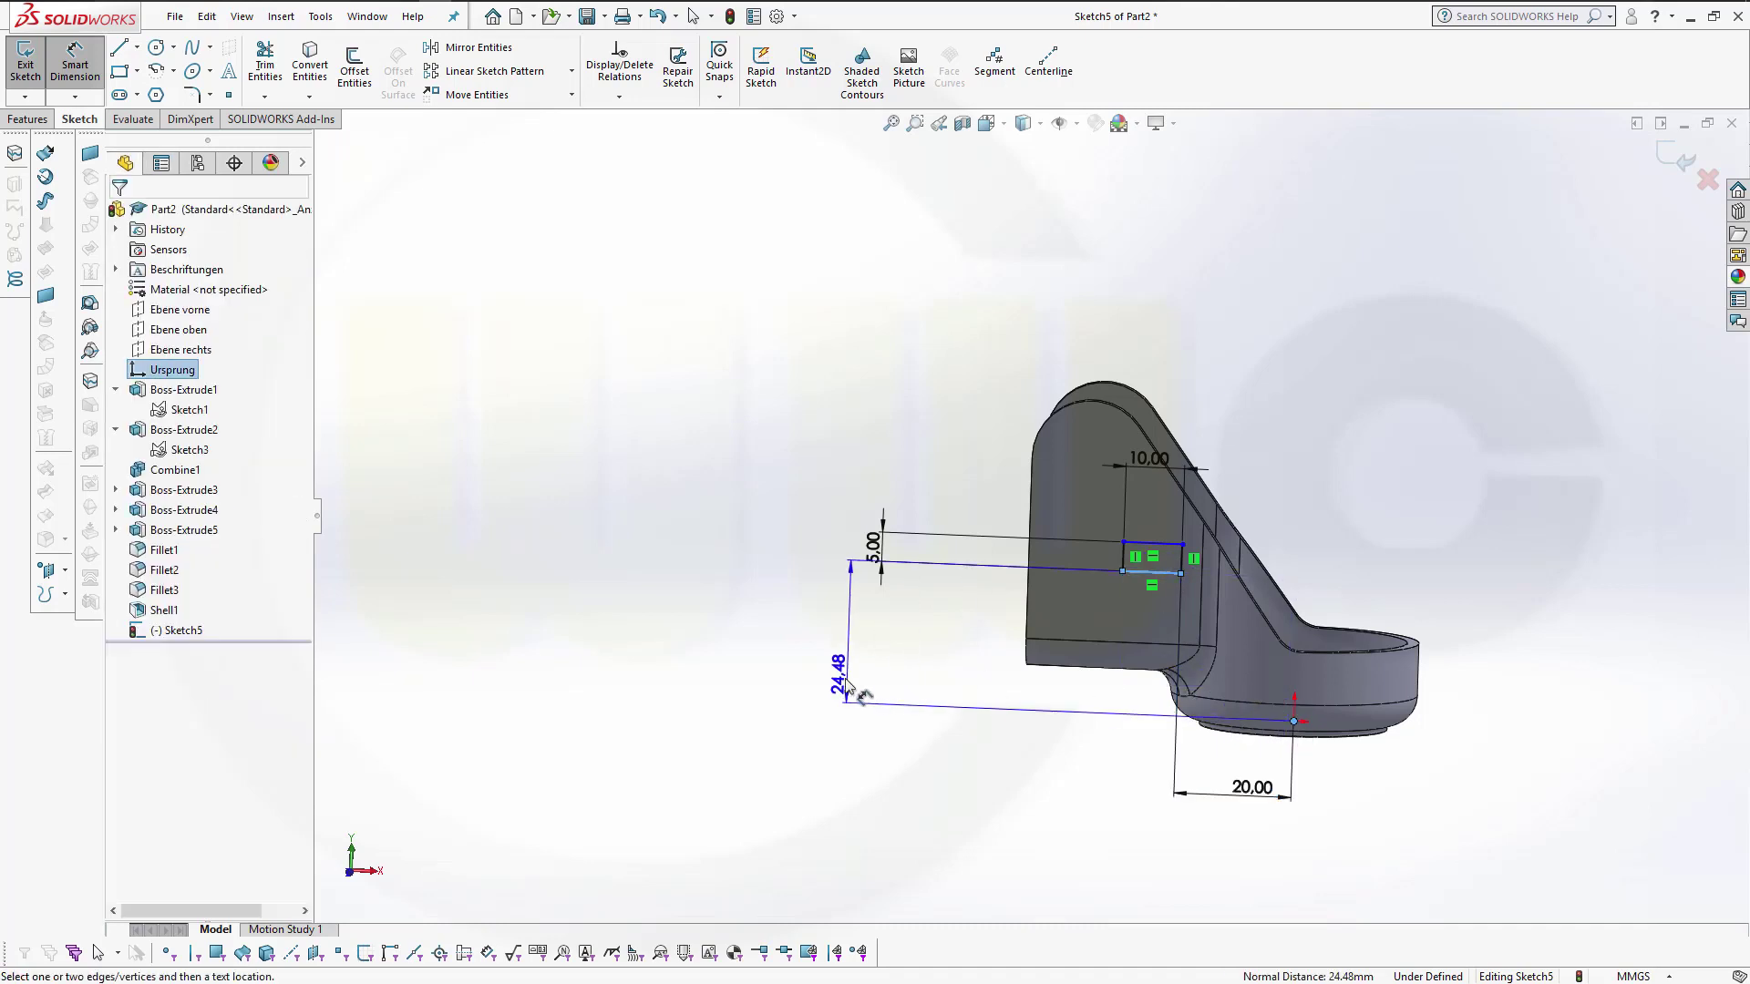
pyautogui.click(822, 651)
pyautogui.press('Return')
pyautogui.press('Return')
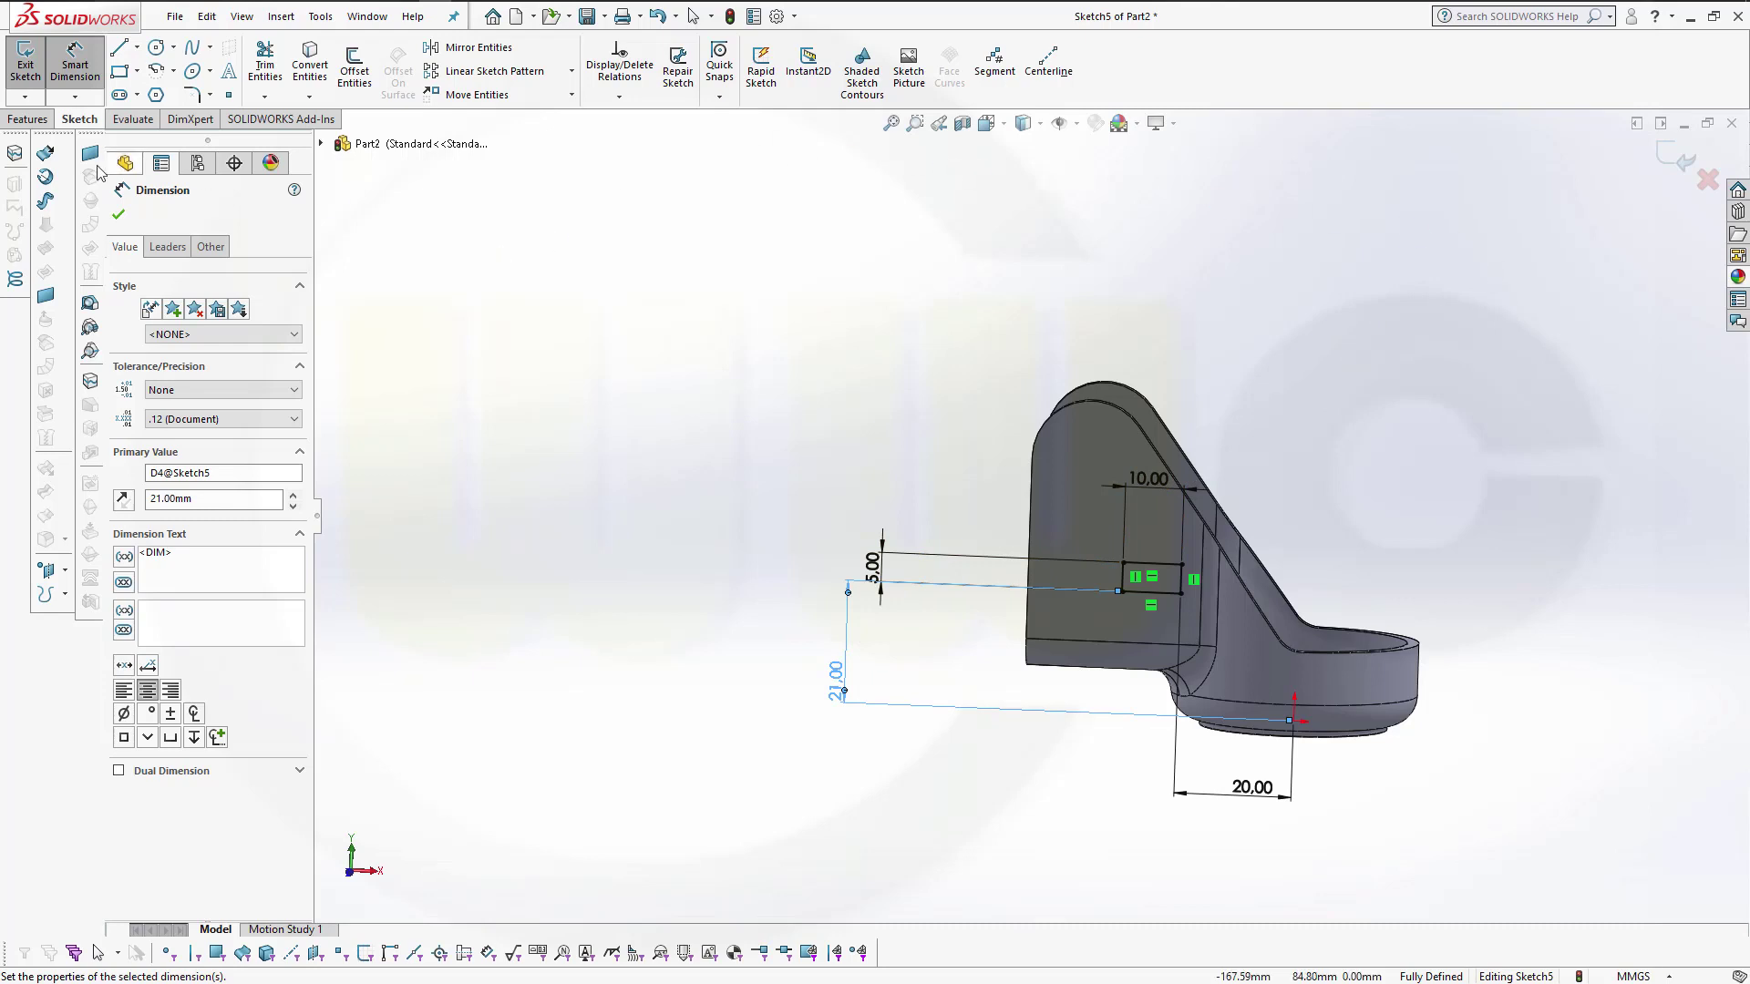
pyautogui.click(119, 215)
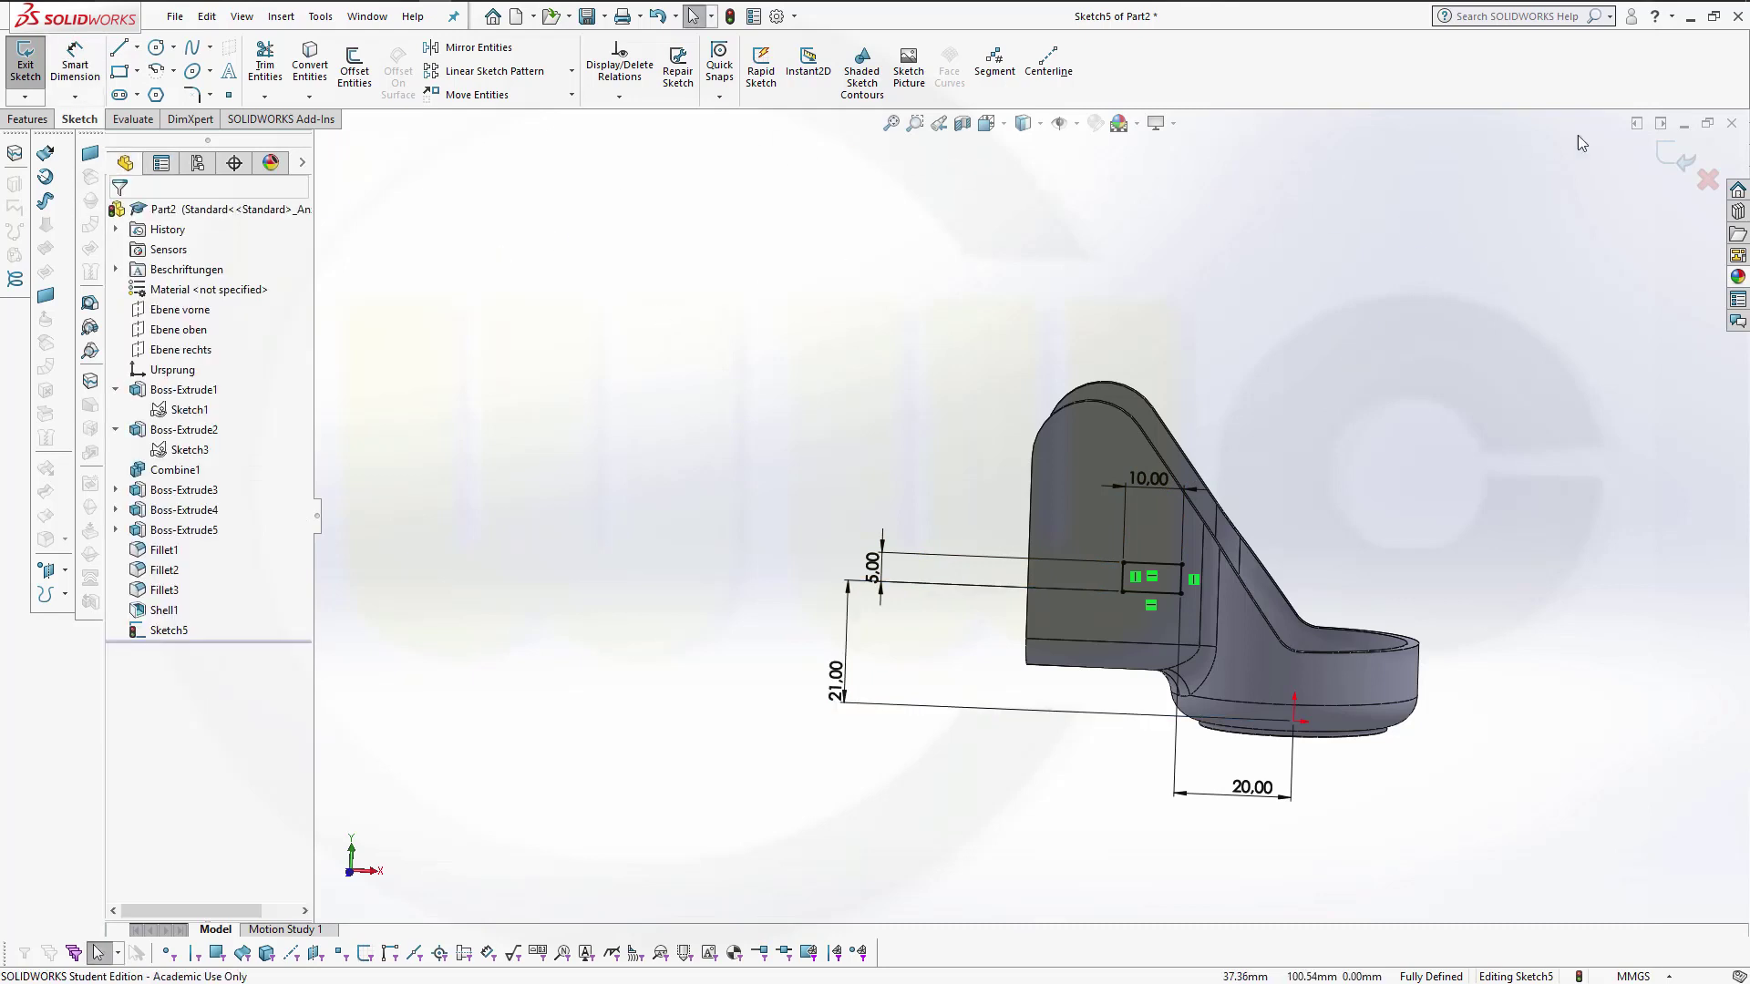
# Step: Exit the sketch and extrude the rectangle Mid Plane 50 mm into a bar across the bracket
pyautogui.click(1692, 171)
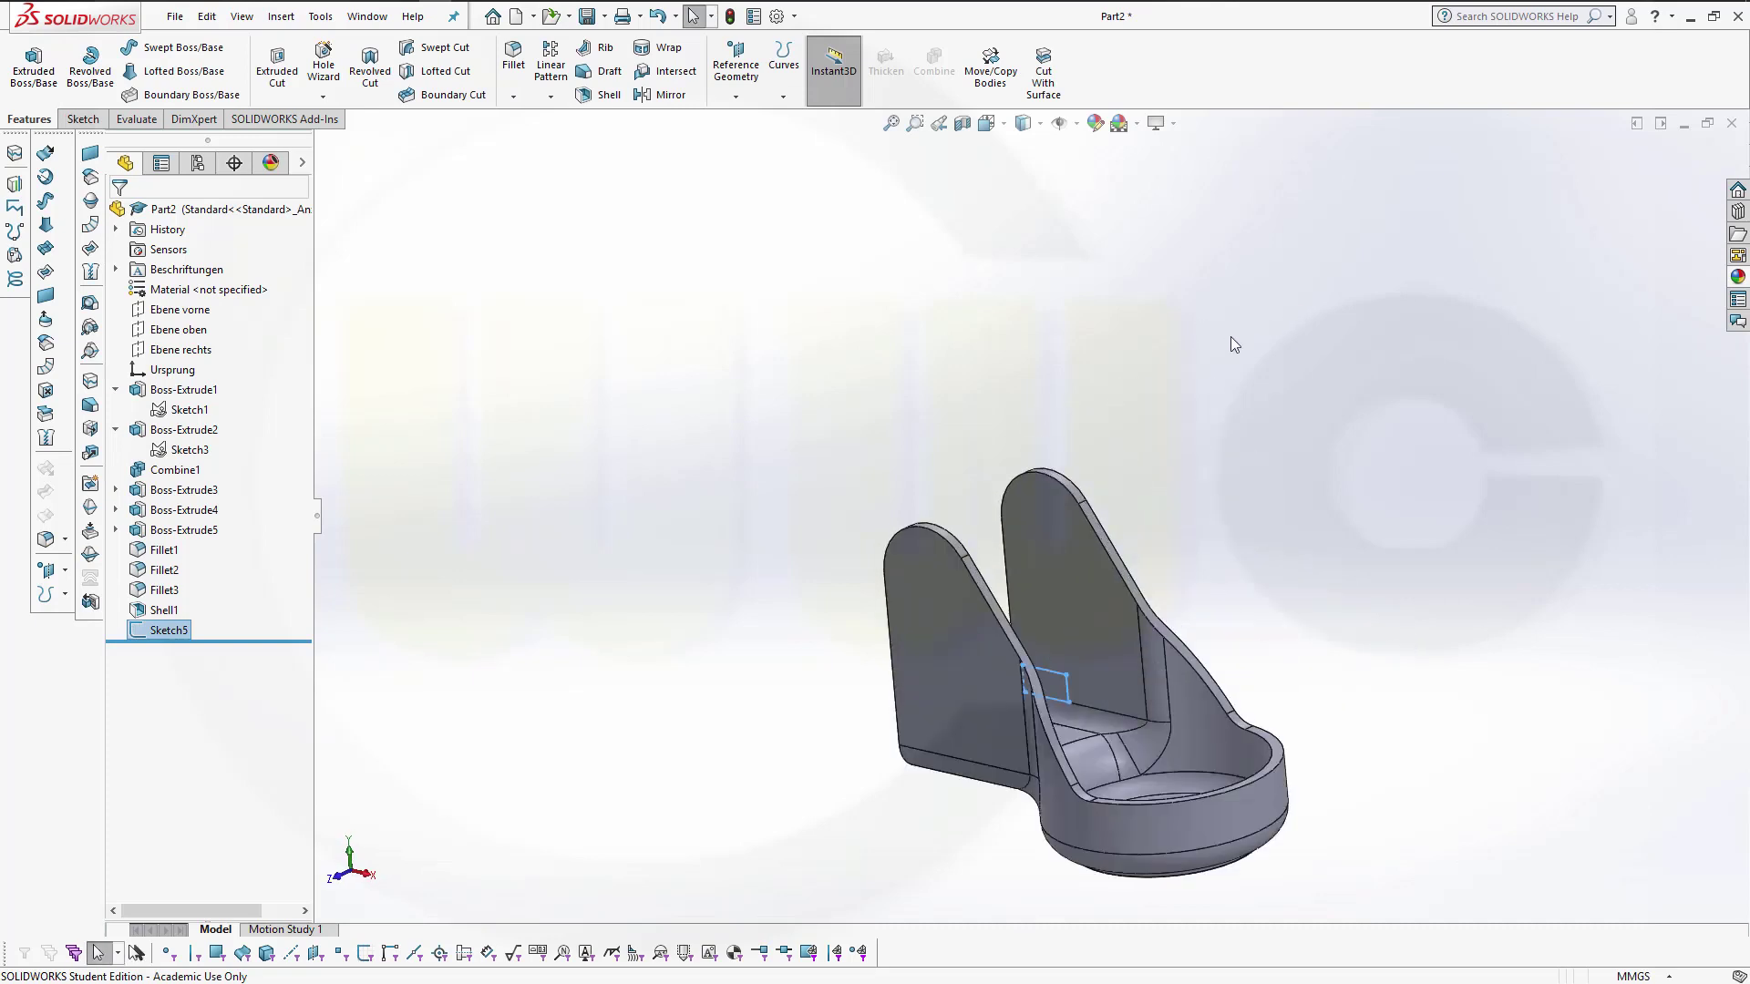
pyautogui.click(47, 91)
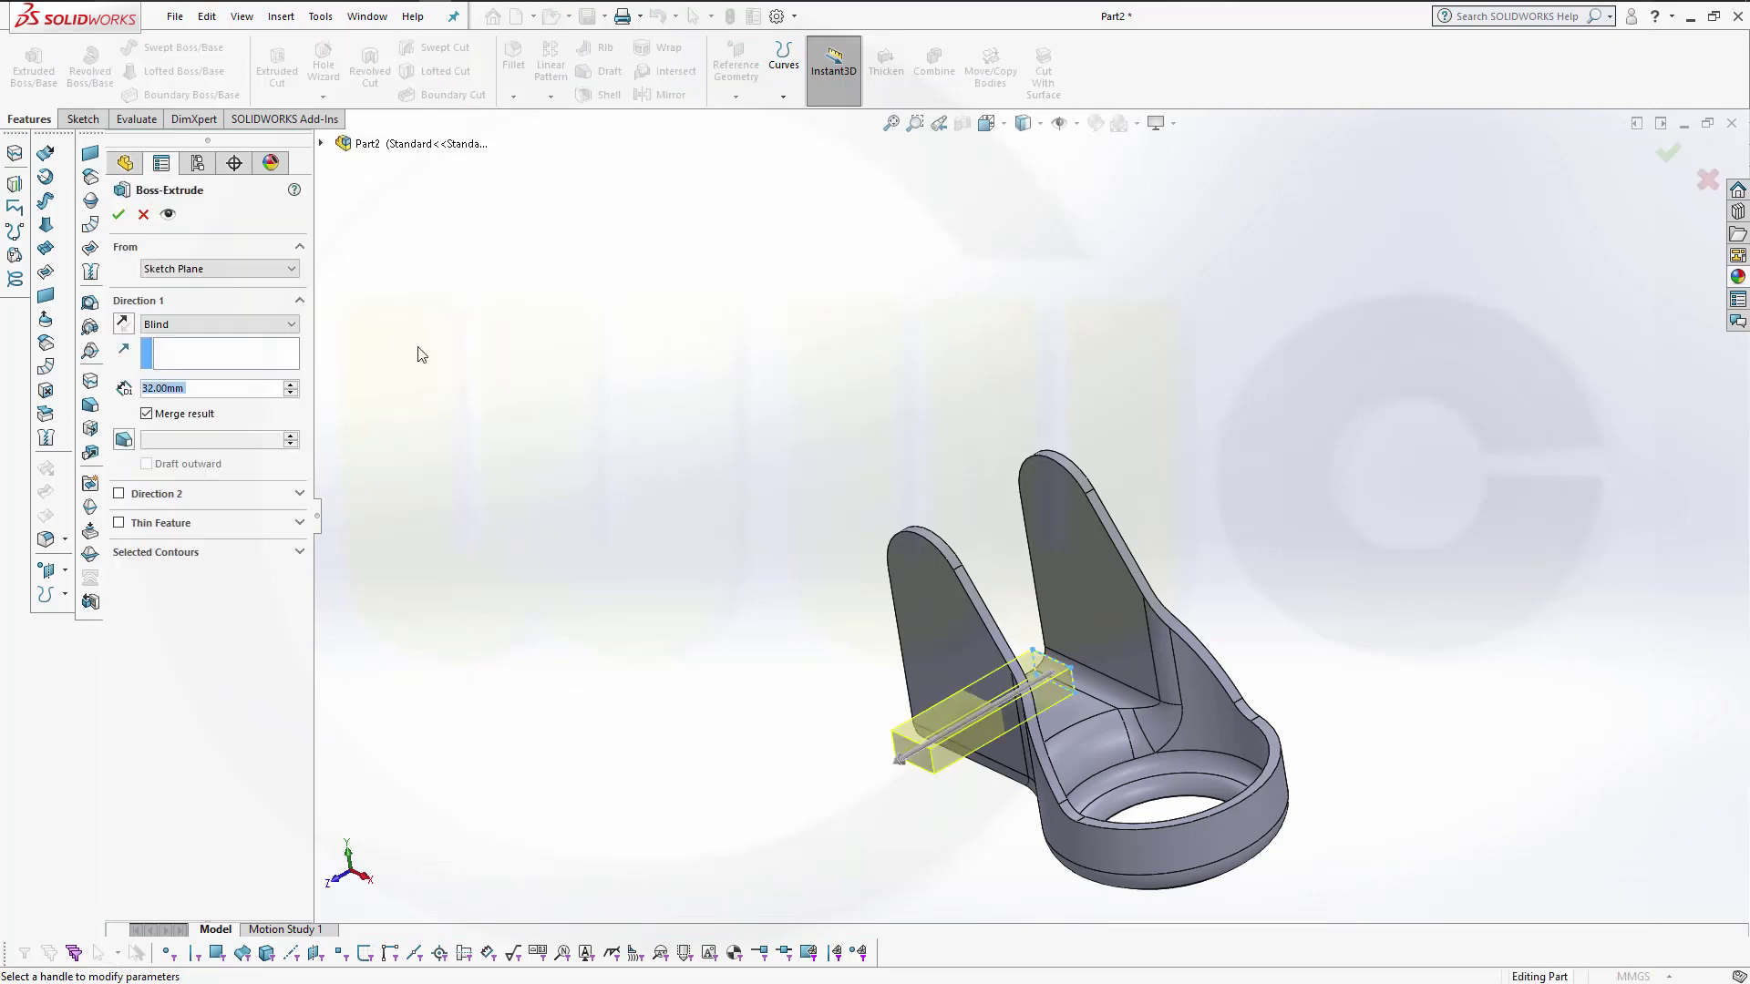
pyautogui.click(290, 325)
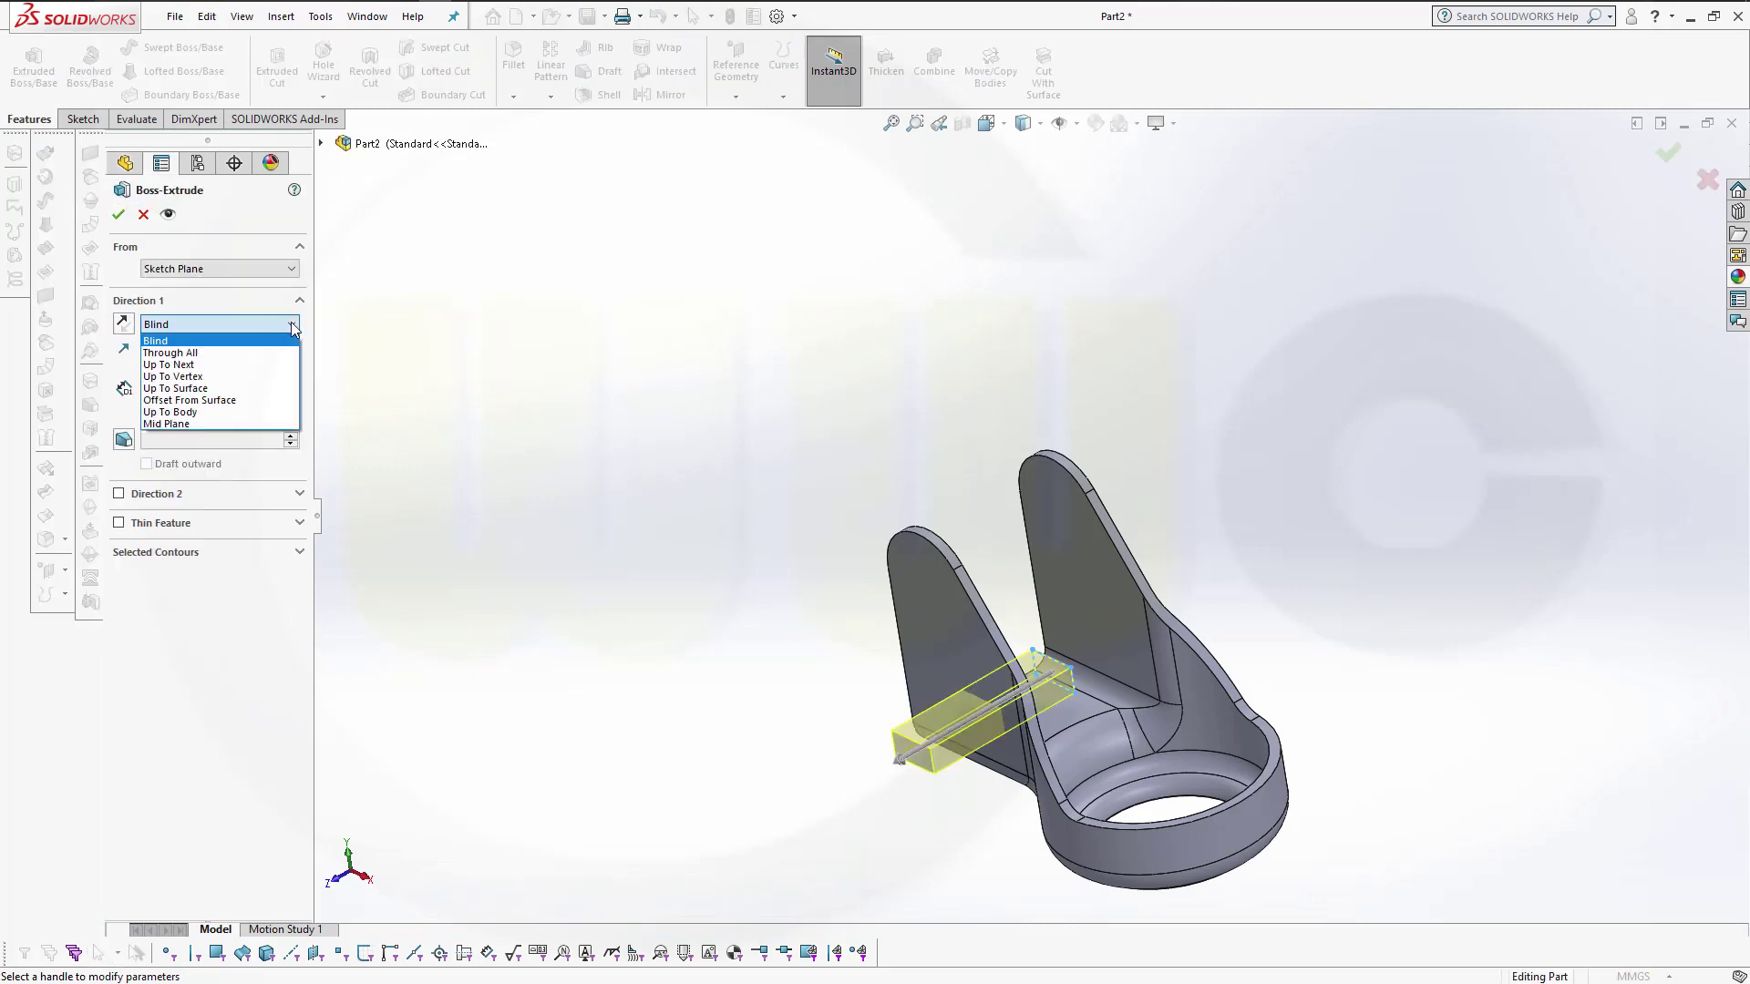
pyautogui.click(223, 423)
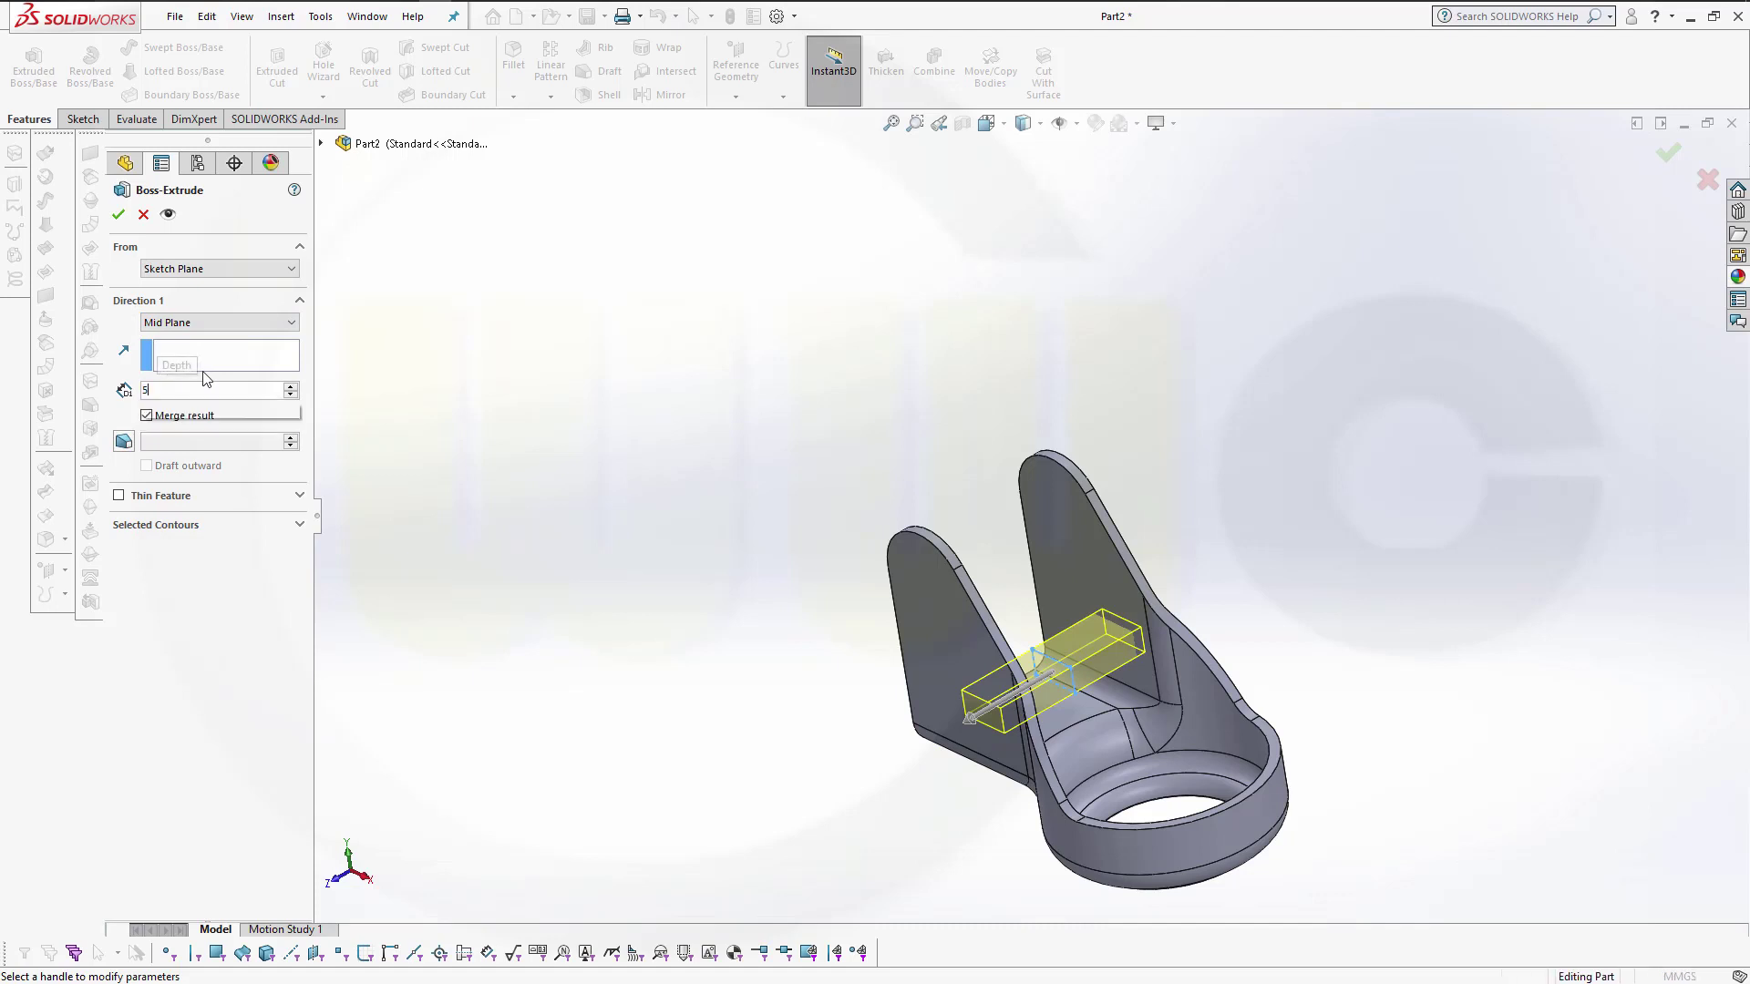
pyautogui.write('50')
pyautogui.press('Return')
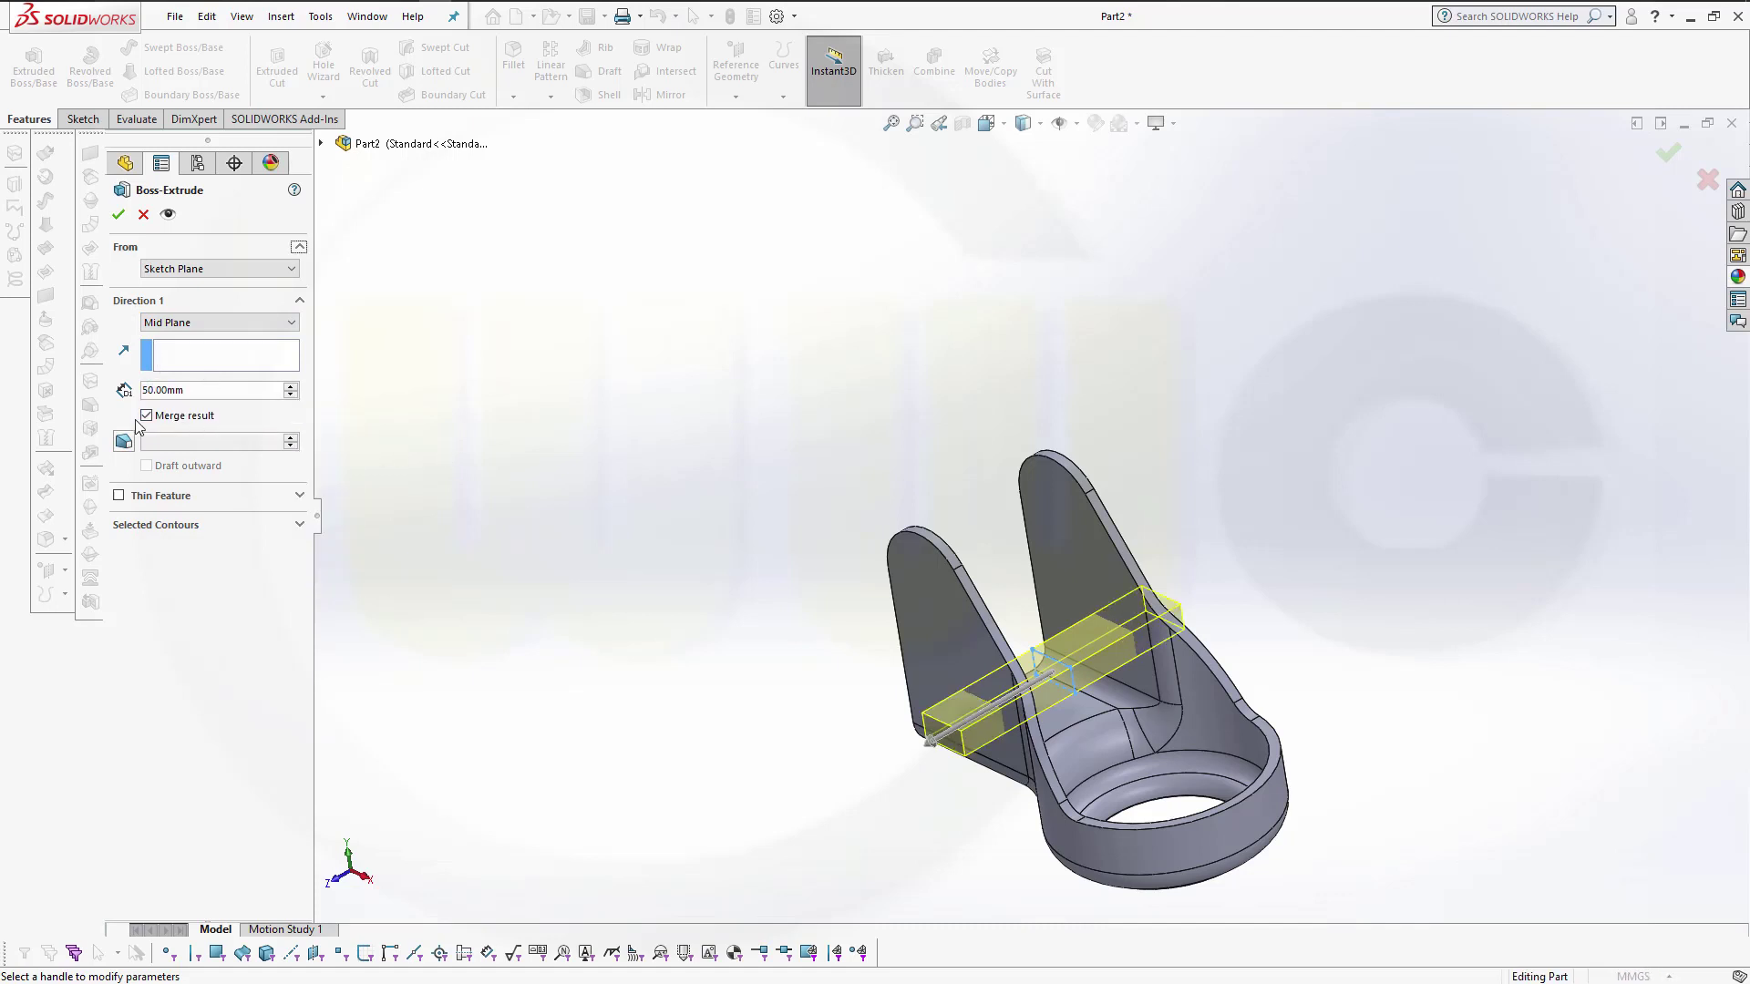
pyautogui.click(118, 214)
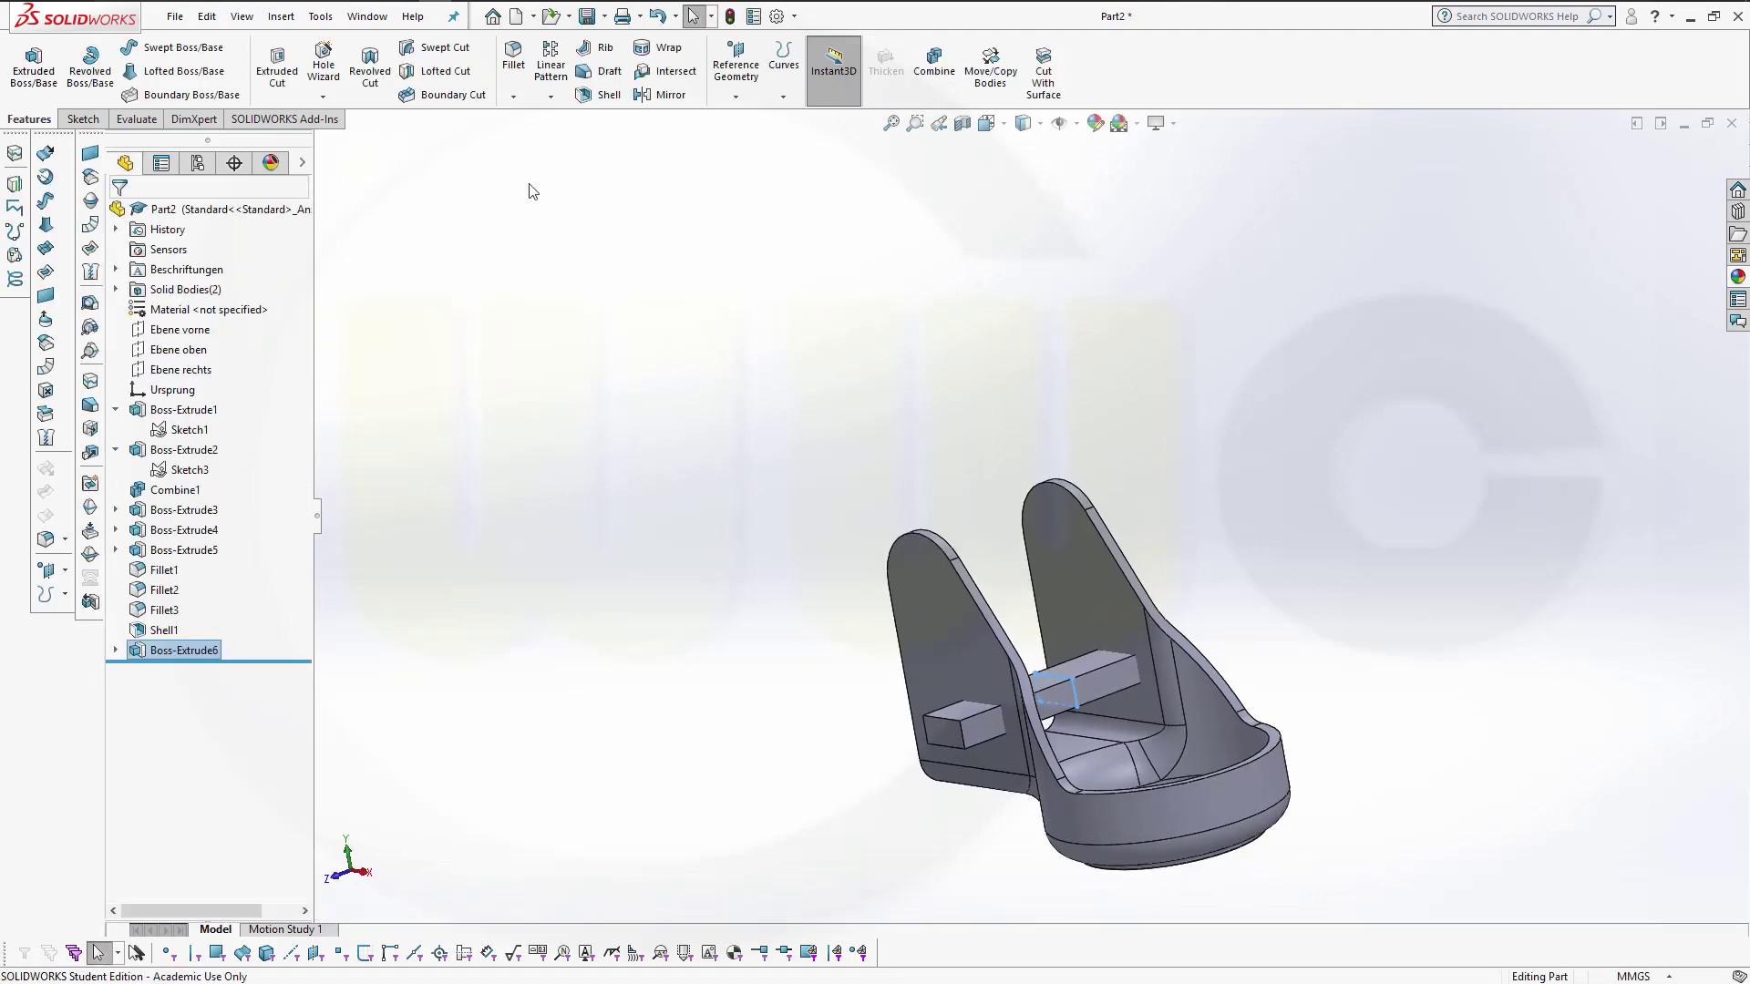
# Step: Apply a full round fillet to the block's top face, side centre face and opposite face
pyautogui.click(513, 55)
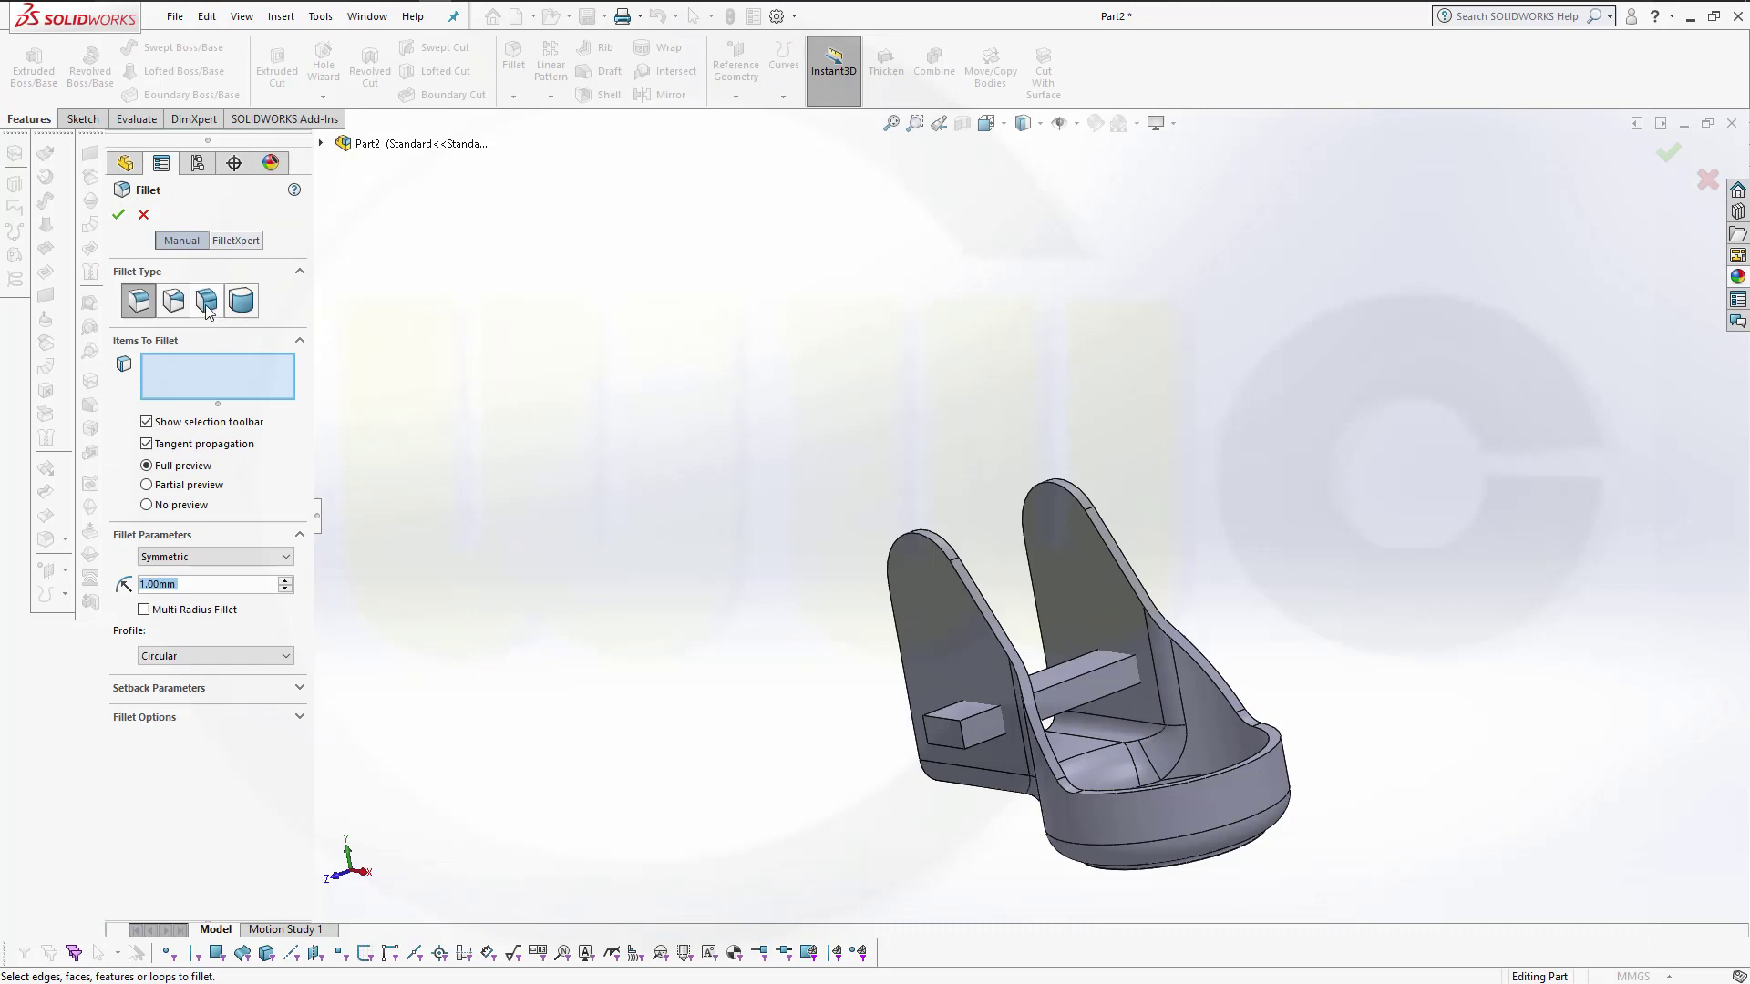
pyautogui.click(241, 301)
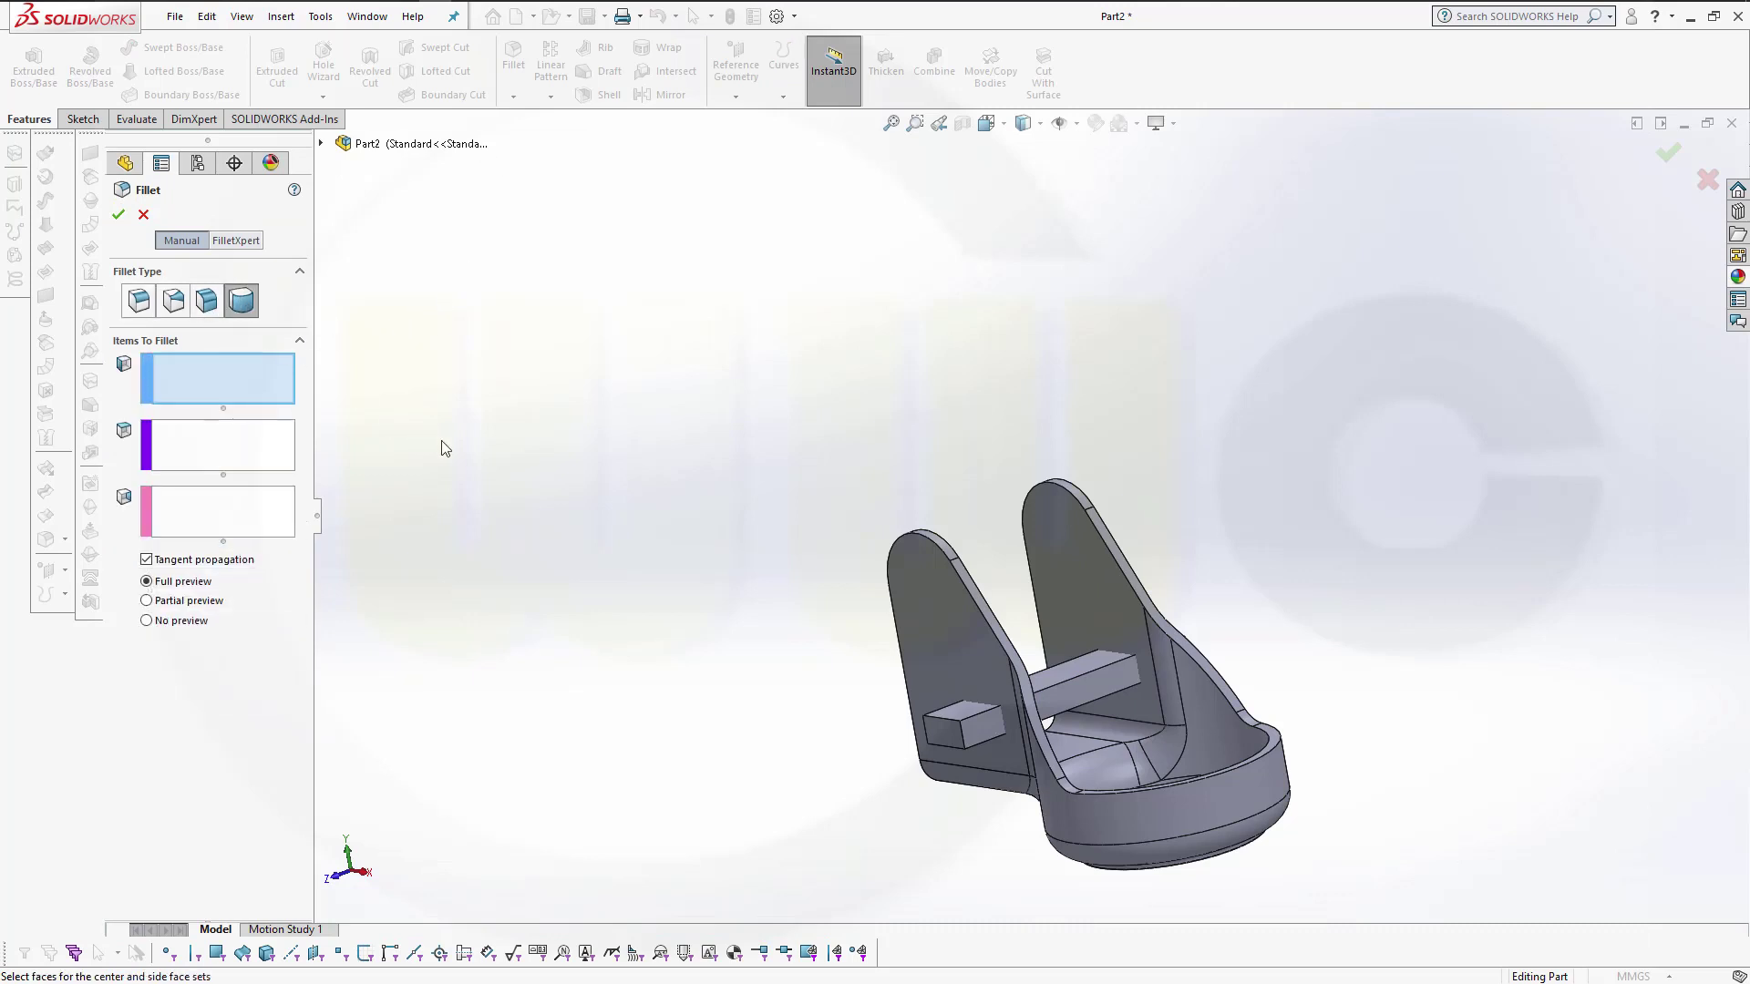
pyautogui.moveTo(511, 451)
pyautogui.mouseDown(button='middle')
pyautogui.moveTo(523, 414)
pyautogui.moveTo(543, 461)
pyautogui.mouseUp(button='middle')
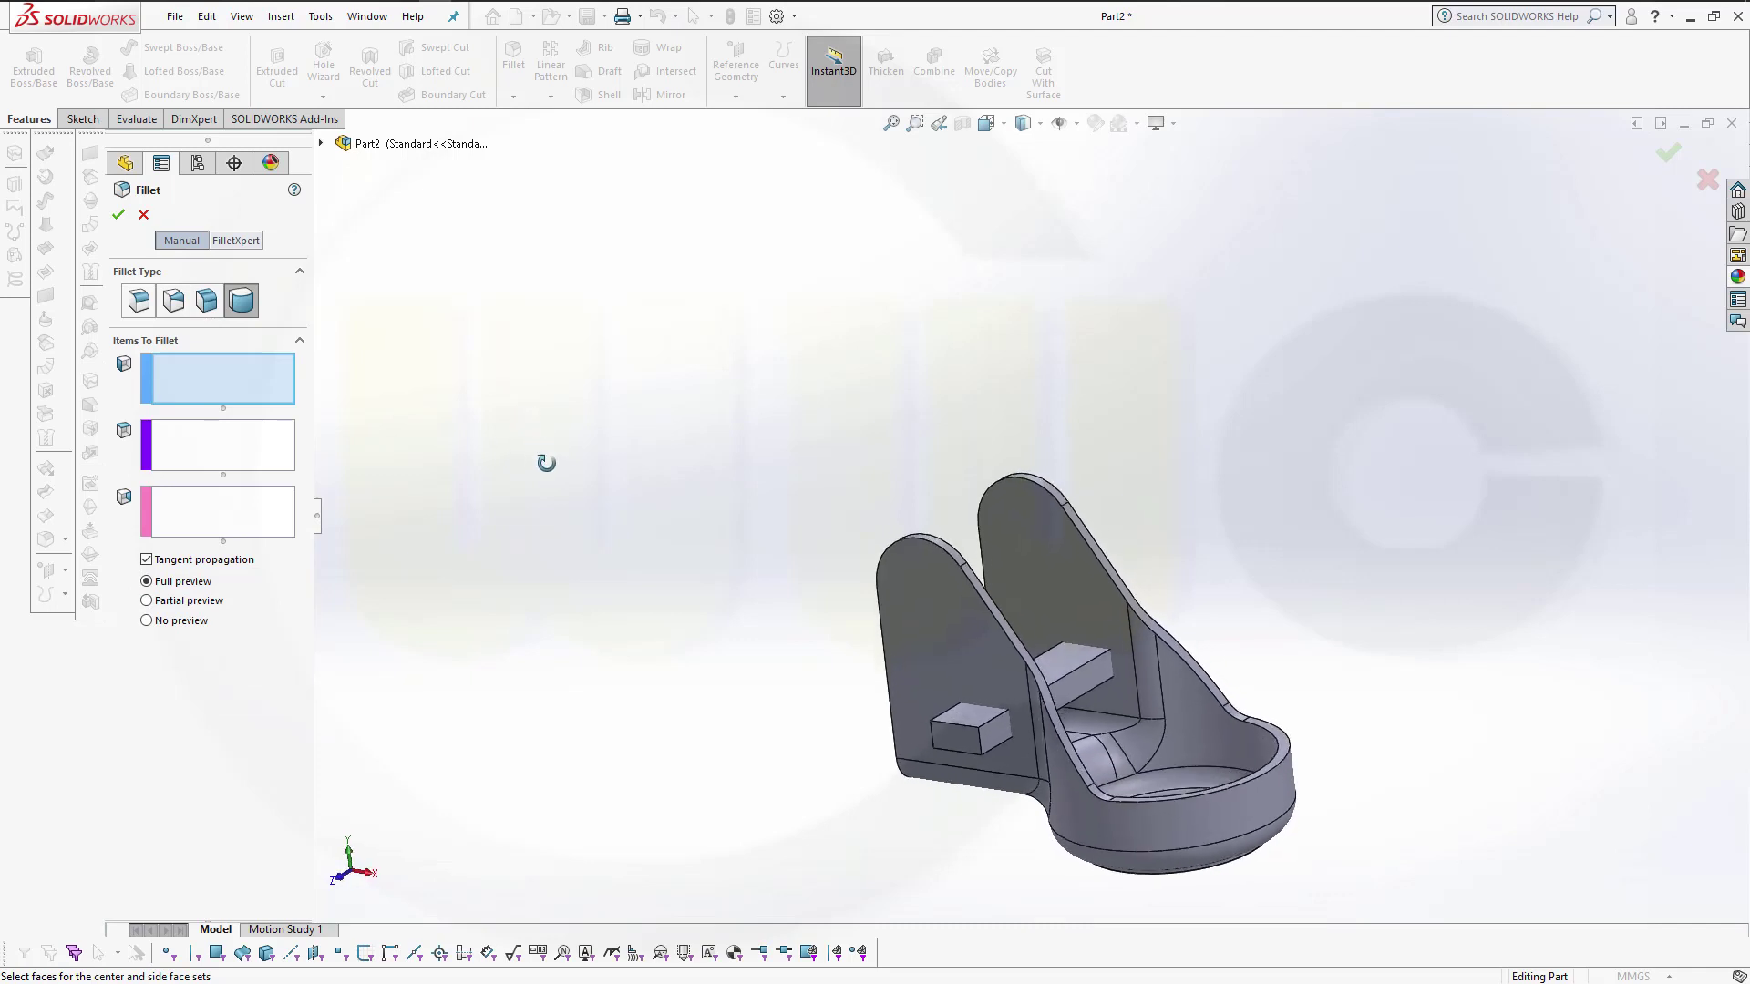
pyautogui.click(978, 731)
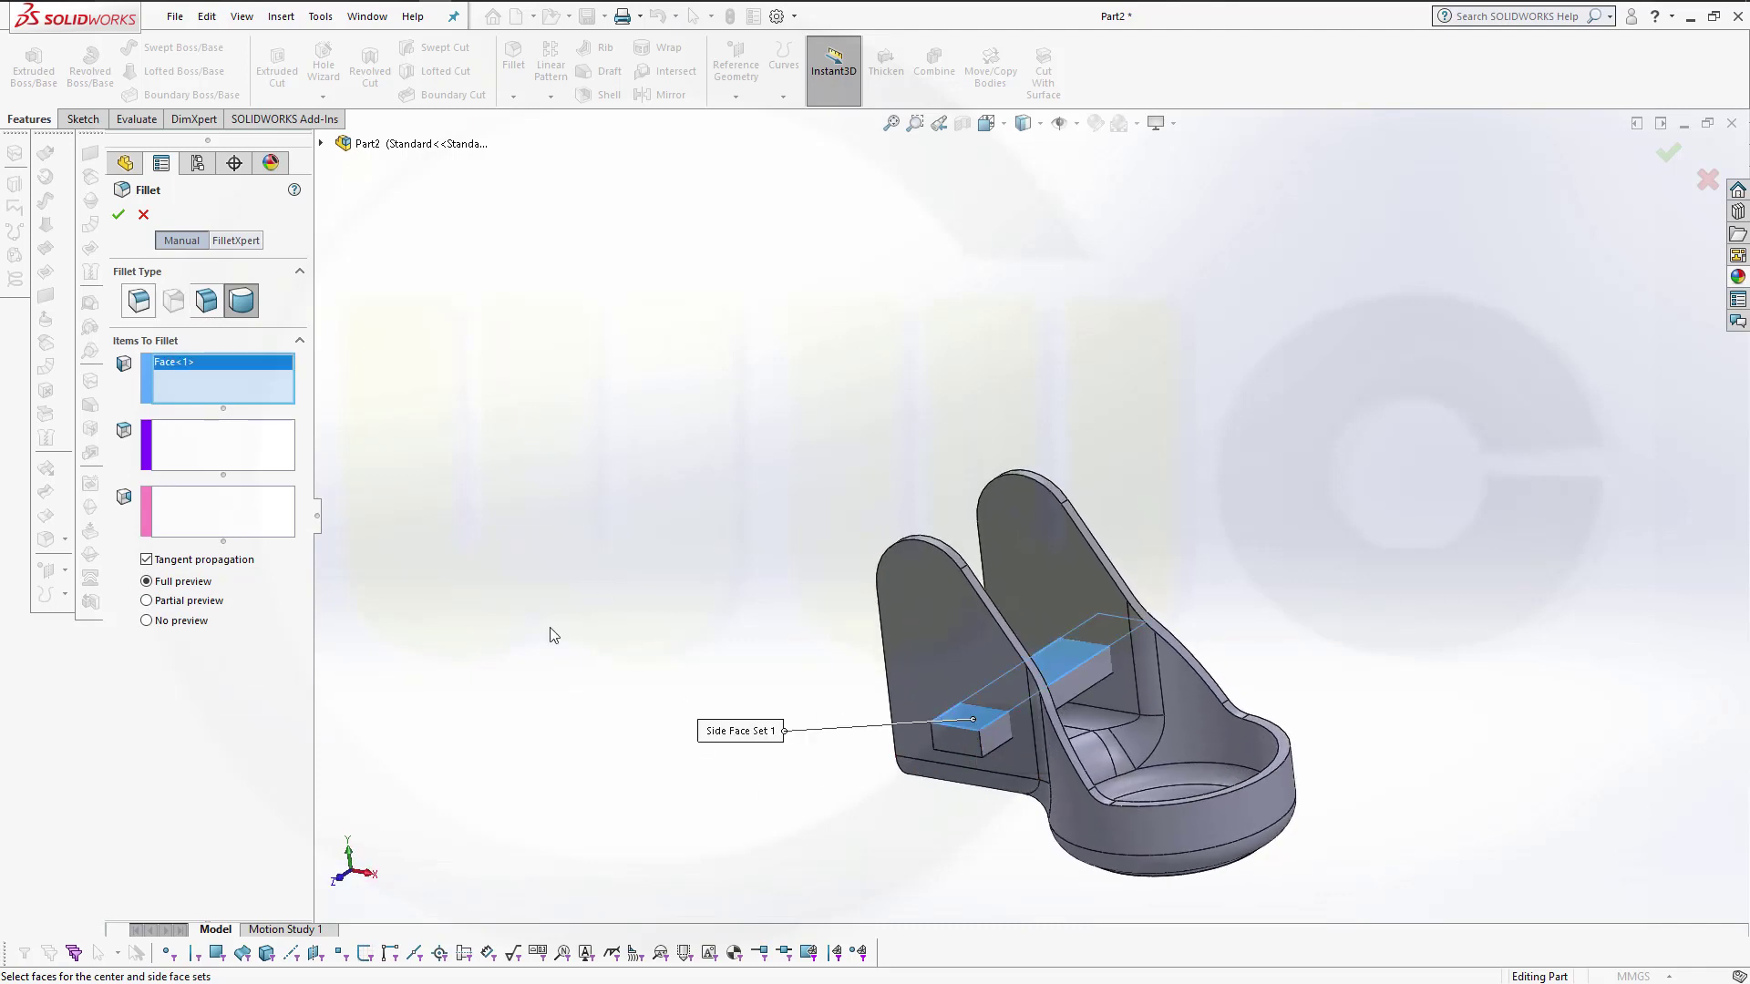
pyautogui.click(185, 438)
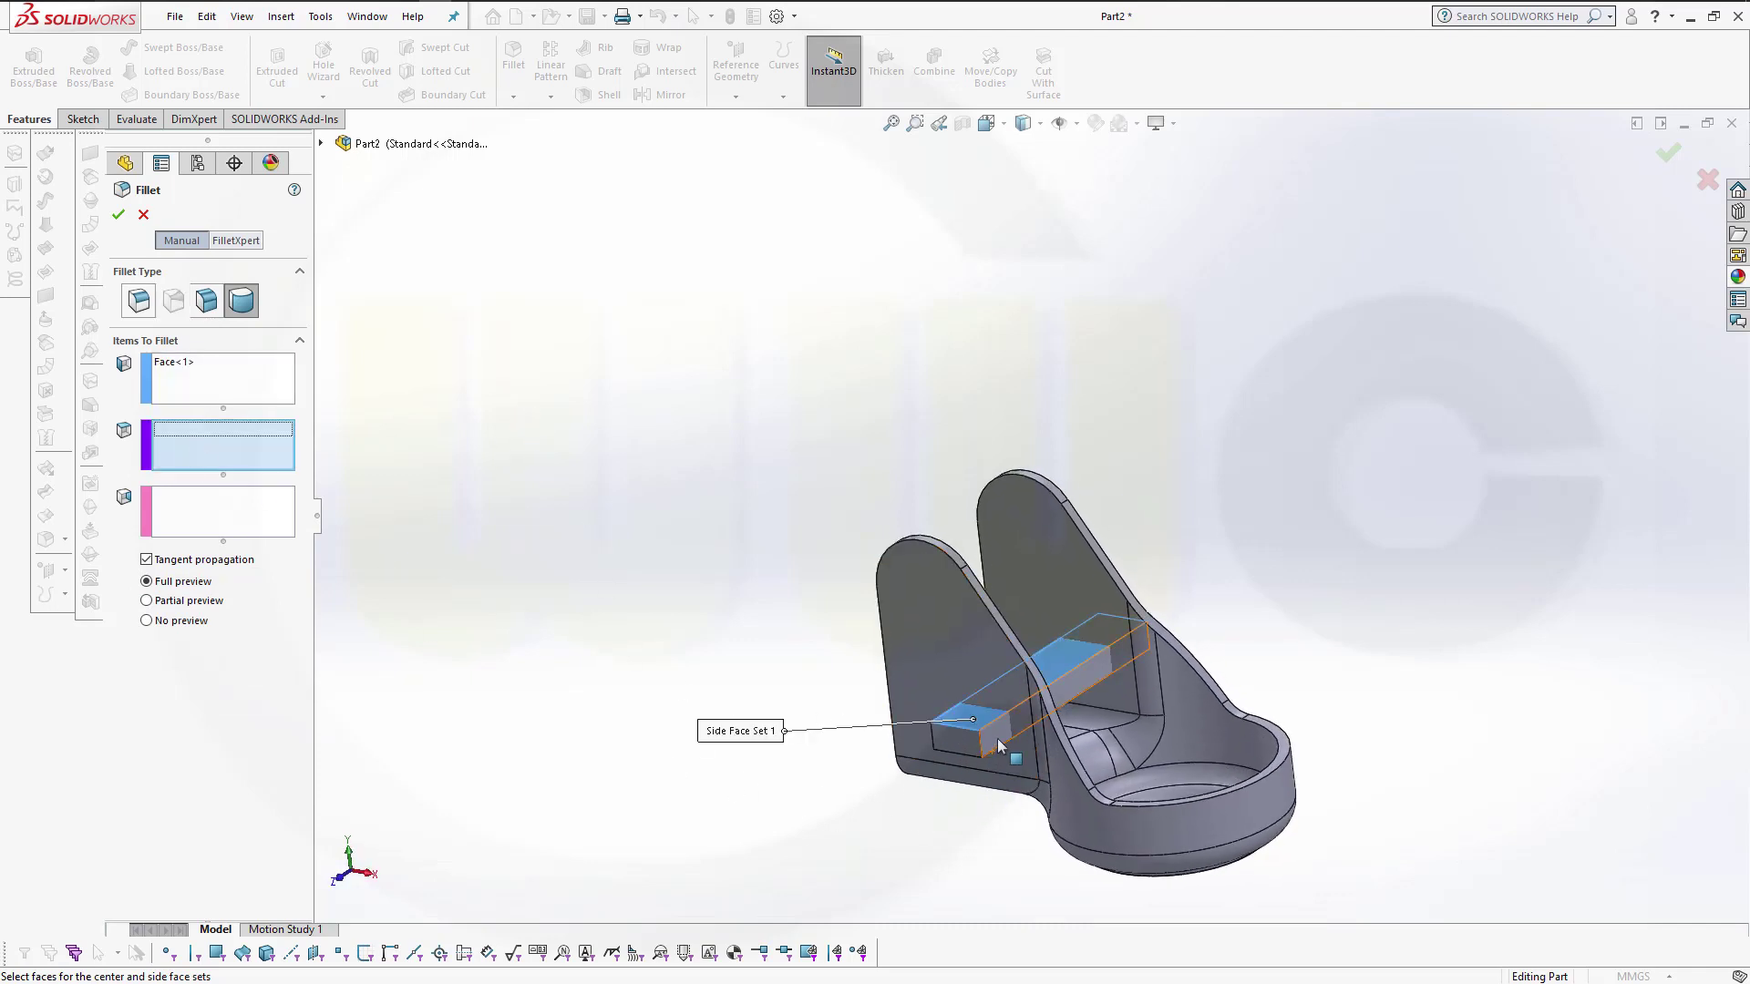
pyautogui.click(996, 743)
pyautogui.click(209, 507)
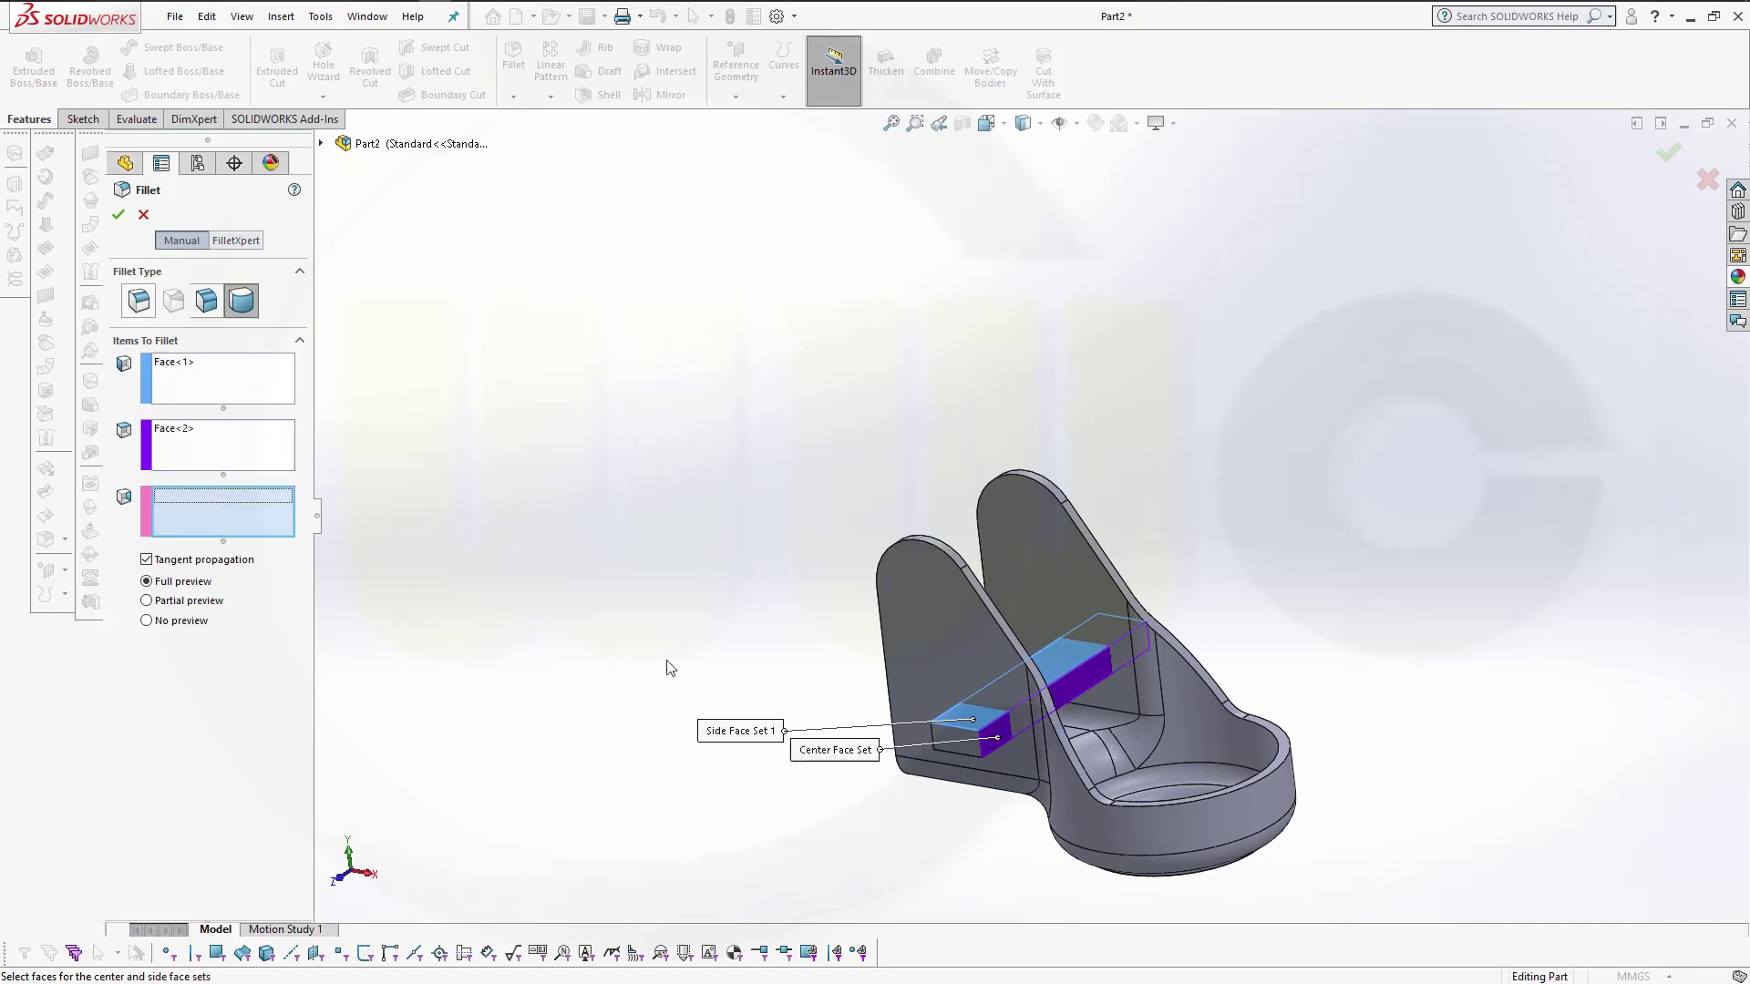
pyautogui.moveTo(669, 668)
pyautogui.mouseDown(button='middle')
pyautogui.moveTo(612, 495)
pyautogui.moveTo(900, 850)
pyautogui.mouseUp(button='middle')
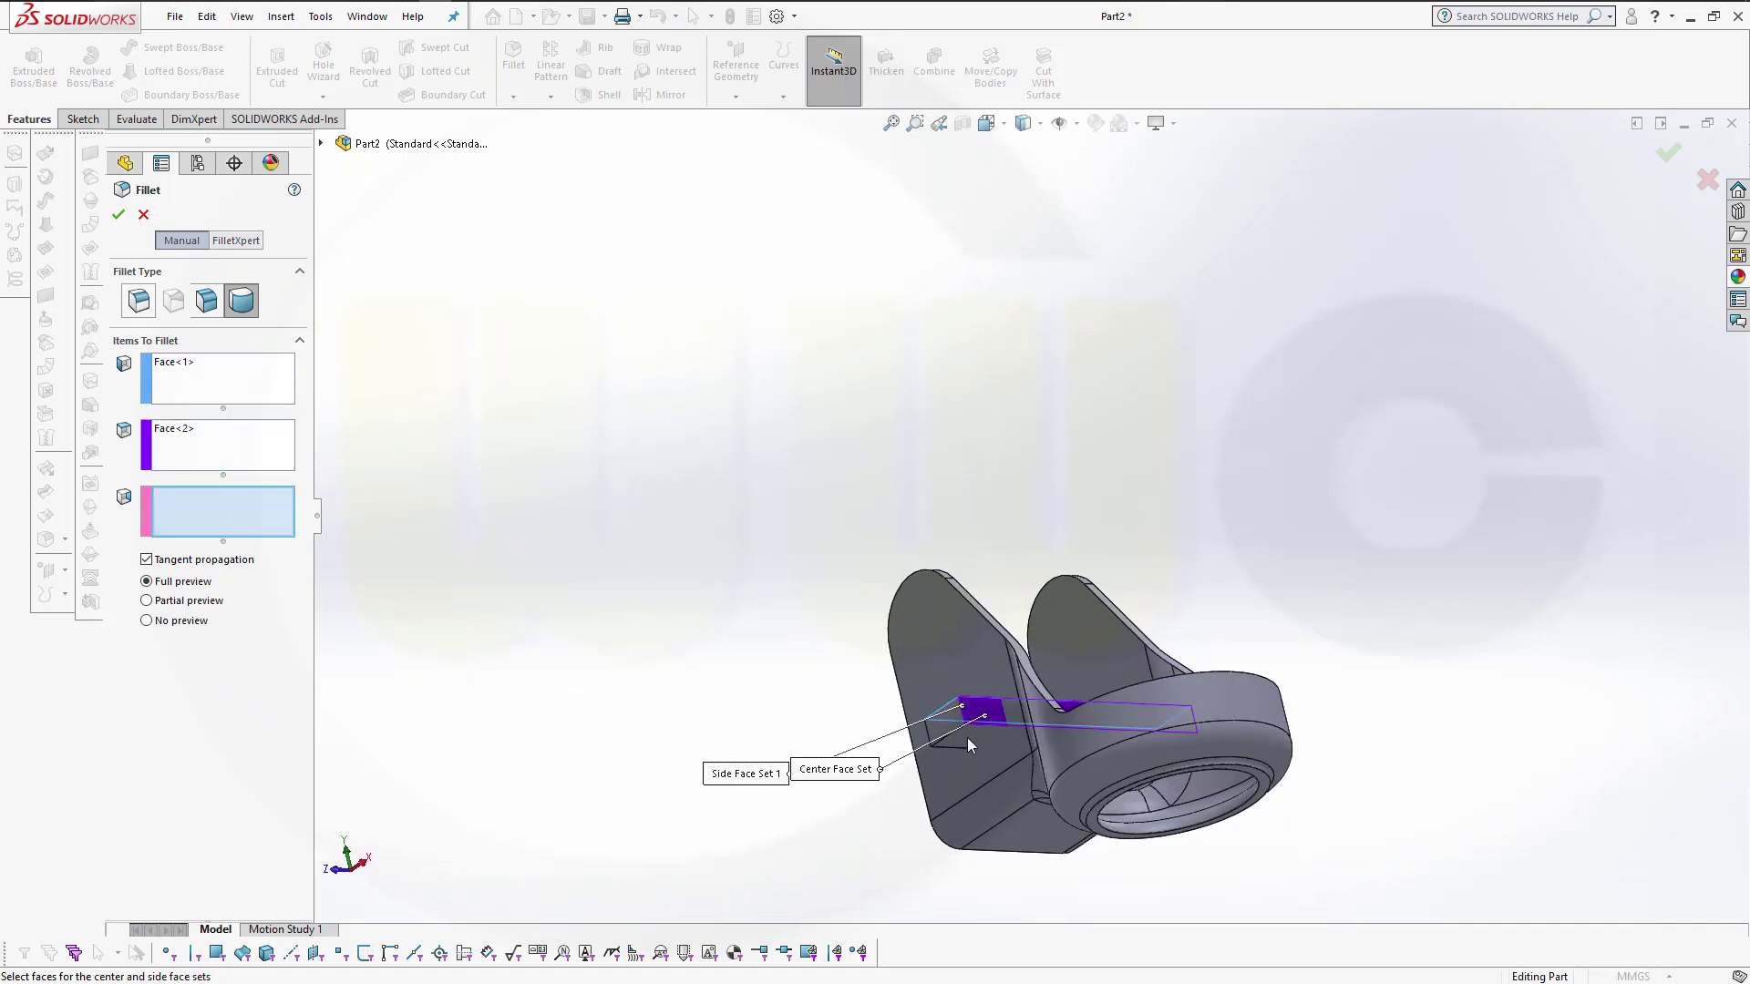
pyautogui.moveTo(742, 558); pyautogui.dragTo(718, 566, button='middle')
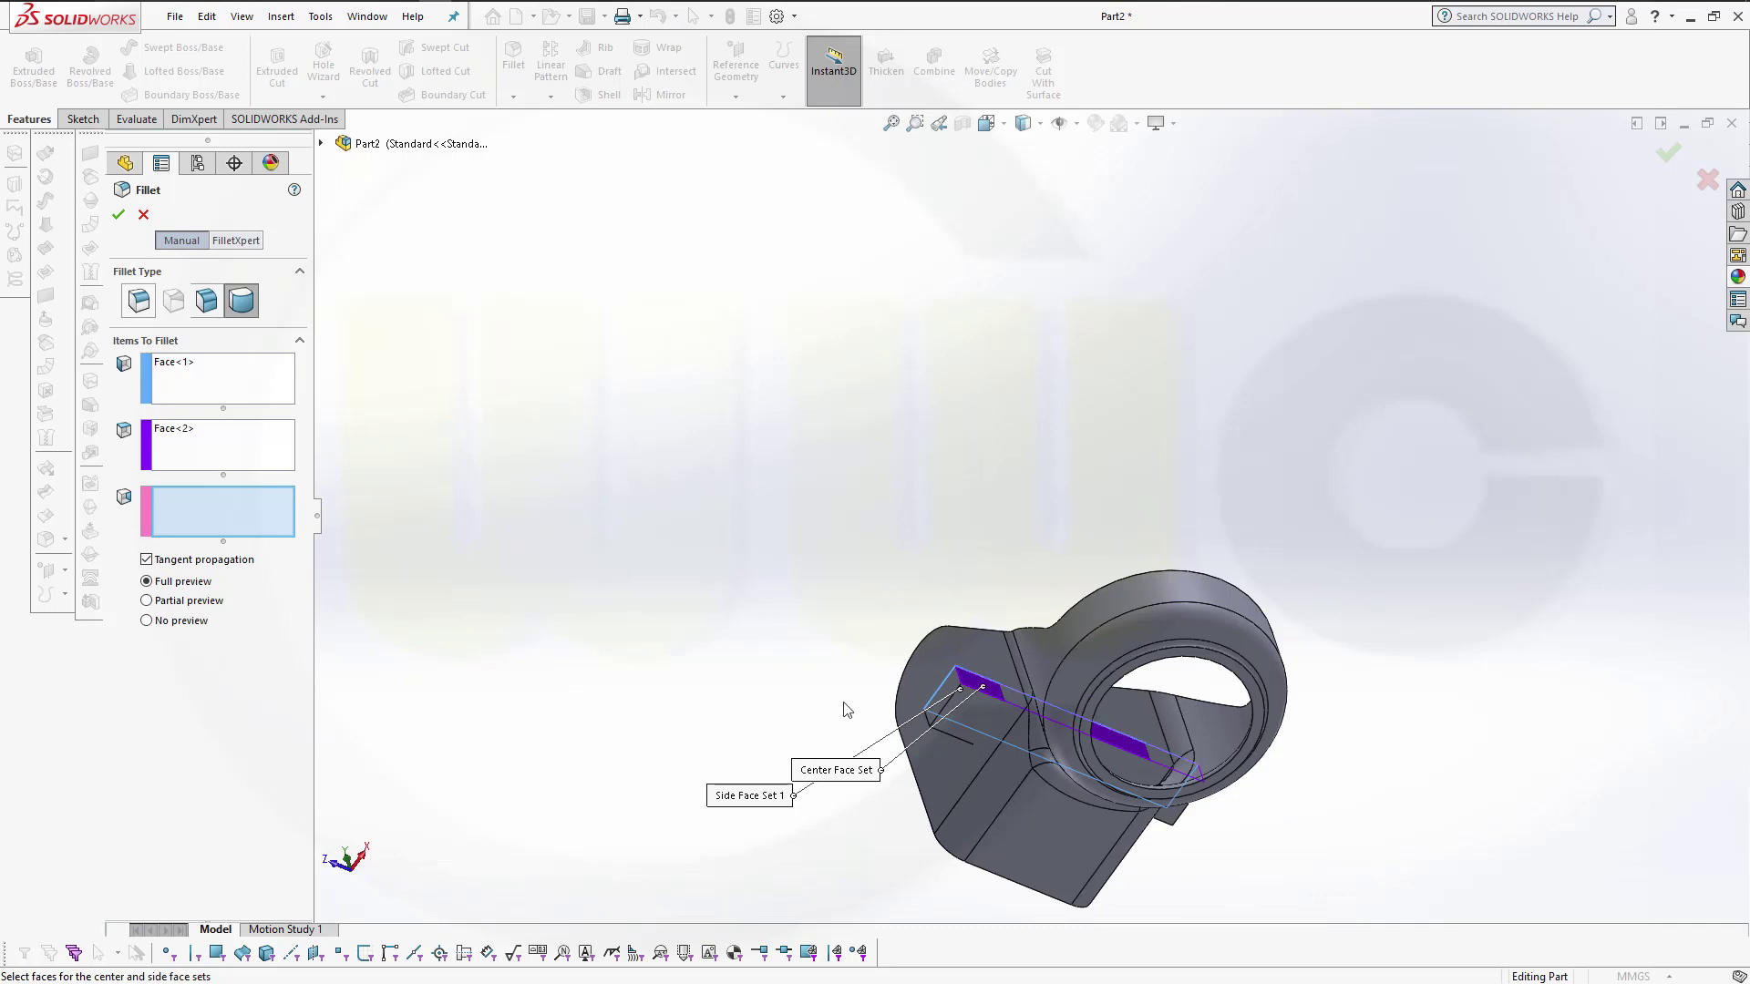
pyautogui.click(958, 725)
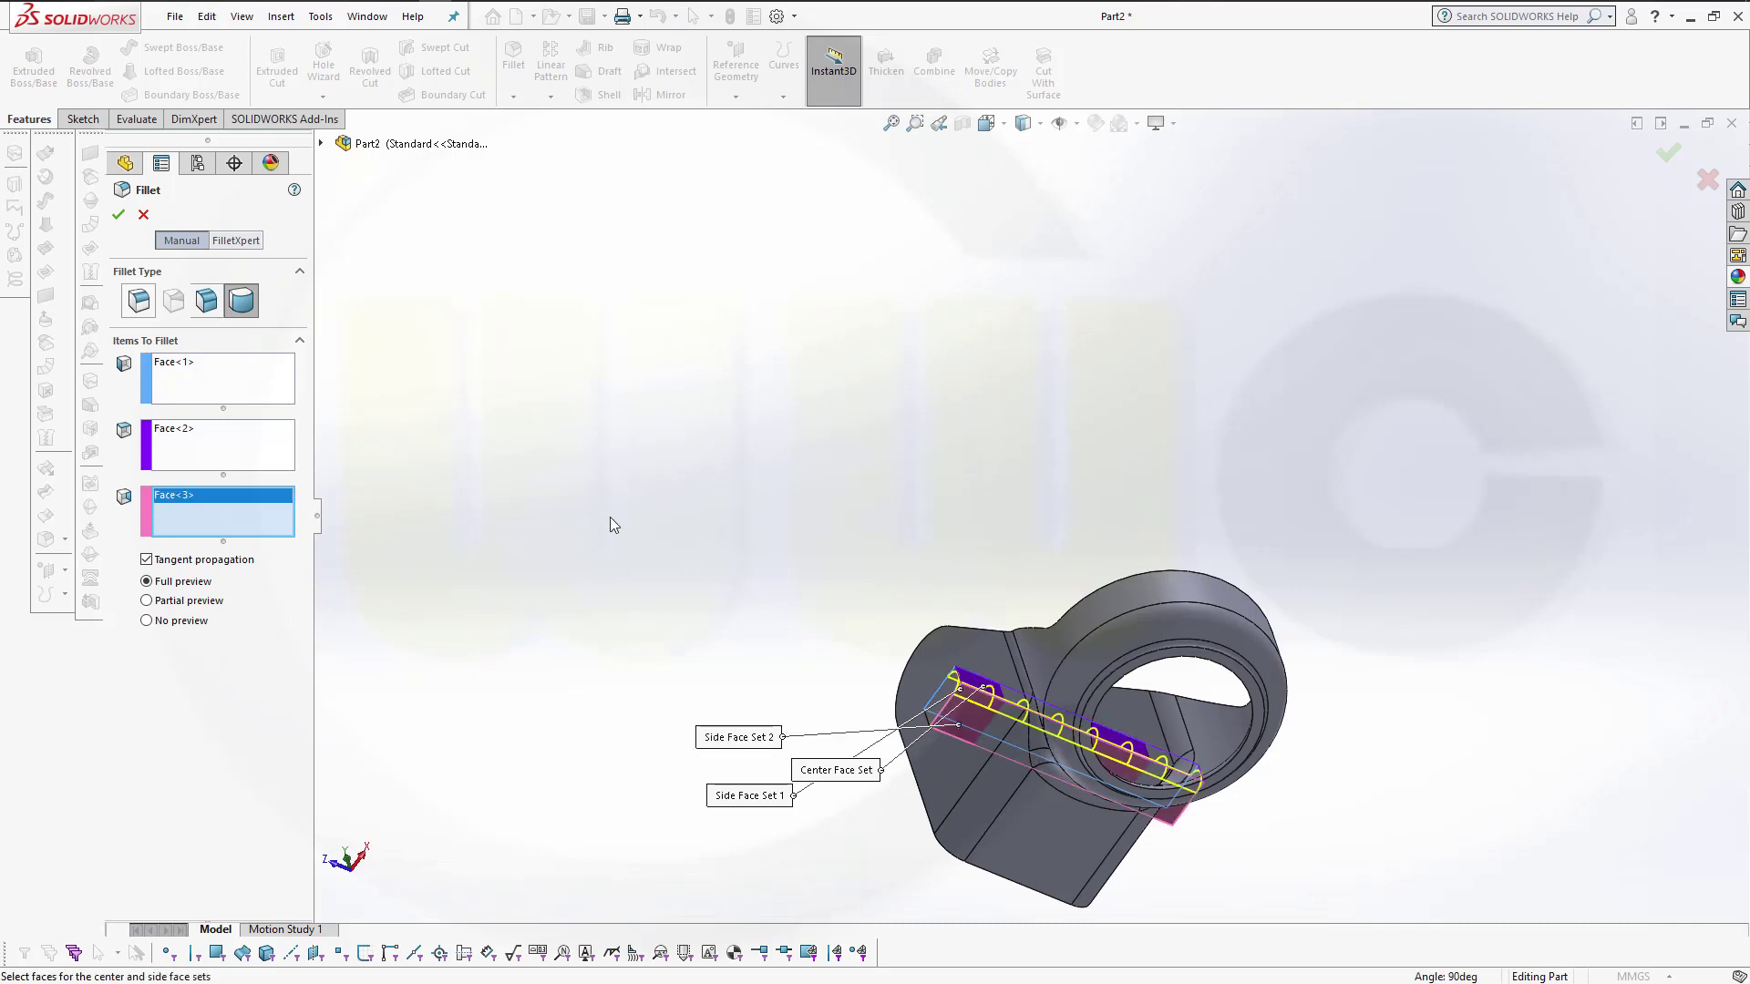
pyautogui.click(118, 216)
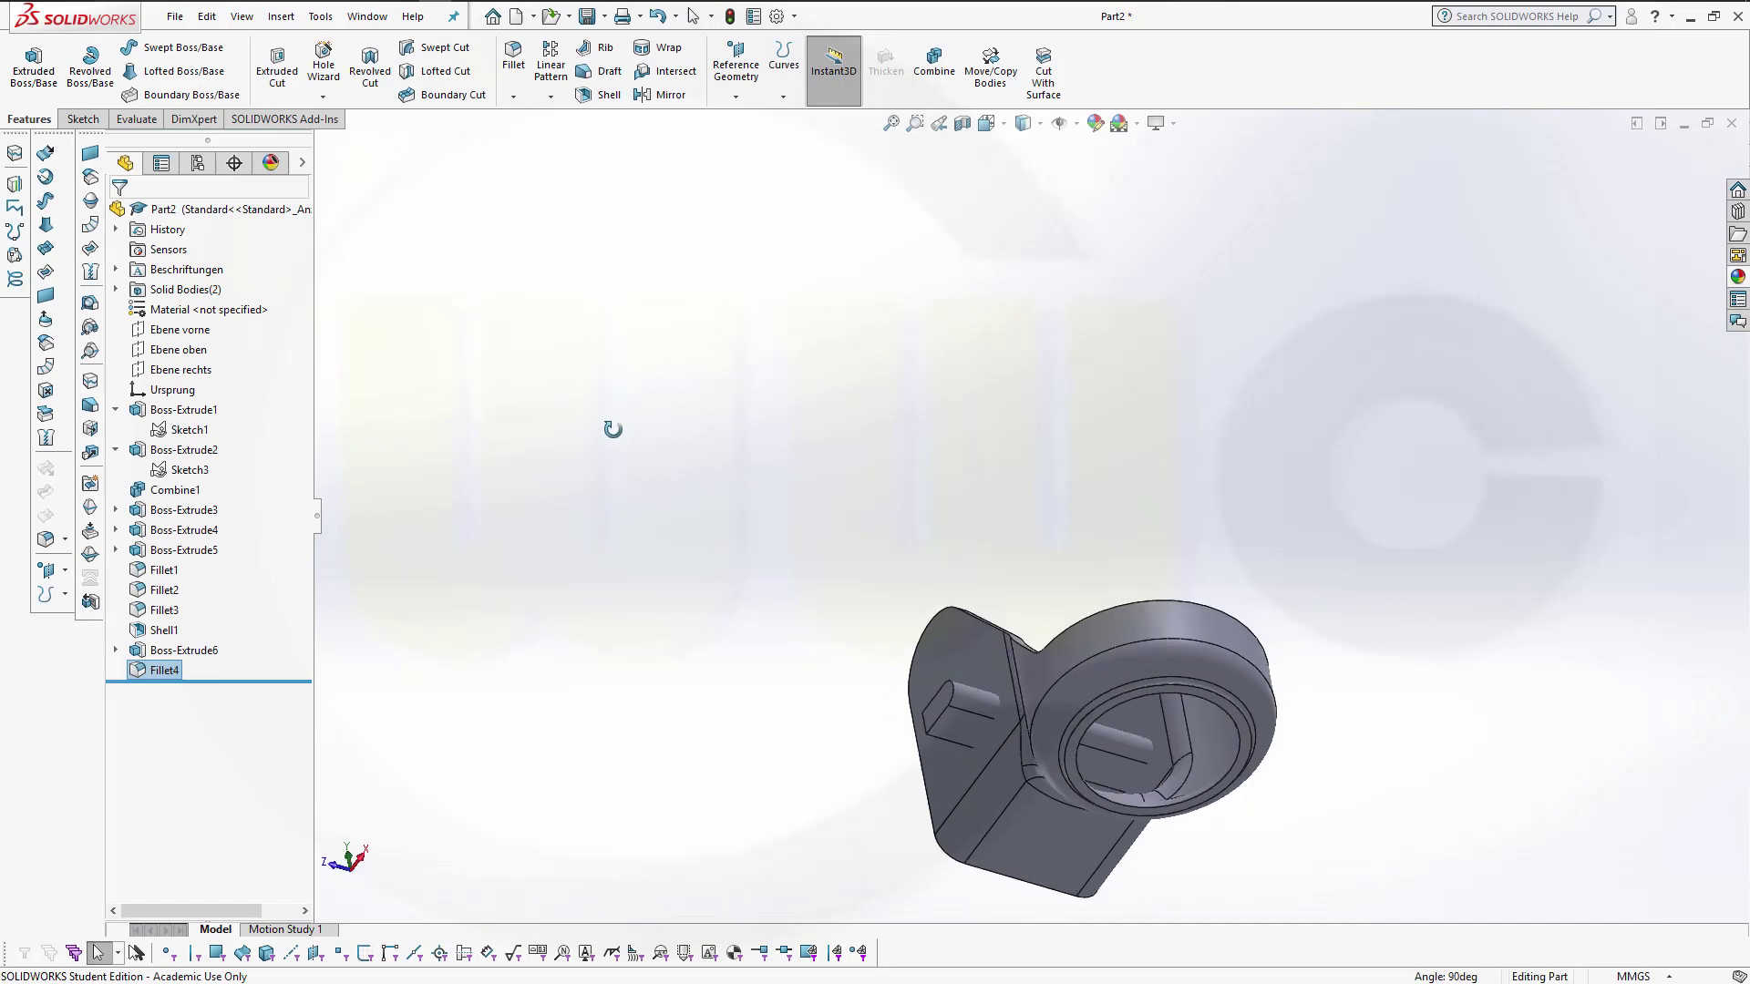
# Step: Add a second full round fillet on the pin's other side, giving it round ends
pyautogui.moveTo(612, 429); pyautogui.dragTo(656, 456, button='middle')
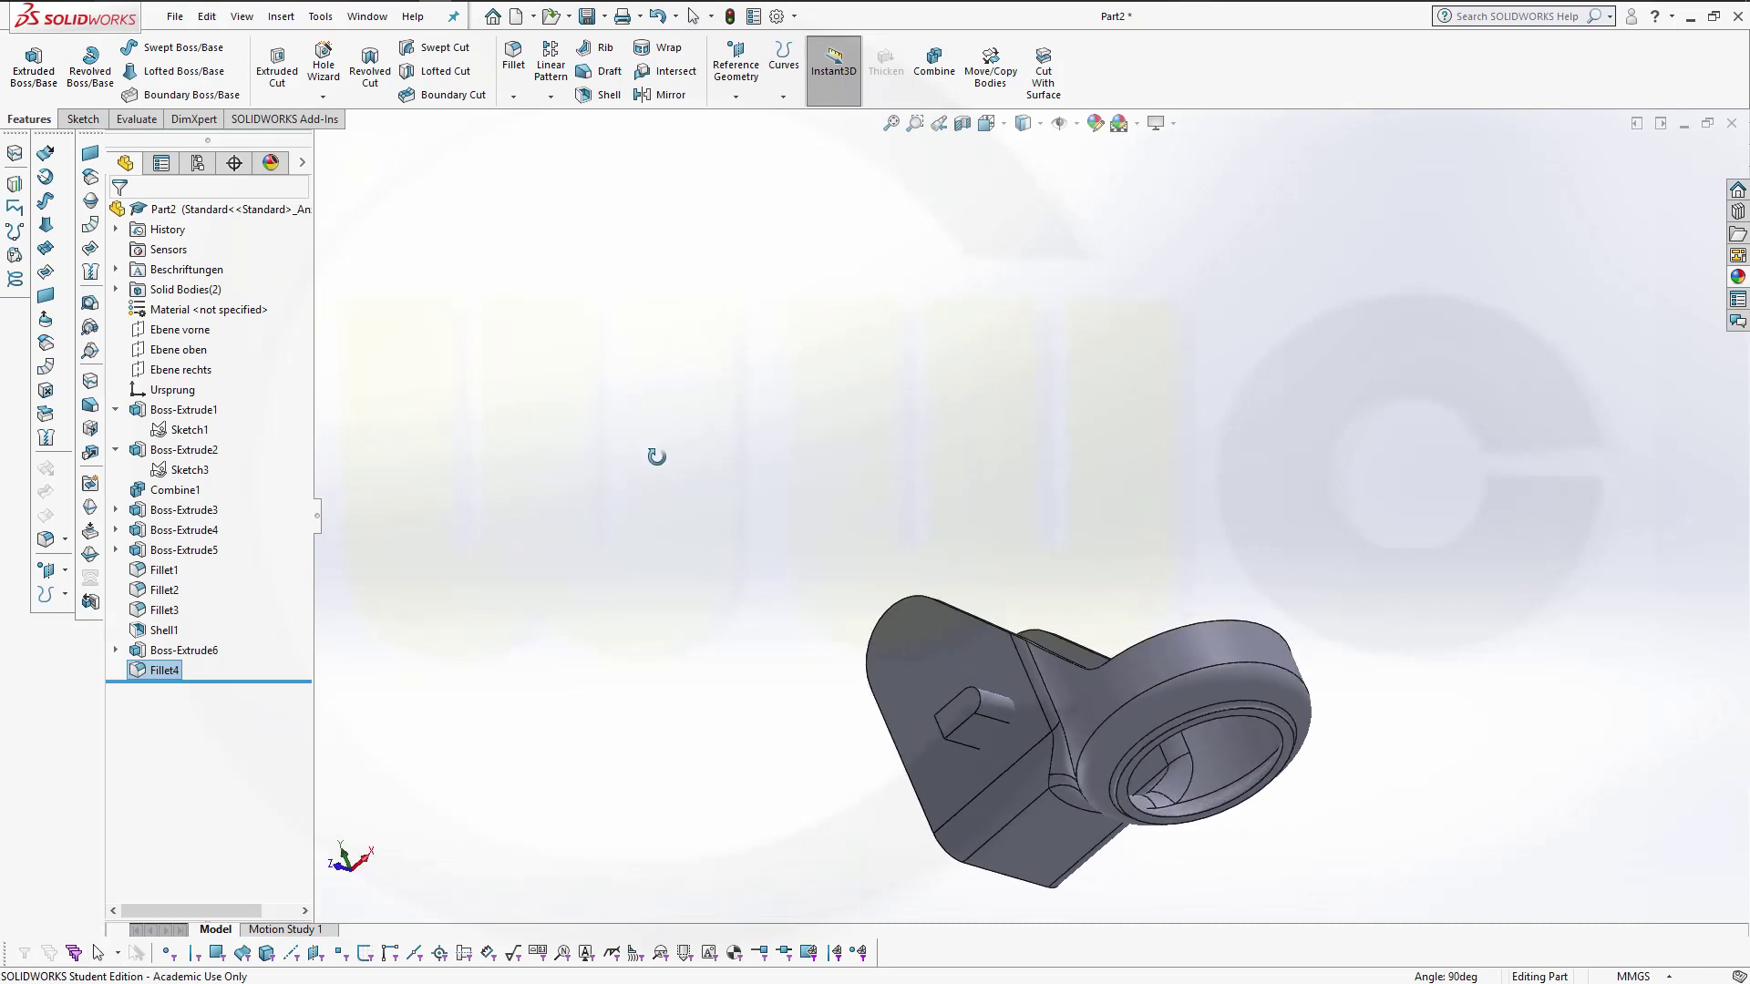
pyautogui.click(514, 56)
pyautogui.moveTo(625, 465); pyautogui.dragTo(792, 556, button='middle')
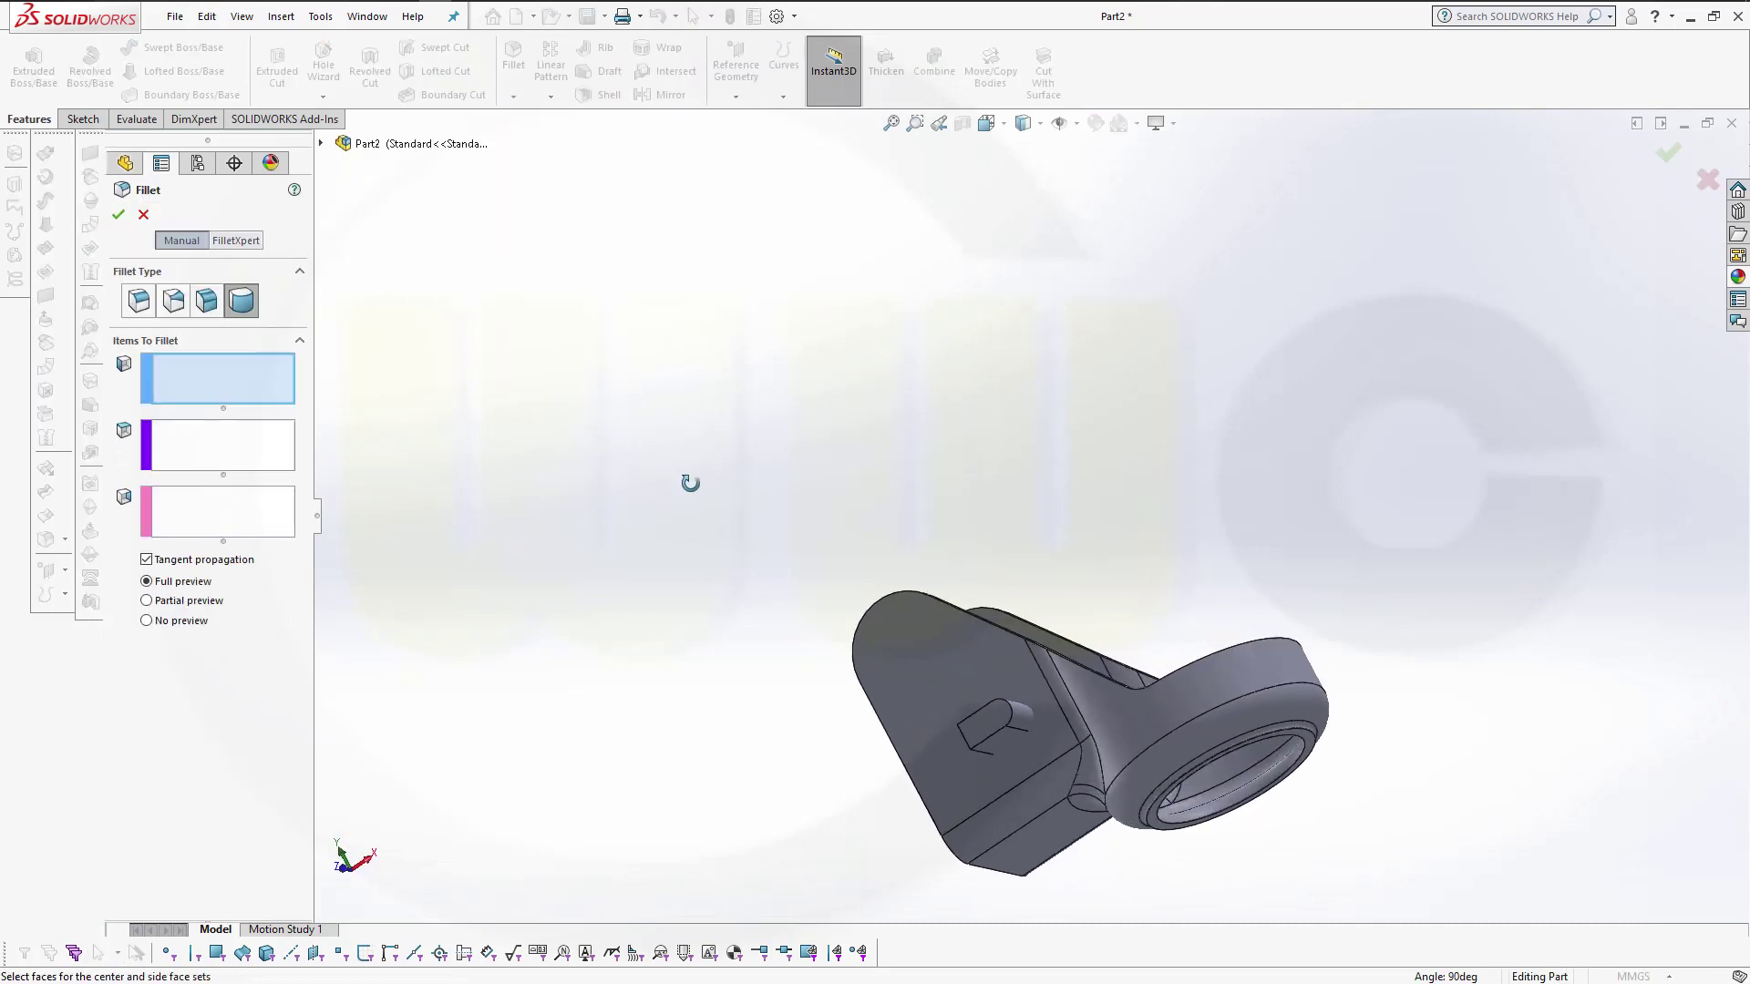
pyautogui.click(1080, 759)
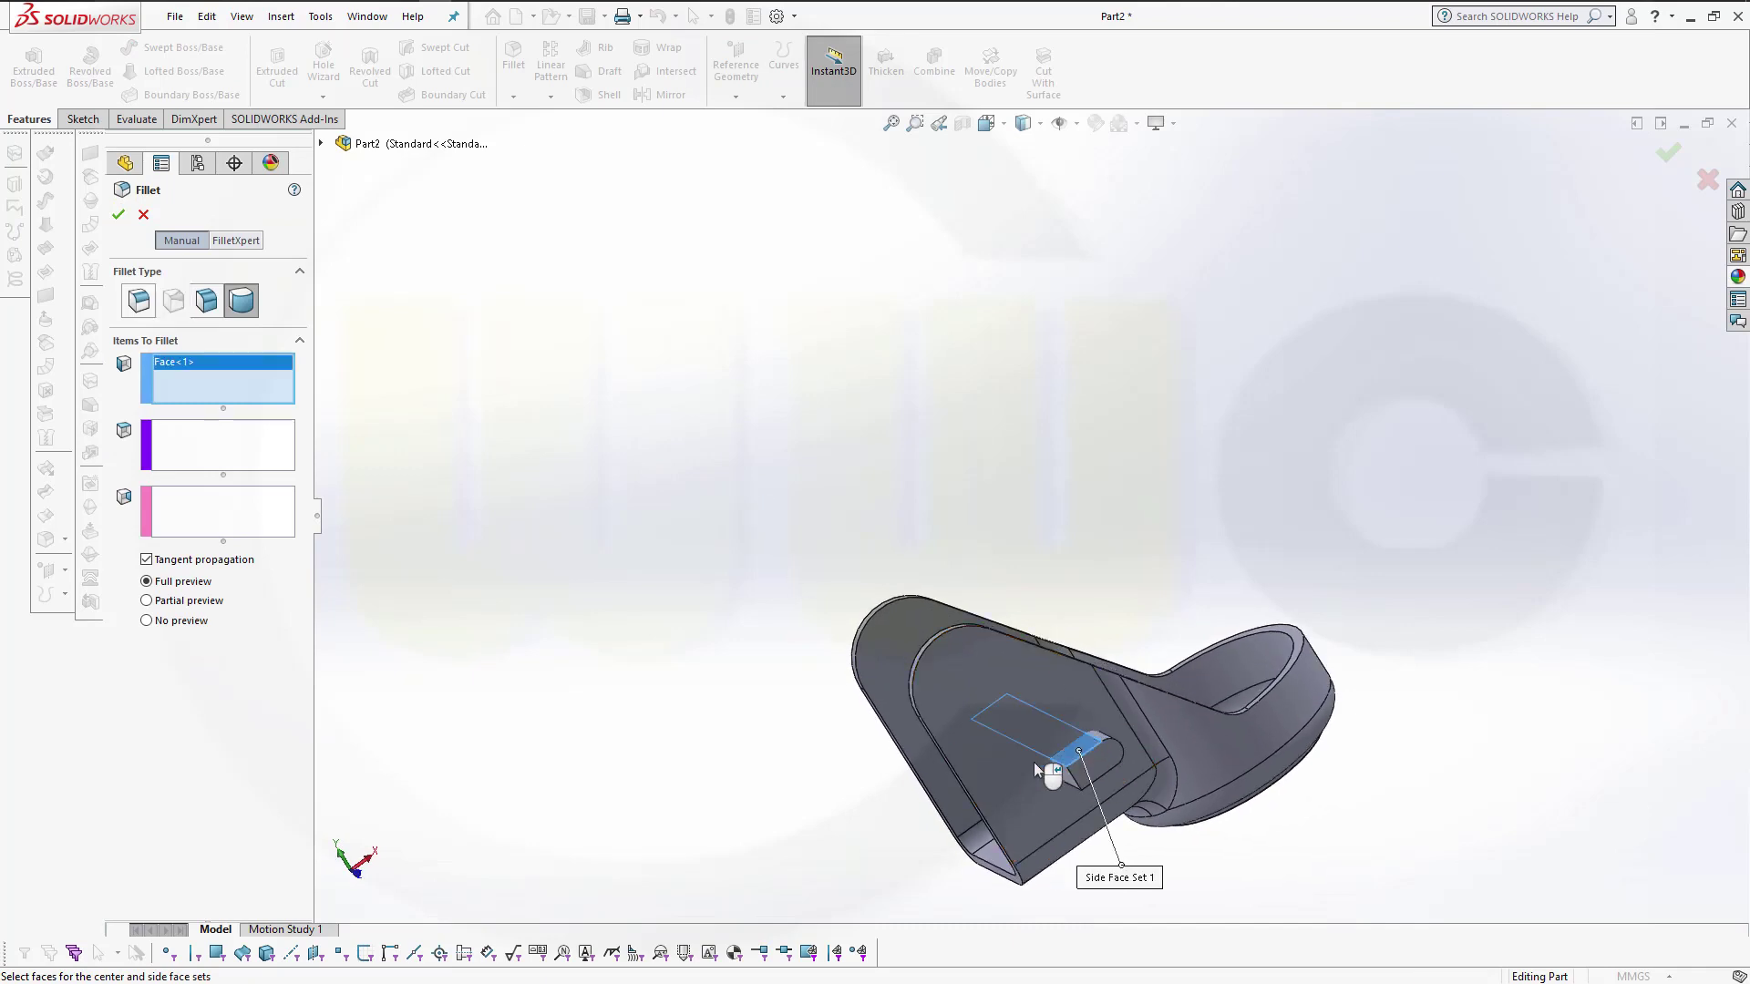
pyautogui.click(219, 445)
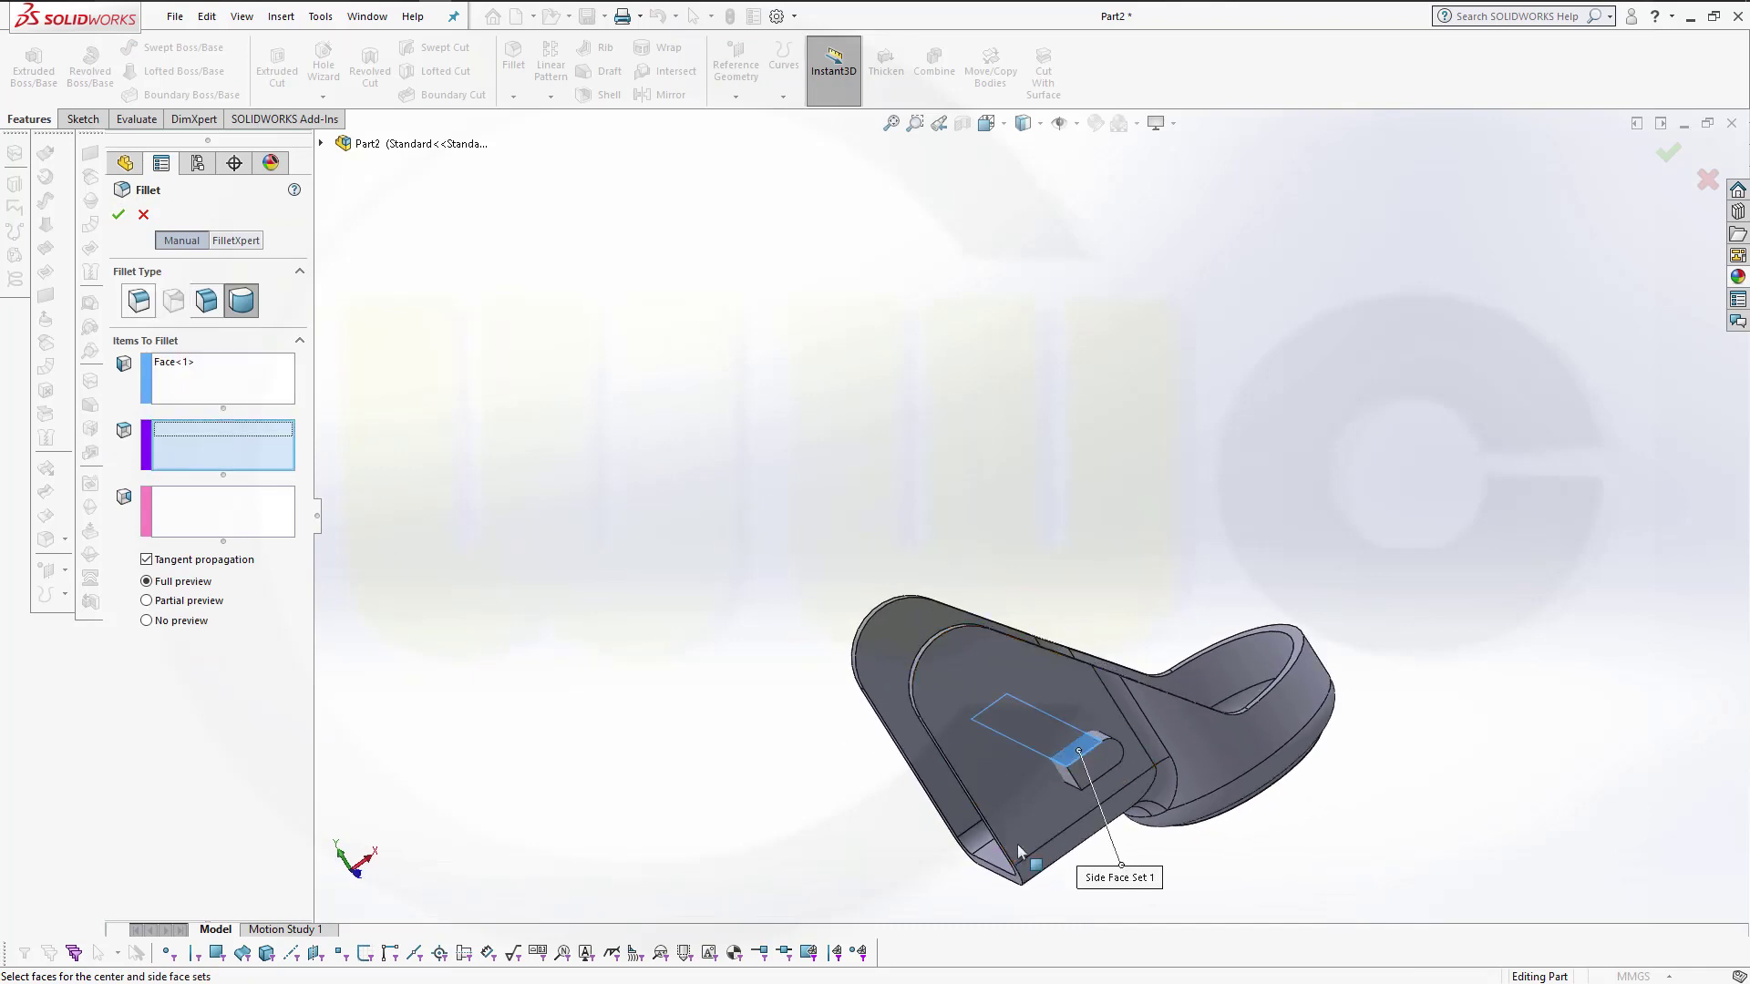
pyautogui.click(1068, 775)
pyautogui.click(193, 530)
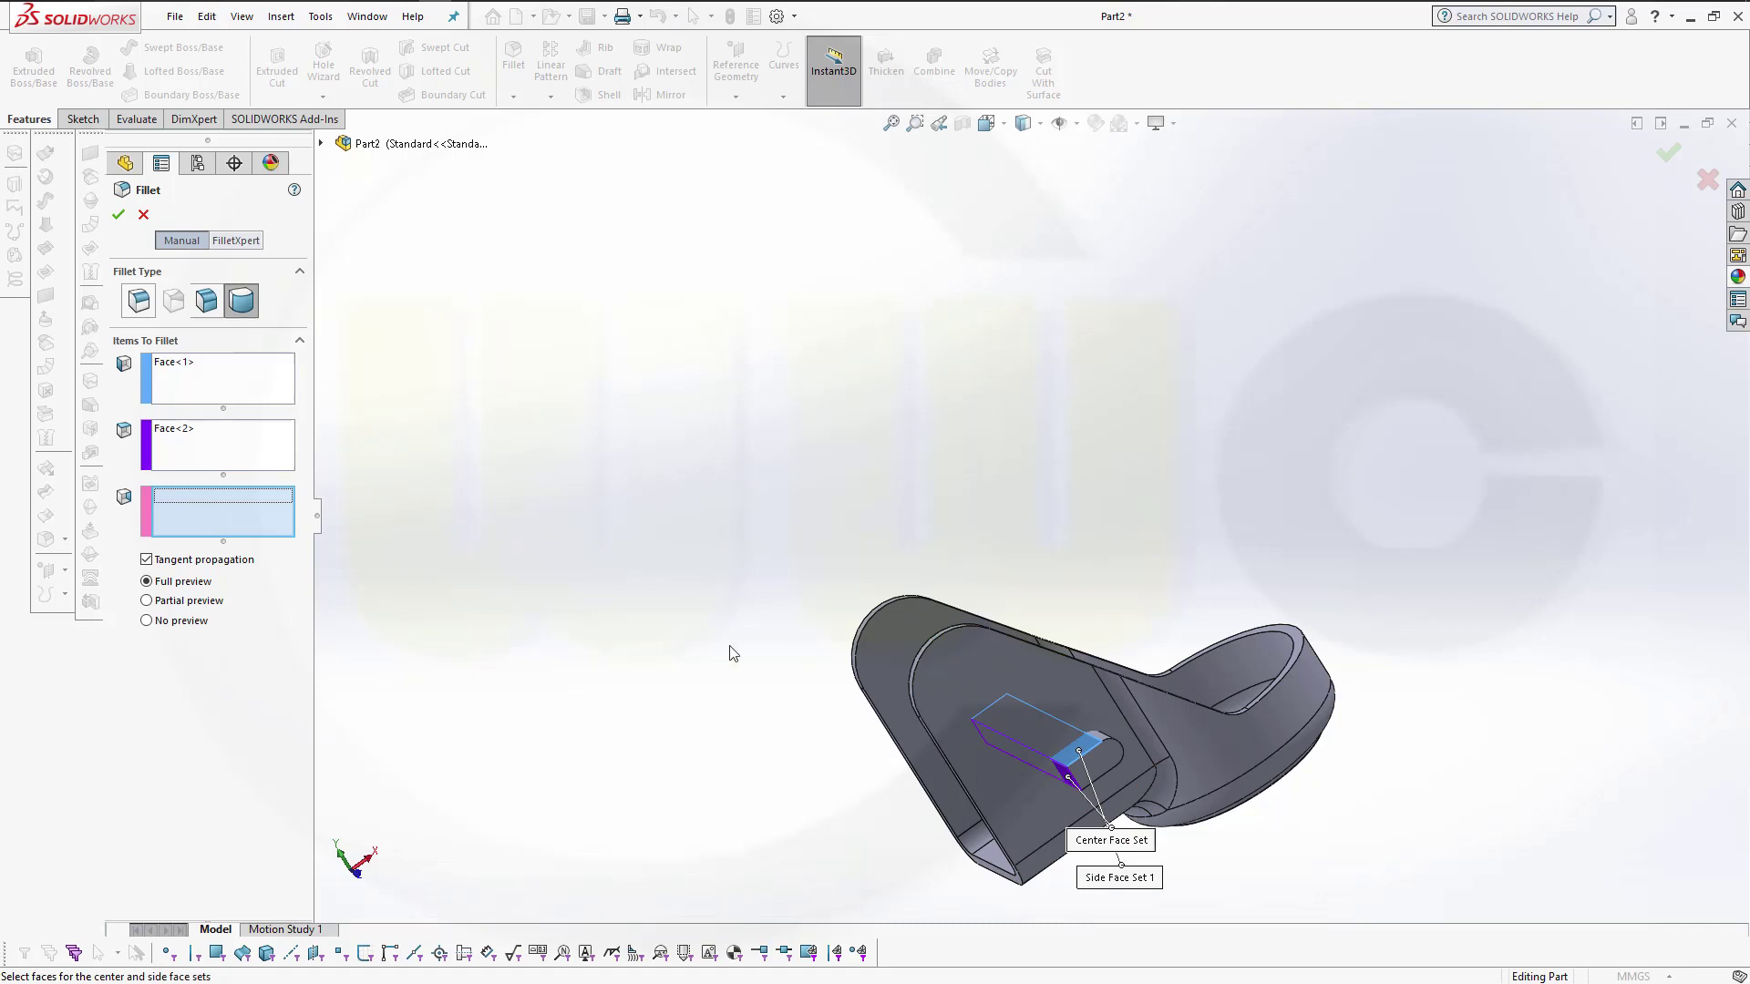
pyautogui.moveTo(725, 651)
pyautogui.mouseDown(button='middle')
pyautogui.moveTo(543, 468)
pyautogui.moveTo(550, 441)
pyautogui.mouseUp(button='middle')
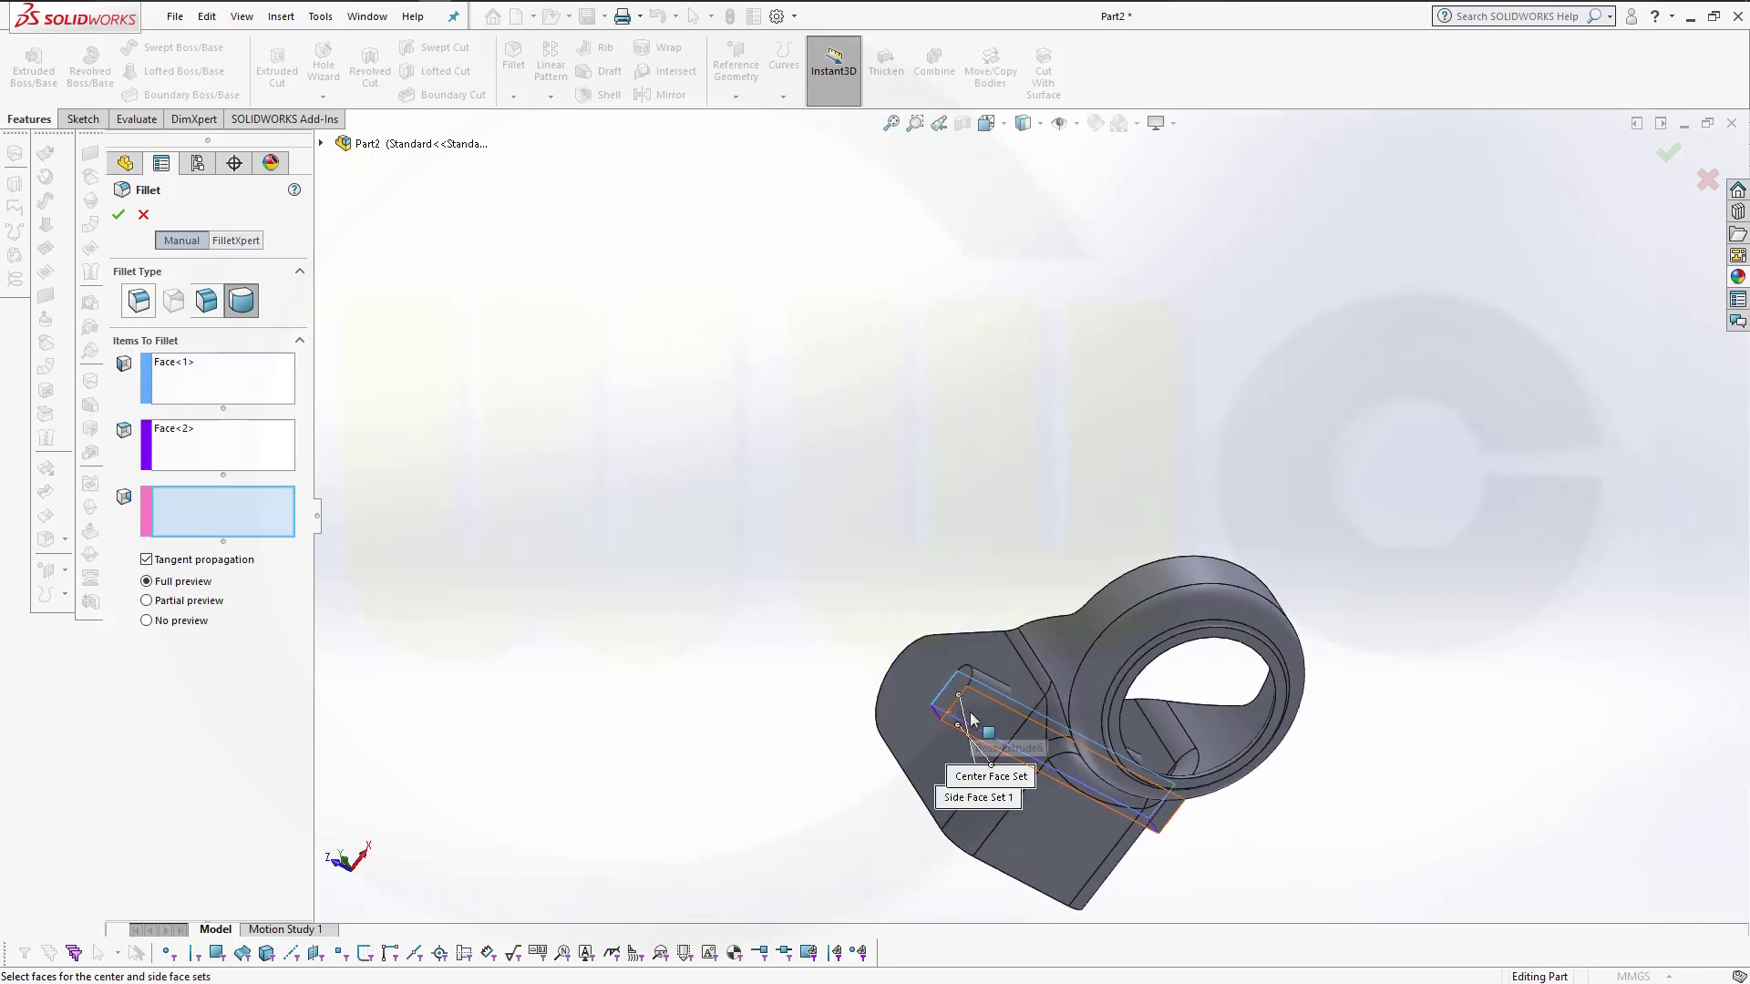
pyautogui.click(941, 712)
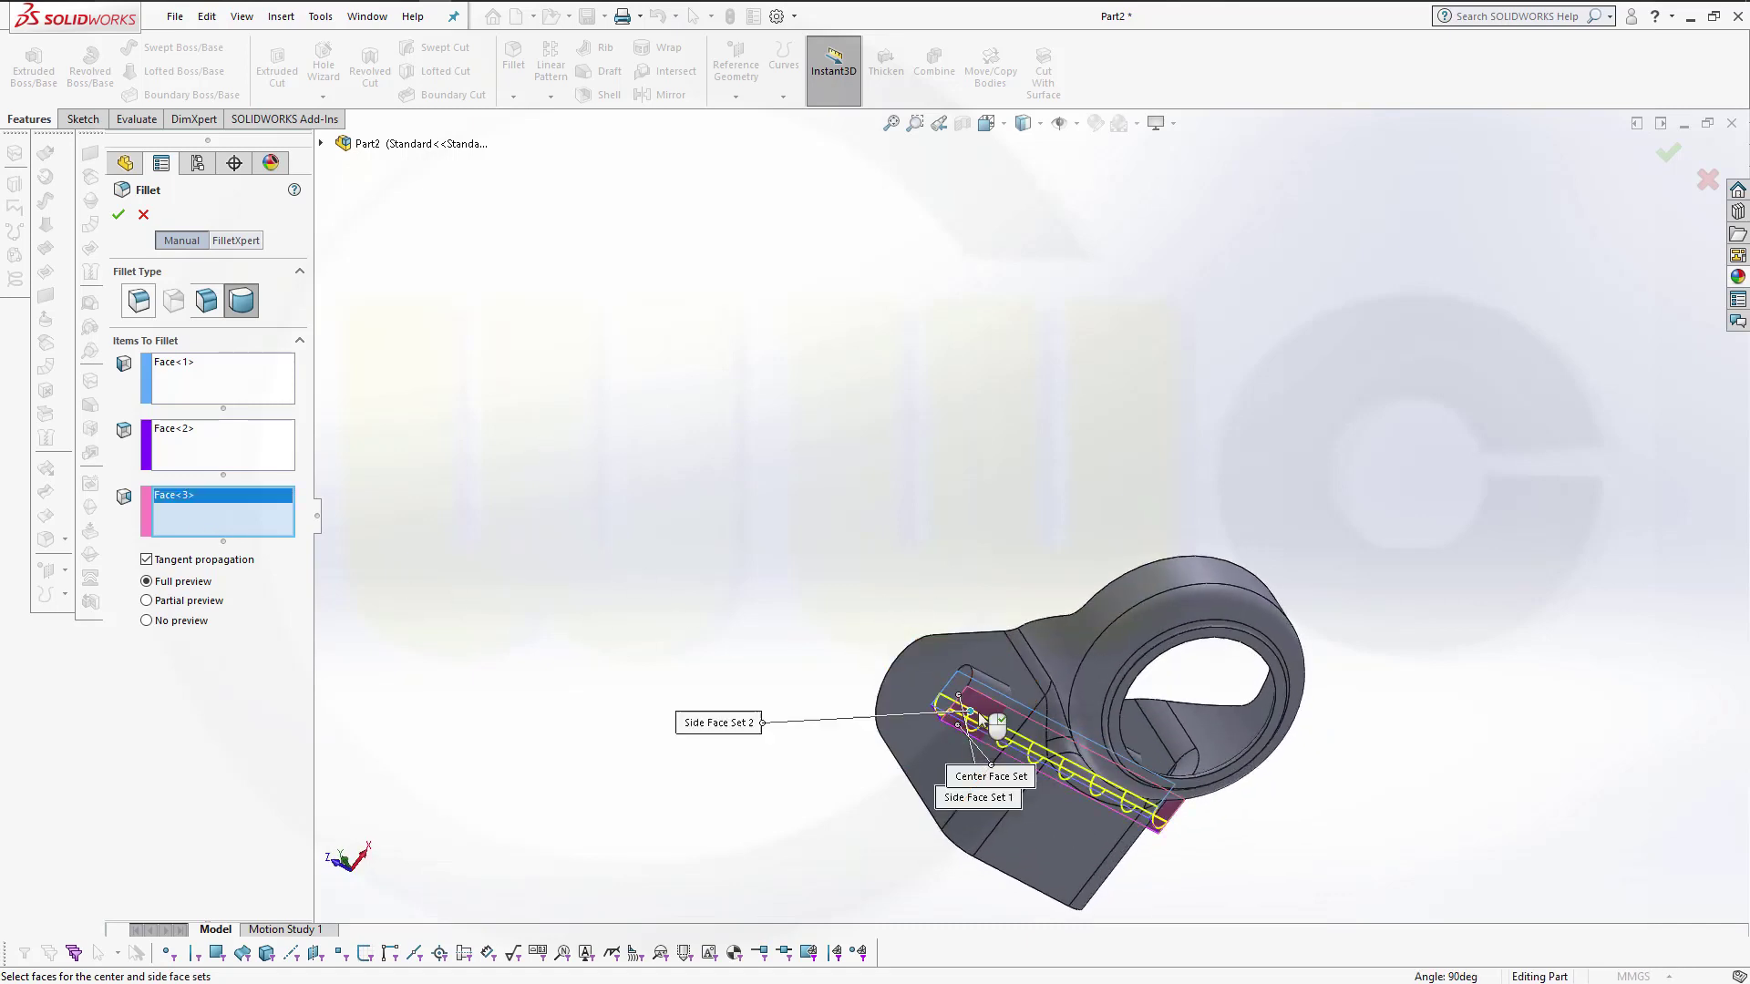
pyautogui.click(117, 216)
pyautogui.moveTo(613, 379)
pyautogui.mouseDown(button='middle')
pyautogui.moveTo(844, 519)
pyautogui.moveTo(916, 510)
pyautogui.moveTo(1091, 676)
pyautogui.mouseUp(button='middle')
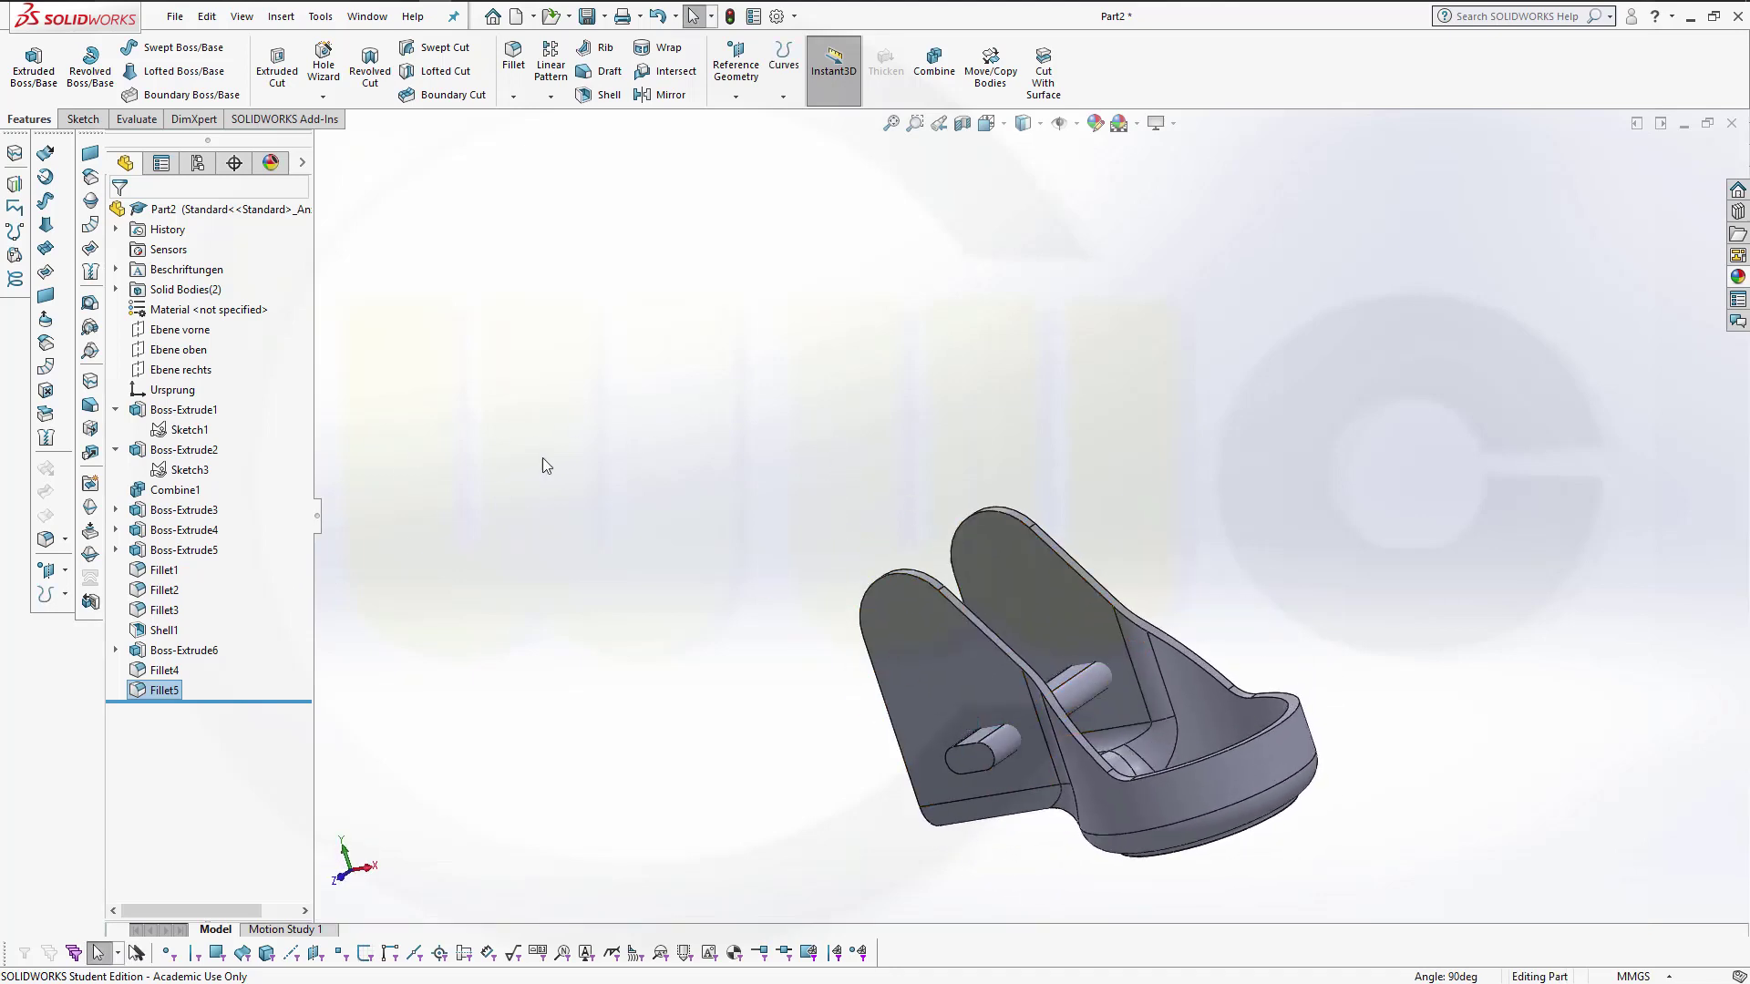
# Step: Edit the Boss-Extrude6 pin extrusion and accept it unchanged
pyautogui.click(156, 653)
pyautogui.click(136, 655)
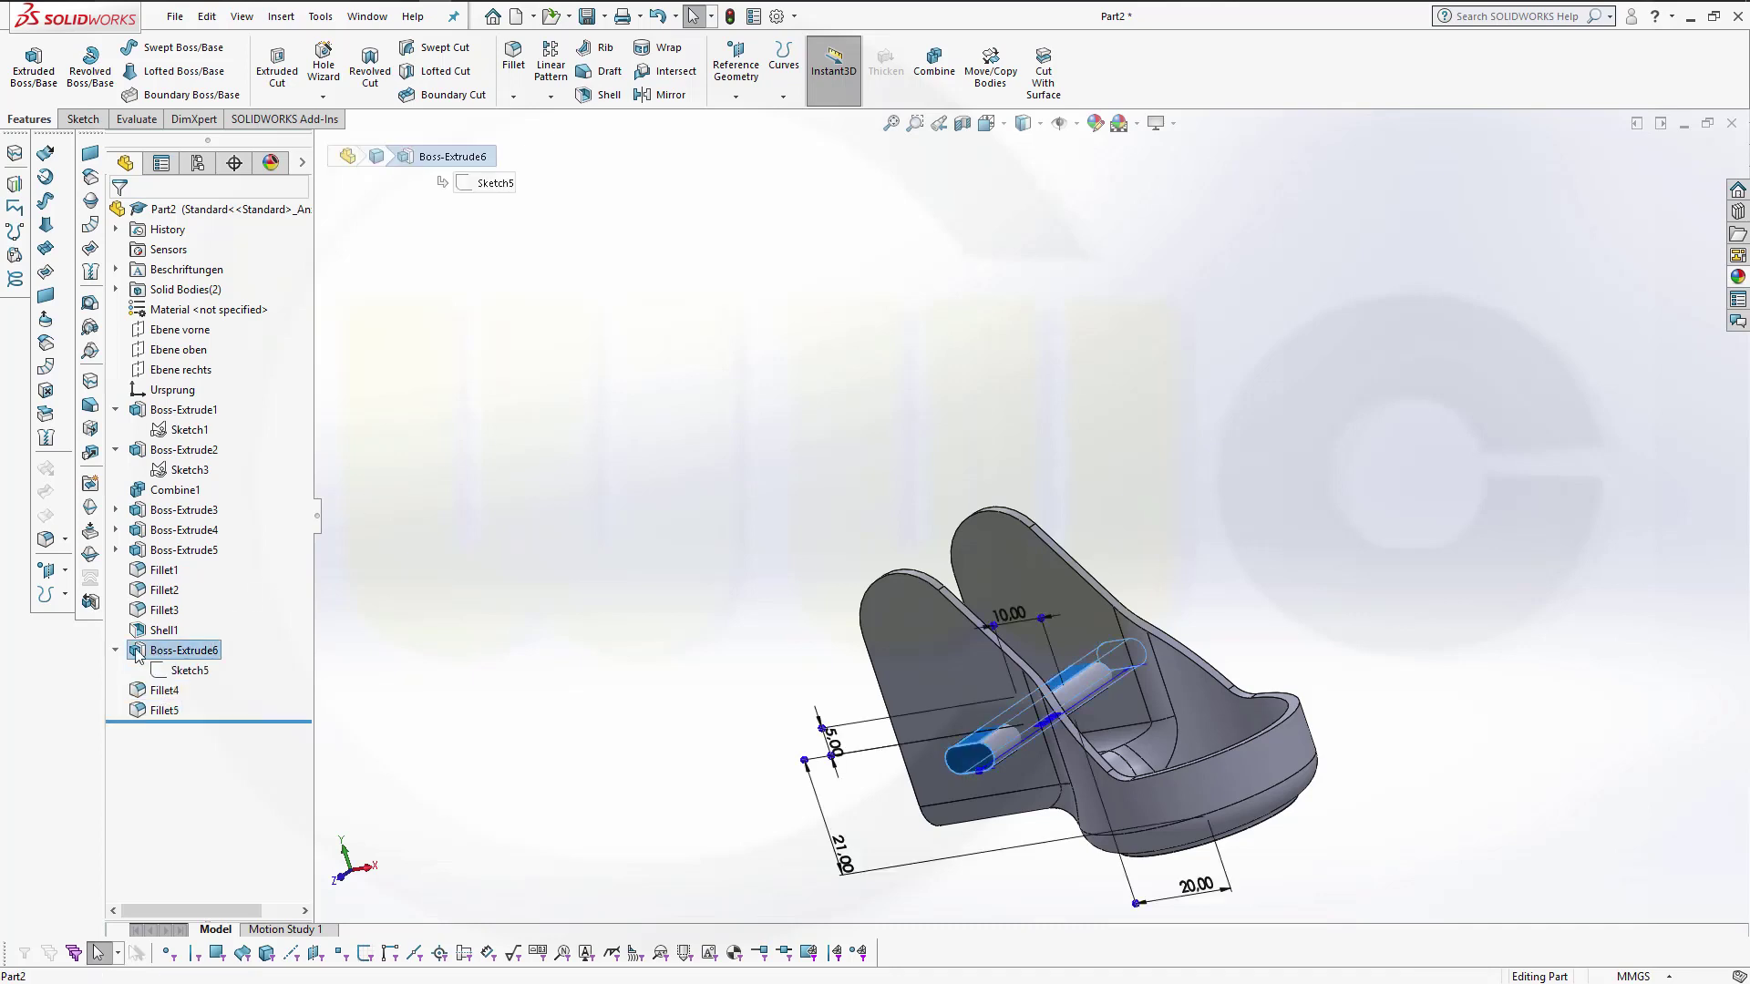
pyautogui.click(136, 649)
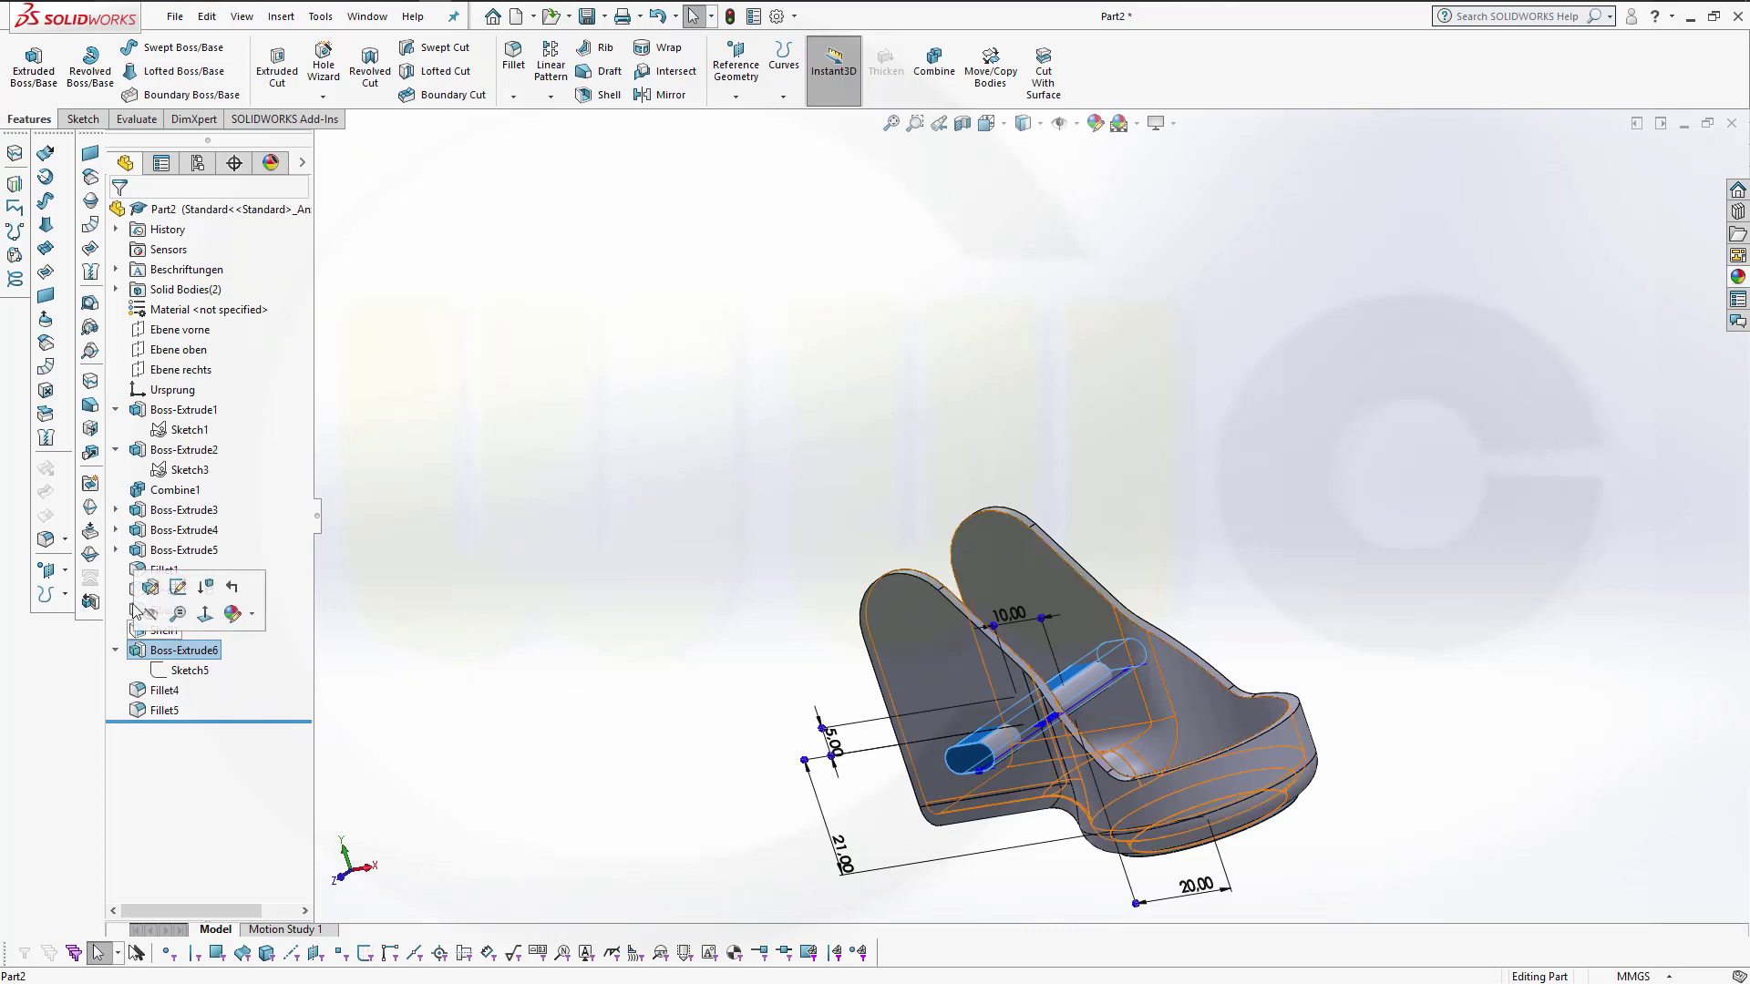
pyautogui.click(149, 590)
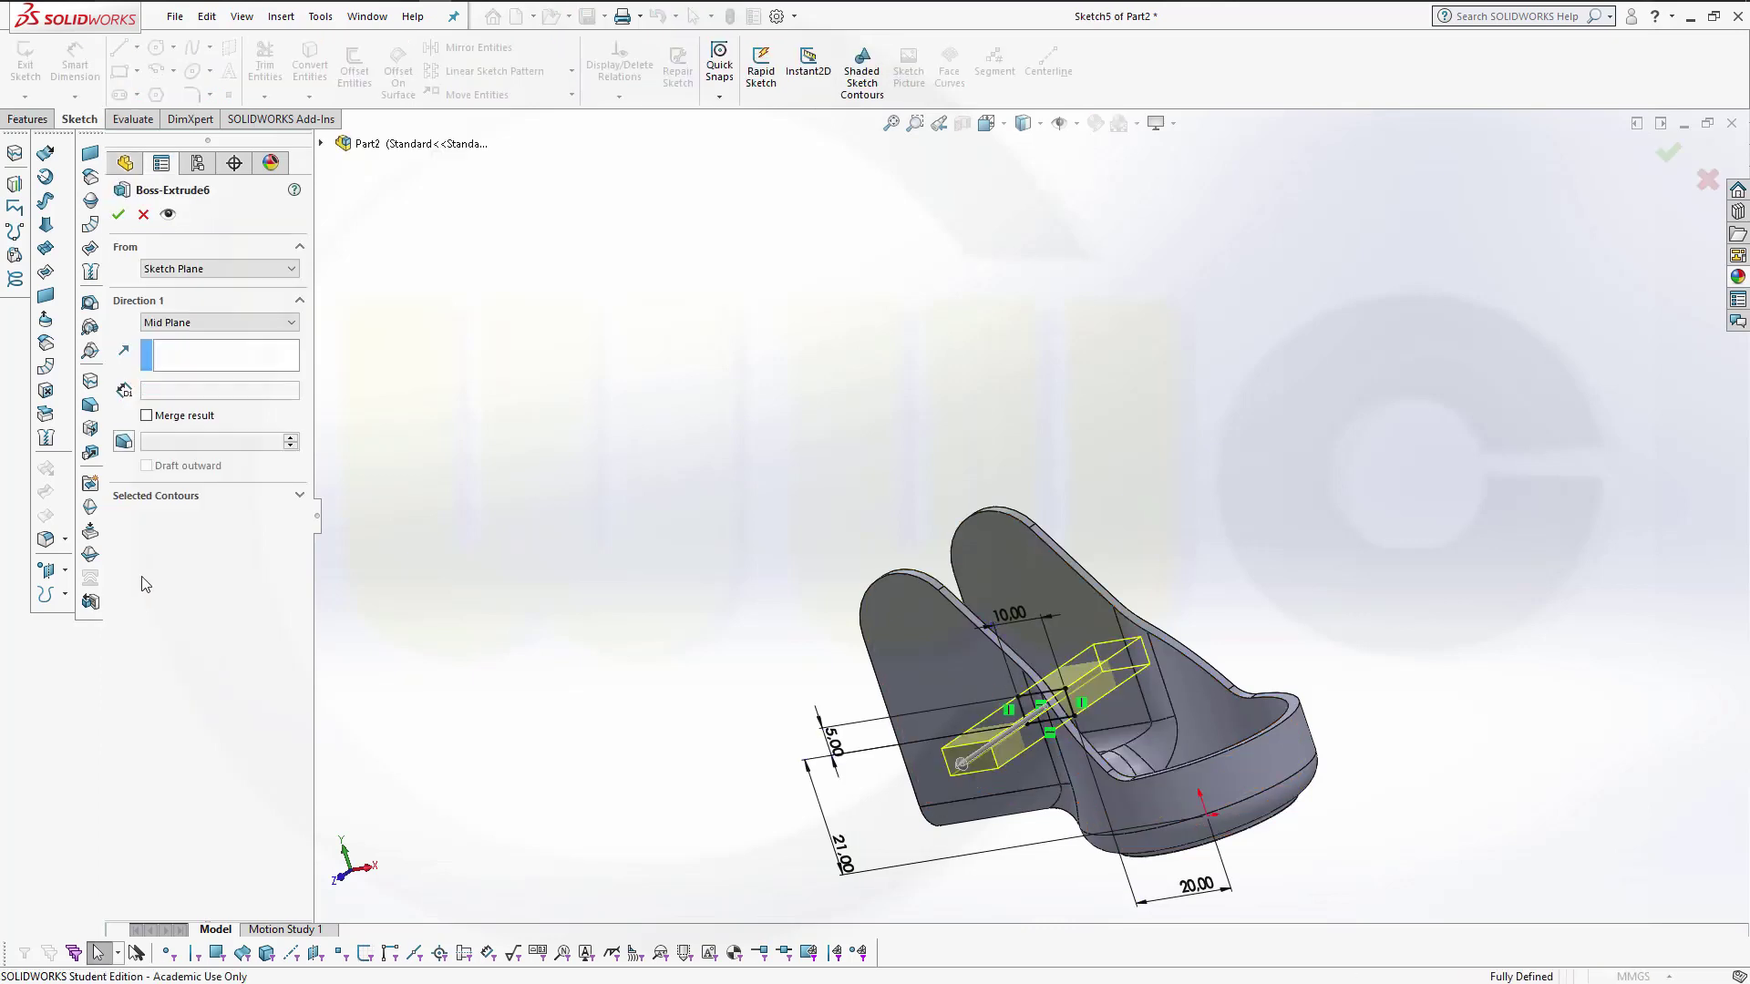
pyautogui.click(121, 215)
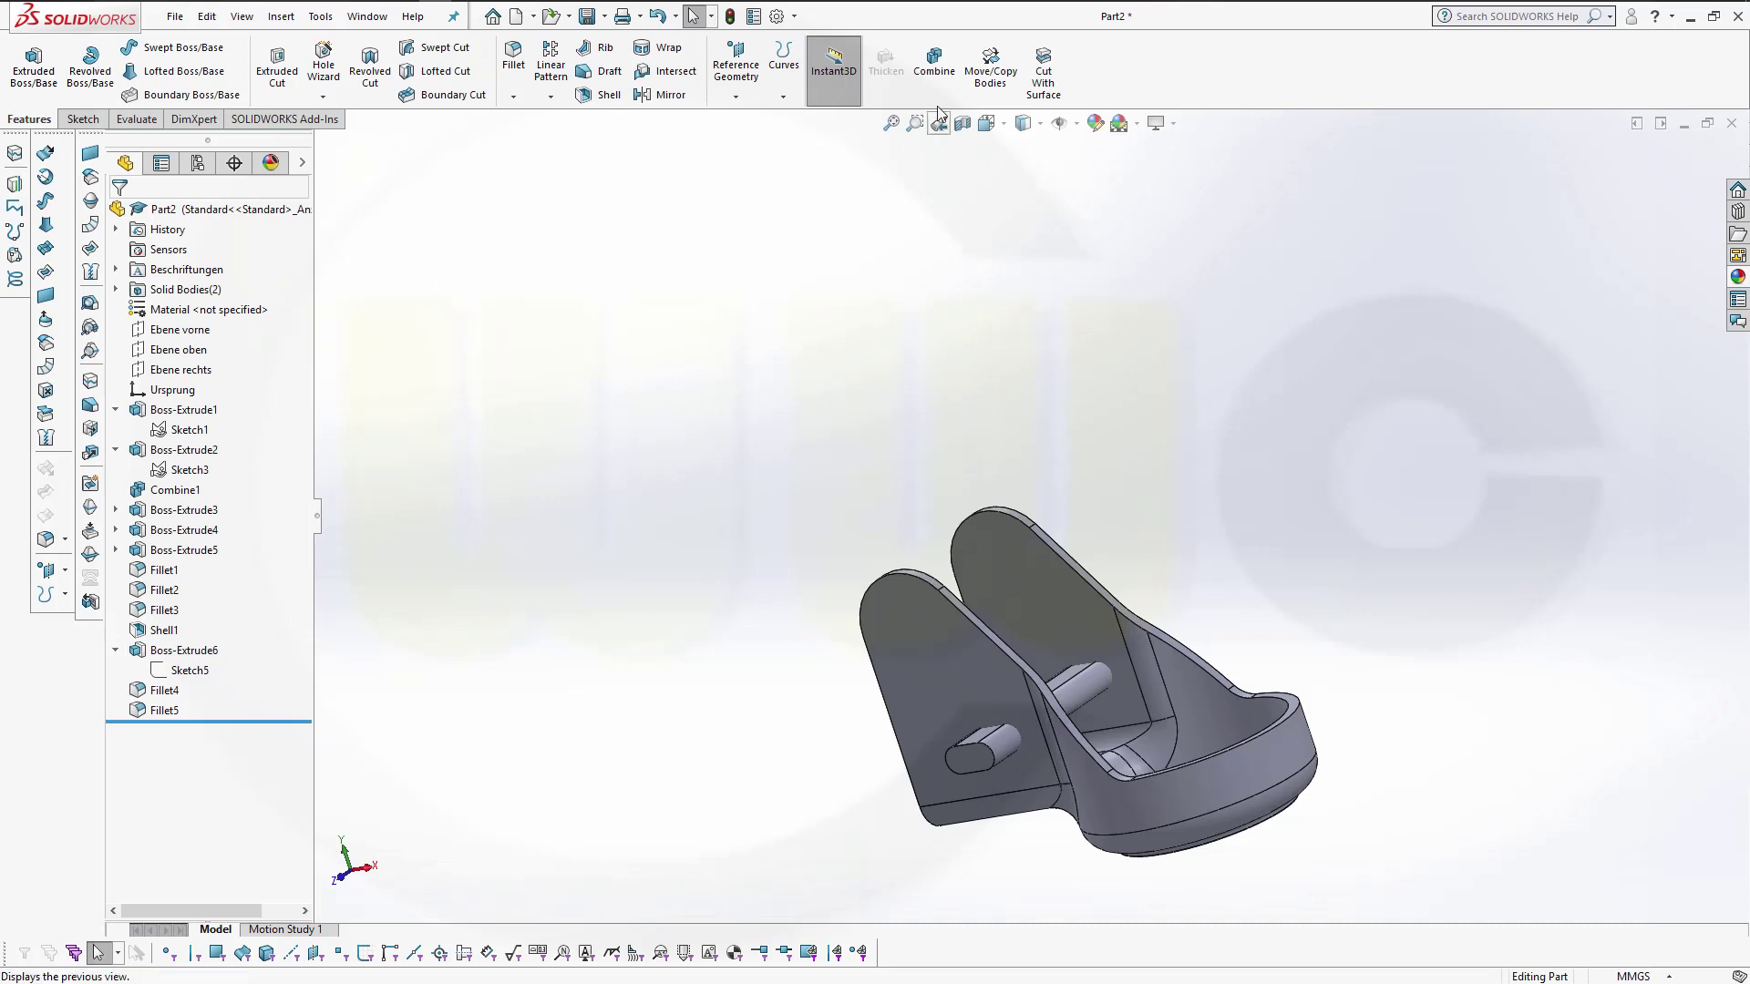
# Step: Combine with Subtract: main body Shell1, subtracting Fillet5, leaving slots in both walls
pyautogui.click(934, 64)
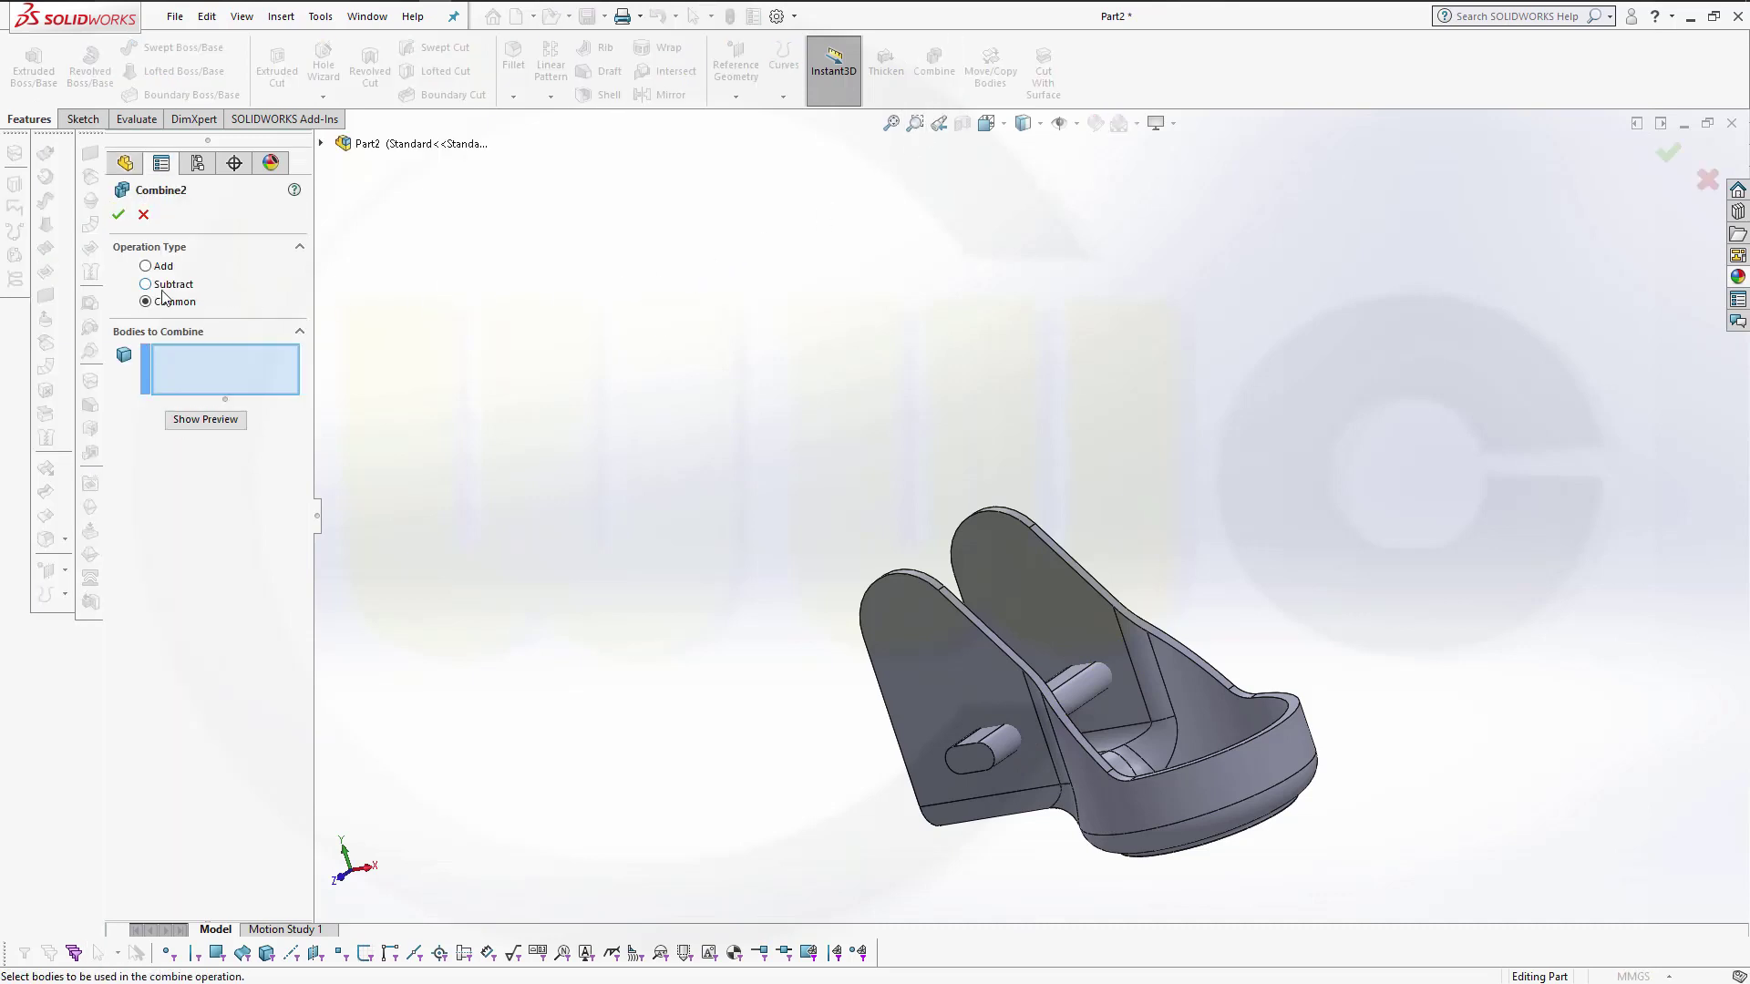
pyautogui.click(164, 285)
pyautogui.click(894, 648)
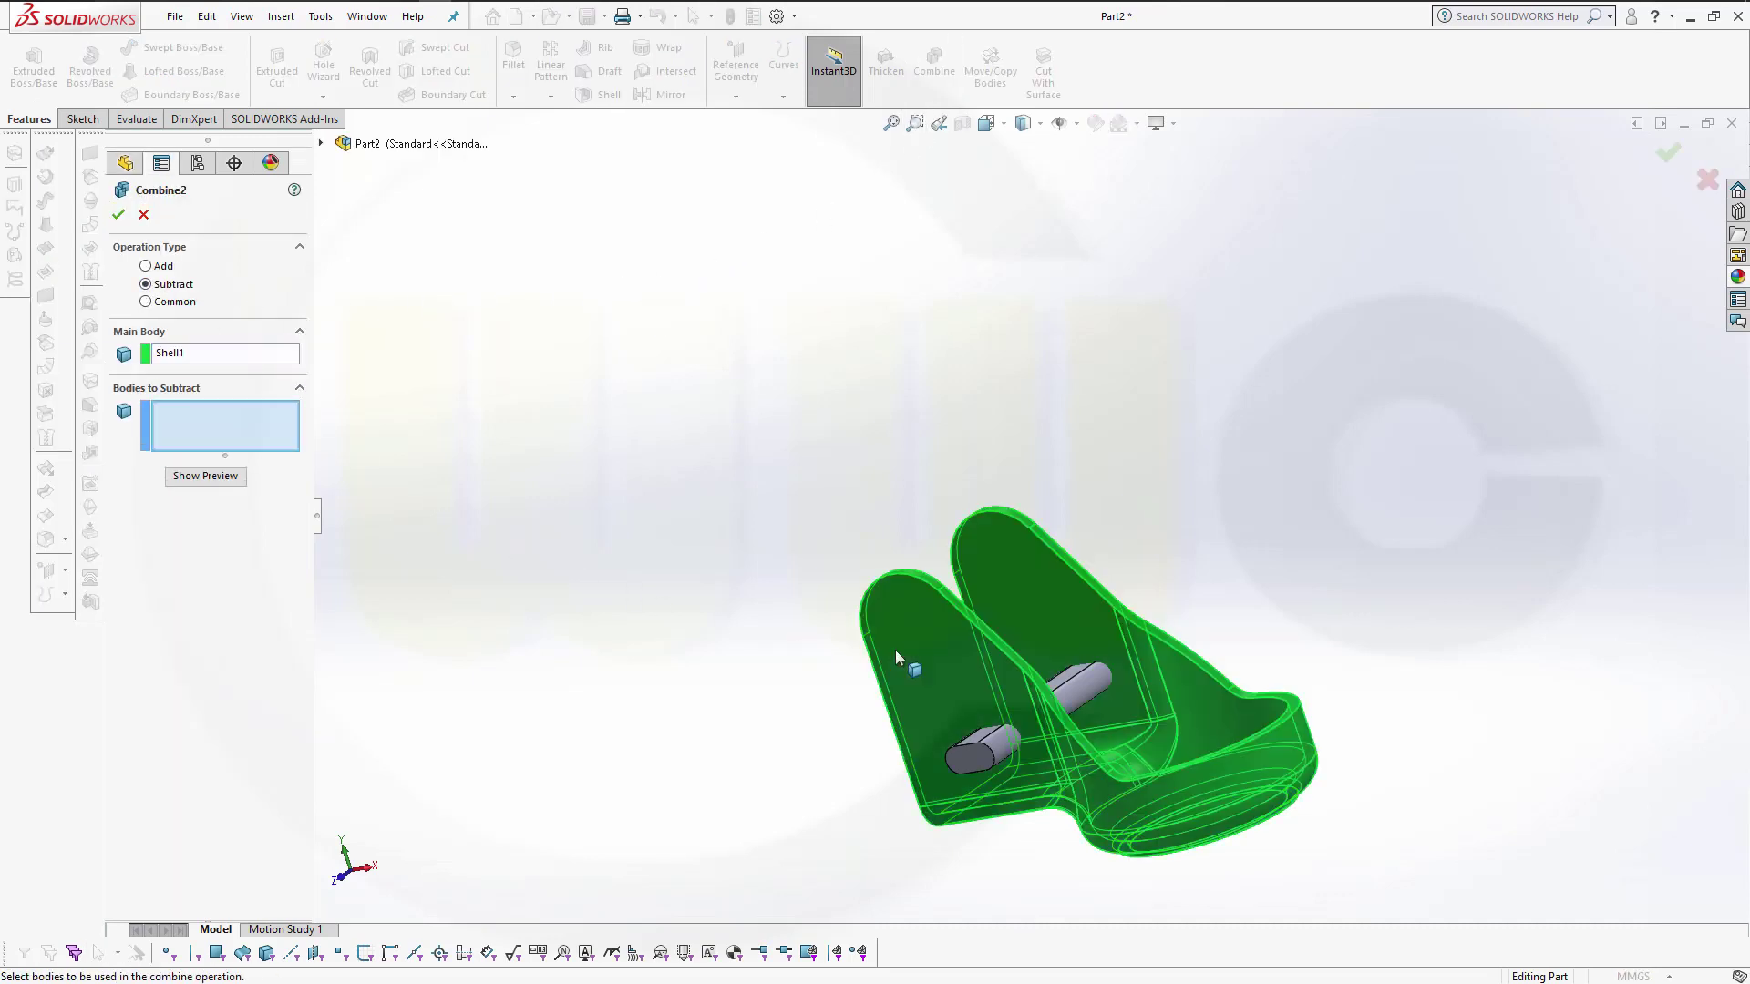
pyautogui.click(1104, 701)
pyautogui.click(119, 217)
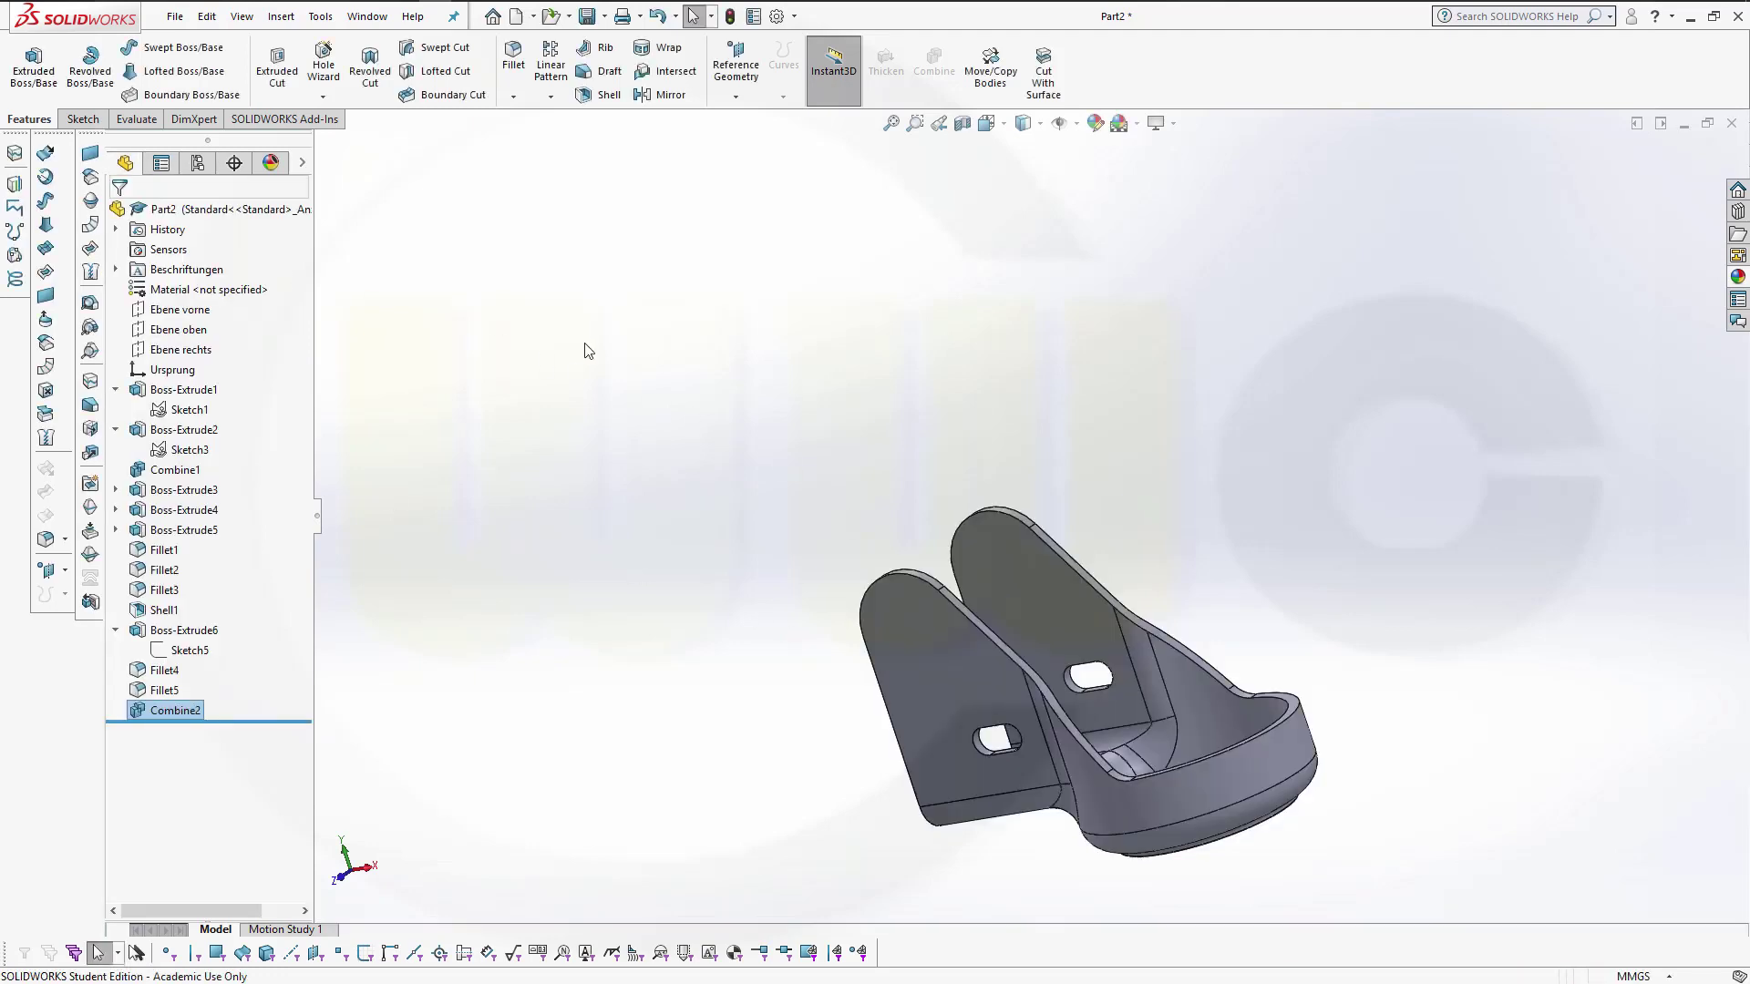
pyautogui.moveTo(788, 444); pyautogui.dragTo(801, 379, button='middle')
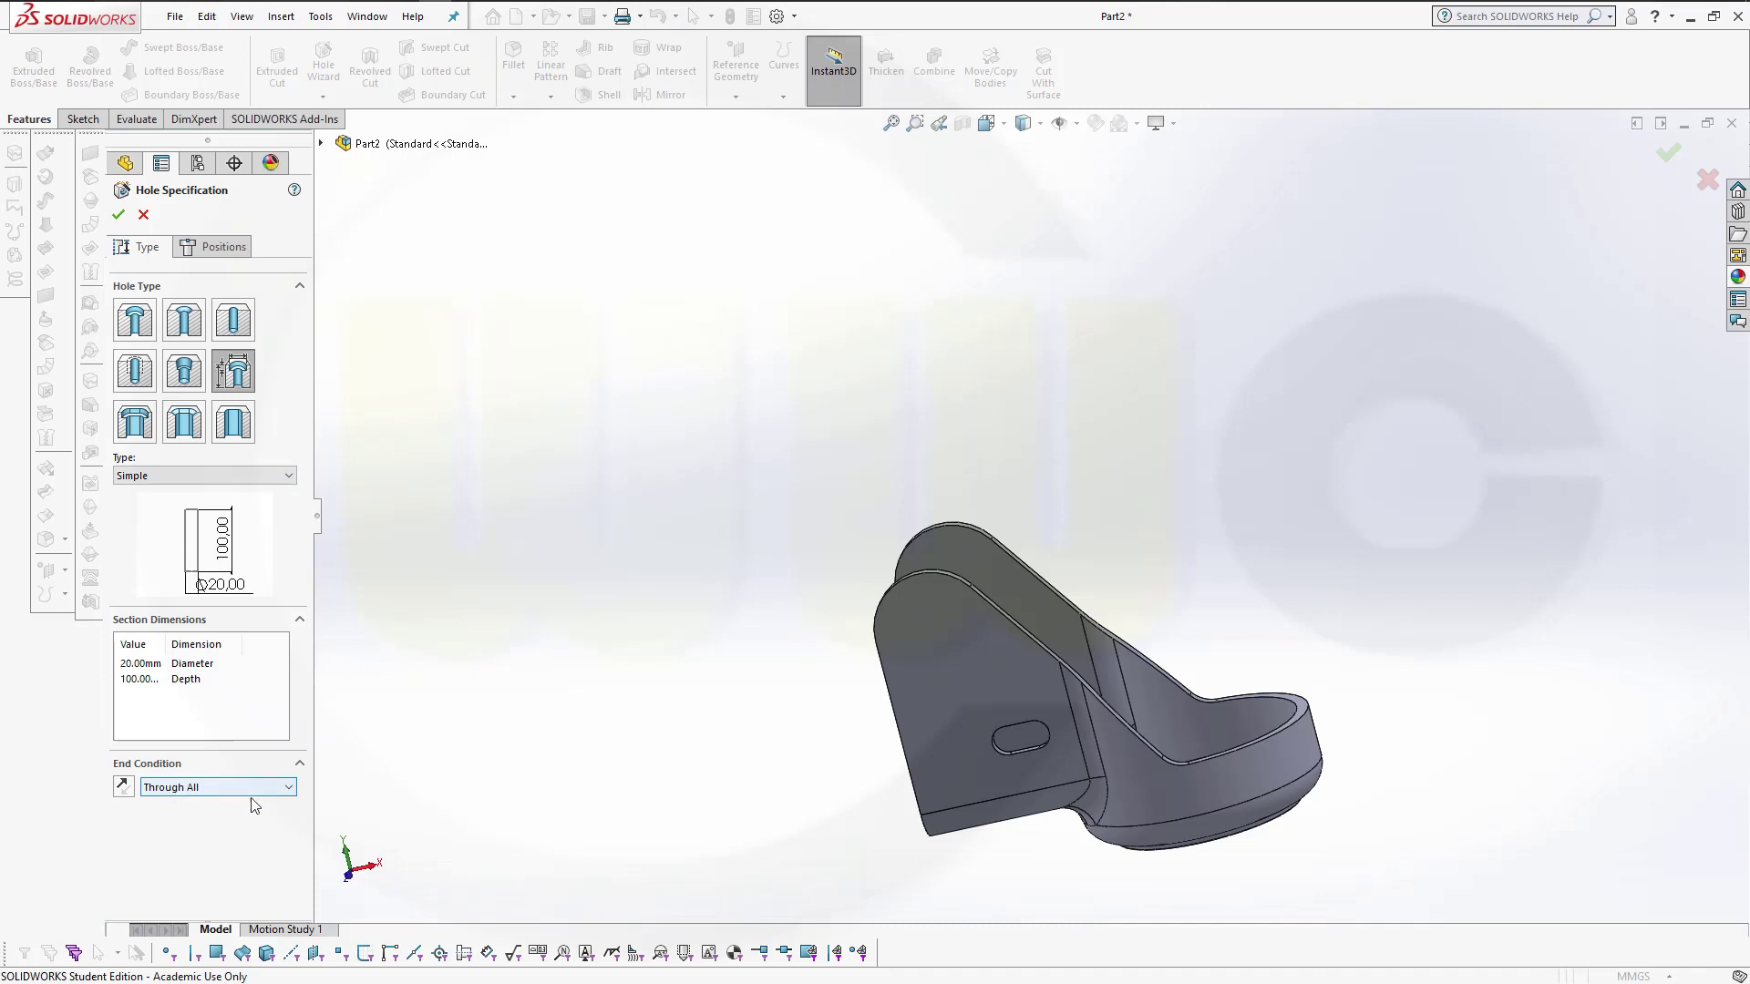
# Step: Set the simple through-all hole's diameter to 10 mm
pyautogui.click(154, 665)
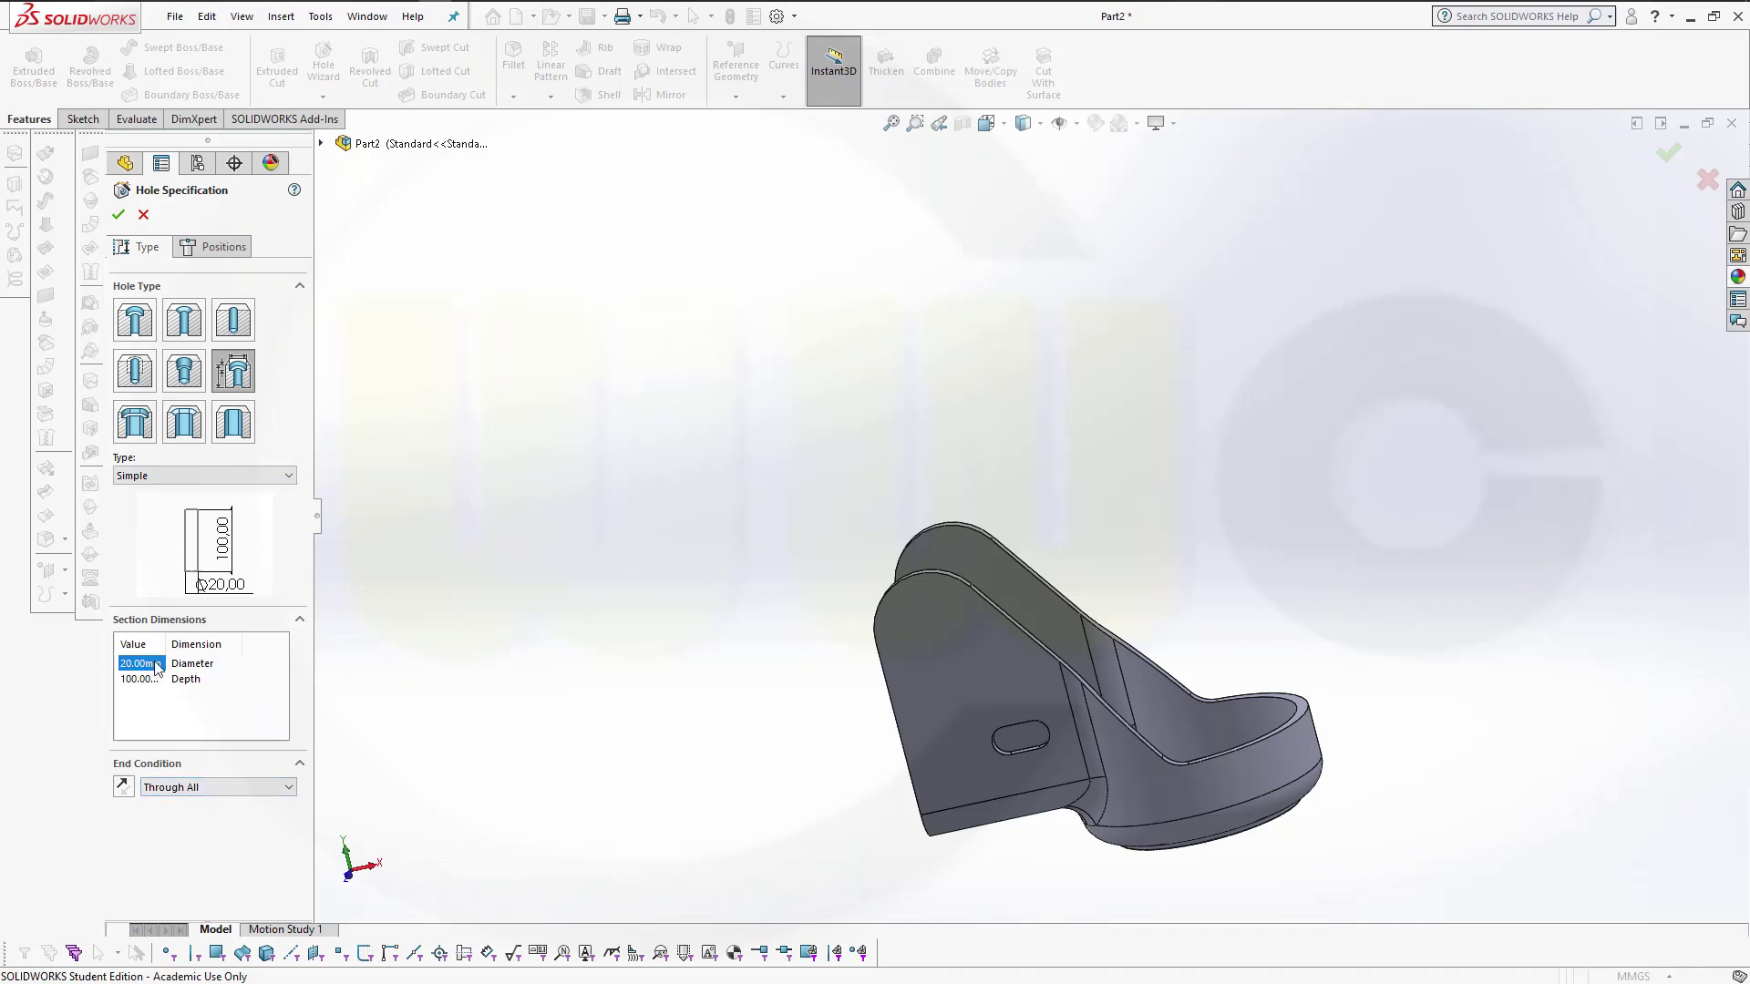
pyautogui.press('Tab')
pyautogui.press('Return')
pyautogui.click(125, 674)
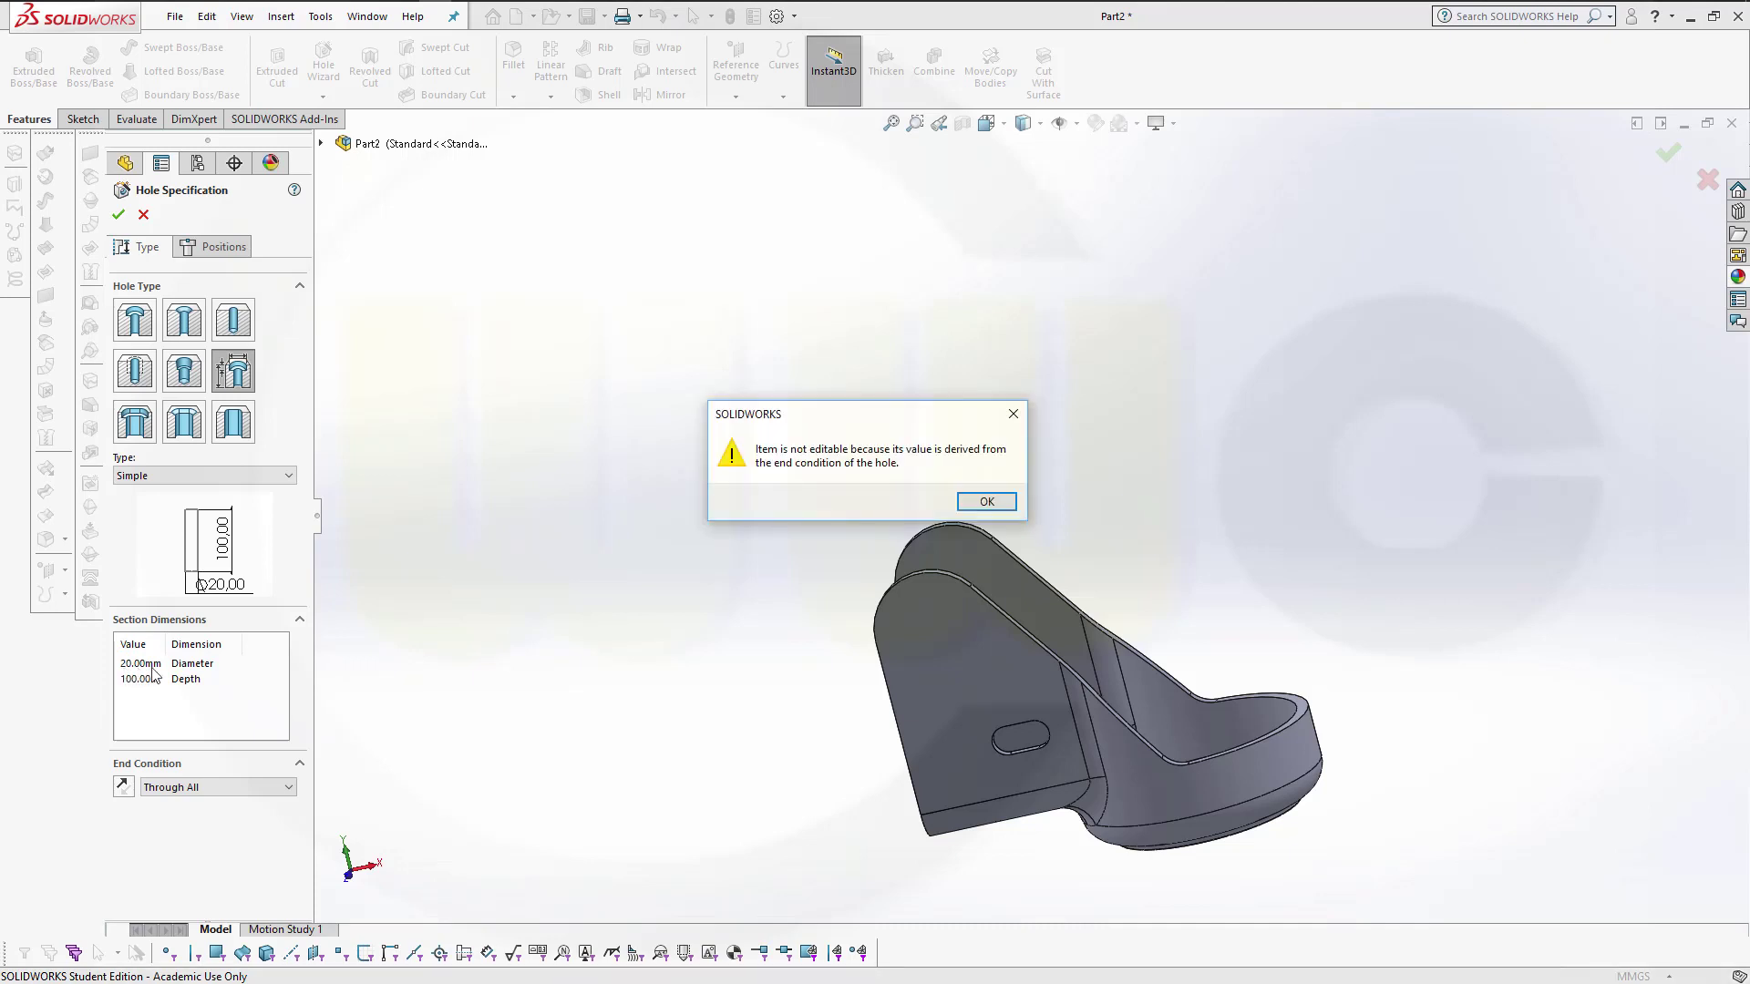
pyautogui.click(980, 508)
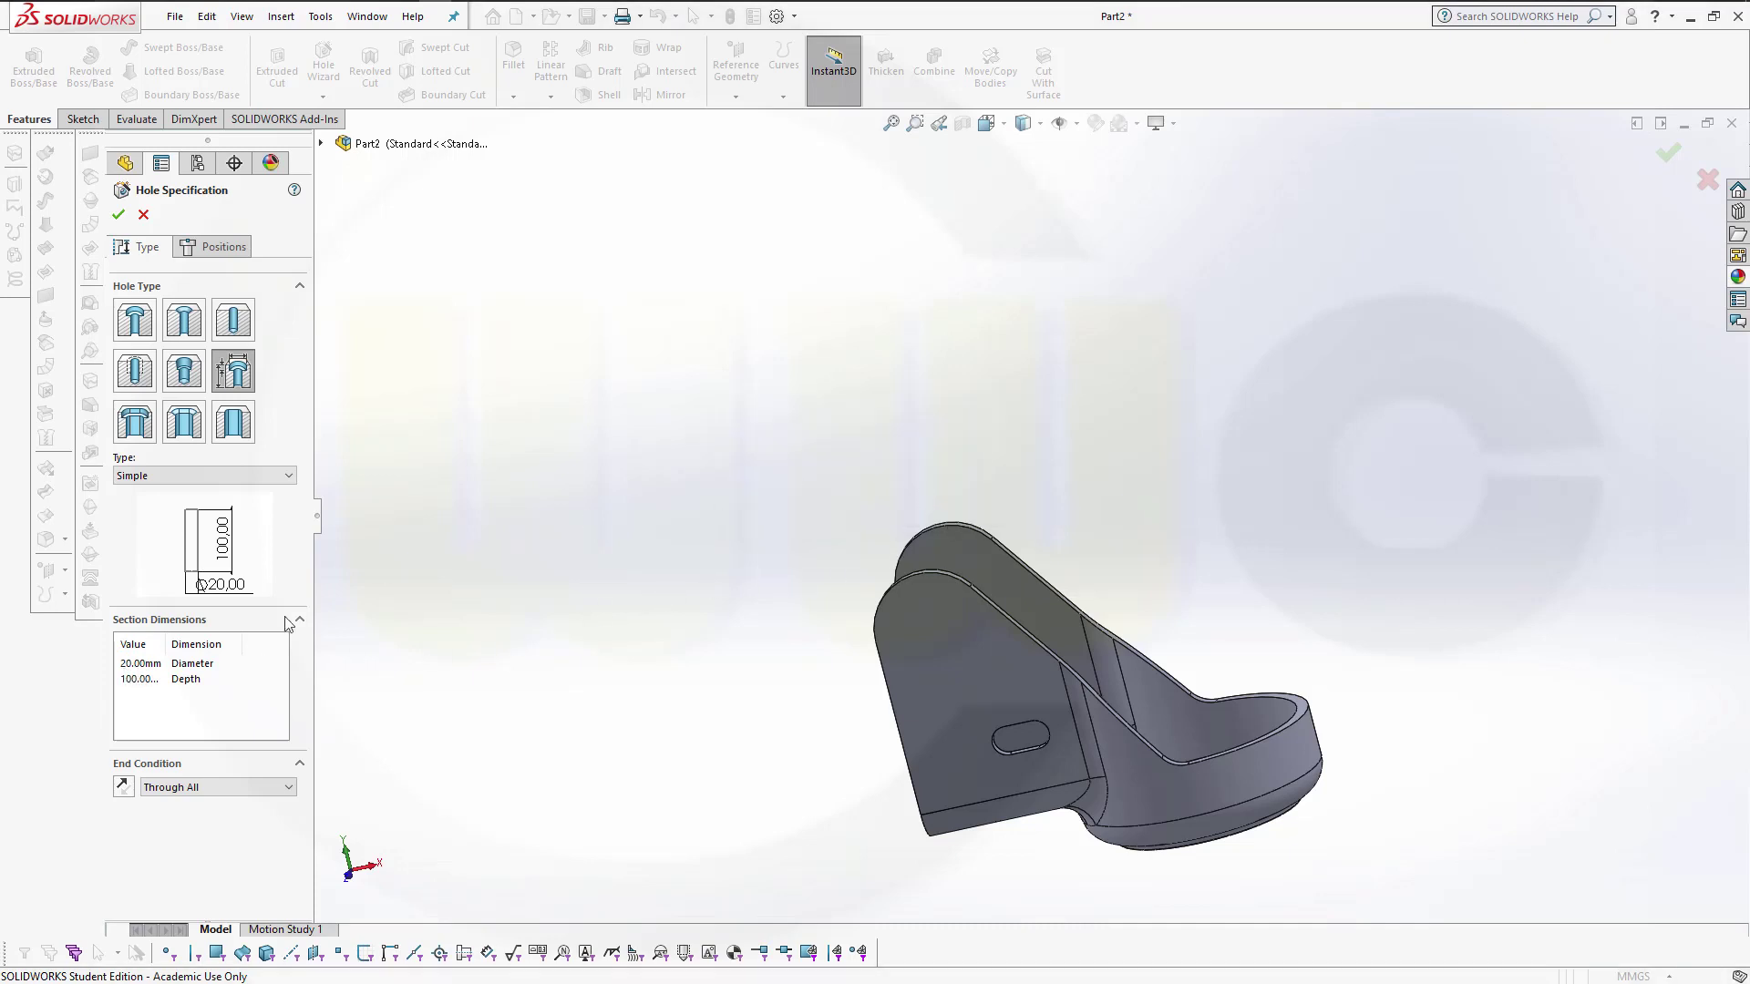
pyautogui.click(151, 664)
pyautogui.press('Return')
# Step: Position the hole at the centre of the ear's top arc and accept it
pyautogui.click(215, 249)
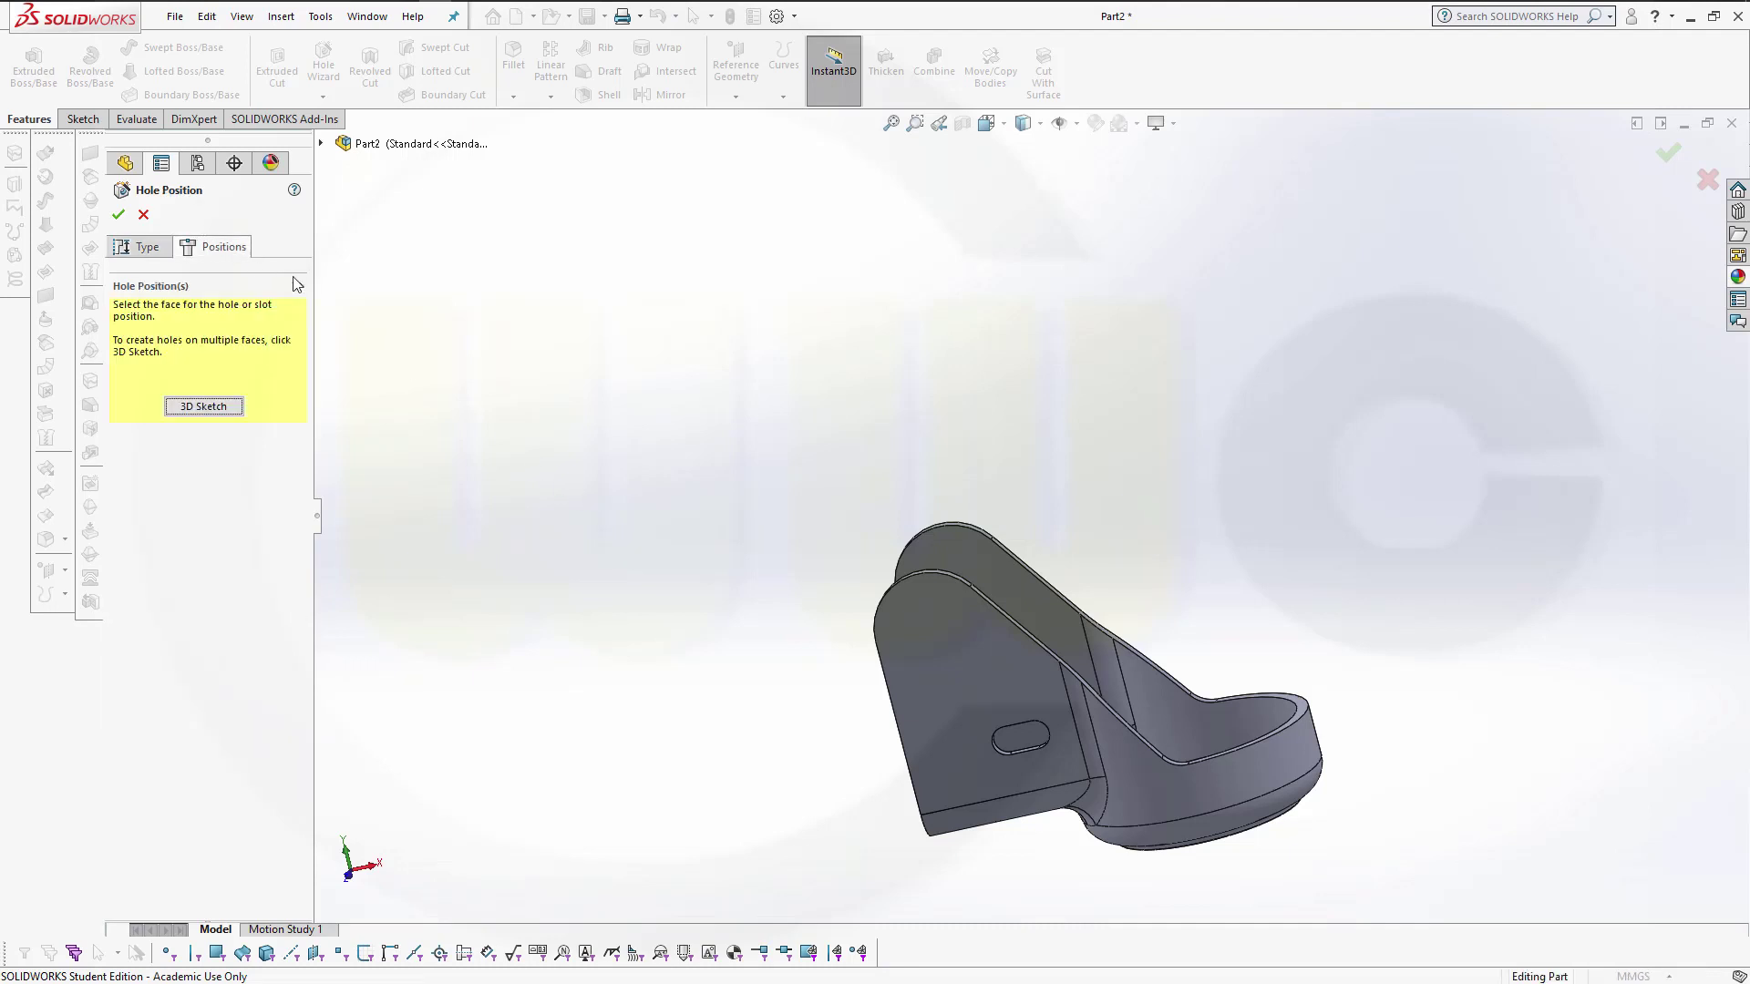
pyautogui.click(913, 625)
pyautogui.moveTo(734, 547)
pyautogui.mouseDown(button='middle')
pyautogui.moveTo(688, 364)
pyautogui.moveTo(697, 500)
pyautogui.moveTo(743, 556)
pyautogui.mouseUp(button='middle')
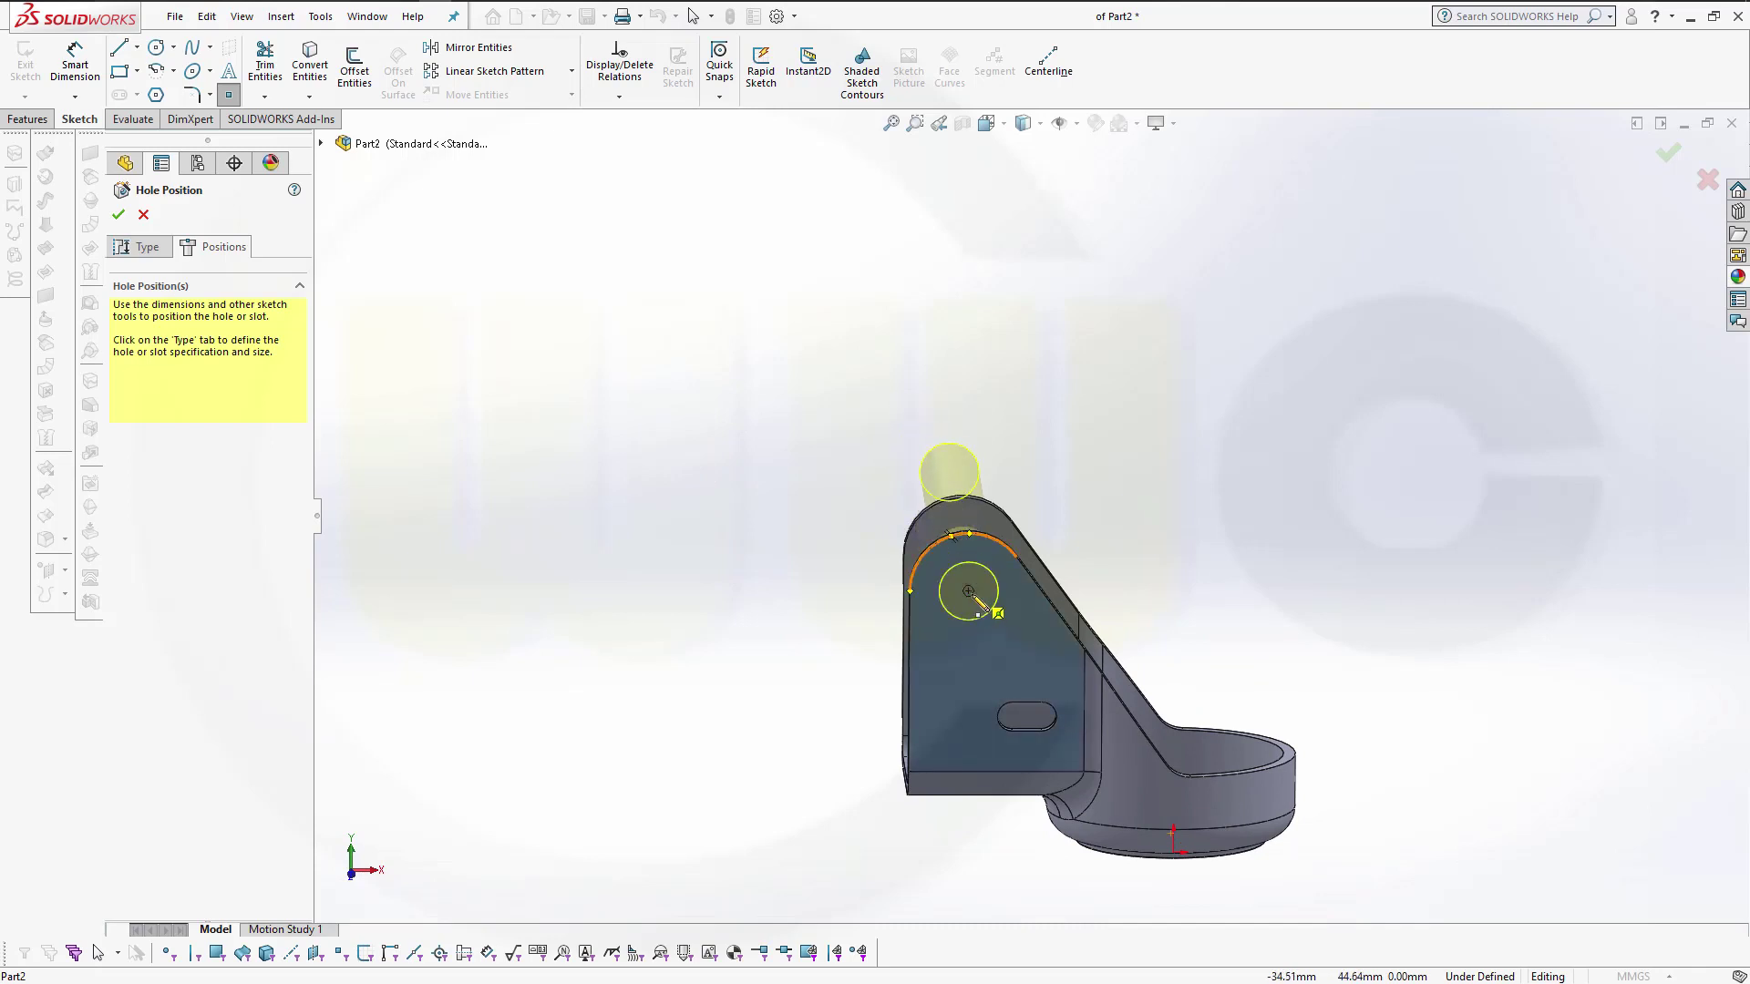
pyautogui.click(968, 592)
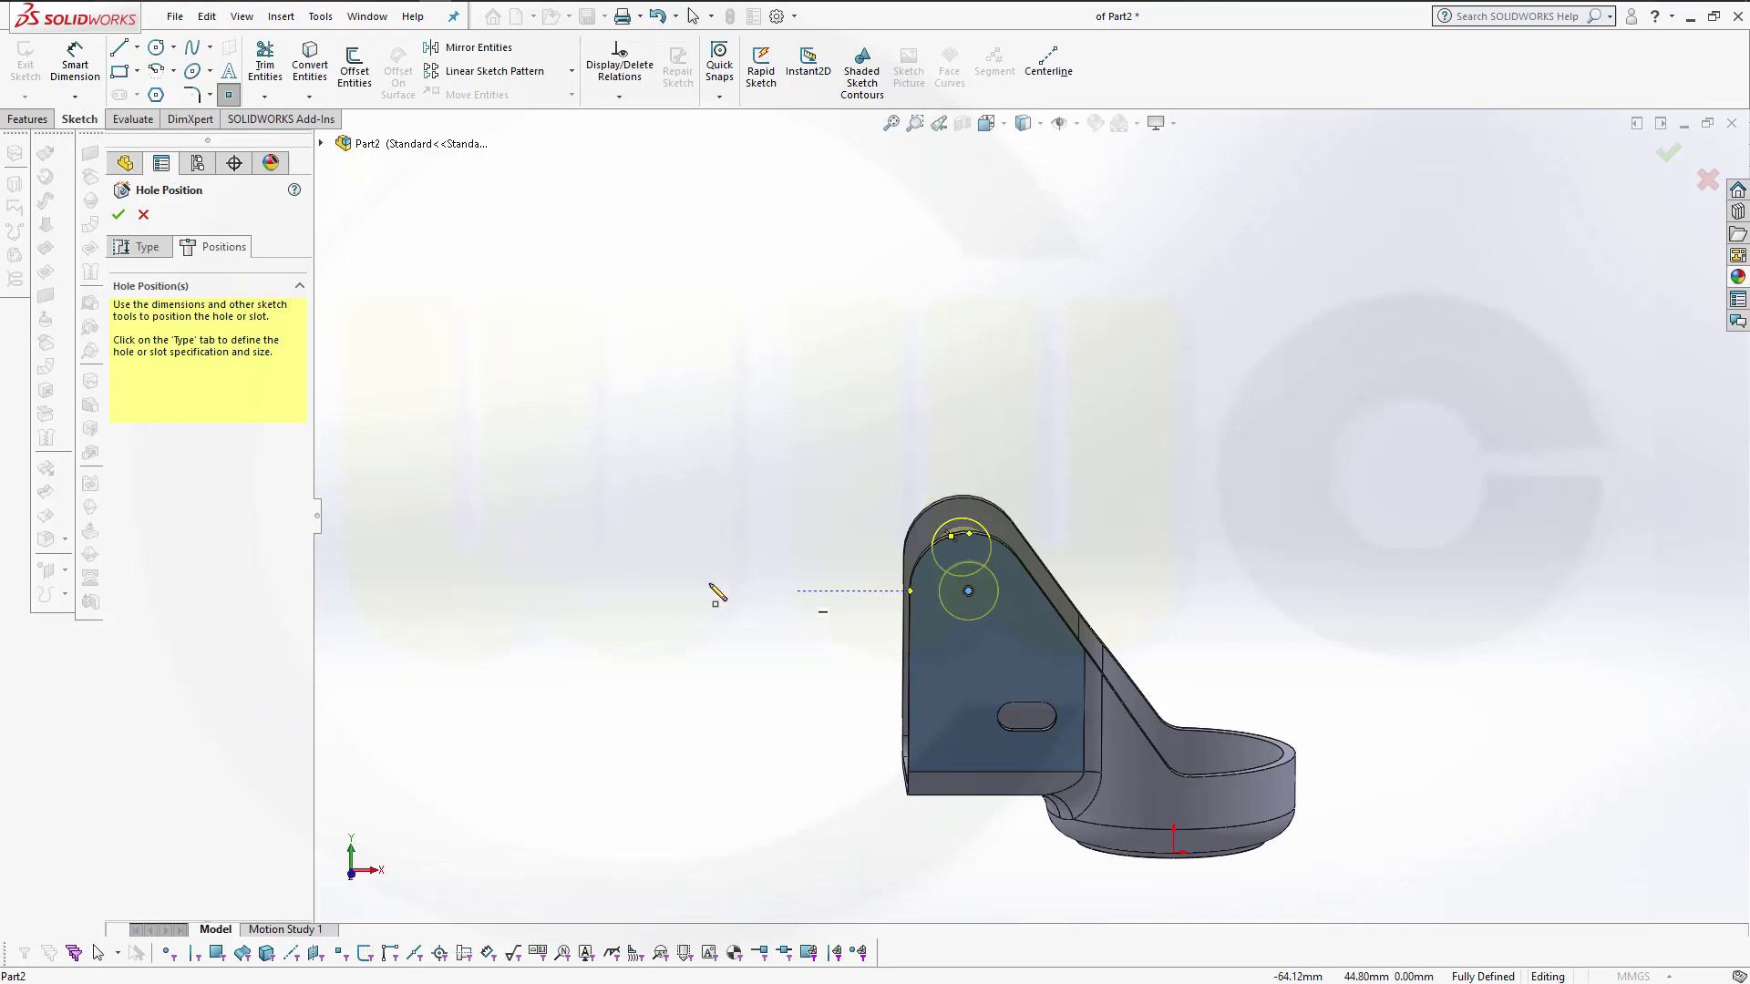
pyautogui.click(124, 219)
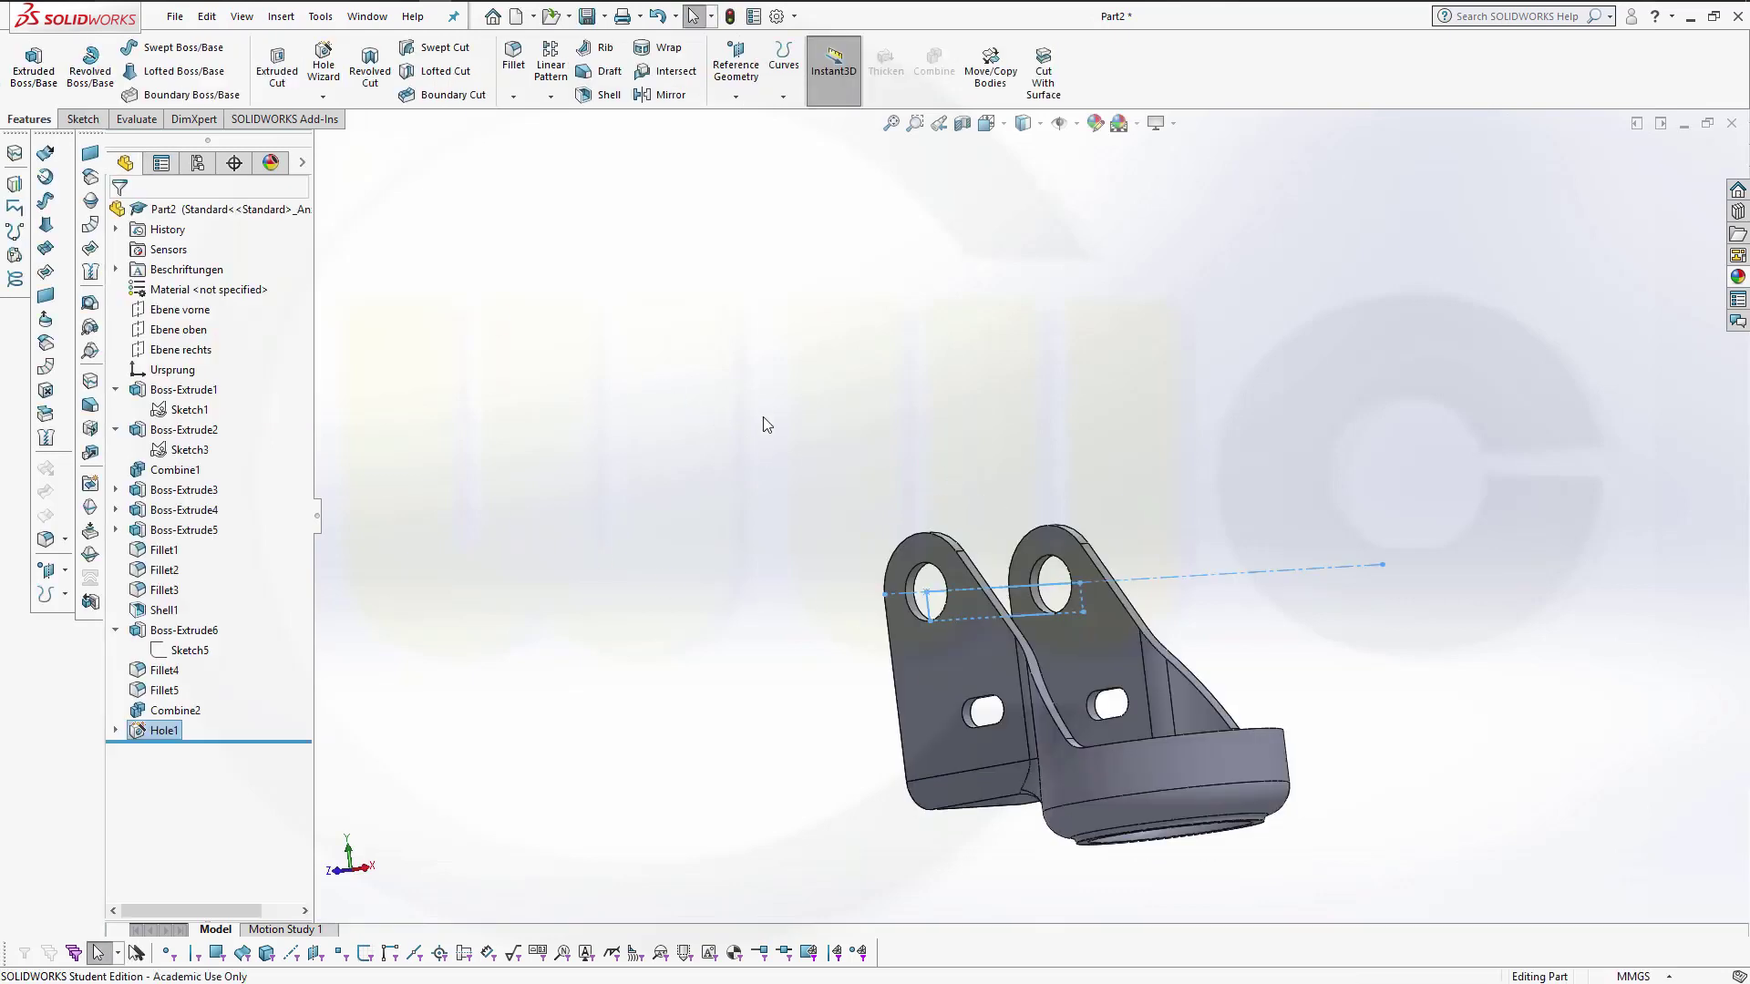
pyautogui.moveTo(969, 679)
pyautogui.mouseDown(button='middle')
pyautogui.moveTo(1160, 719)
pyautogui.moveTo(1280, 631)
pyautogui.mouseUp(button='middle')
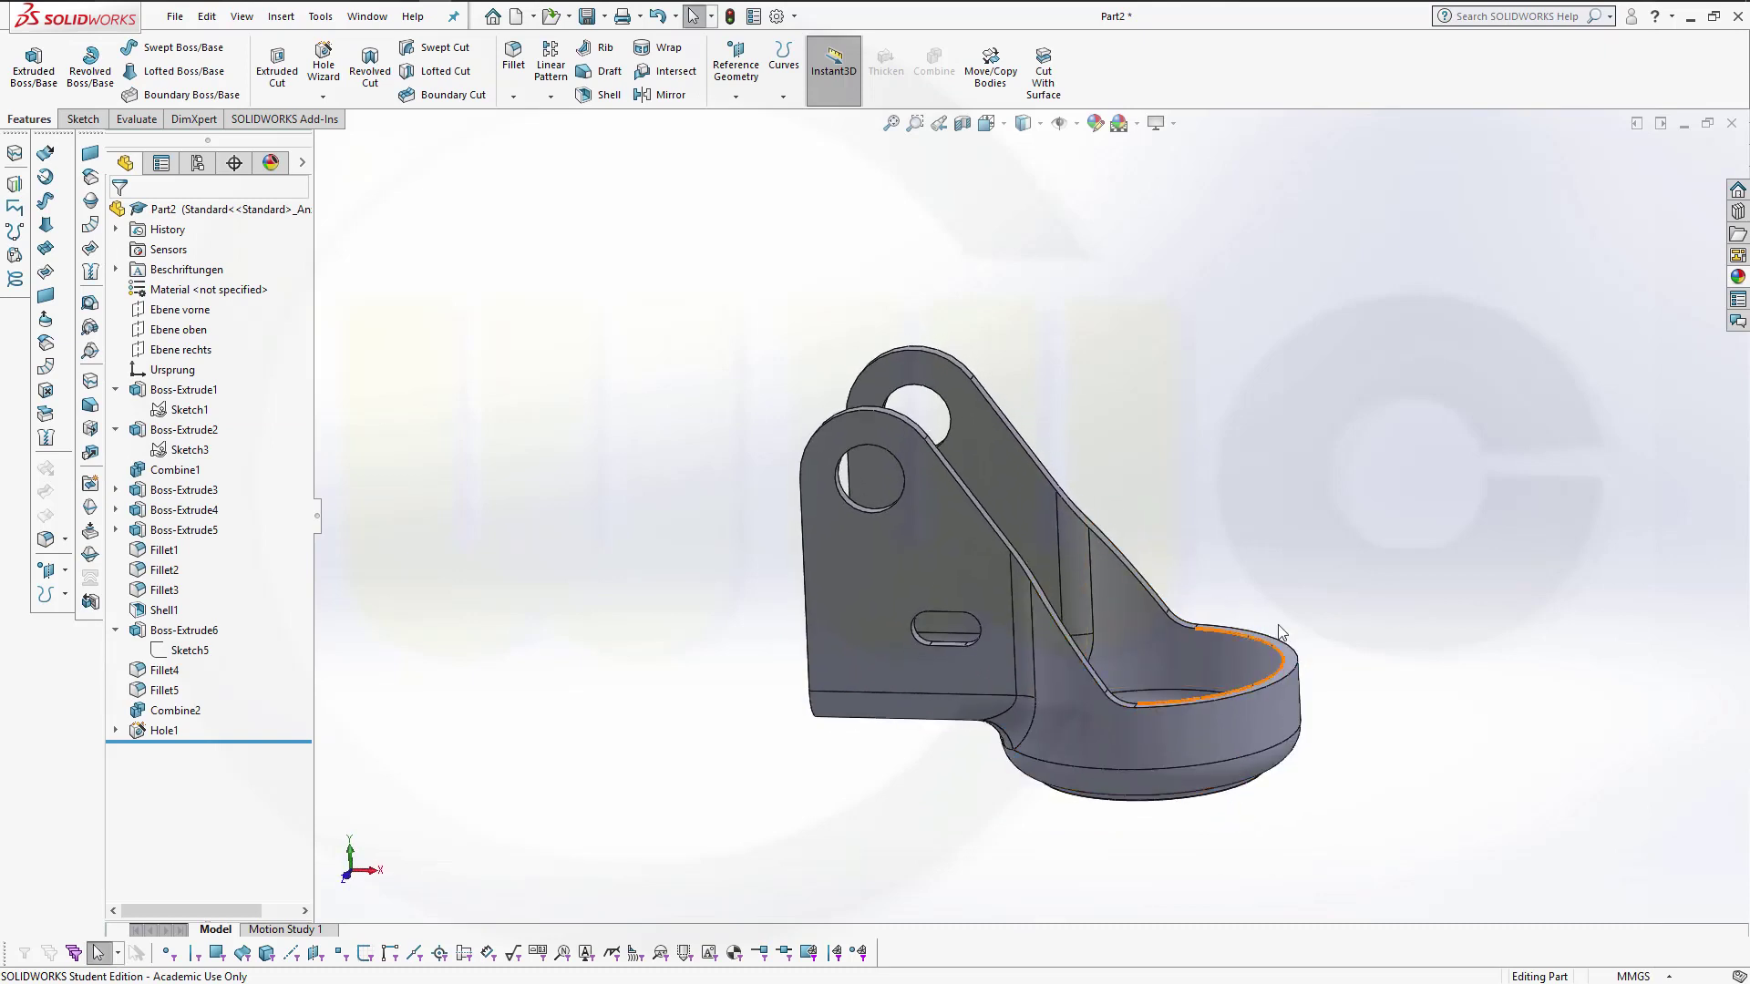
pyautogui.moveTo(1220, 552); pyautogui.dragTo(1171, 610, button='middle')
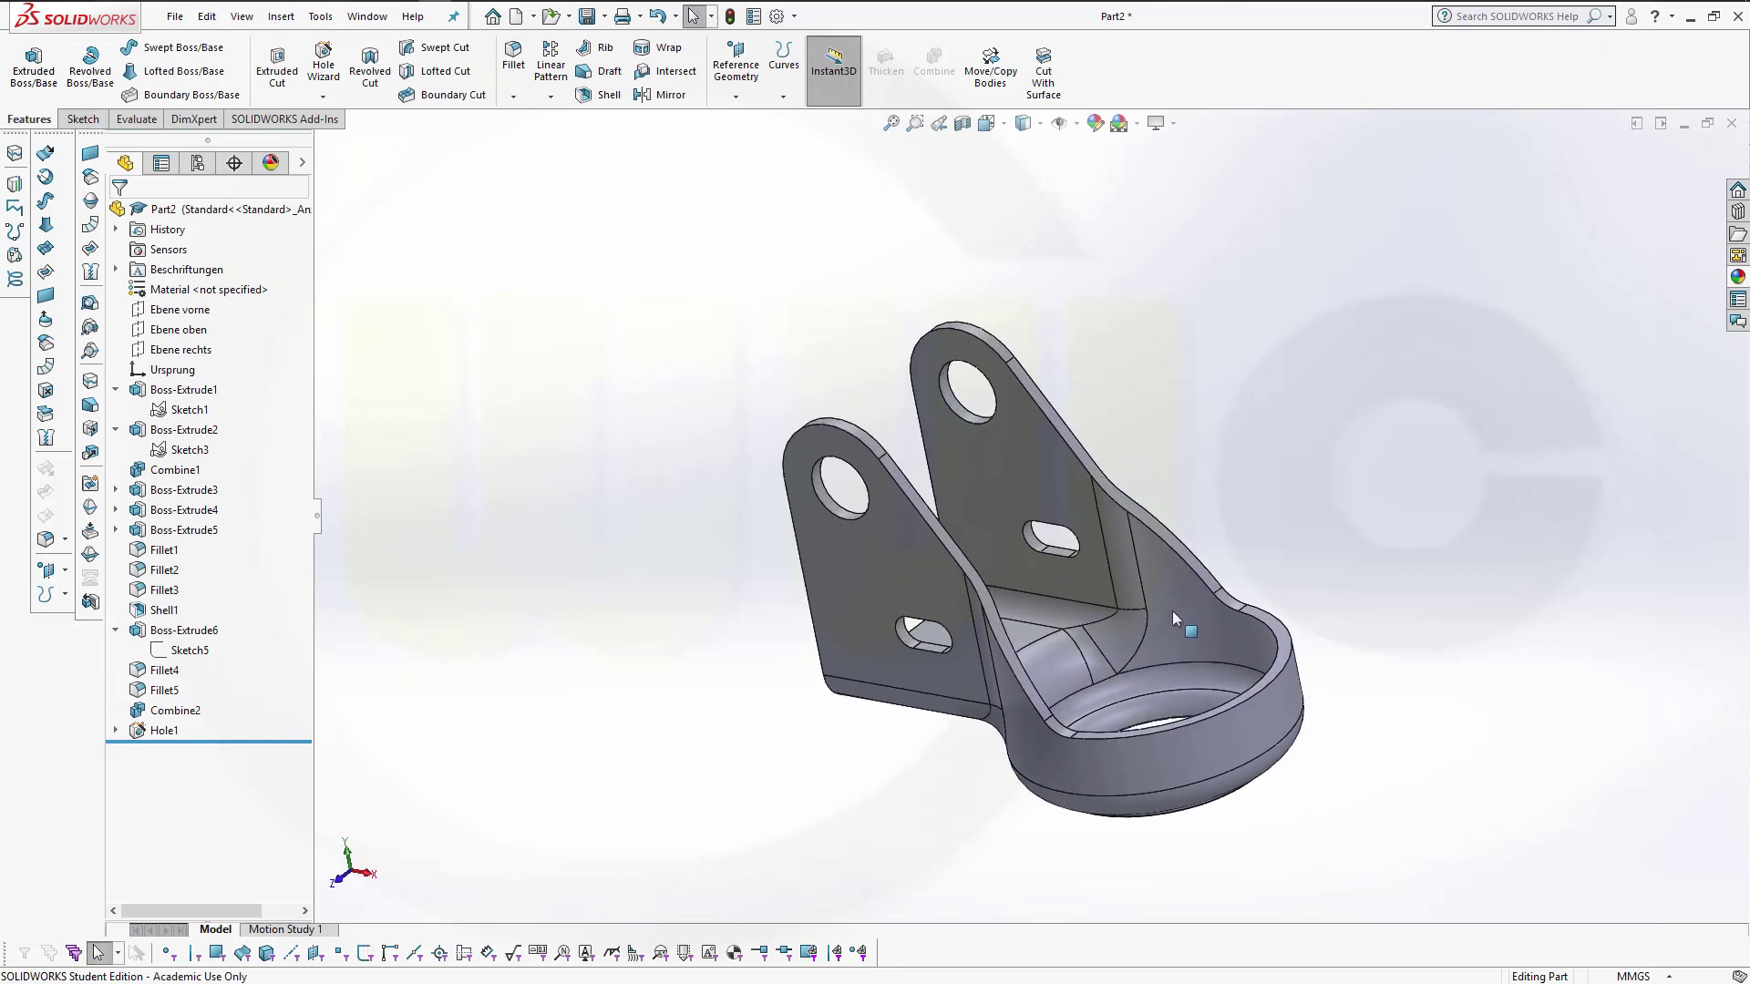
pyautogui.moveTo(1291, 572)
pyautogui.mouseDown(button='middle')
pyautogui.moveTo(1187, 683)
pyautogui.moveTo(1256, 670)
pyautogui.mouseUp(button='middle')
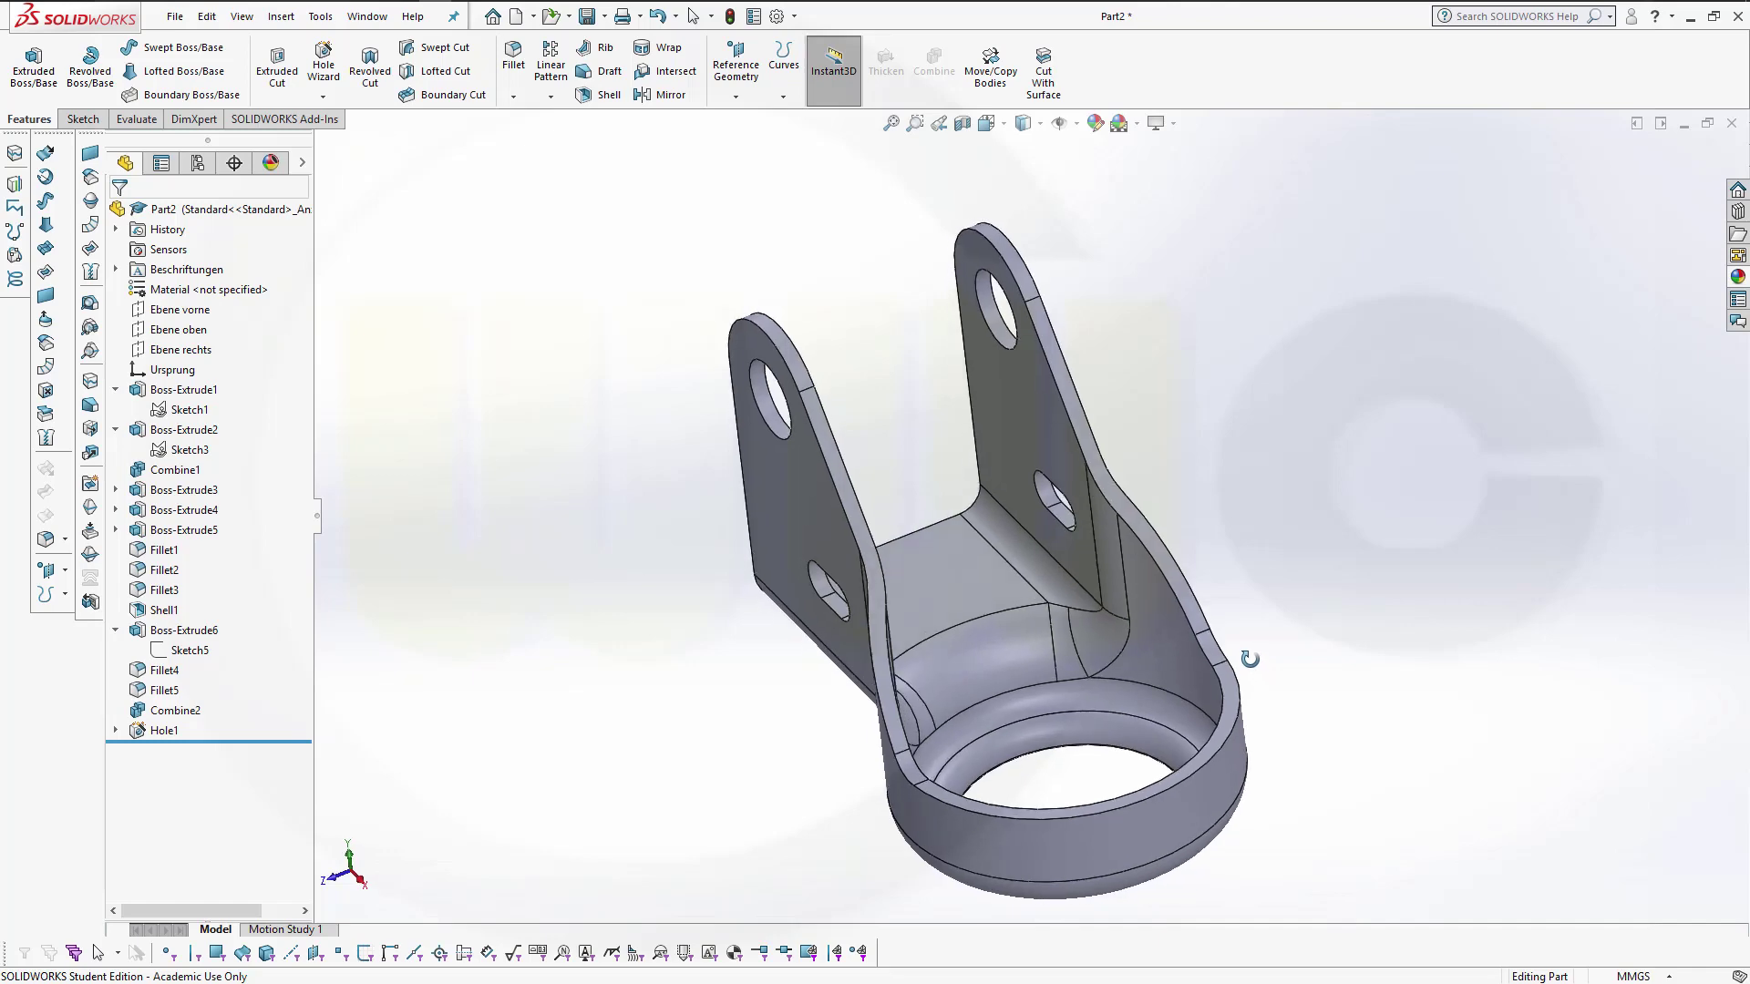
pyautogui.moveTo(1256, 668)
pyautogui.mouseDown(button='middle')
pyautogui.moveTo(1306, 616)
pyautogui.moveTo(1312, 571)
pyautogui.moveTo(1242, 593)
pyautogui.moveTo(1194, 655)
pyautogui.moveTo(1242, 514)
pyautogui.moveTo(1256, 544)
pyautogui.mouseUp(button='middle')
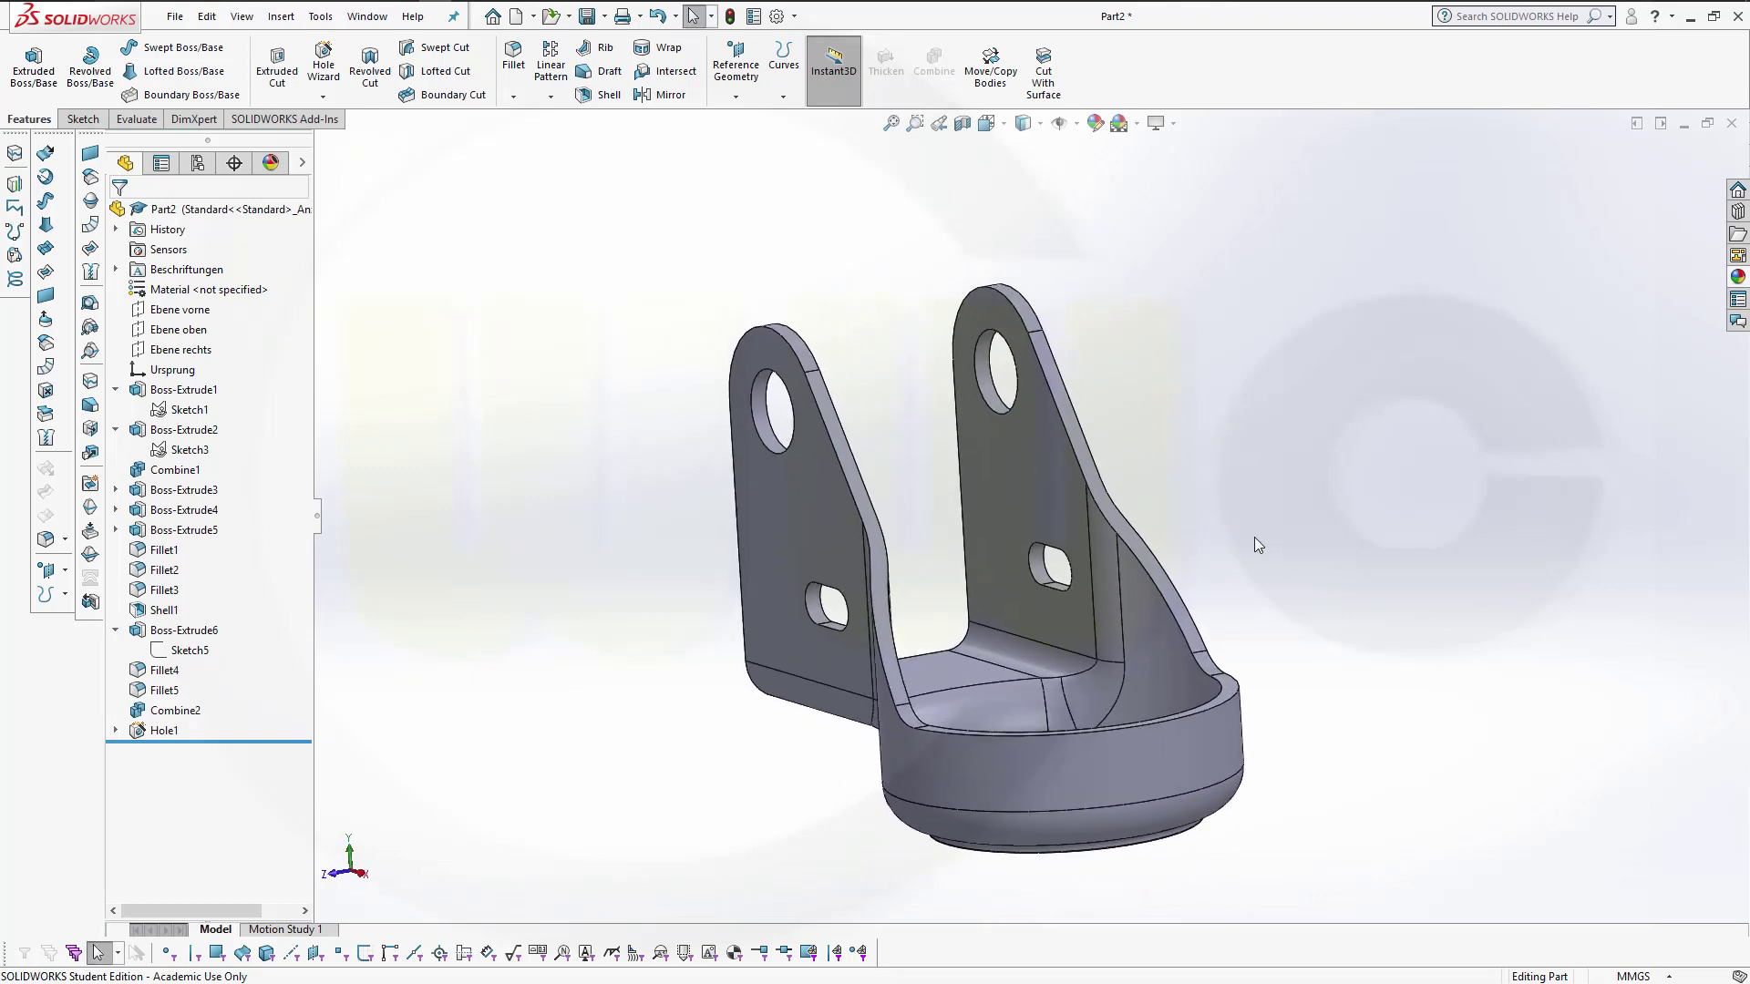